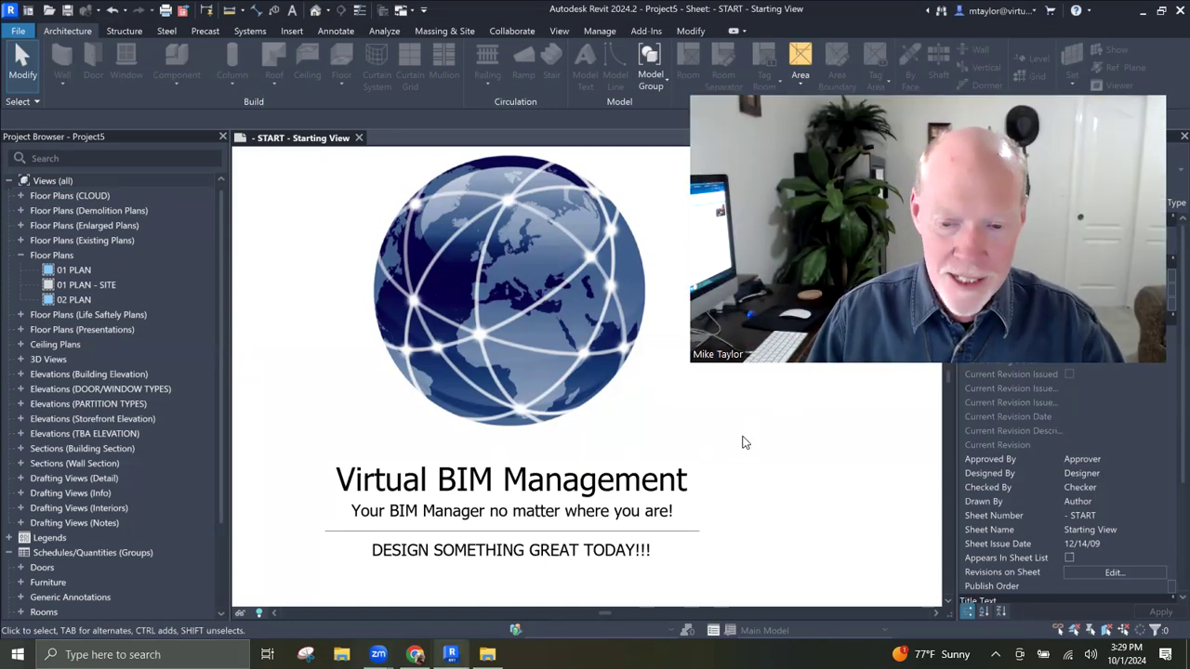
Step: Open the default 3D view and close the Starting View sheet
{"action": "scroll", "coordinate": [742, 442], "scroll_direction": "up", "scroll_amount": 3}
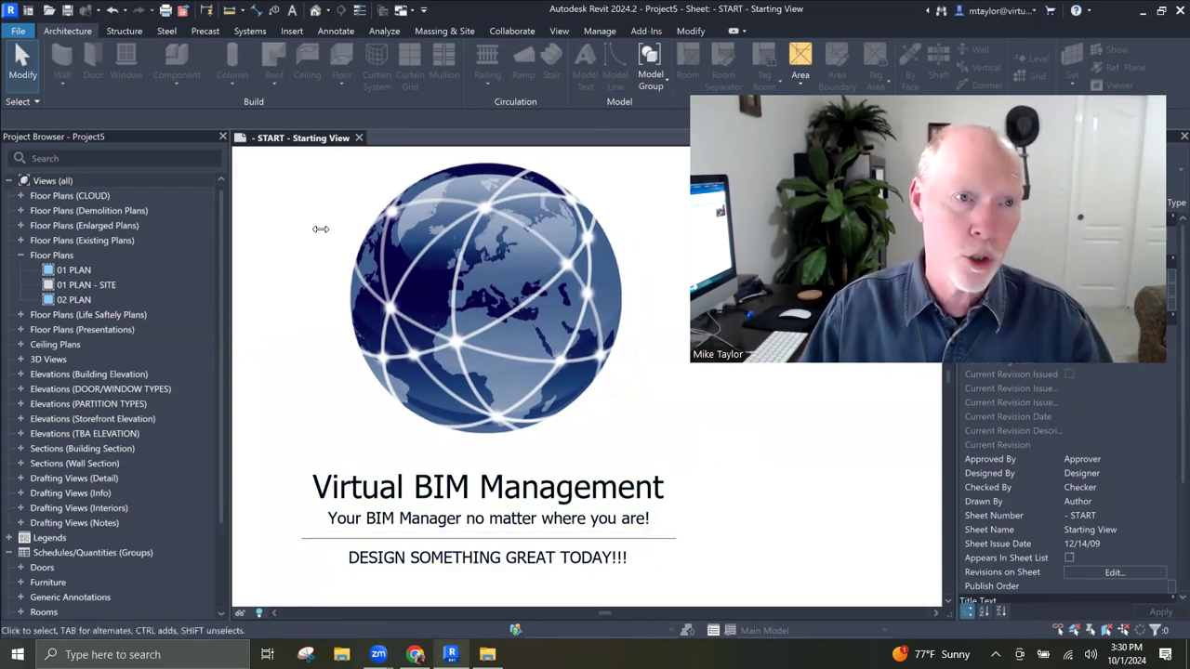
{"action": "key", "text": "3"}
{"action": "key", "text": "d"}
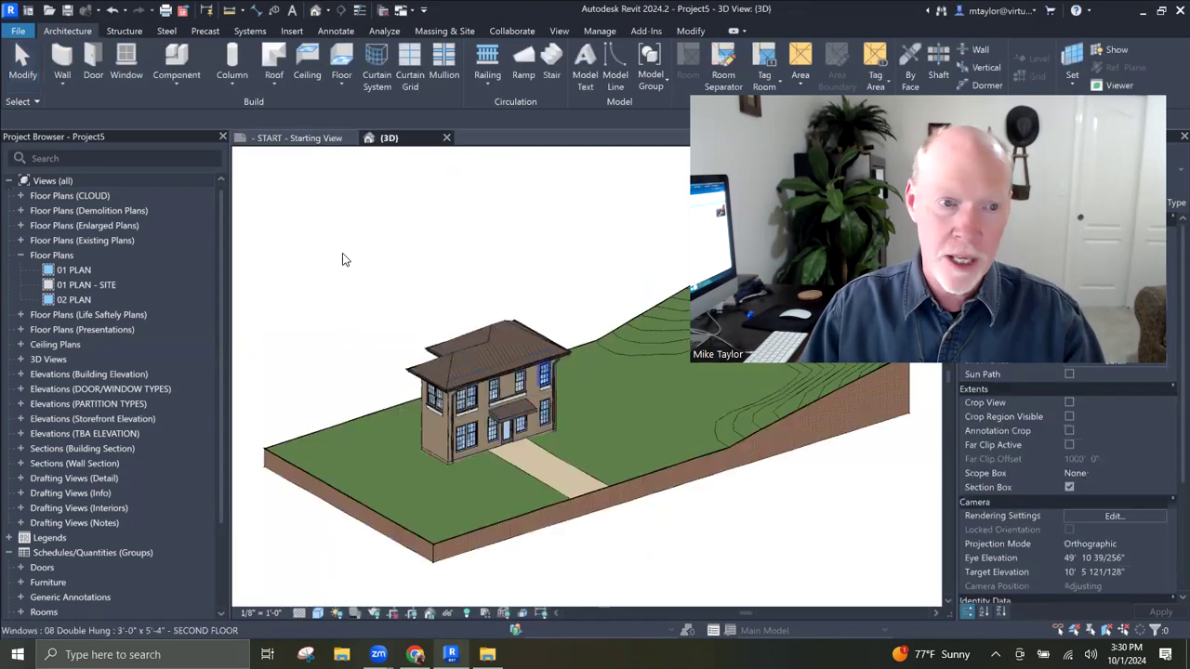
{"action": "left_click", "coordinate": [353, 137]}
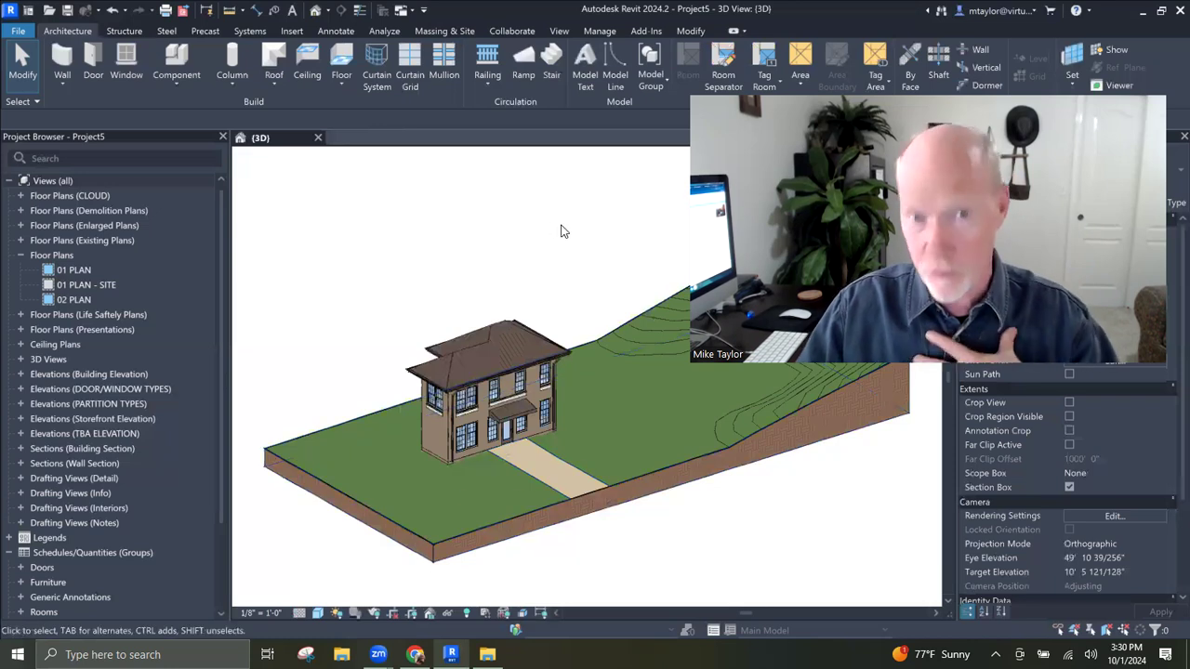
Step: Open the 01 PLAN floor plan at the area around Conference Room 102
{"action": "double_click", "coordinate": [84, 271]}
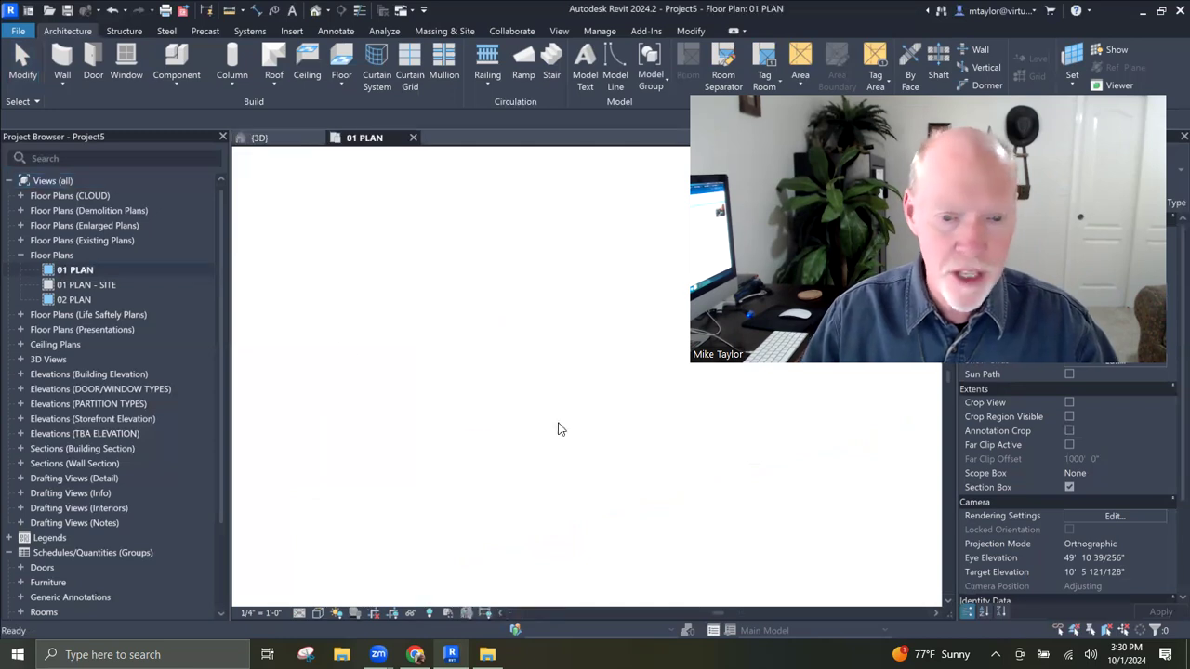
{"action": "scroll", "coordinate": [520, 433], "scroll_direction": "up", "scroll_amount": 3}
{"action": "middle_click_drag", "start_coordinate": [496, 436], "coordinate": [438, 444]}
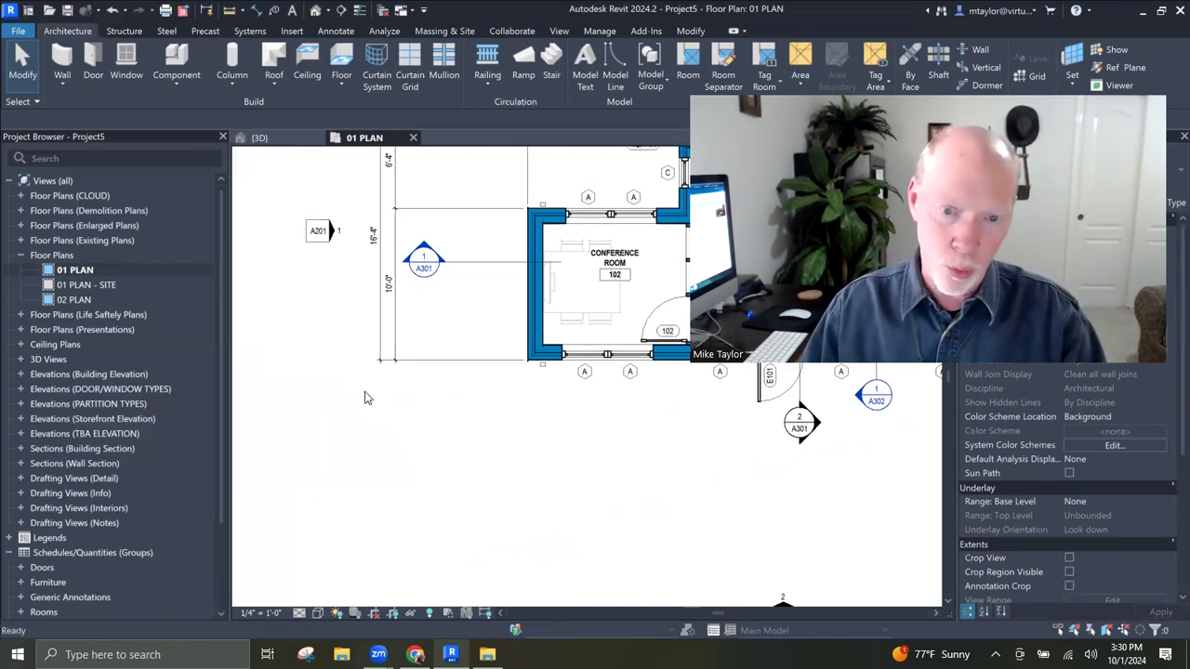
Step: Start a new wall using the Basic Wall type Interior - S3
{"action": "key", "text": "w"}
{"action": "key", "text": "a"}
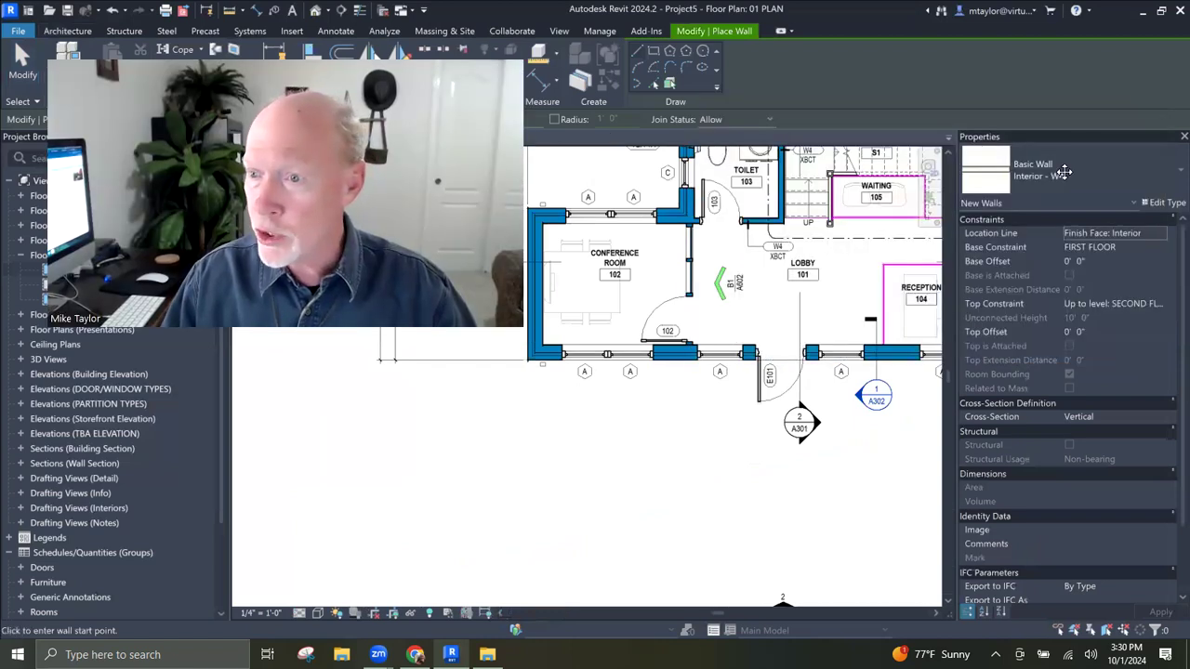
{"action": "left_click", "coordinate": [1065, 173]}
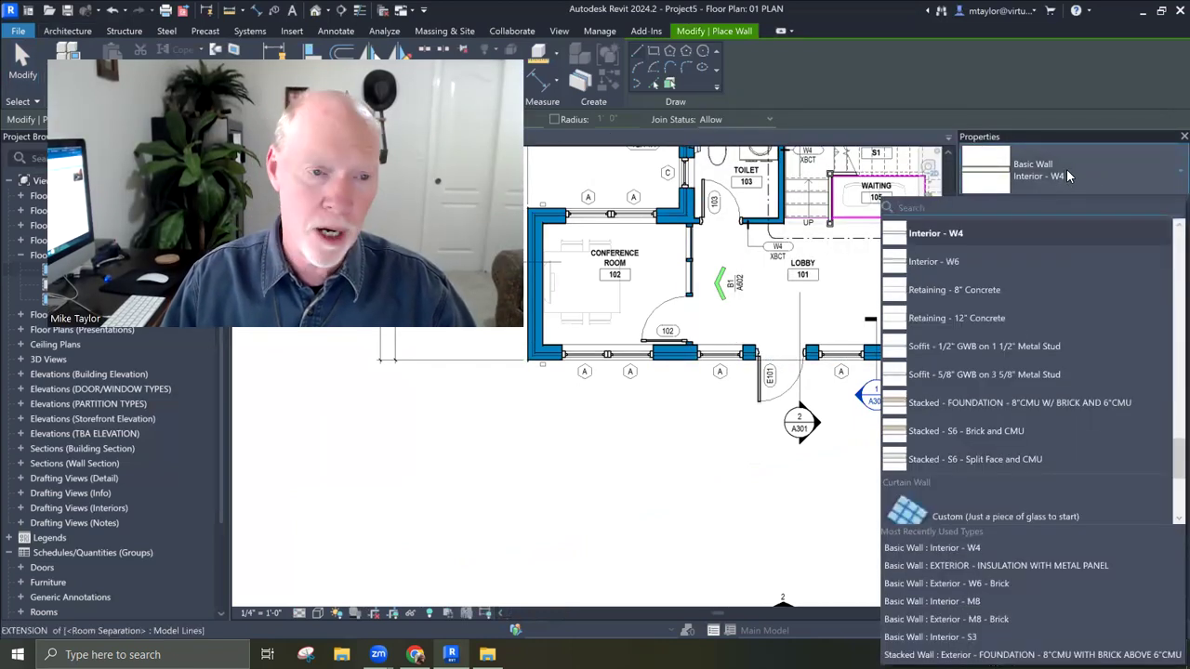
{"action": "scroll", "coordinate": [1013, 298], "scroll_direction": "up", "scroll_amount": 3}
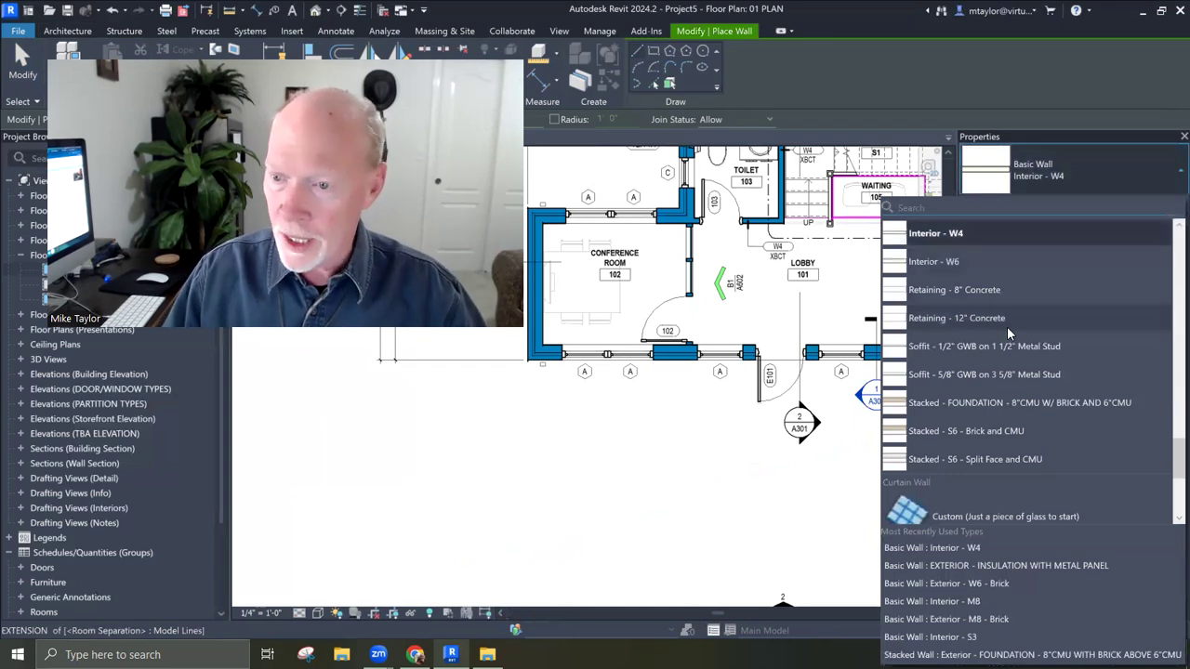
{"action": "scroll", "coordinate": [1007, 321], "scroll_direction": "up", "scroll_amount": 3}
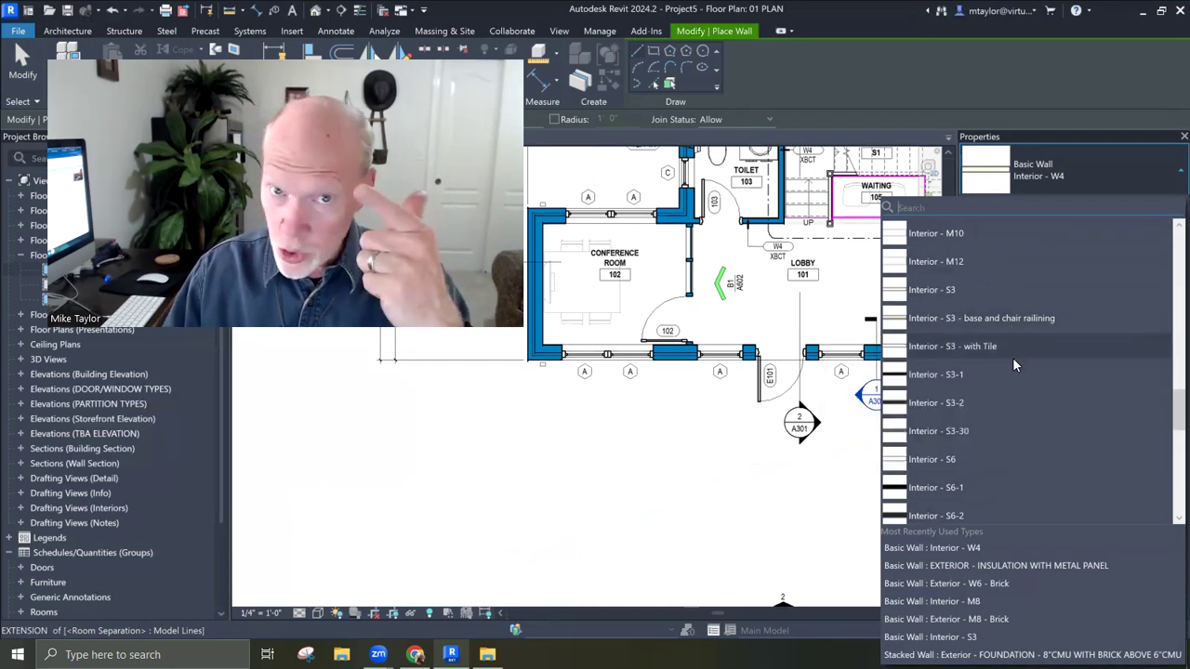
{"action": "scroll", "coordinate": [939, 400], "scroll_direction": "up", "scroll_amount": 2}
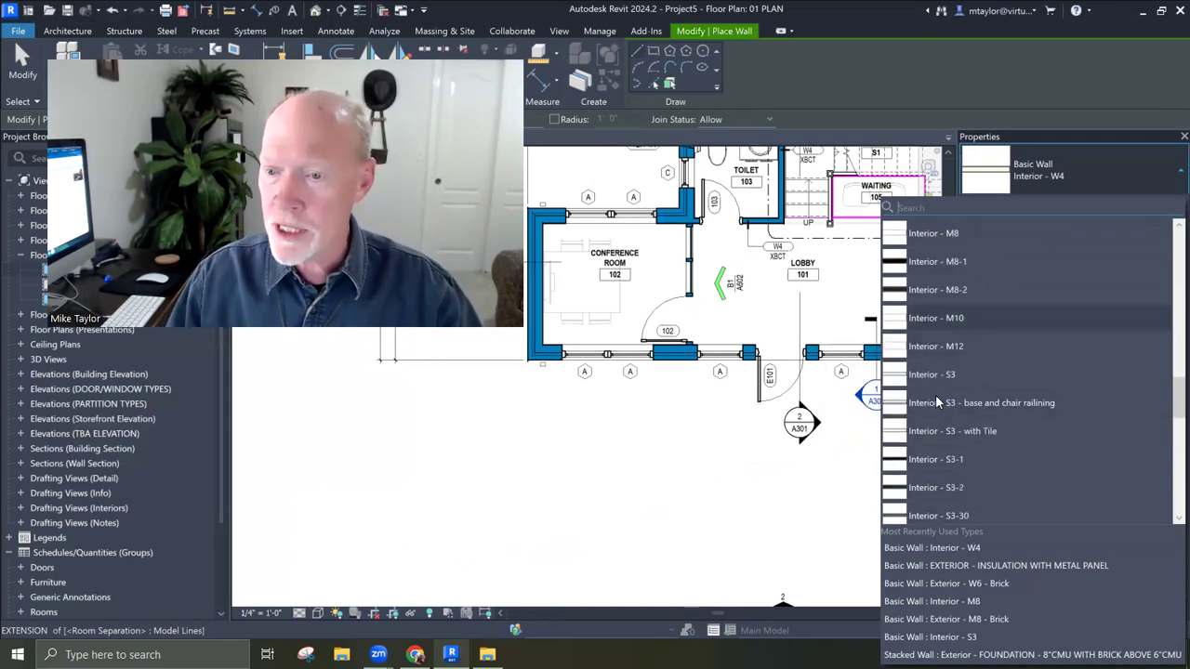
{"action": "mouse_move", "coordinate": [952, 379]}
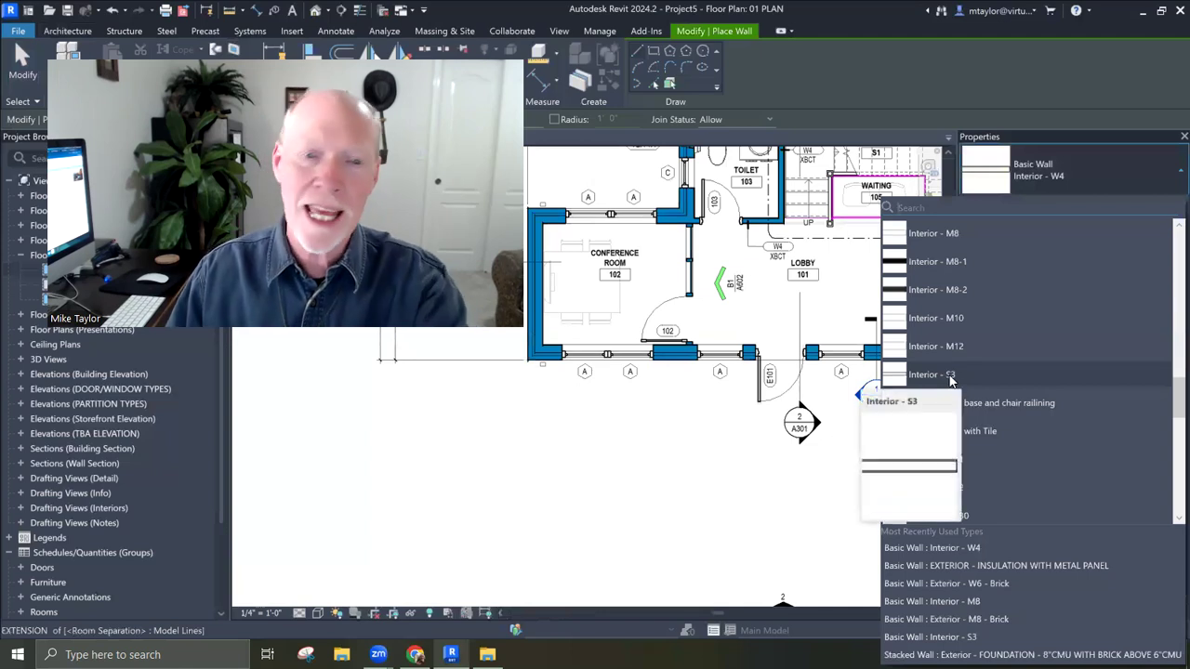
{"action": "left_click", "coordinate": [950, 376]}
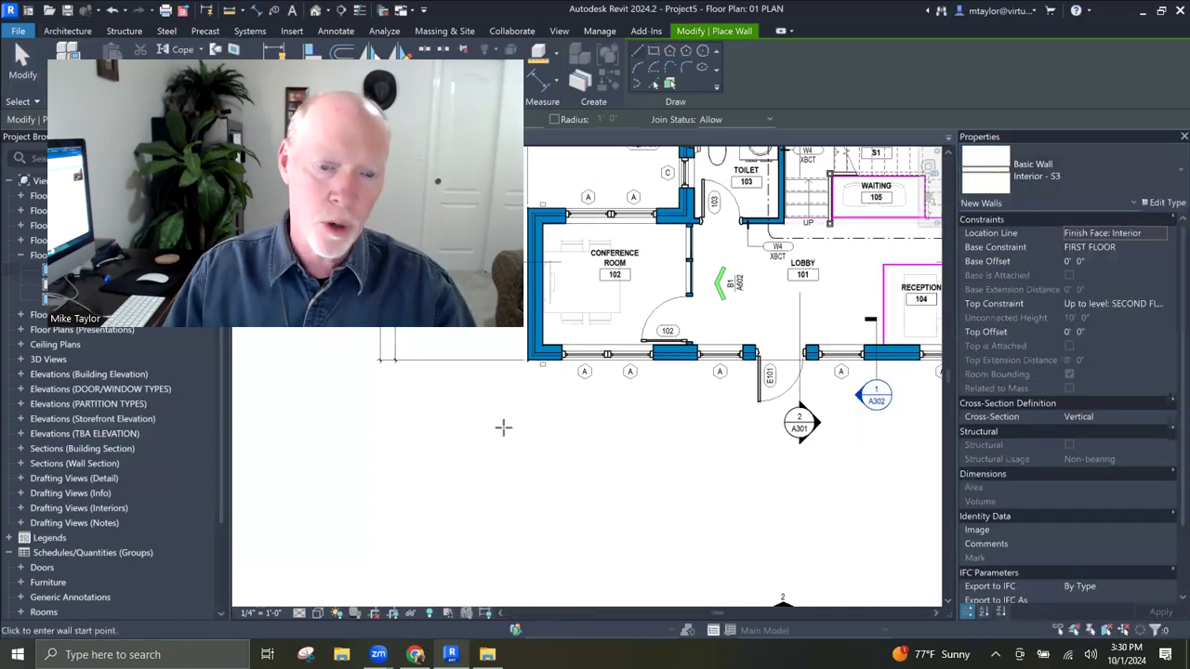
Step: Draw a short horizontal wall in the empty area outside the building, below and to the left of Conference Room 102
{"action": "left_click", "coordinate": [483, 434]}
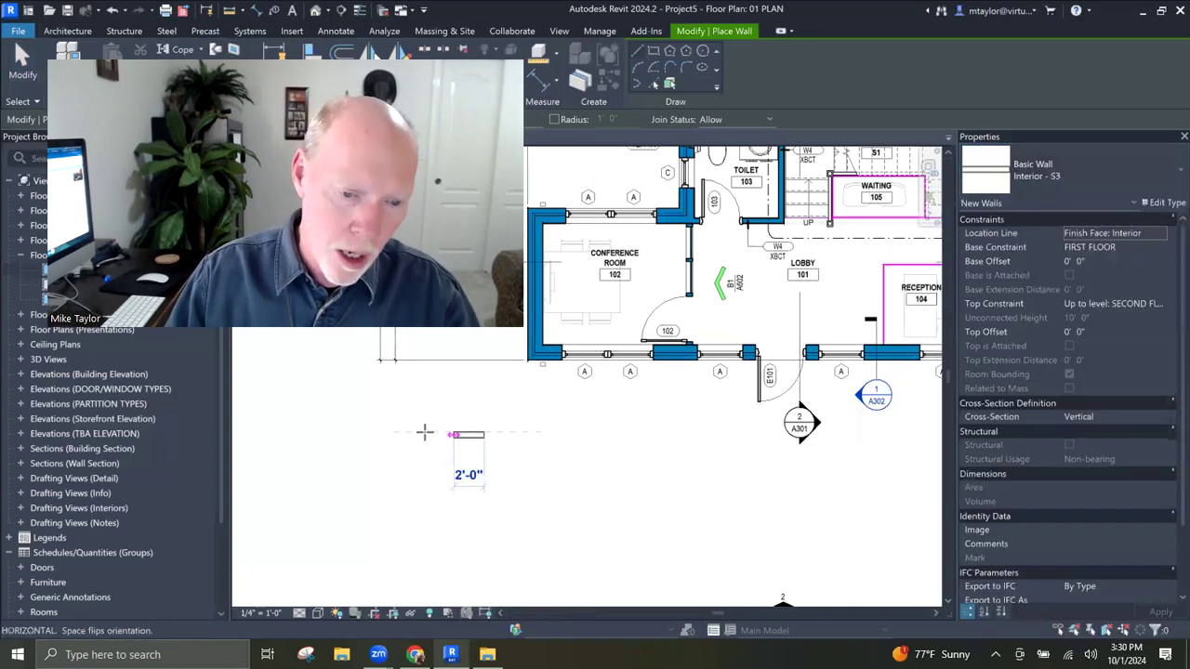
{"action": "left_click", "coordinate": [347, 434]}
{"action": "key", "text": "Escape"}
{"action": "middle_click_drag", "start_coordinate": [499, 419], "coordinate": [672, 432]}
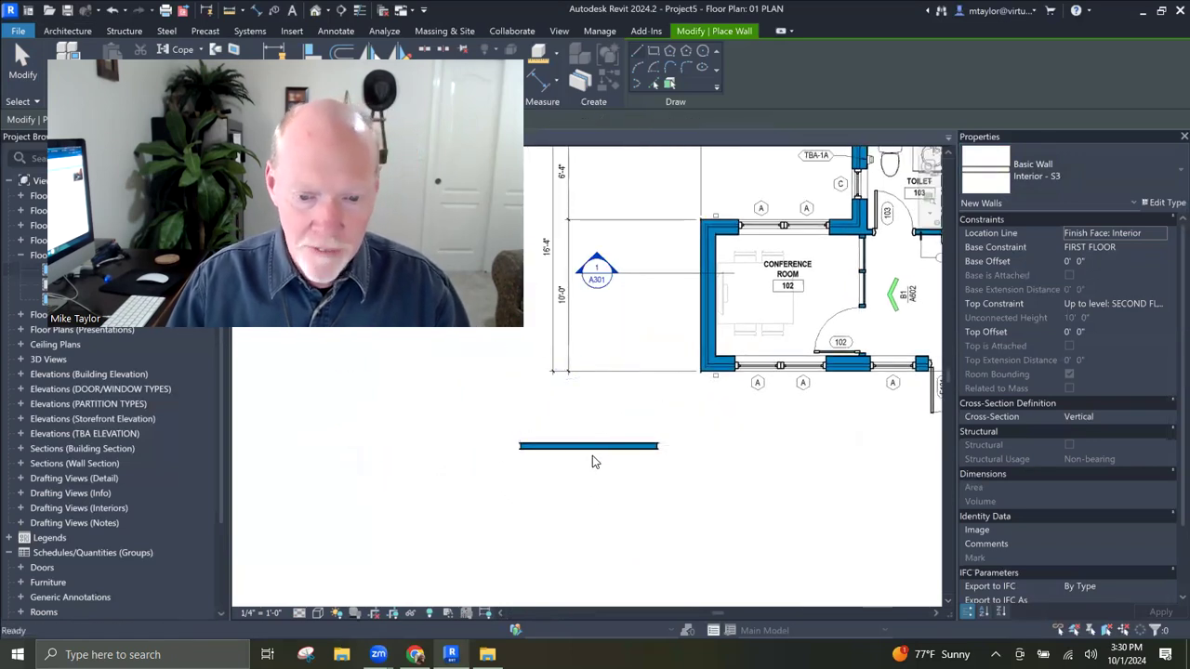
{"action": "scroll", "coordinate": [585, 415], "scroll_direction": "up", "scroll_amount": 3}
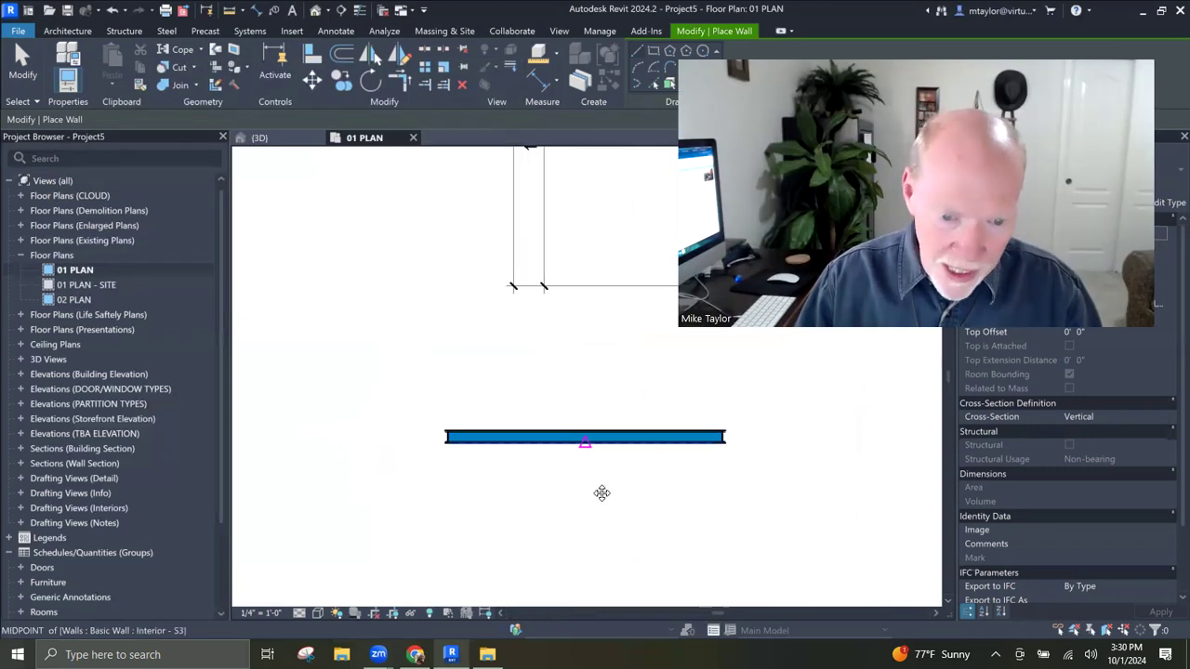
{"action": "key", "text": "Escape"}
{"action": "scroll", "coordinate": [562, 484], "scroll_direction": "up", "scroll_amount": 1}
{"action": "middle_click_drag", "start_coordinate": [567, 488], "coordinate": [515, 497]}
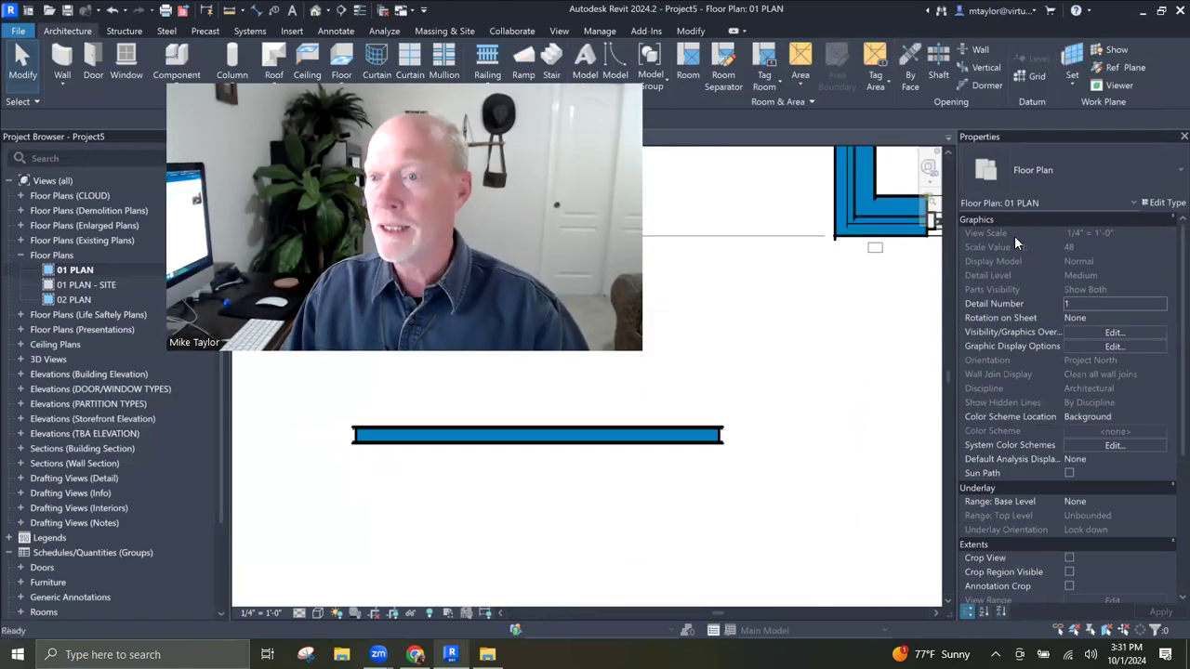
Step: Examine the naming of the exterior, foundation, generic and interior wall types available for new walls, leaving the Wall command without drawing
{"action": "key", "text": "w"}
{"action": "key", "text": "a"}
{"action": "left_click", "coordinate": [1066, 175]}
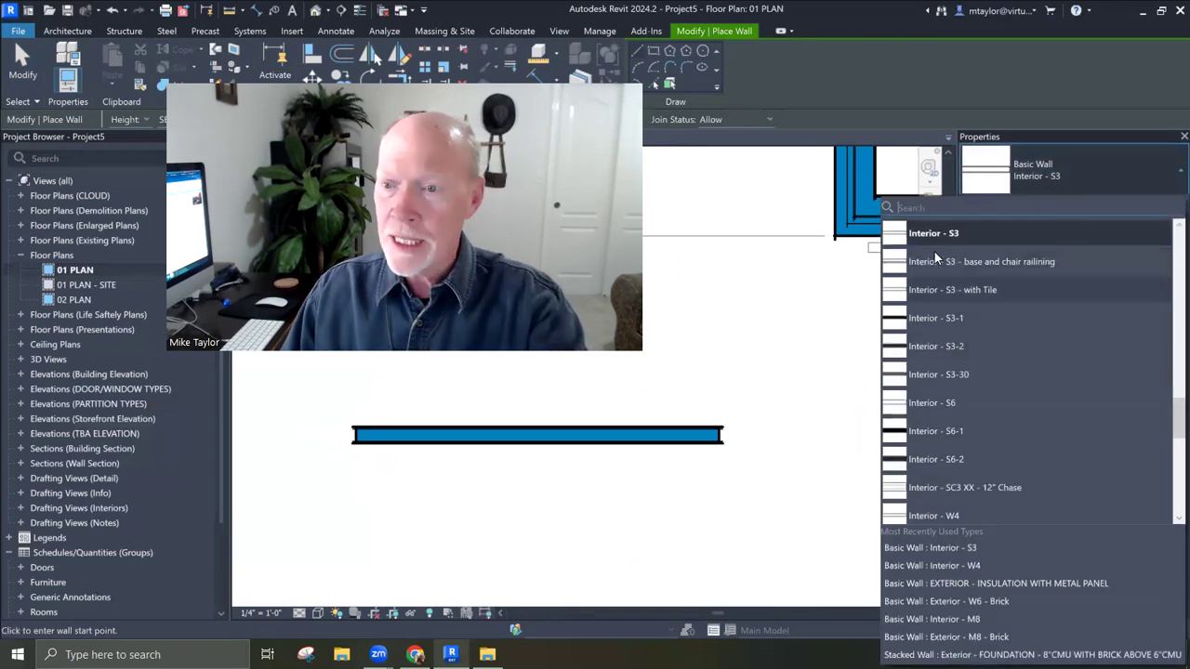
{"action": "scroll", "coordinate": [935, 355], "scroll_direction": "up", "scroll_amount": 6}
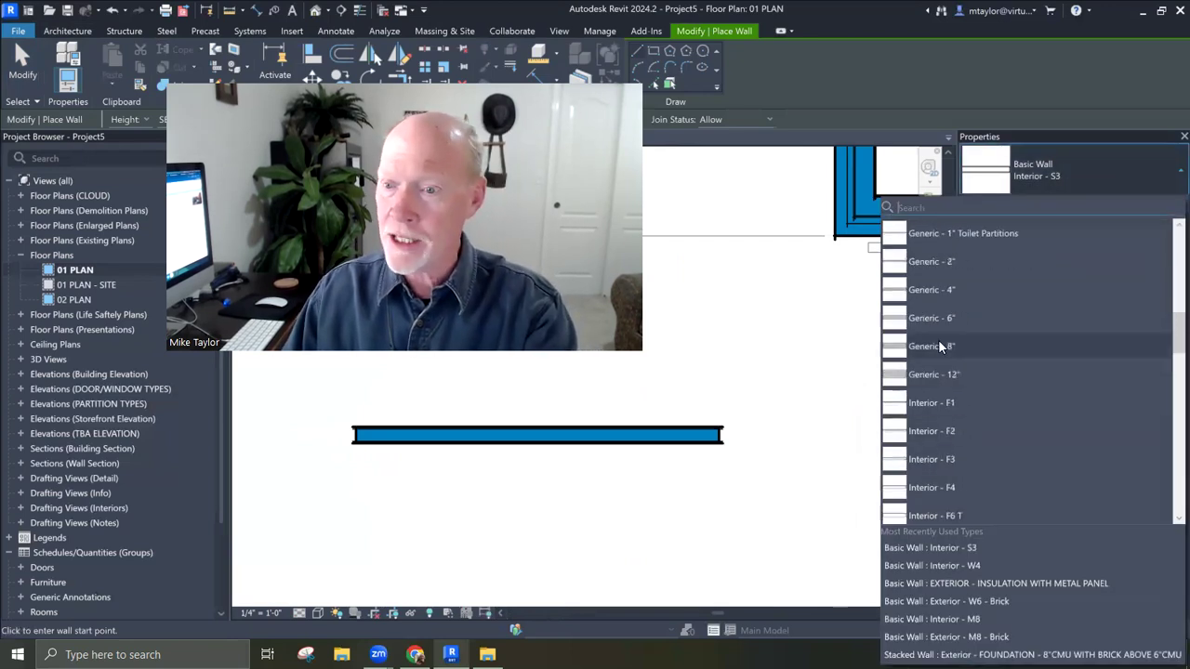
{"action": "scroll", "coordinate": [939, 347], "scroll_direction": "up", "scroll_amount": 8}
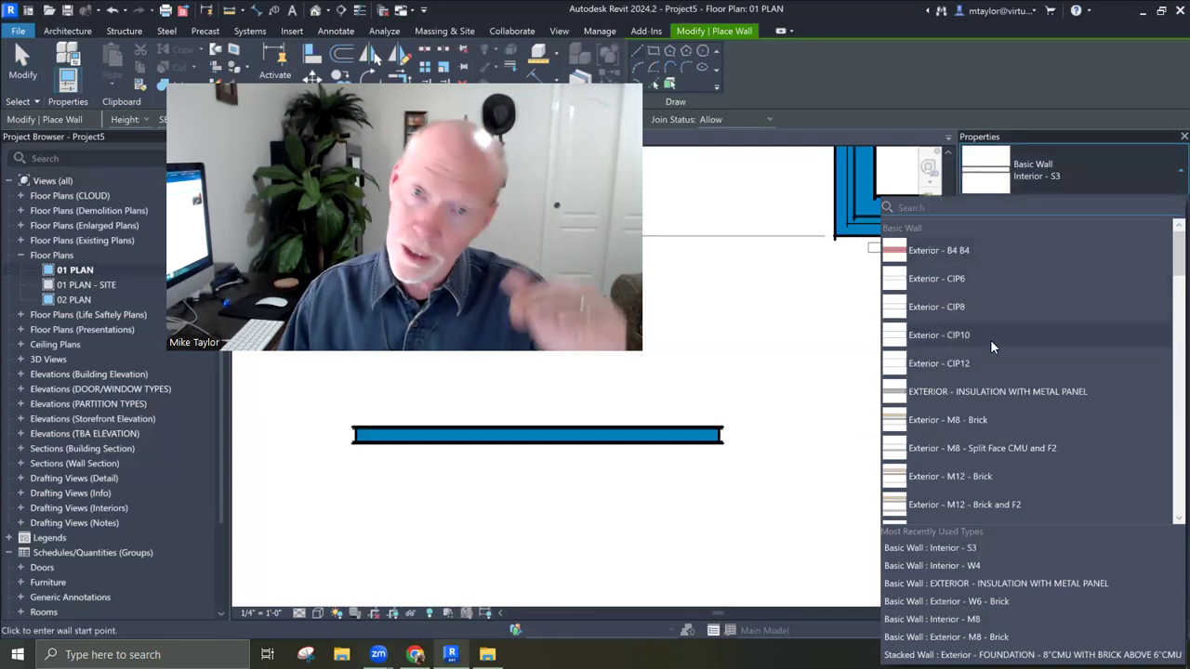
{"action": "scroll", "coordinate": [1011, 274], "scroll_direction": "down", "scroll_amount": 2}
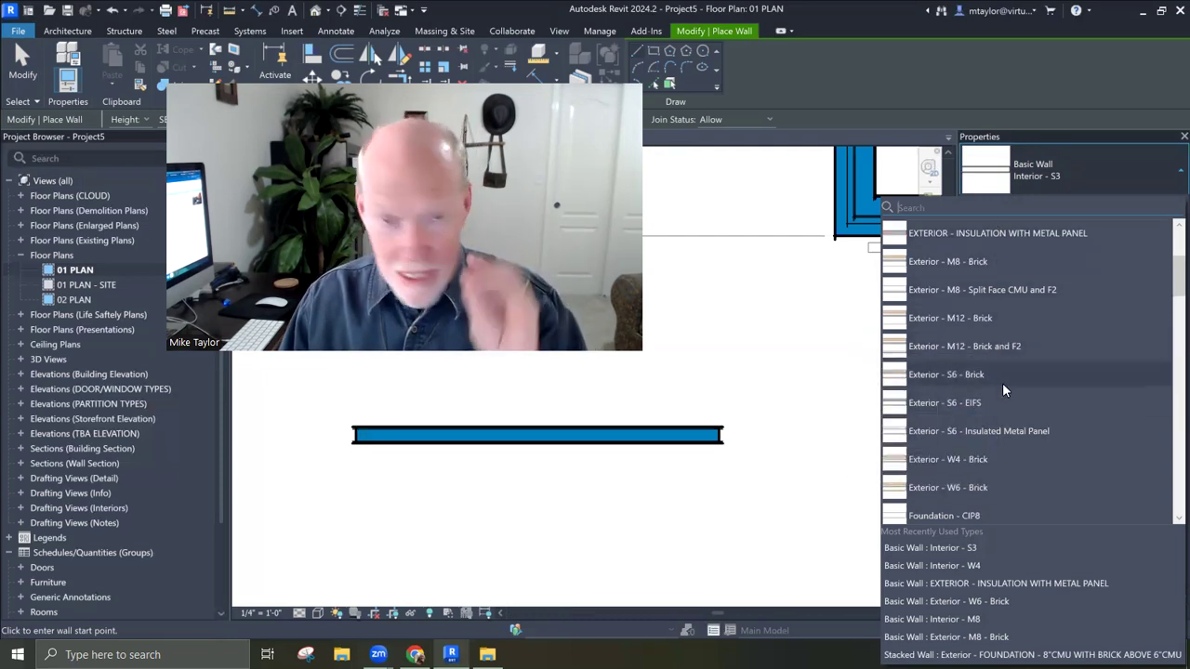
{"action": "mouse_move", "coordinate": [949, 262]}
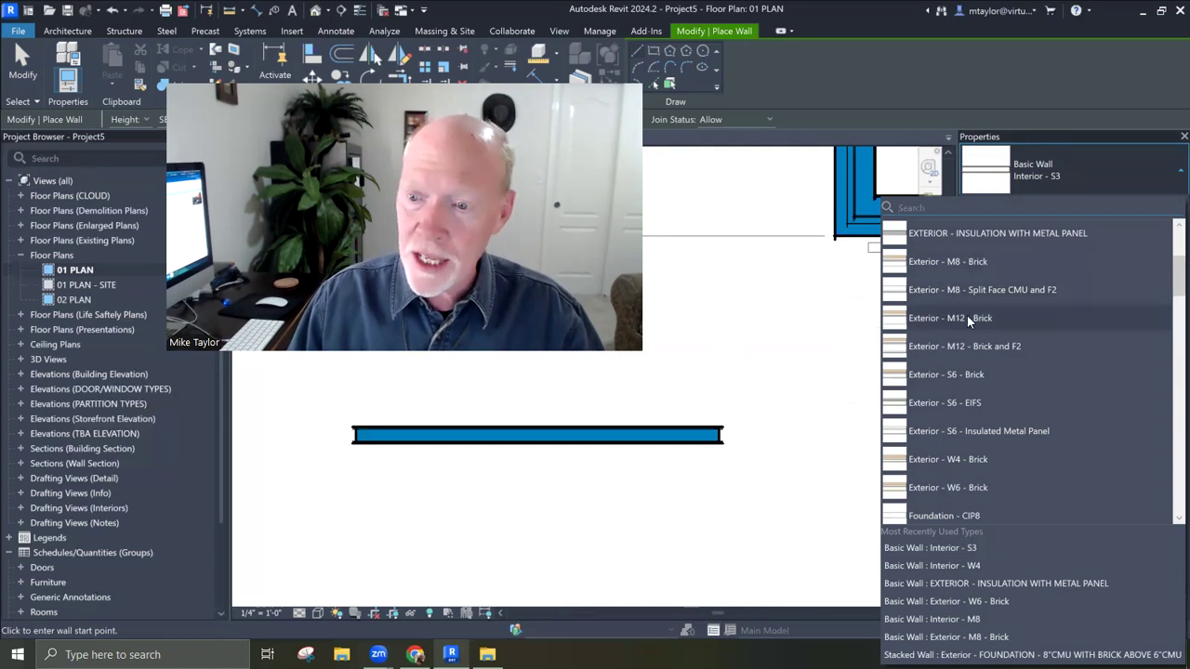
{"action": "scroll", "coordinate": [963, 384], "scroll_direction": "down", "scroll_amount": 1}
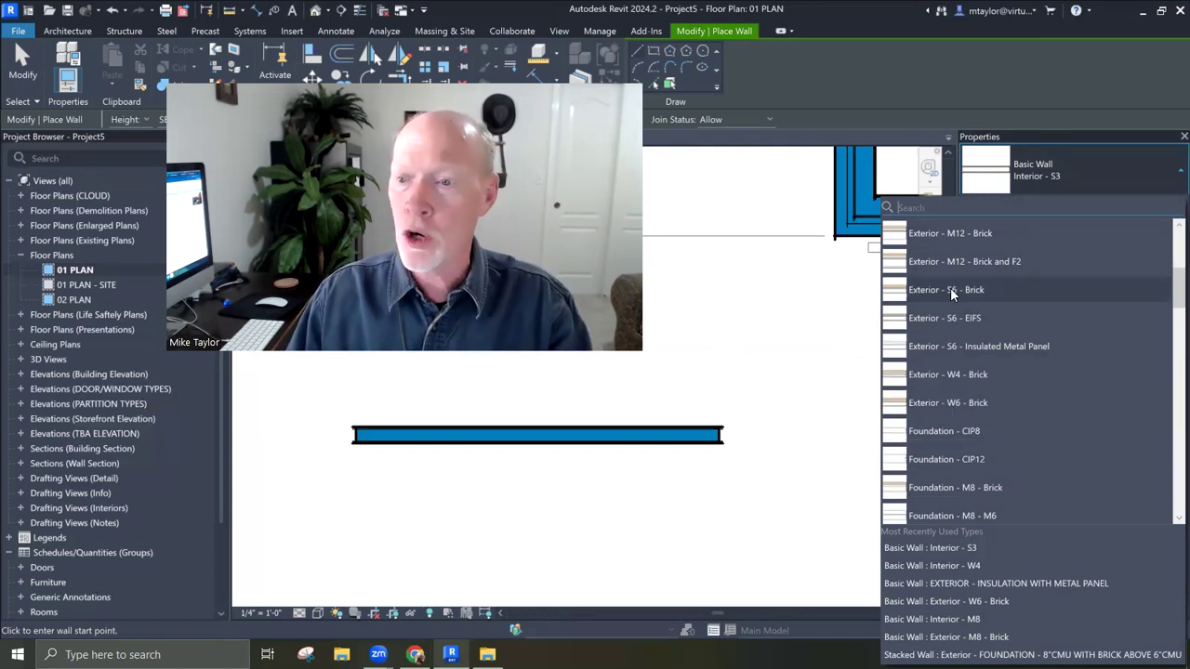
{"action": "scroll", "coordinate": [958, 362], "scroll_direction": "down", "scroll_amount": 1}
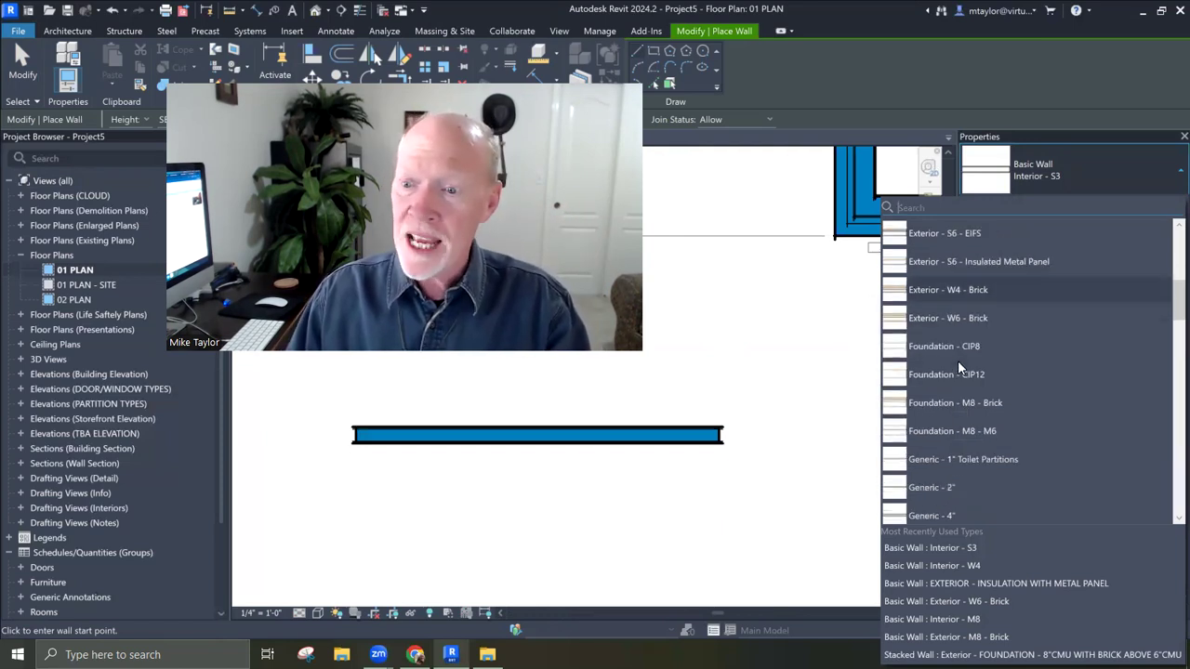
{"action": "mouse_move", "coordinate": [955, 294]}
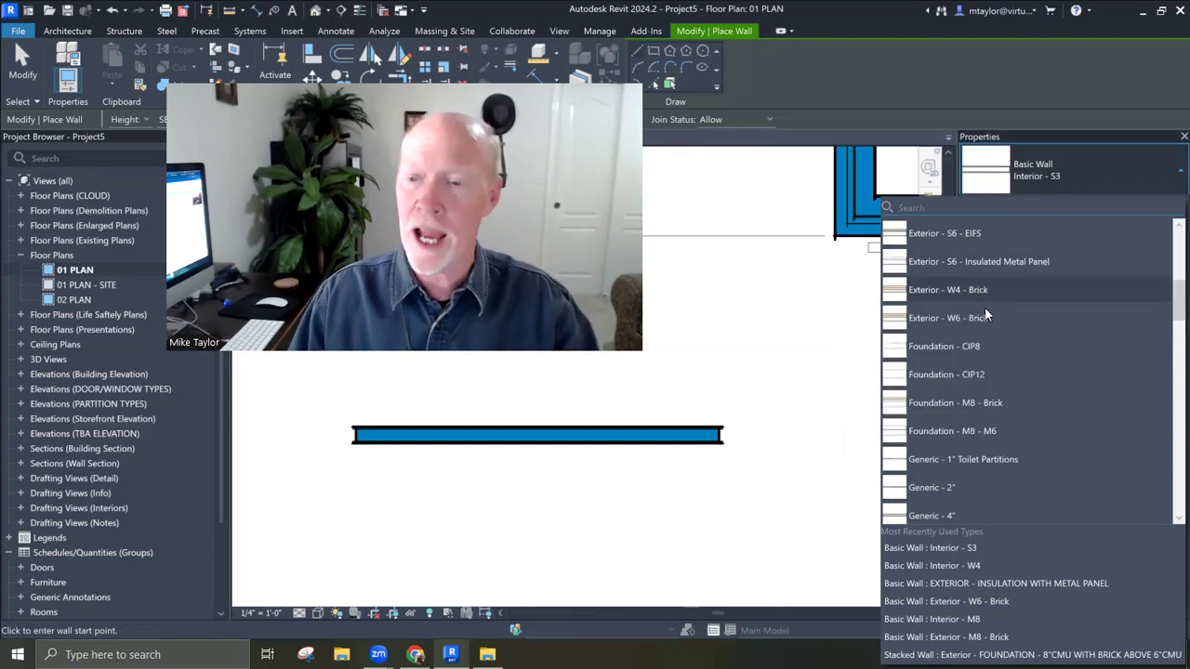
{"action": "mouse_move", "coordinate": [959, 317]}
{"action": "scroll", "coordinate": [970, 362], "scroll_direction": "down", "scroll_amount": 10}
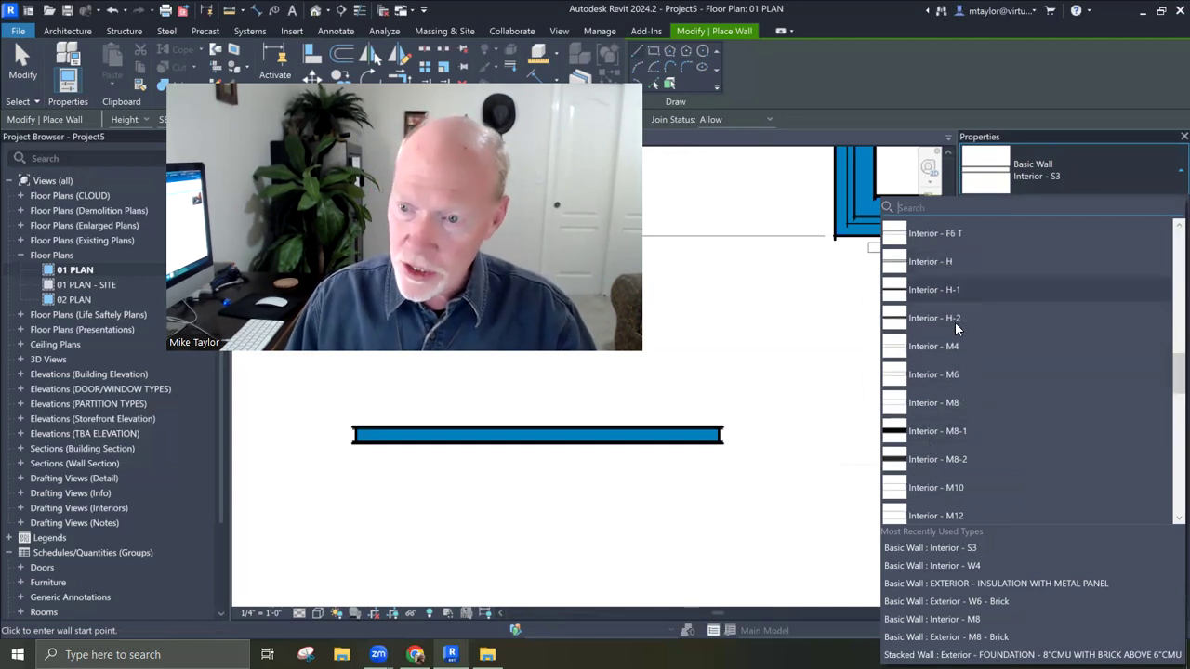
{"action": "scroll", "coordinate": [965, 258], "scroll_direction": "up", "scroll_amount": 2}
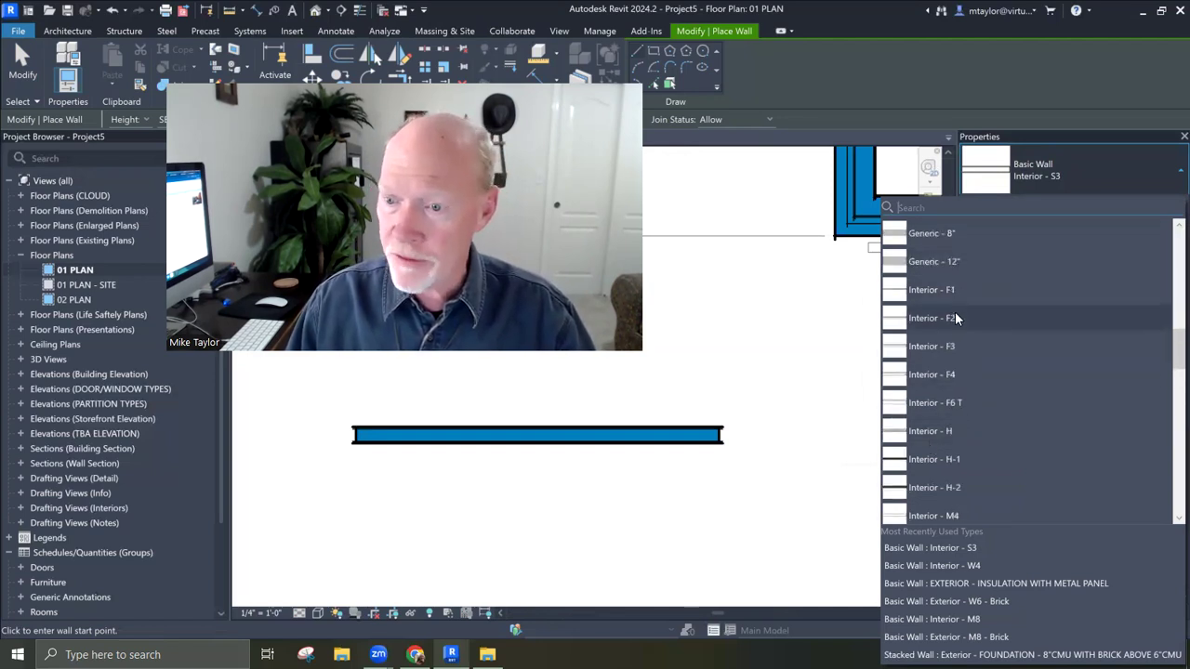
{"action": "mouse_move", "coordinate": [974, 370]}
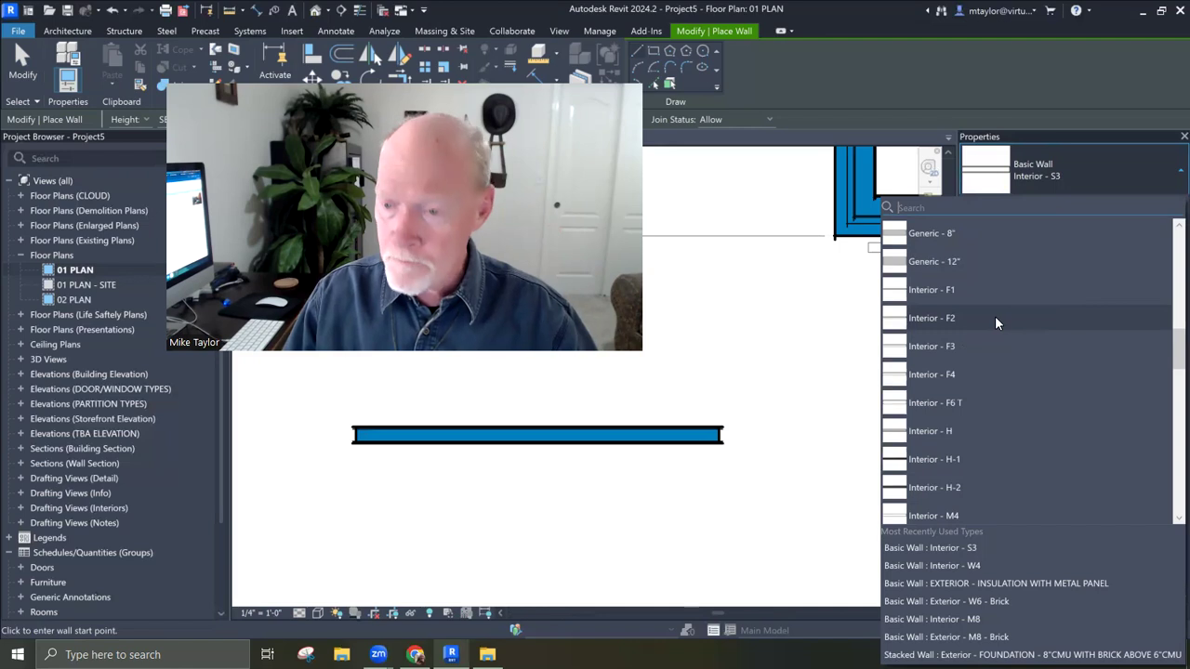
{"action": "scroll", "coordinate": [983, 351], "scroll_direction": "down", "scroll_amount": 1}
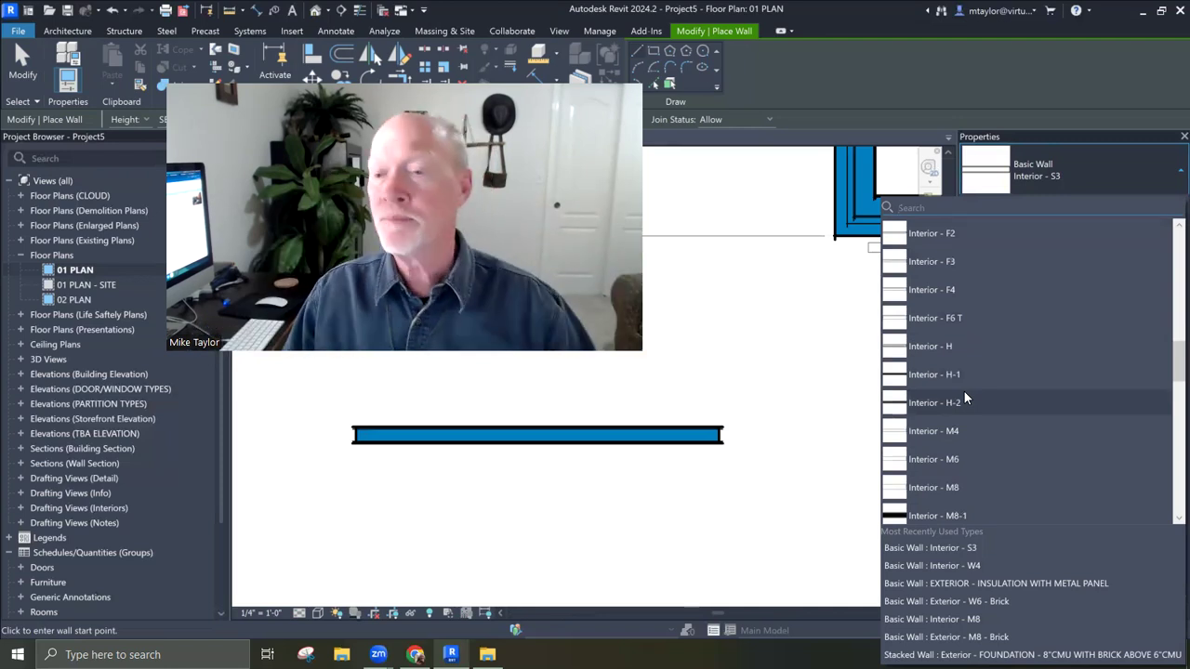
{"action": "scroll", "coordinate": [968, 377], "scroll_direction": "down", "scroll_amount": 3}
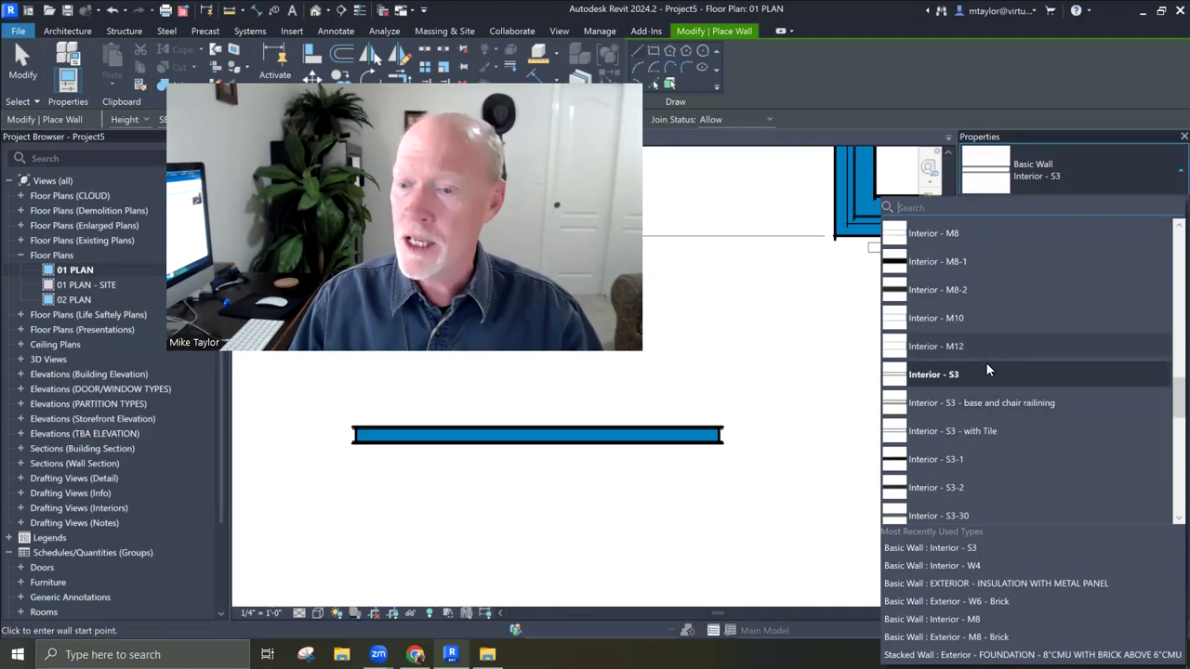
{"action": "scroll", "coordinate": [972, 335], "scroll_direction": "down", "scroll_amount": 1}
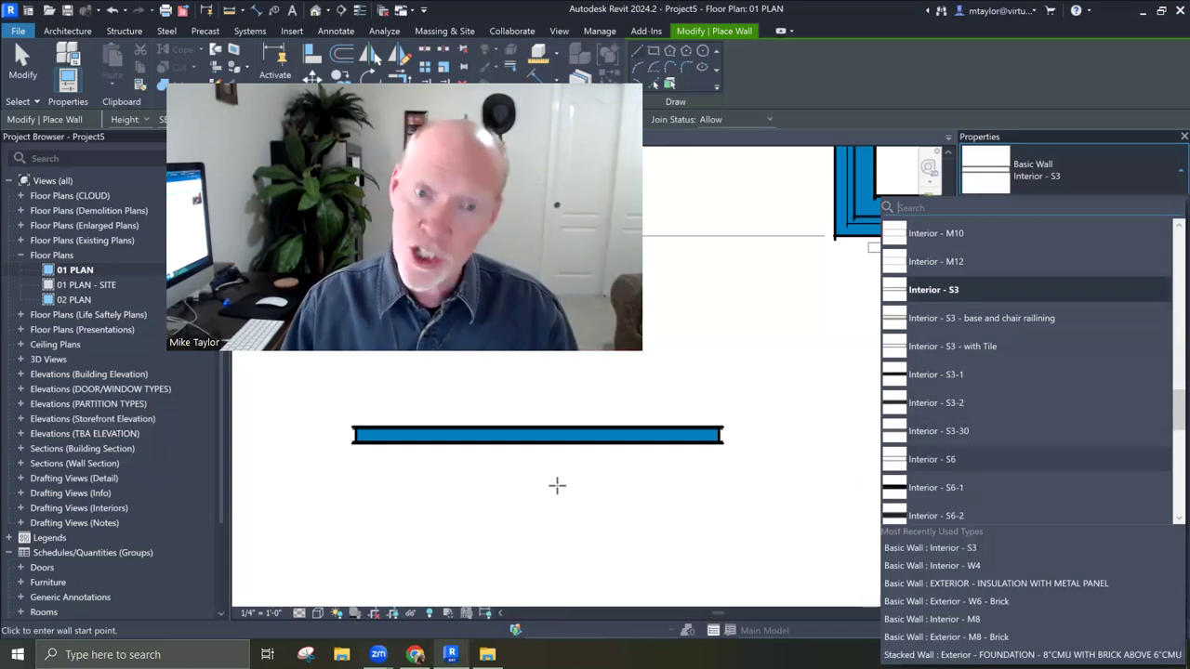
{"action": "key", "text": "Escape"}
{"action": "key", "text": "Escape"}
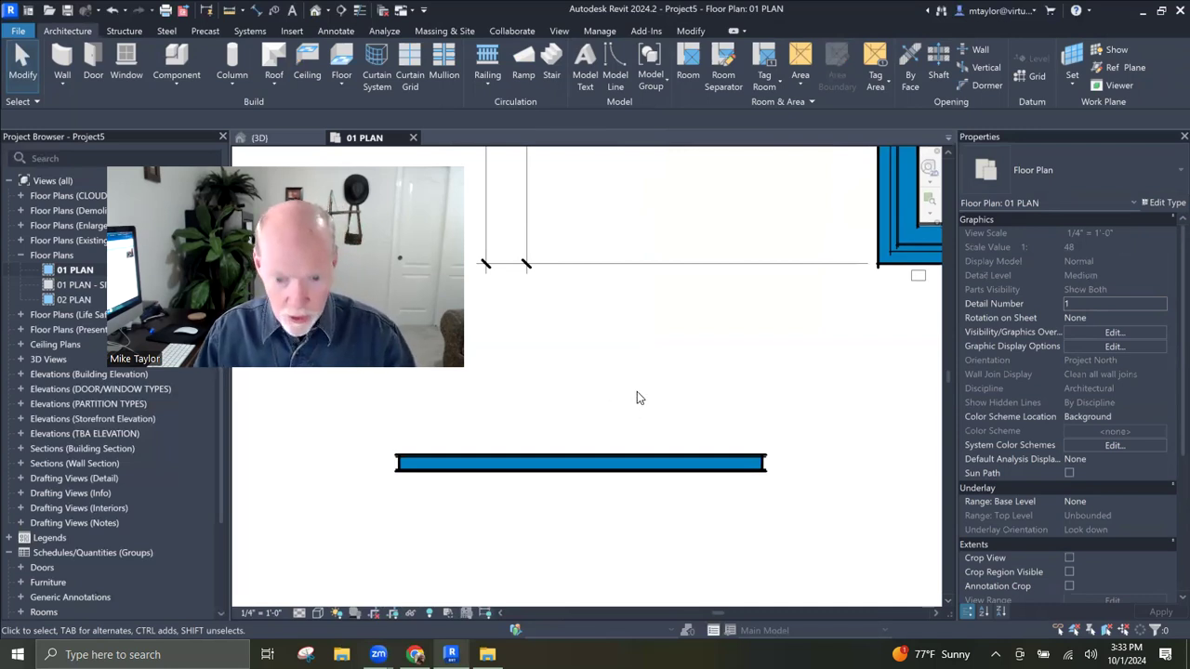
Step: Tag the new Interior - S3 wall with a leader and move the leader's elbow to the left side of the tag
{"action": "key", "text": "t"}
{"action": "key", "text": "g"}
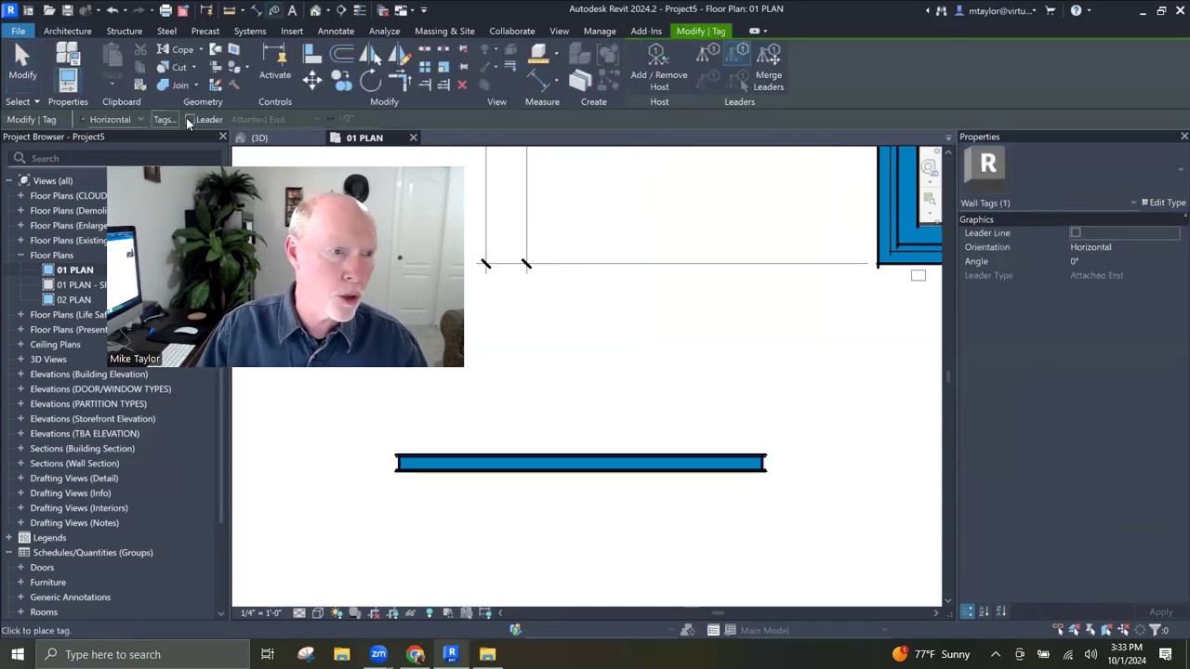
{"action": "left_click", "coordinate": [648, 462]}
{"action": "left_click_drag", "start_coordinate": [647, 389], "coordinate": [585, 352]}
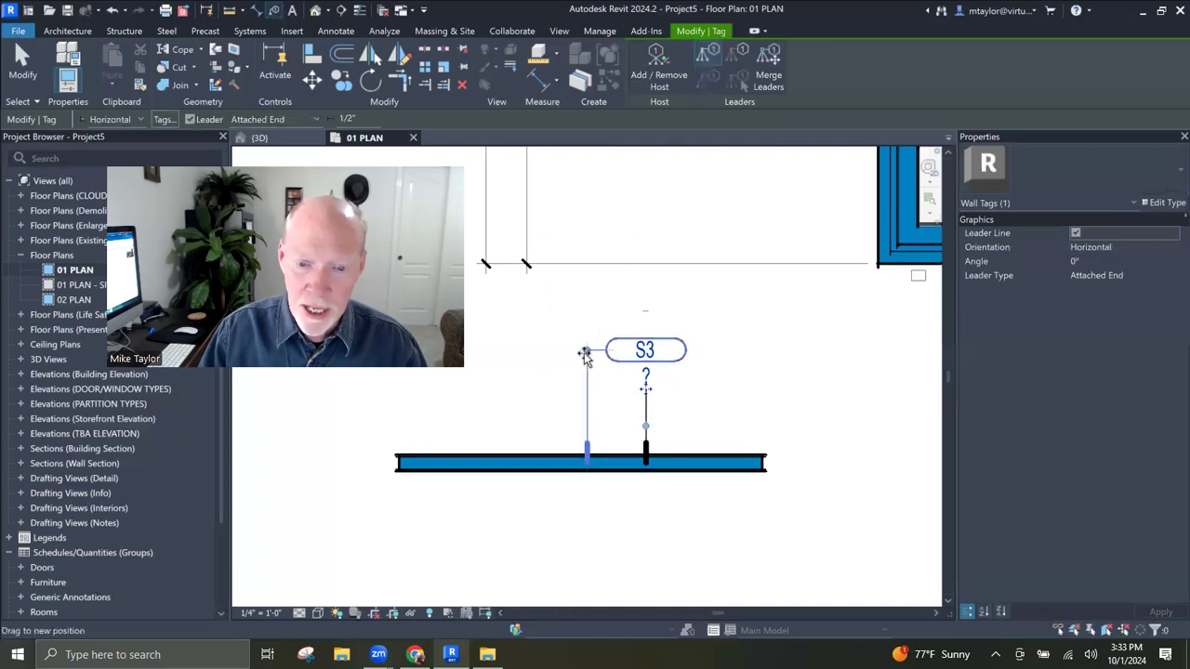
{"action": "key", "text": "Escape"}
{"action": "key", "text": "Escape"}
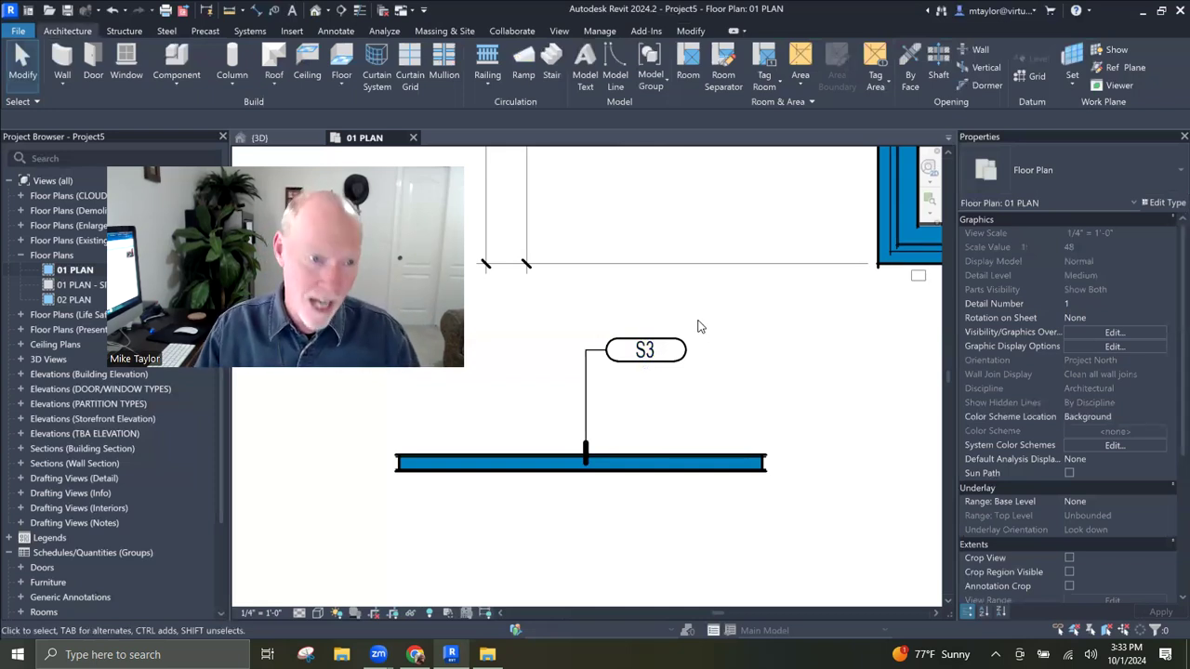
Step: View the Interior - S3 wall beside the building in the 3D view, looking closely at its face and end
{"action": "left_click", "coordinate": [287, 143]}
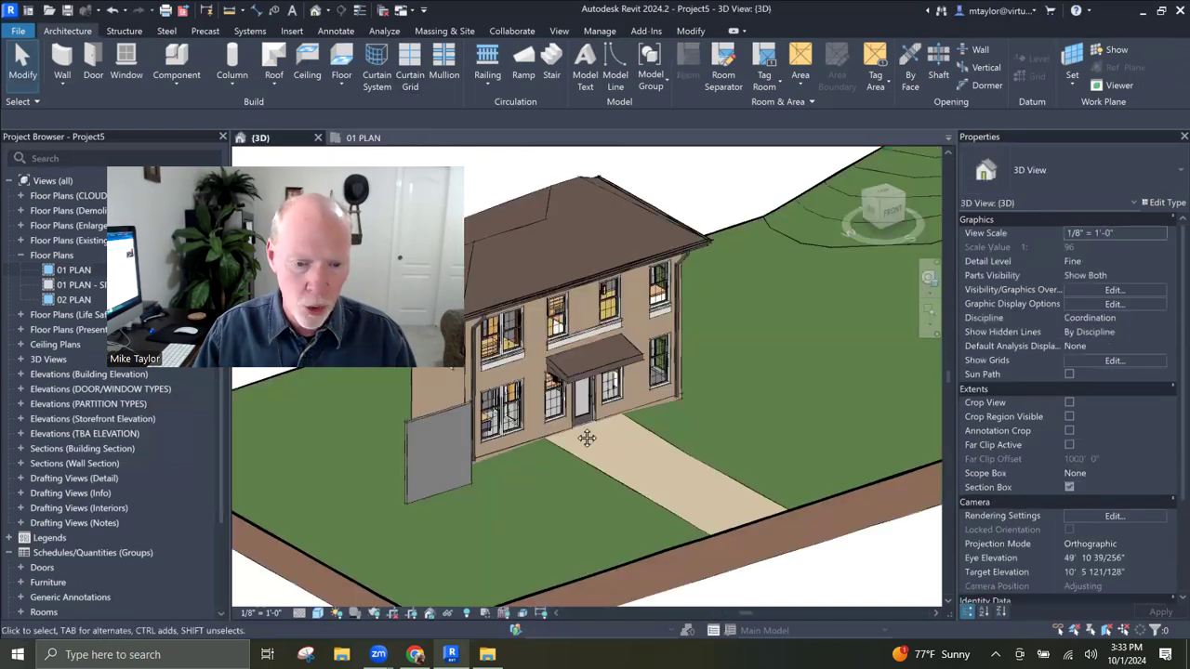
{"action": "middle_click_drag", "start_coordinate": [586, 438], "coordinate": [600, 396], "text": "shift"}
{"action": "left_click", "coordinate": [635, 421]}
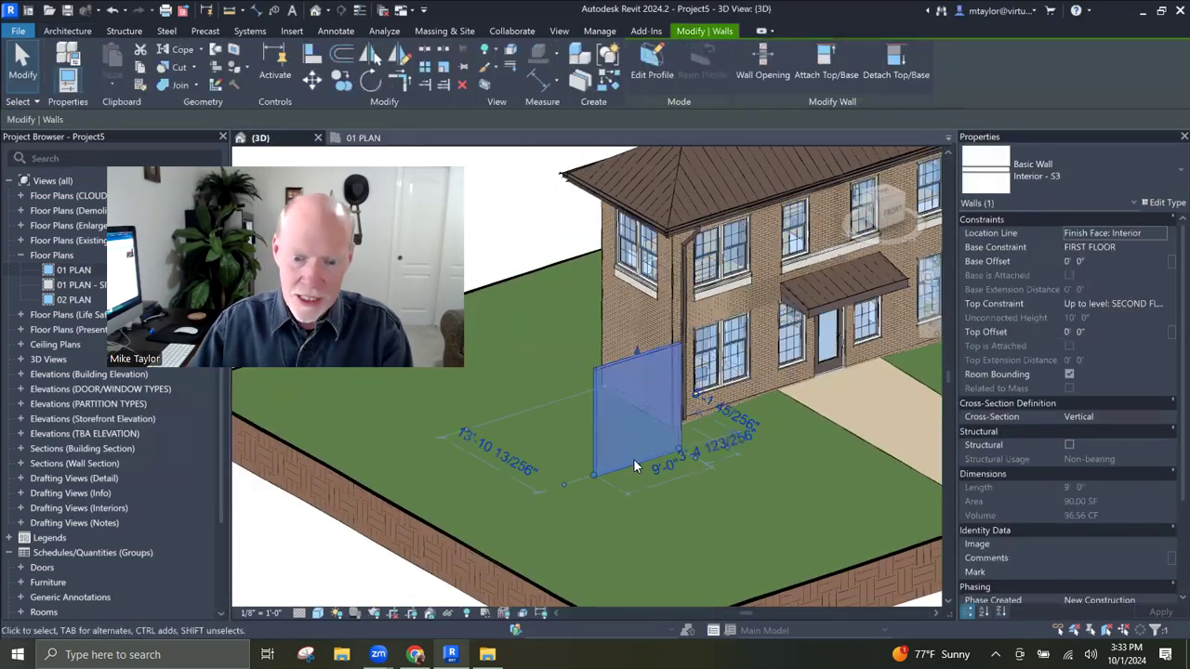
{"action": "key", "text": "Escape"}
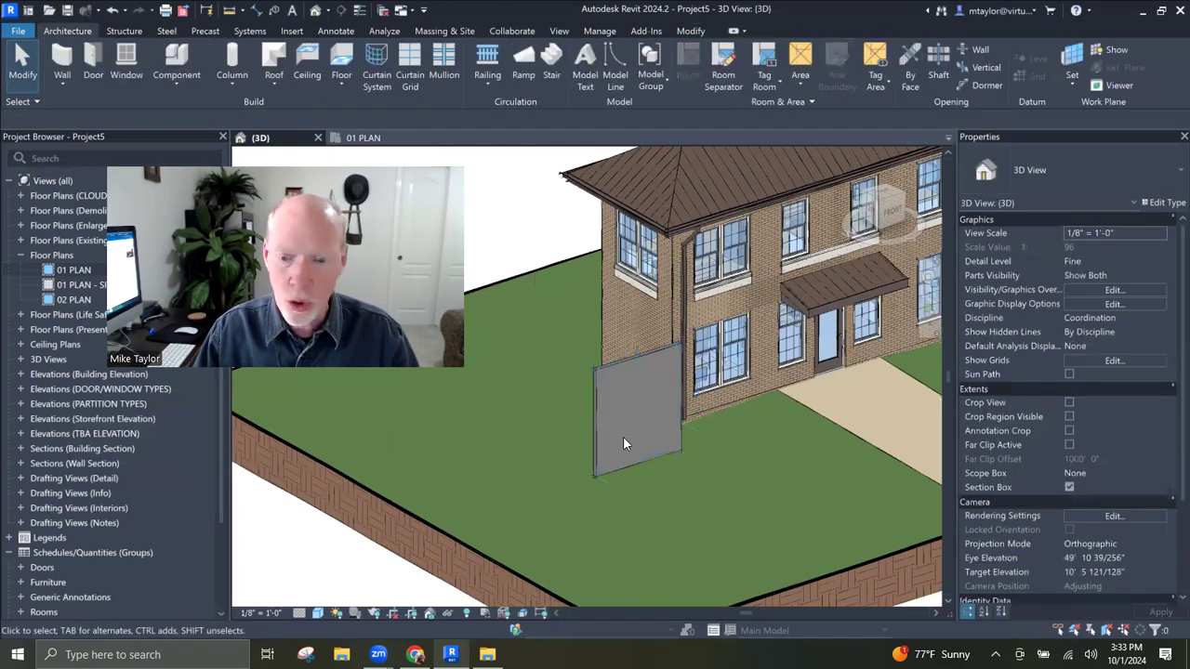
{"action": "scroll", "coordinate": [625, 436], "scroll_direction": "up", "scroll_amount": 3}
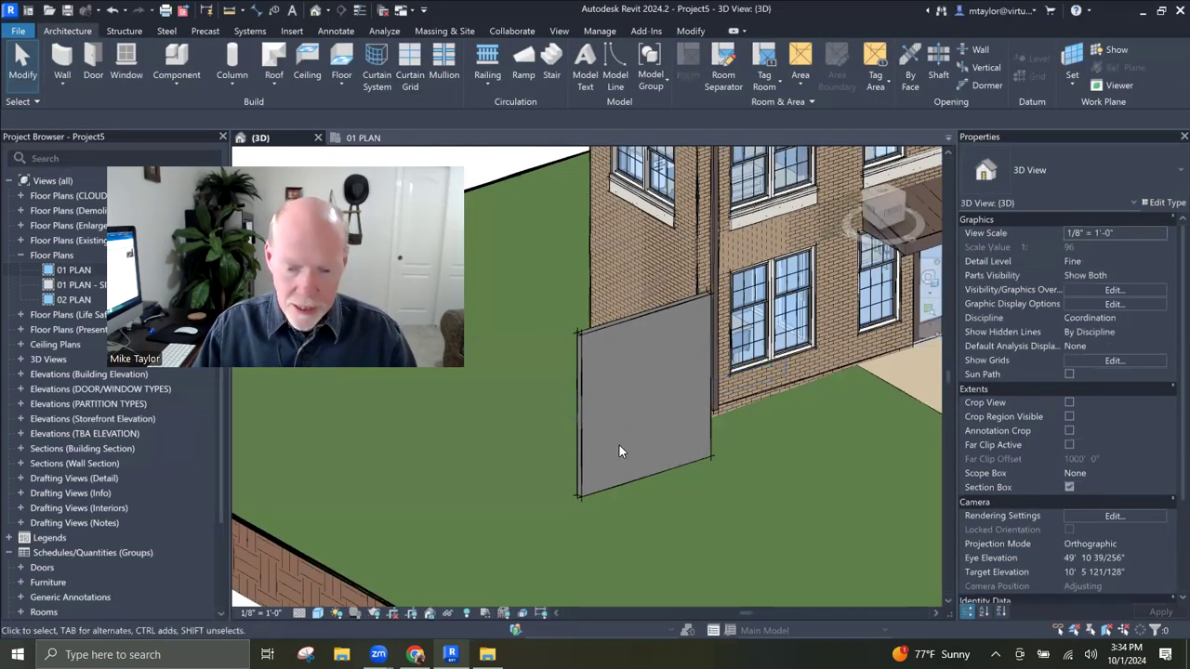
{"action": "middle_click_drag", "start_coordinate": [611, 453], "coordinate": [638, 430], "text": "shift"}
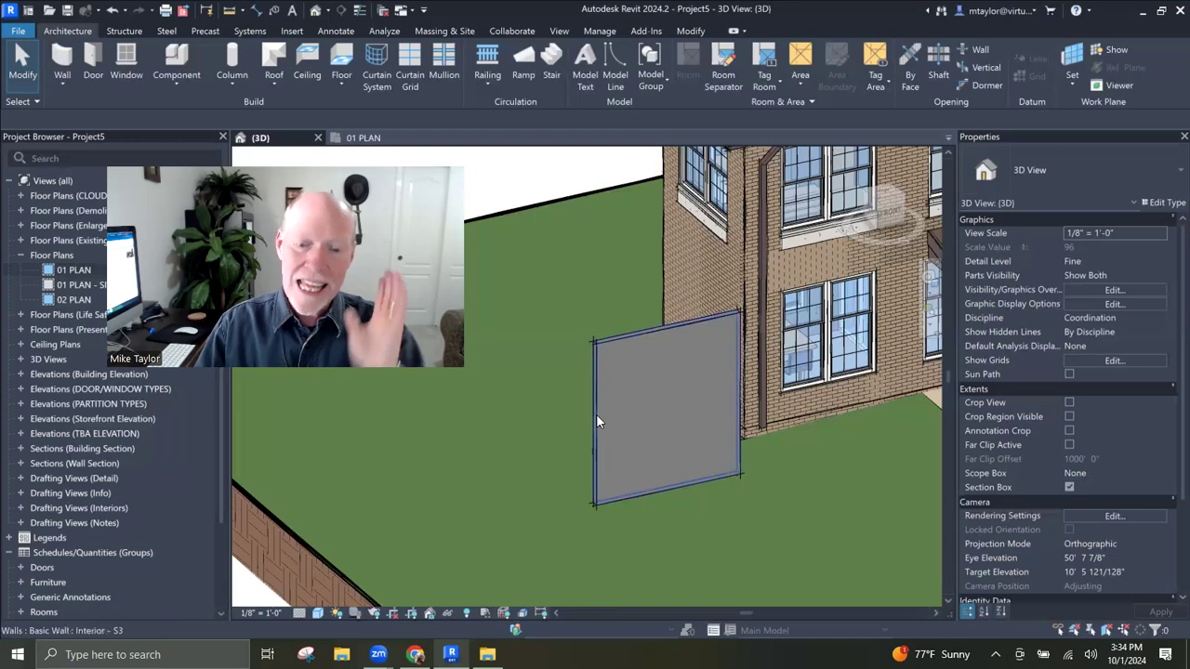
Step: Duplicate the freestanding wall's Interior - S3 type as "Interior - S3 with tile up to 4' on one side"
{"action": "left_click", "coordinate": [651, 435]}
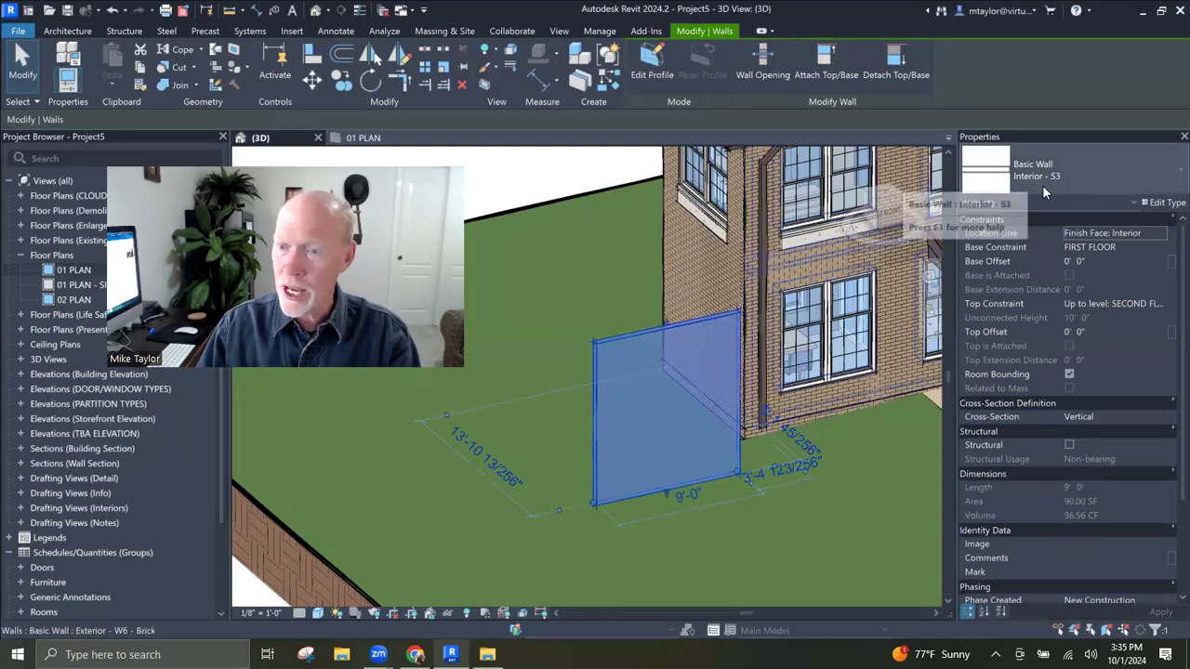
{"action": "left_click", "coordinate": [1162, 203]}
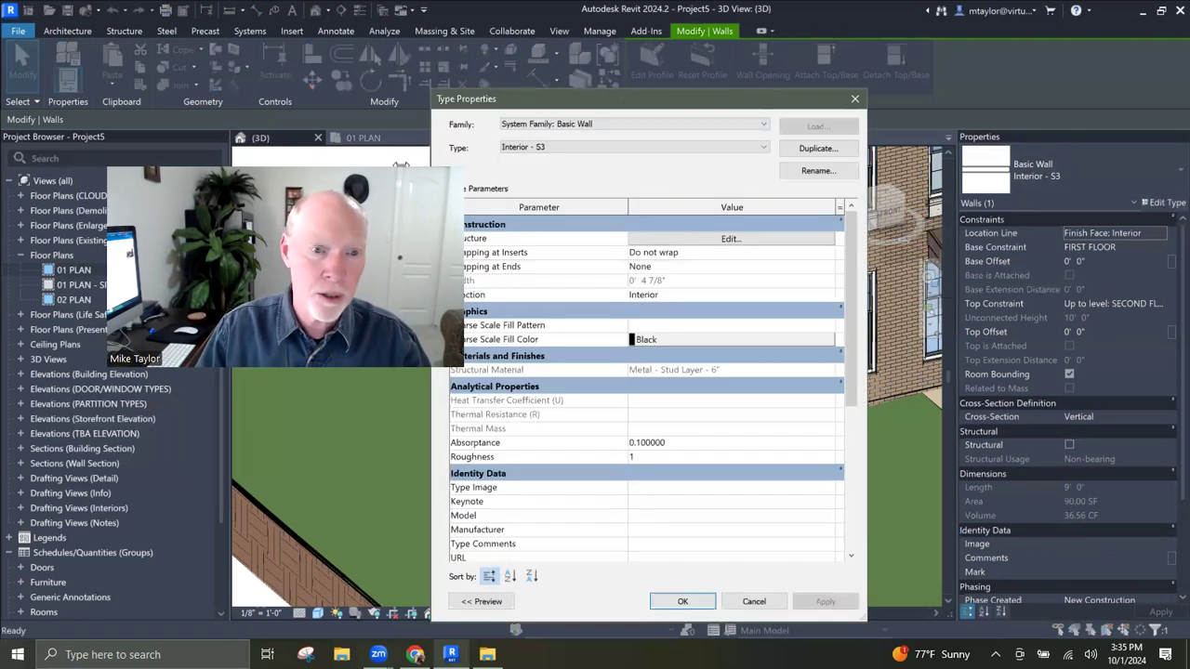
{"action": "left_click_drag", "start_coordinate": [401, 164], "coordinate": [351, 138]}
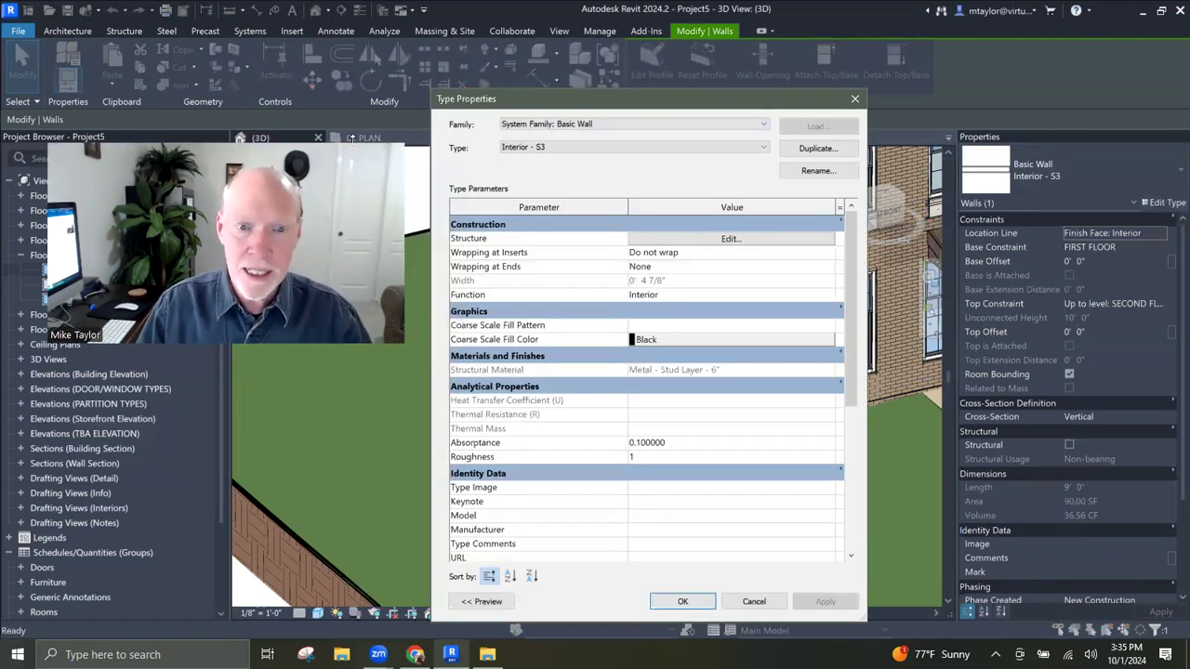
{"action": "left_click", "coordinate": [820, 150]}
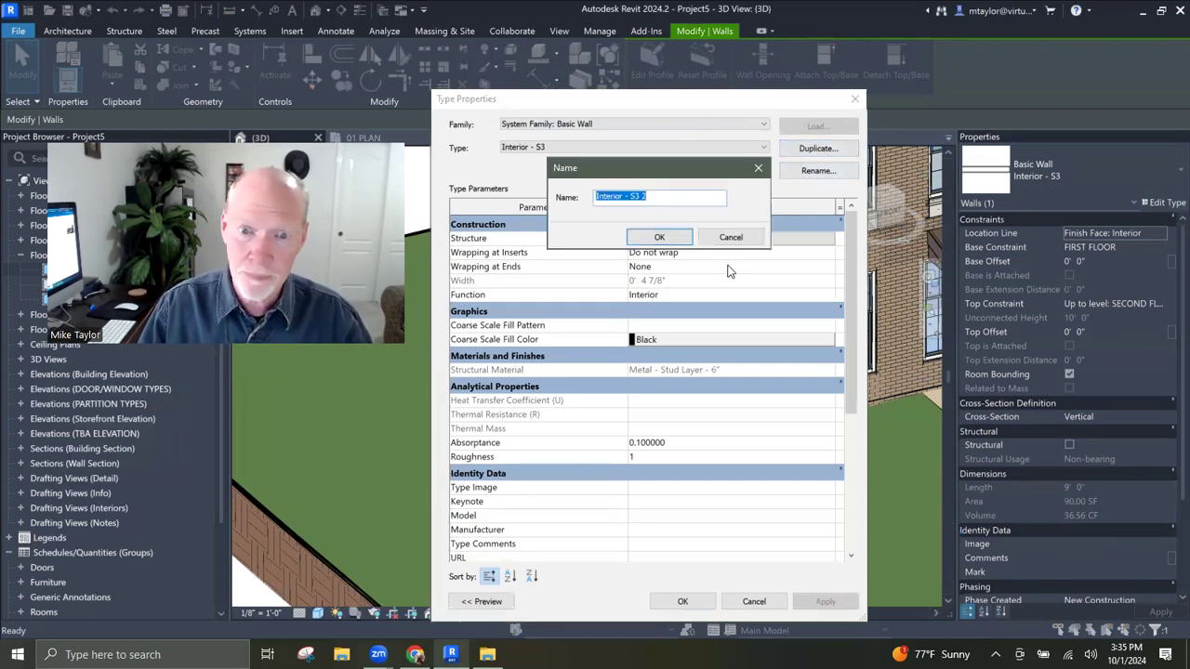
{"action": "left_click", "coordinate": [679, 194]}
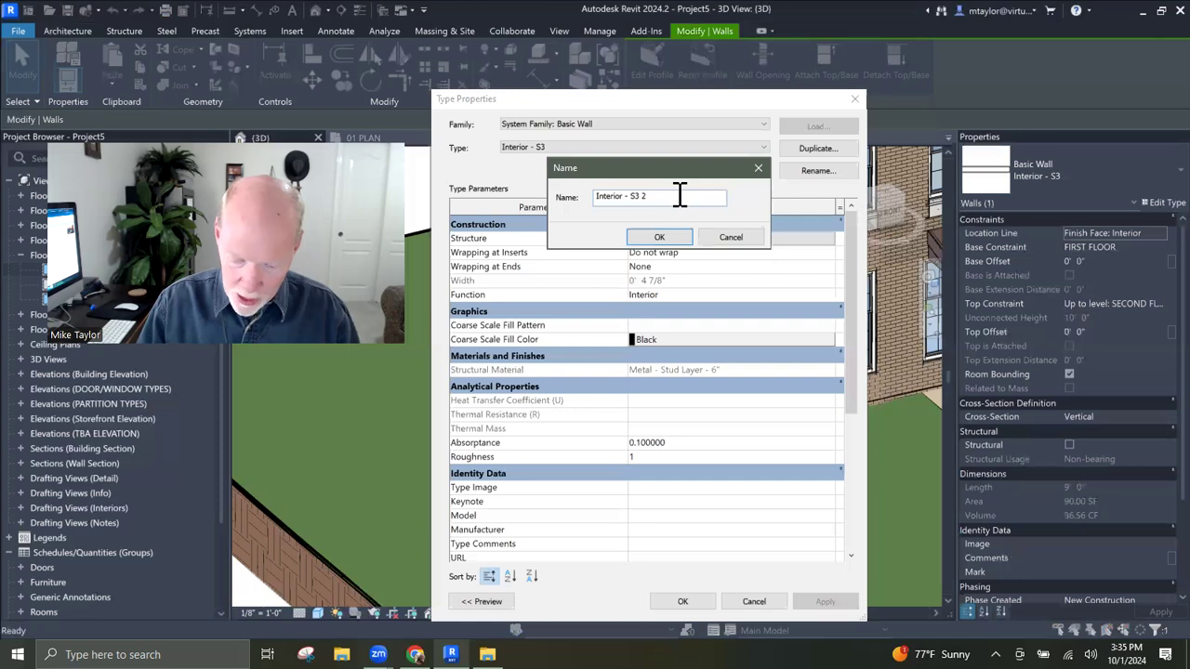
{"action": "type", "text": "with tile up to 4"}
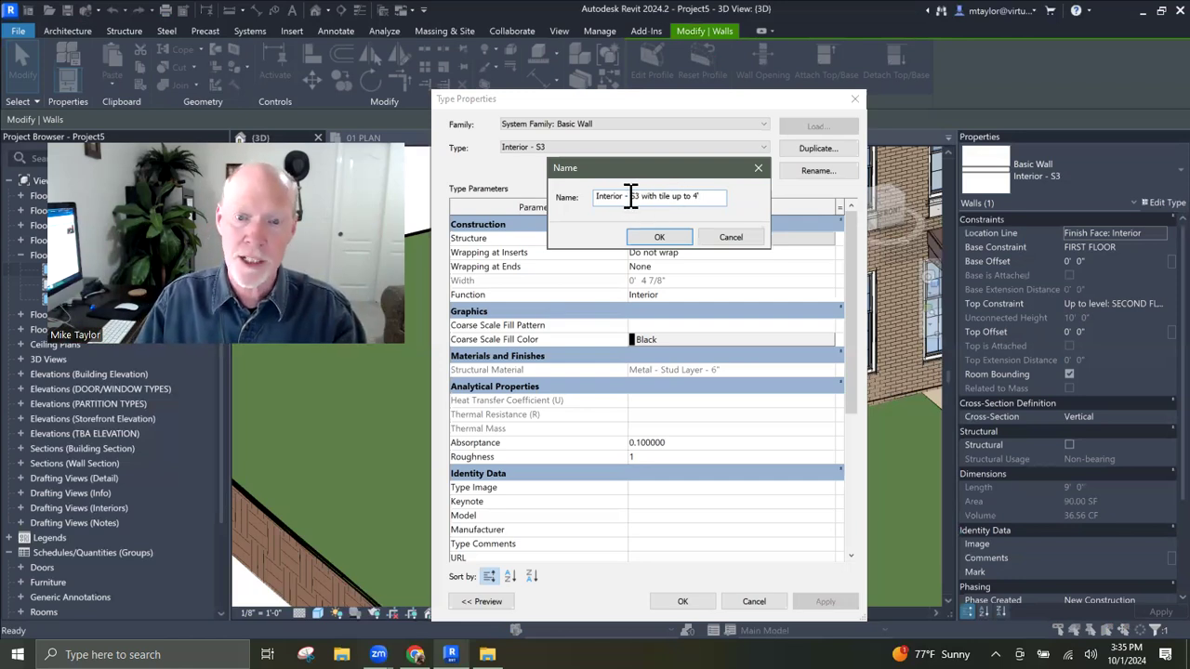
{"action": "type", "text": "on one side"}
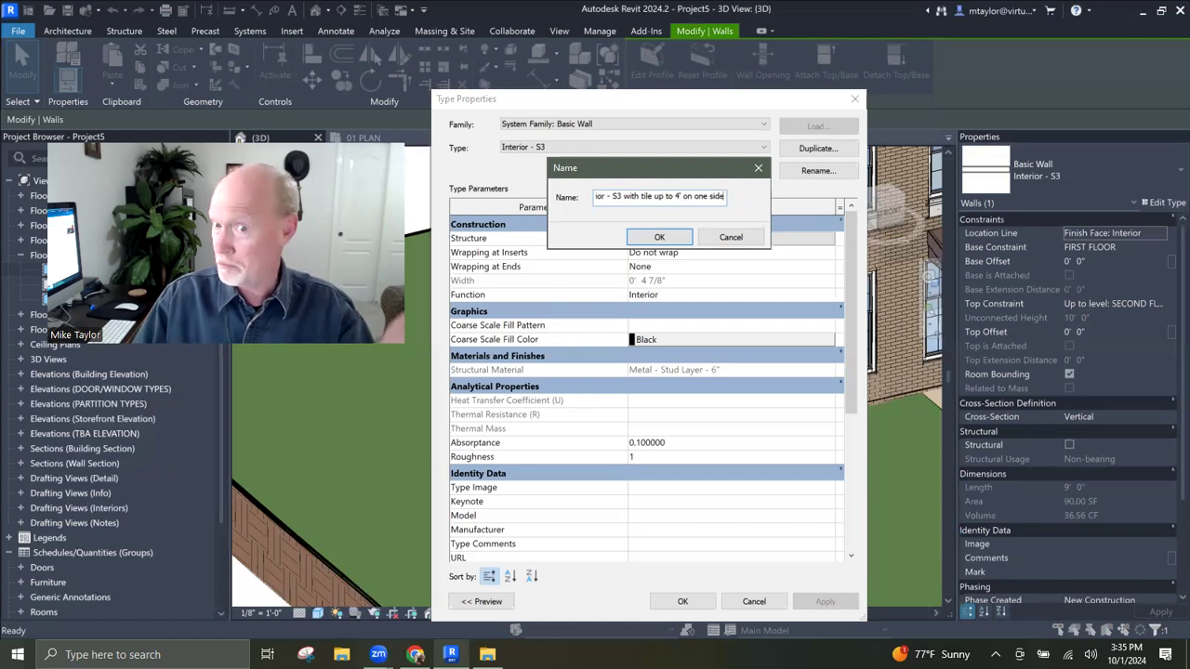
{"action": "left_click", "coordinate": [659, 237]}
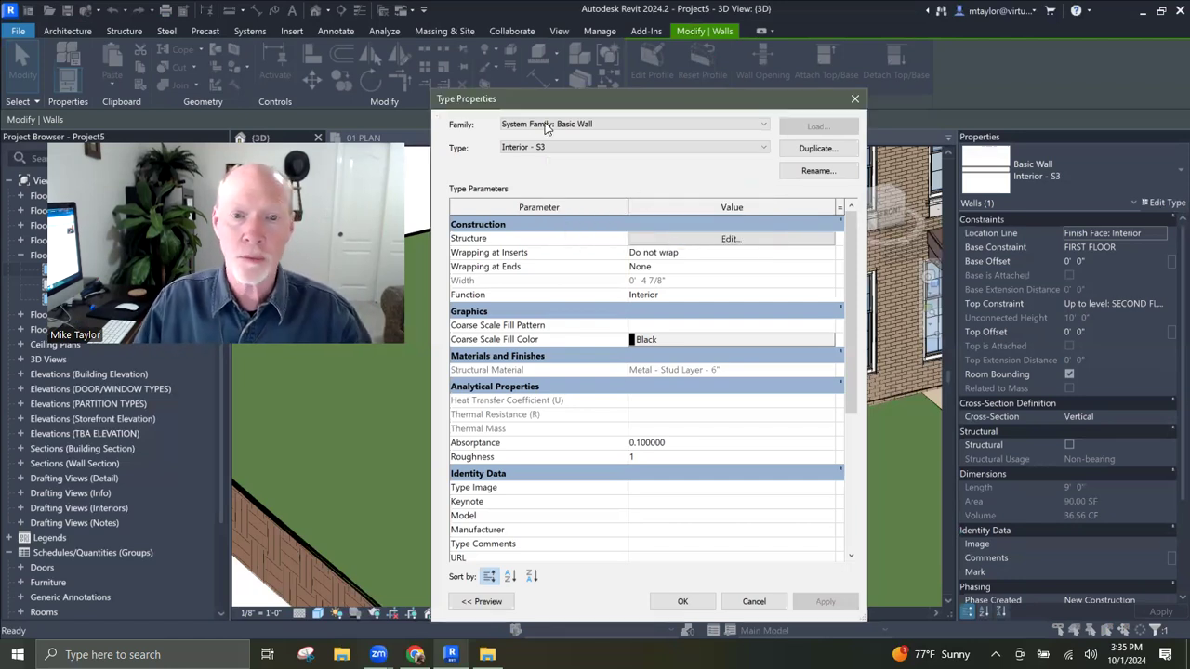
Step: Open the new wall type's layer structure and preview it in section, viewing the base of the wall up close
{"action": "left_click", "coordinate": [730, 239]}
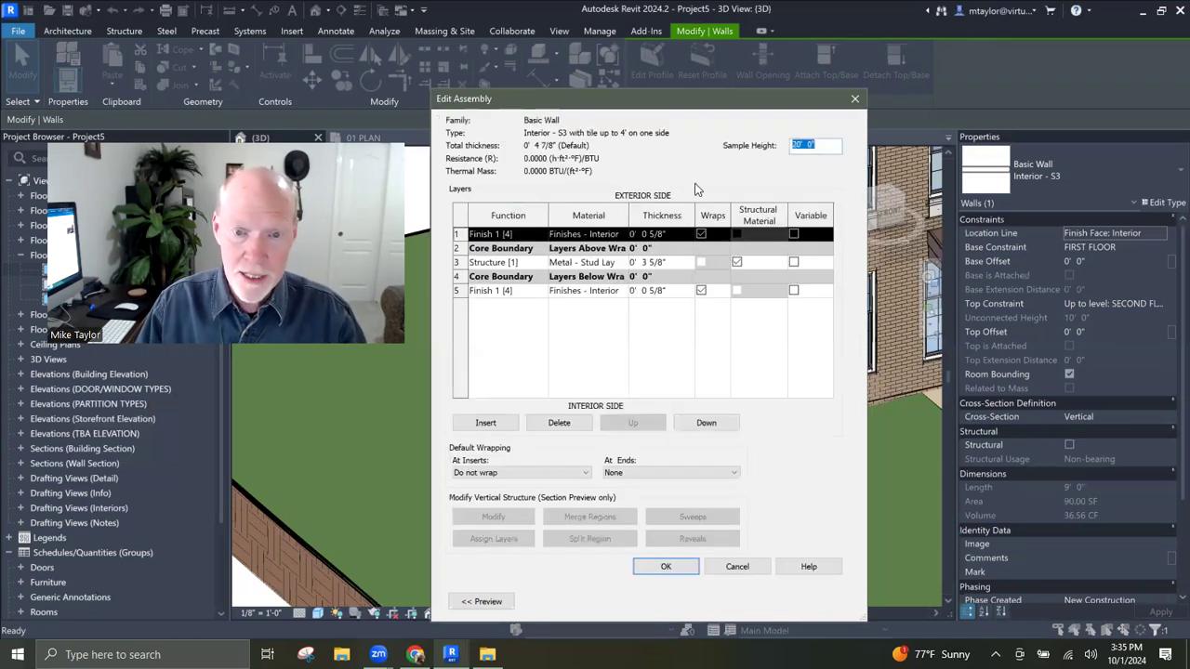
{"action": "left_click_drag", "start_coordinate": [681, 101], "coordinate": [791, 98]}
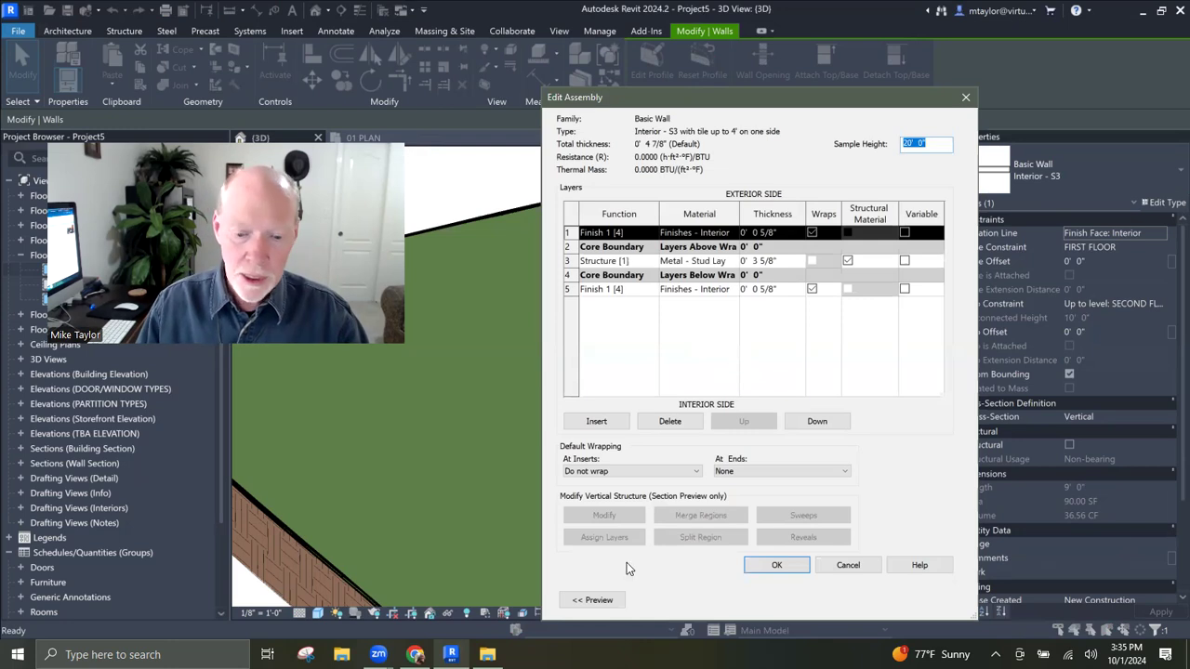
{"action": "left_click", "coordinate": [593, 600]}
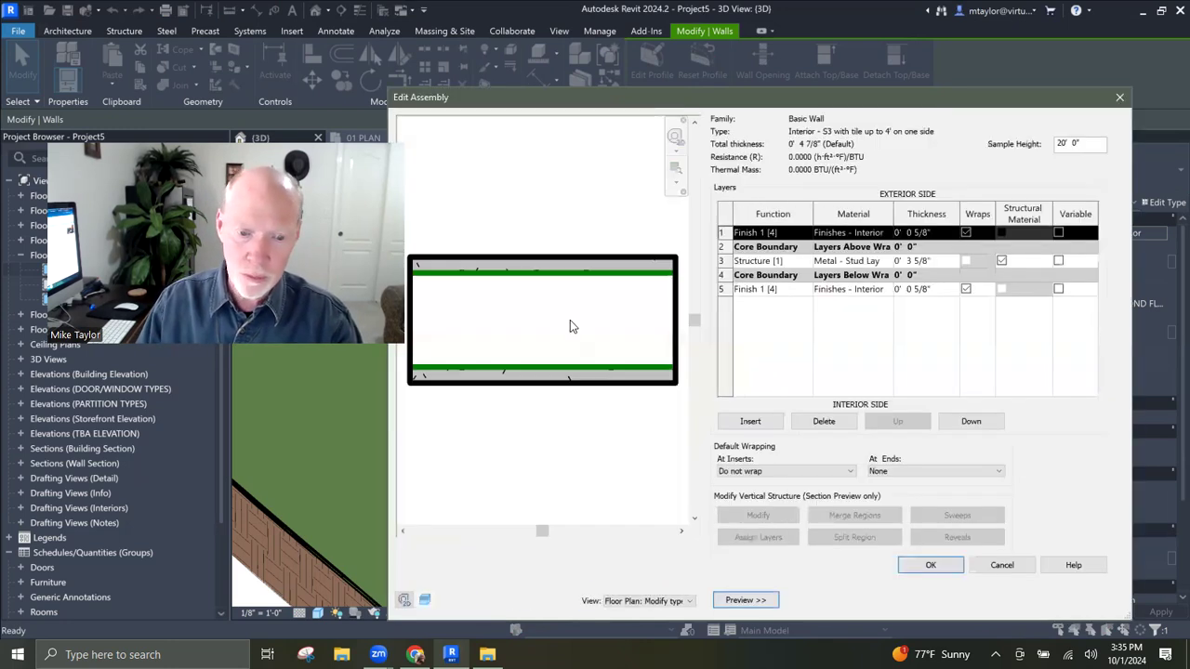
{"action": "left_click", "coordinate": [658, 602]}
{"action": "left_click", "coordinate": [651, 622]}
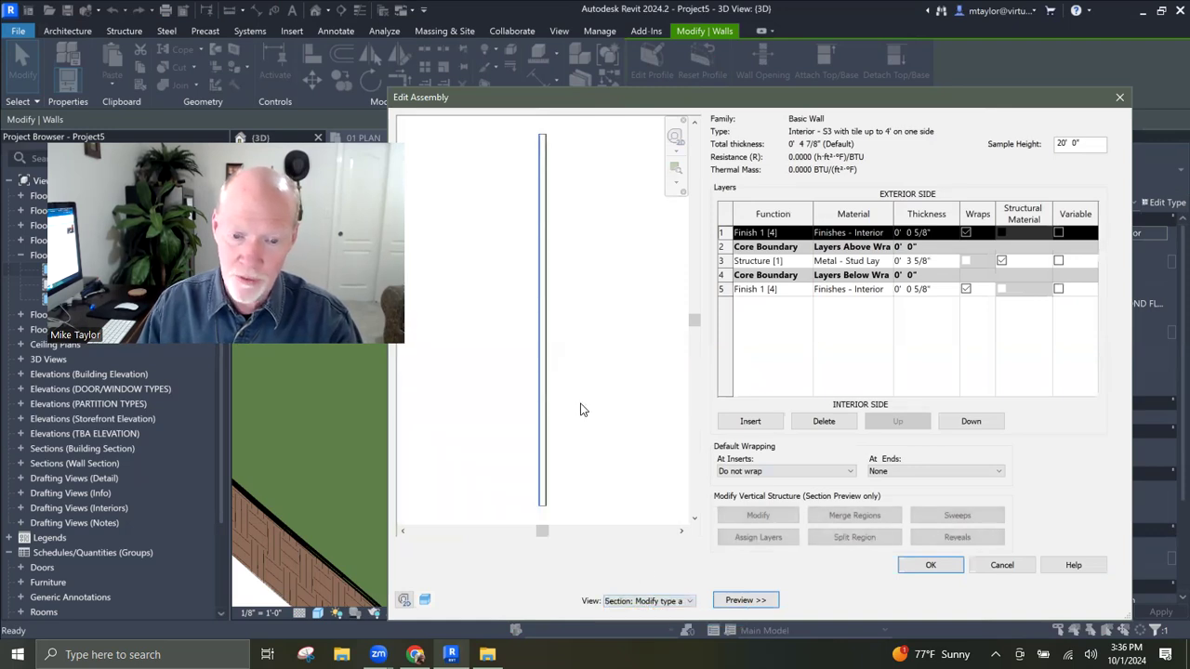
{"action": "scroll", "coordinate": [577, 382], "scroll_direction": "up", "scroll_amount": 2}
{"action": "middle_click_drag", "start_coordinate": [584, 371], "coordinate": [654, 394]}
{"action": "scroll", "coordinate": [563, 382], "scroll_direction": "up", "scroll_amount": 2}
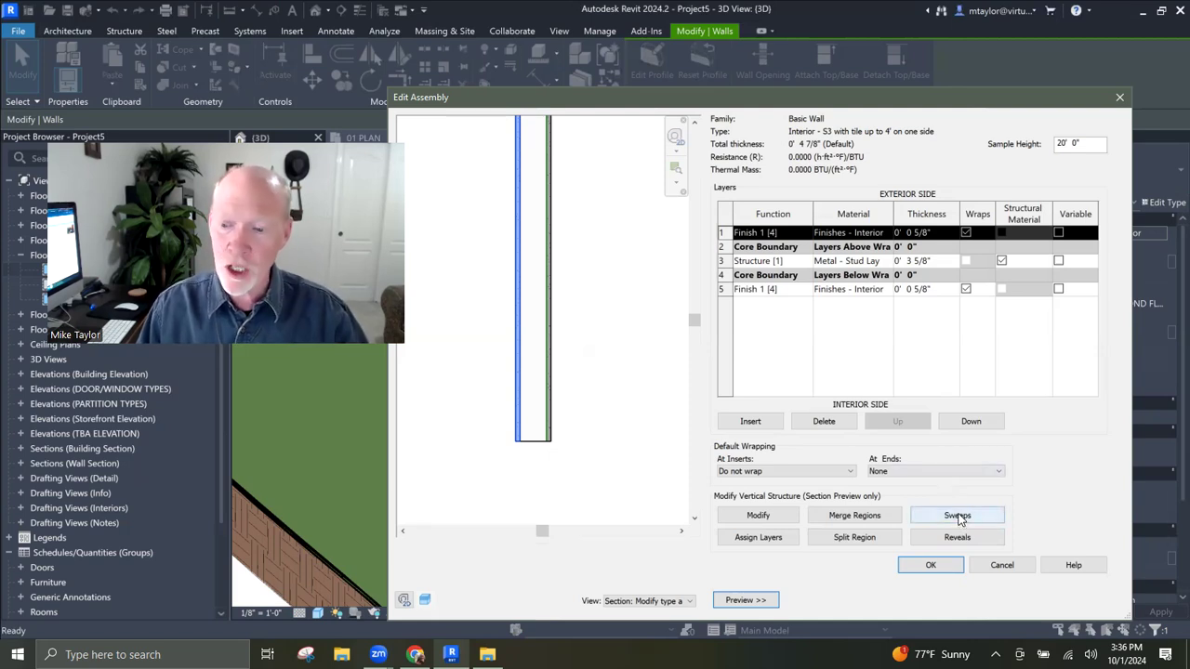
Step: Examine the Wall Sweeps settings of the new wall type and leave them without adding a sweep
{"action": "left_click", "coordinate": [958, 517]}
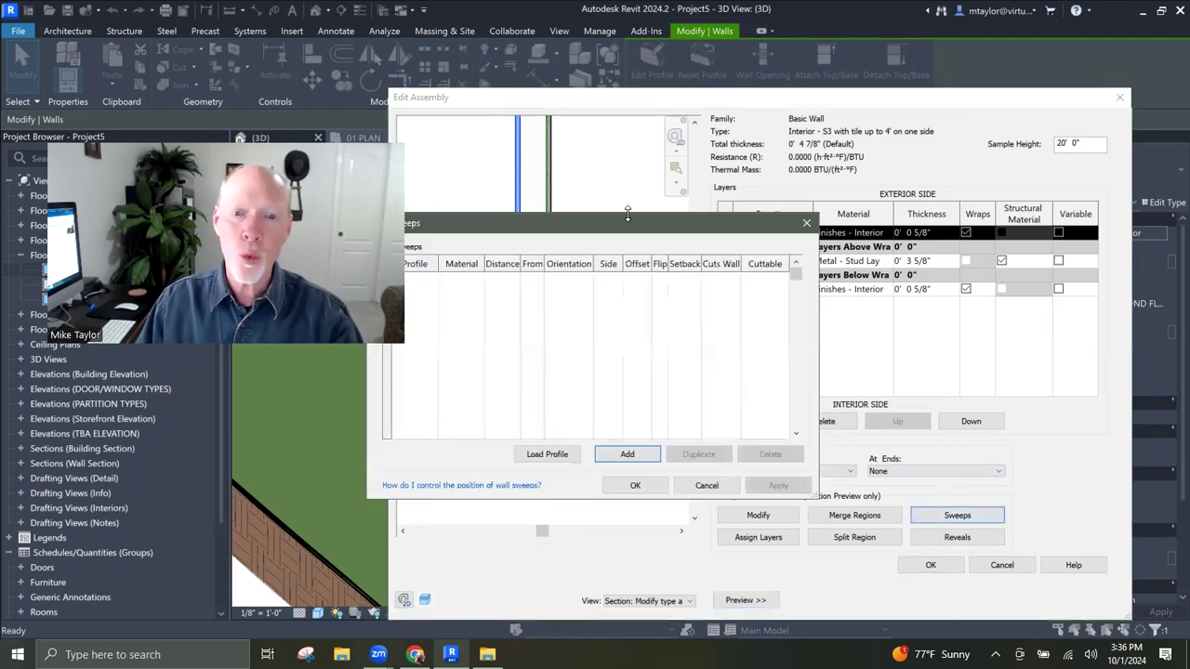
{"action": "left_click_drag", "start_coordinate": [628, 226], "coordinate": [731, 195]}
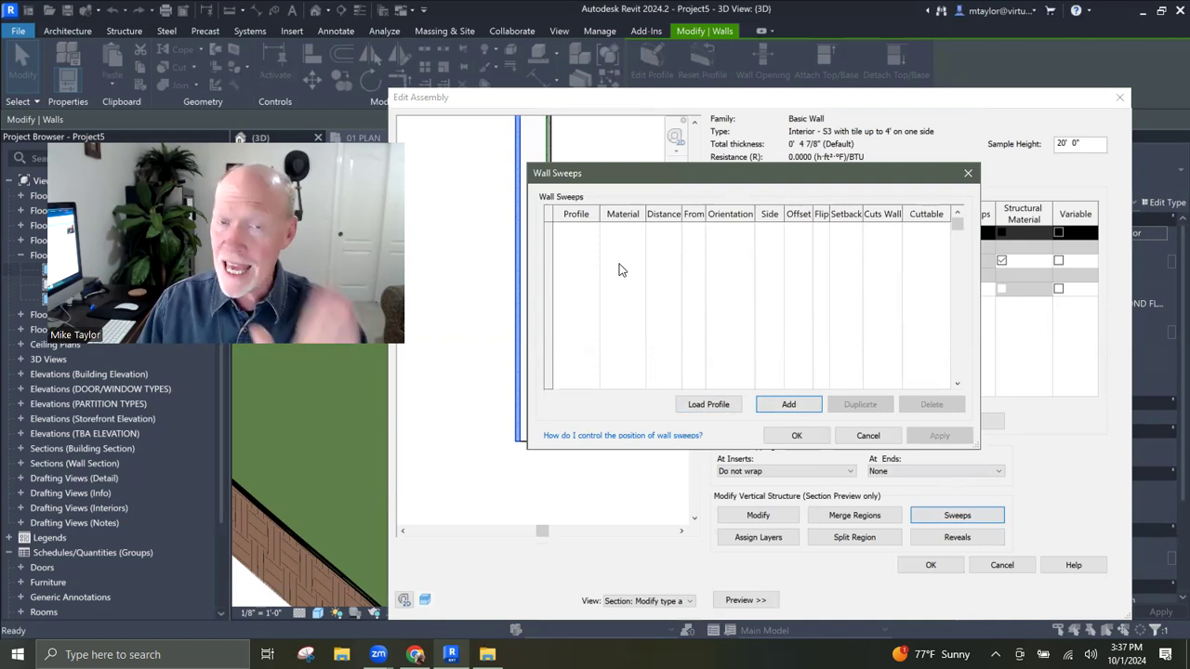
{"action": "left_click", "coordinate": [871, 436]}
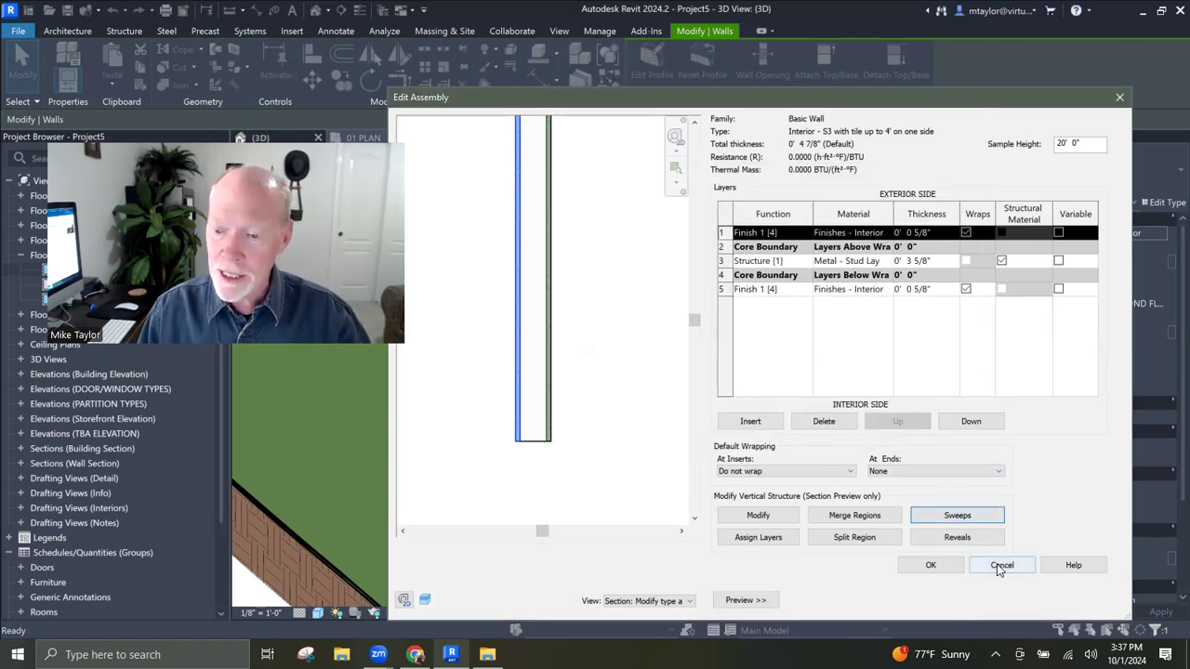
Step: Apply the duplicated type to the wall and move the wall about 10'-0" and 4'-6" clear of the building's corner
{"action": "left_click", "coordinate": [931, 566]}
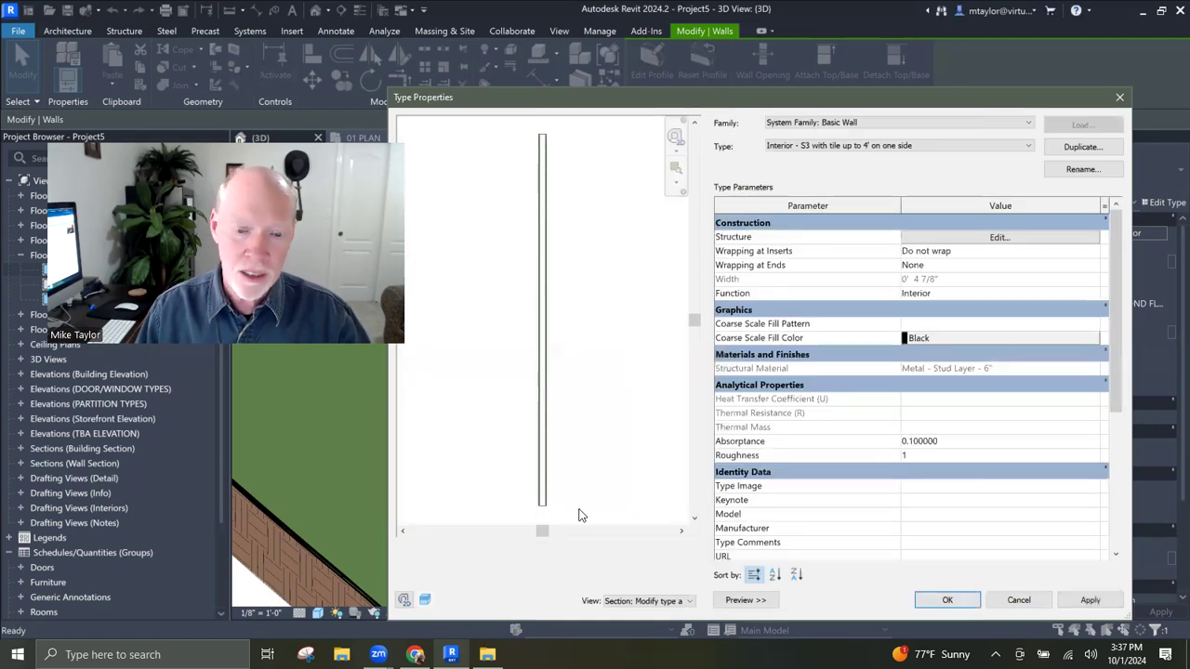
{"action": "left_click", "coordinate": [946, 600]}
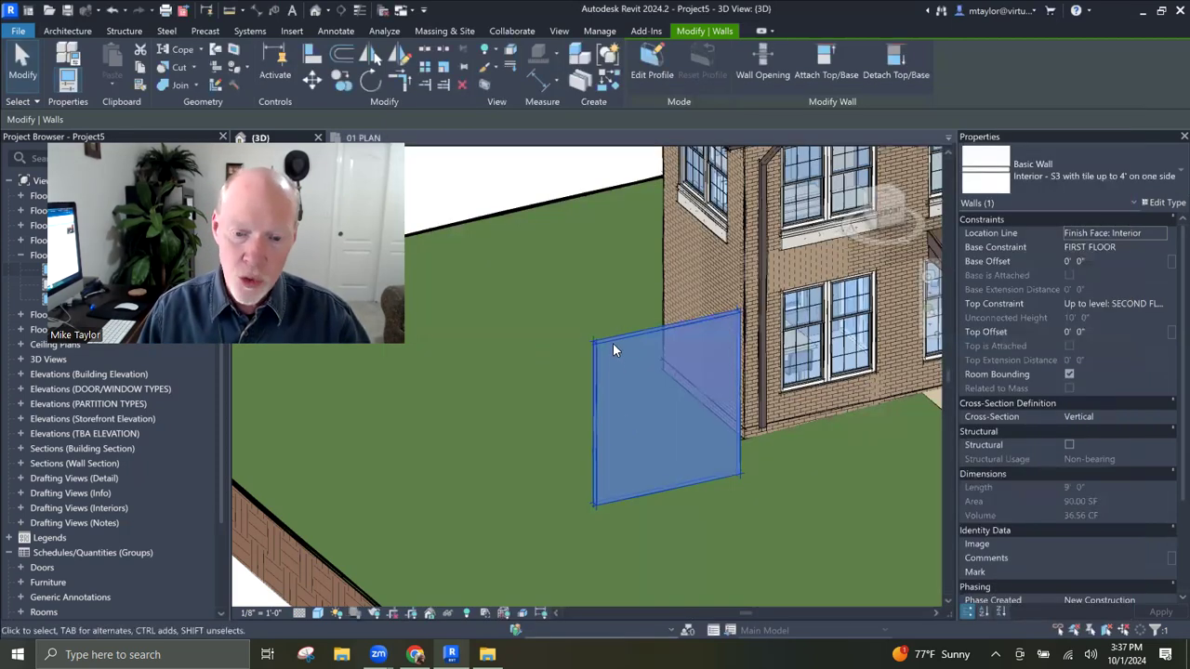
{"action": "left_click_drag", "start_coordinate": [596, 368], "coordinate": [486, 386]}
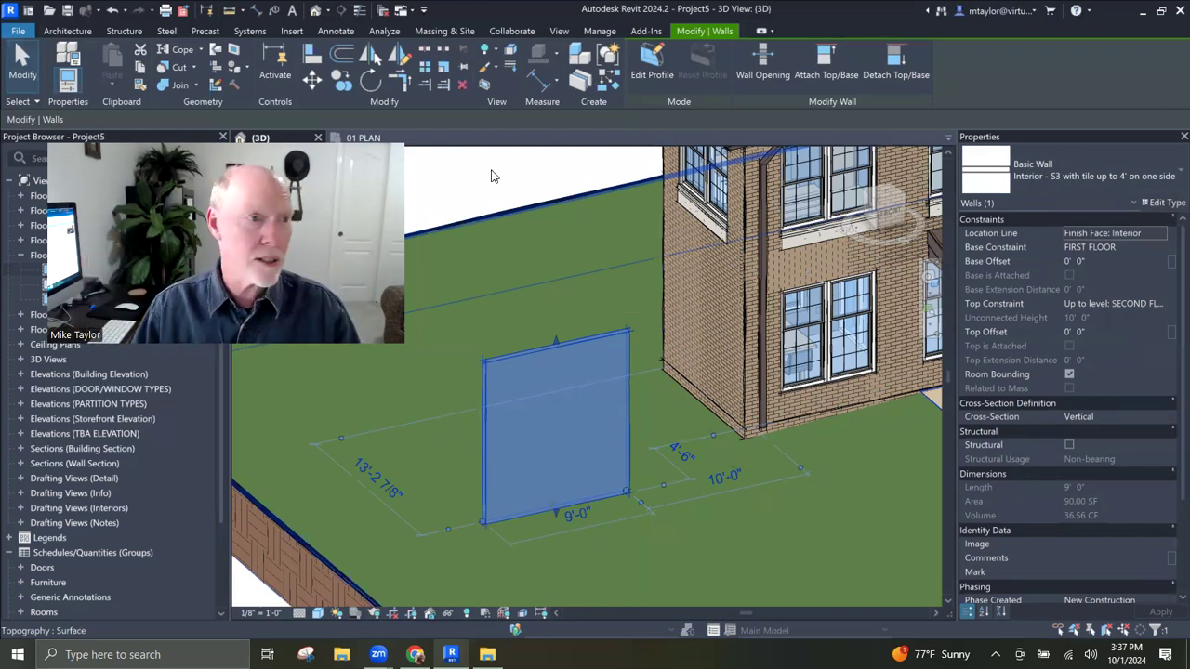
Step: Create a new family from the English-Imperial template Profile.rft
{"action": "left_click", "coordinate": [20, 31]}
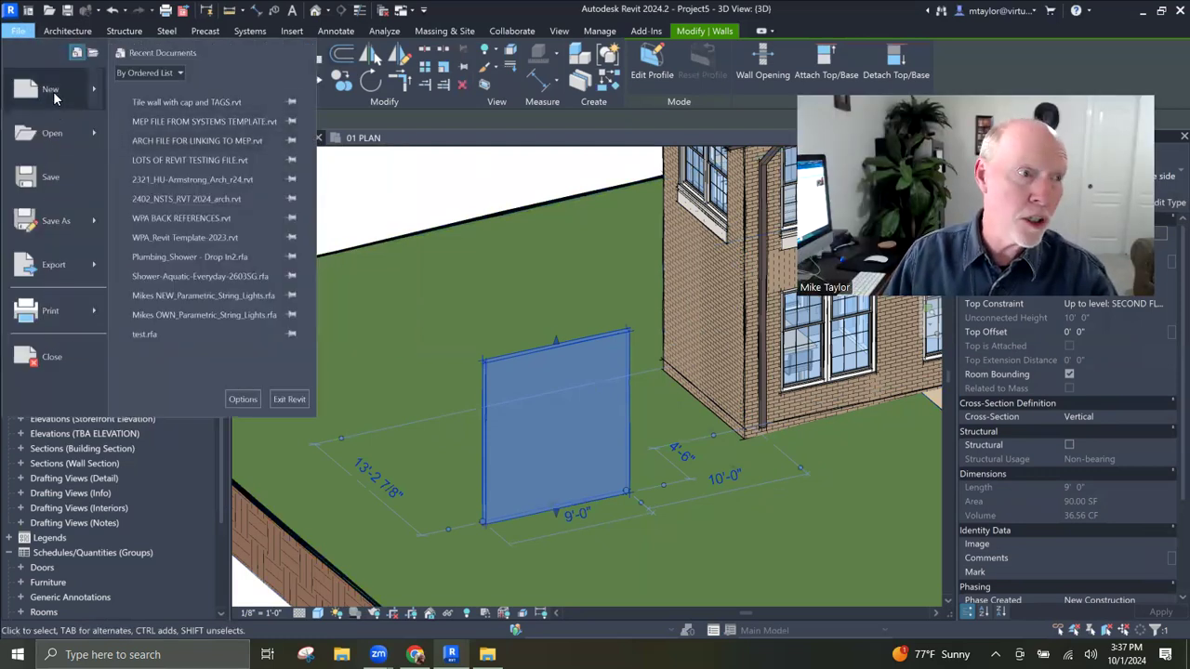
{"action": "mouse_move", "coordinate": [51, 88]}
{"action": "key", "text": "Escape"}
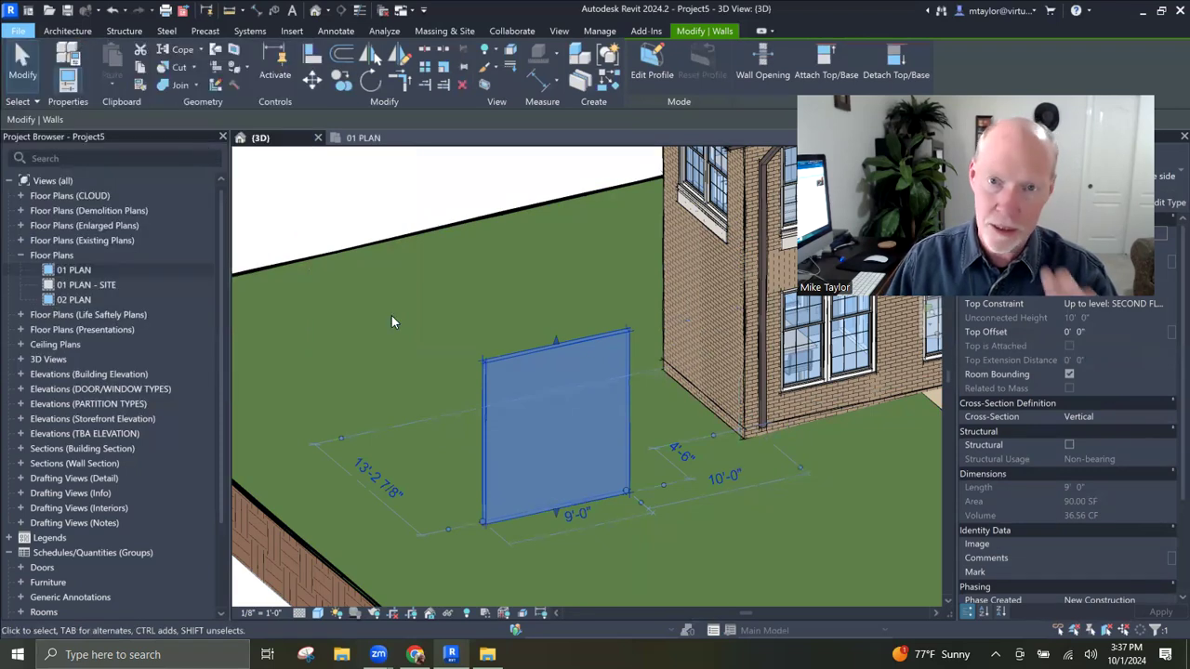
{"action": "key", "text": "Escape"}
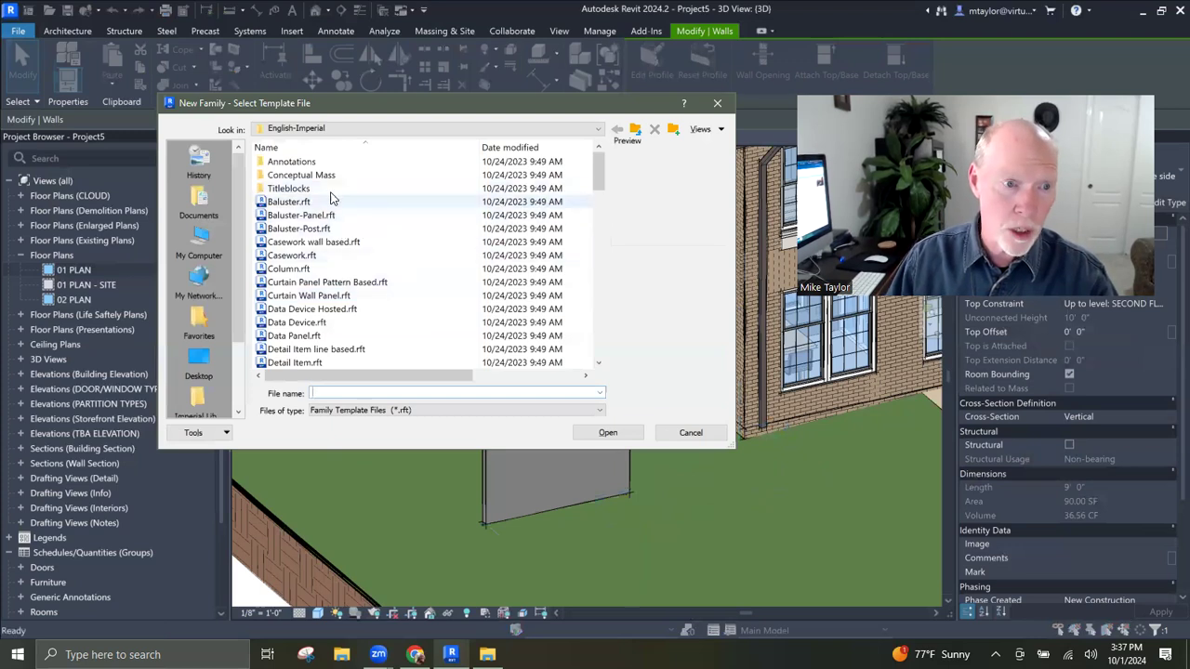
{"action": "scroll", "coordinate": [327, 241], "scroll_direction": "down", "scroll_amount": 15}
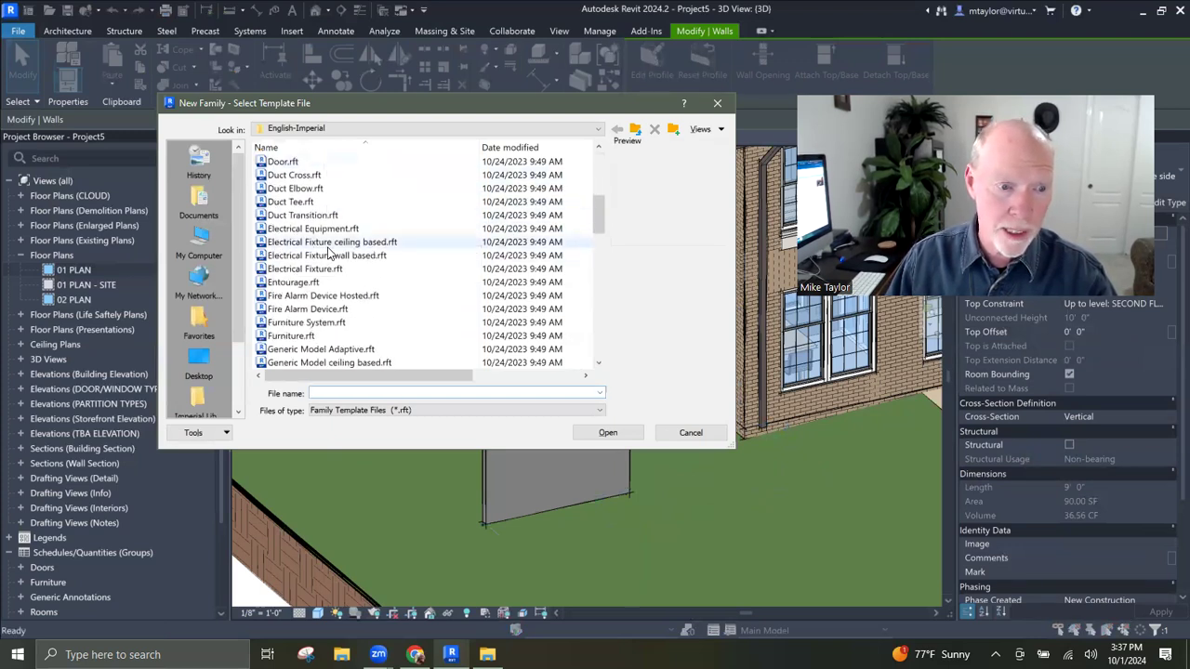
{"action": "scroll", "coordinate": [327, 253], "scroll_direction": "down", "scroll_amount": 6}
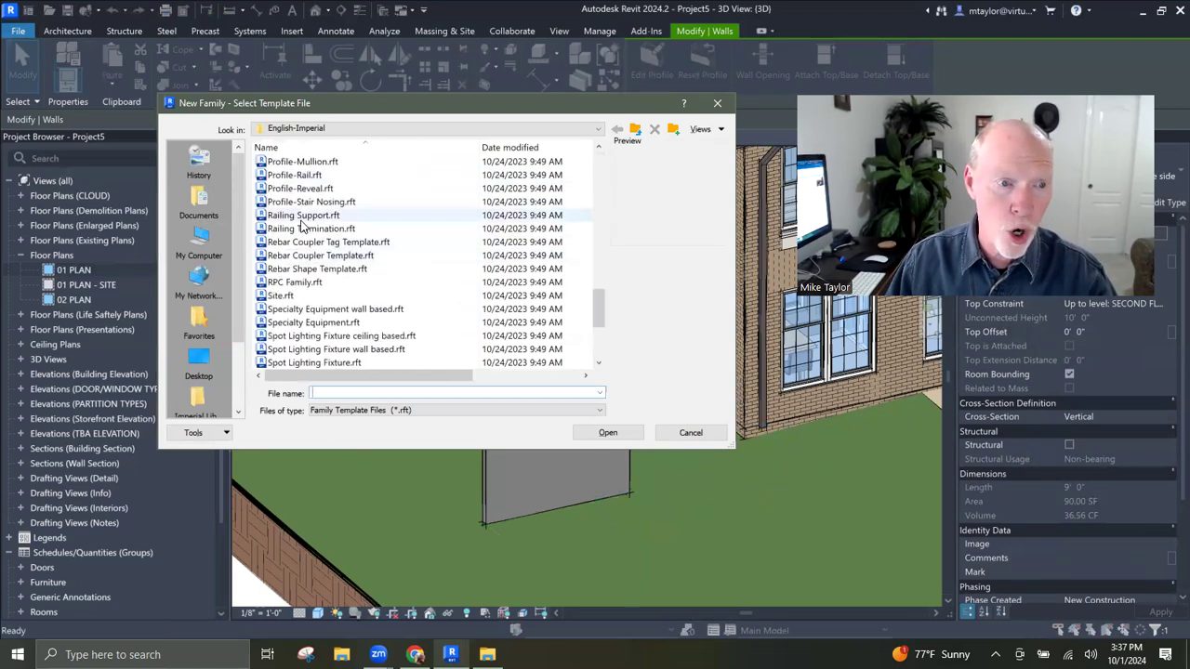
{"action": "scroll", "coordinate": [295, 255], "scroll_direction": "up", "scroll_amount": 4}
{"action": "left_click", "coordinate": [296, 255]}
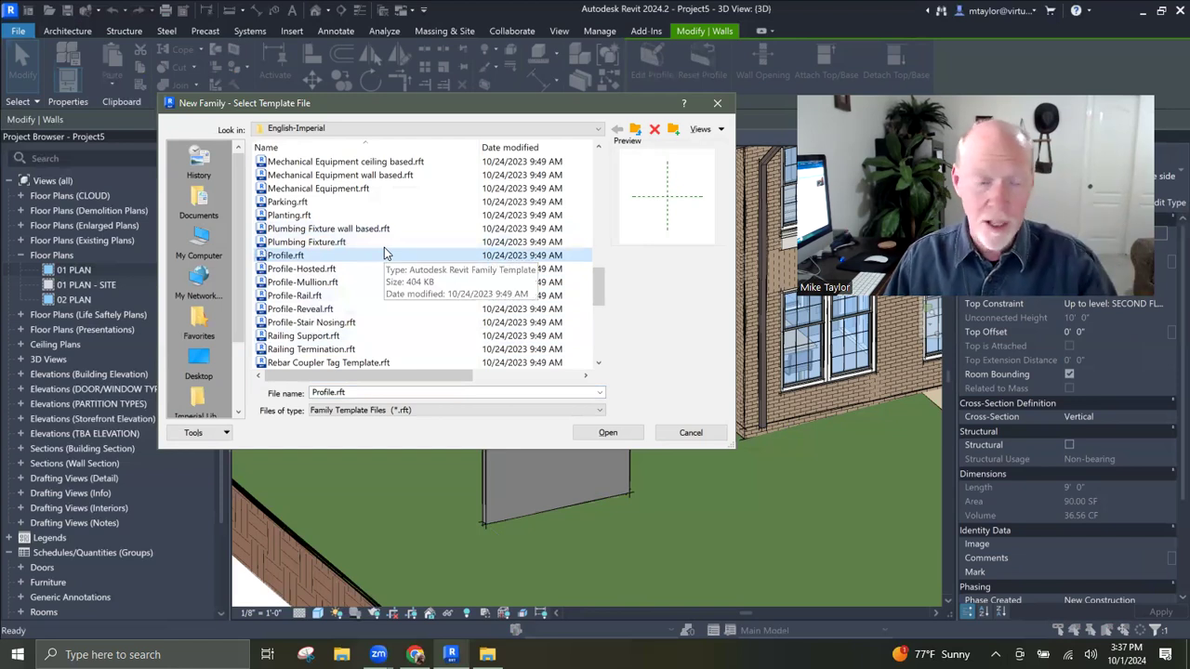
{"action": "left_click", "coordinate": [608, 432]}
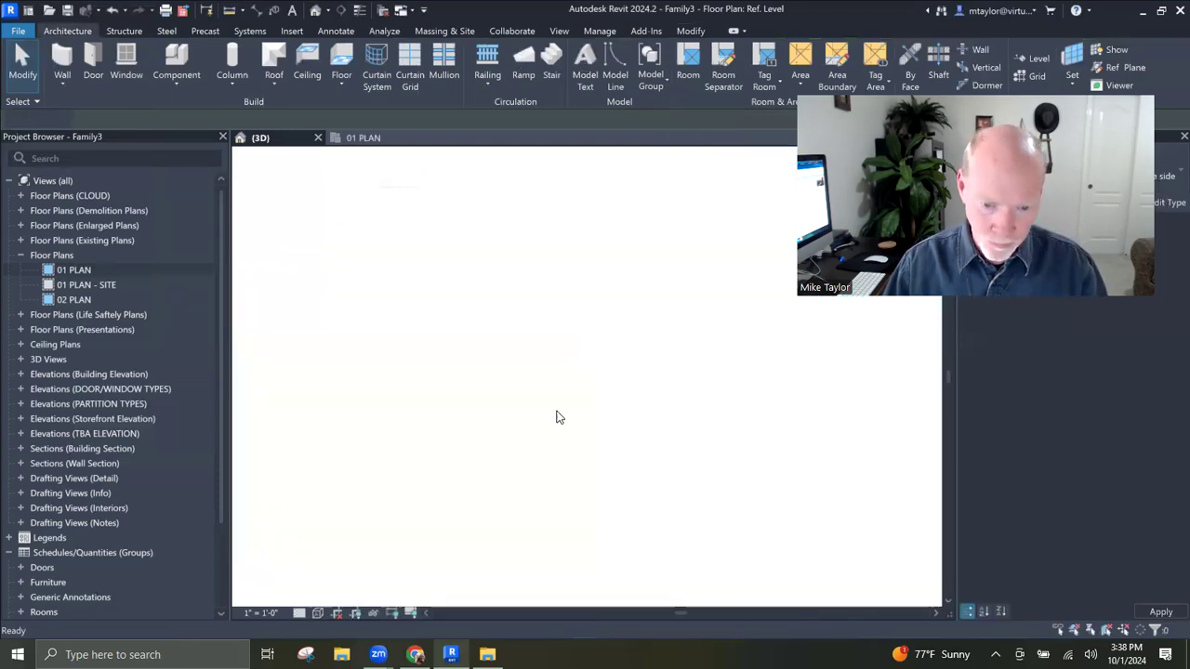
Step: Draw a 4' vertical profile line upward from the intersection of the two reference planes
{"action": "middle_click_drag", "start_coordinate": [651, 347], "coordinate": [574, 314]}
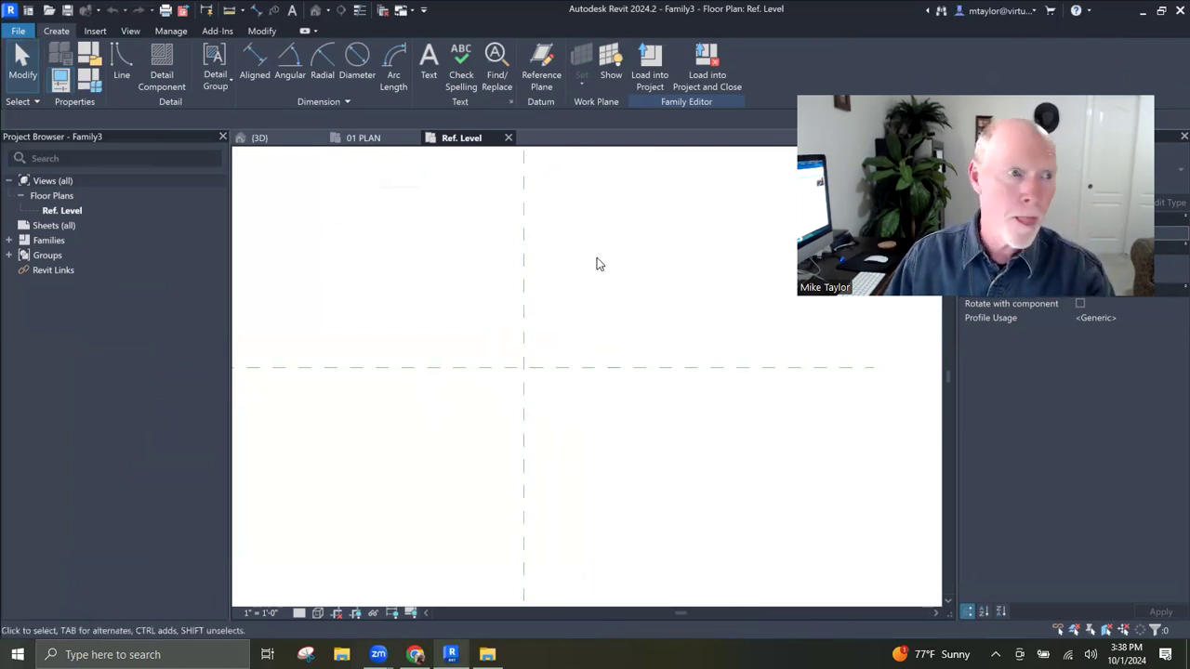
{"action": "left_click", "coordinate": [119, 57]}
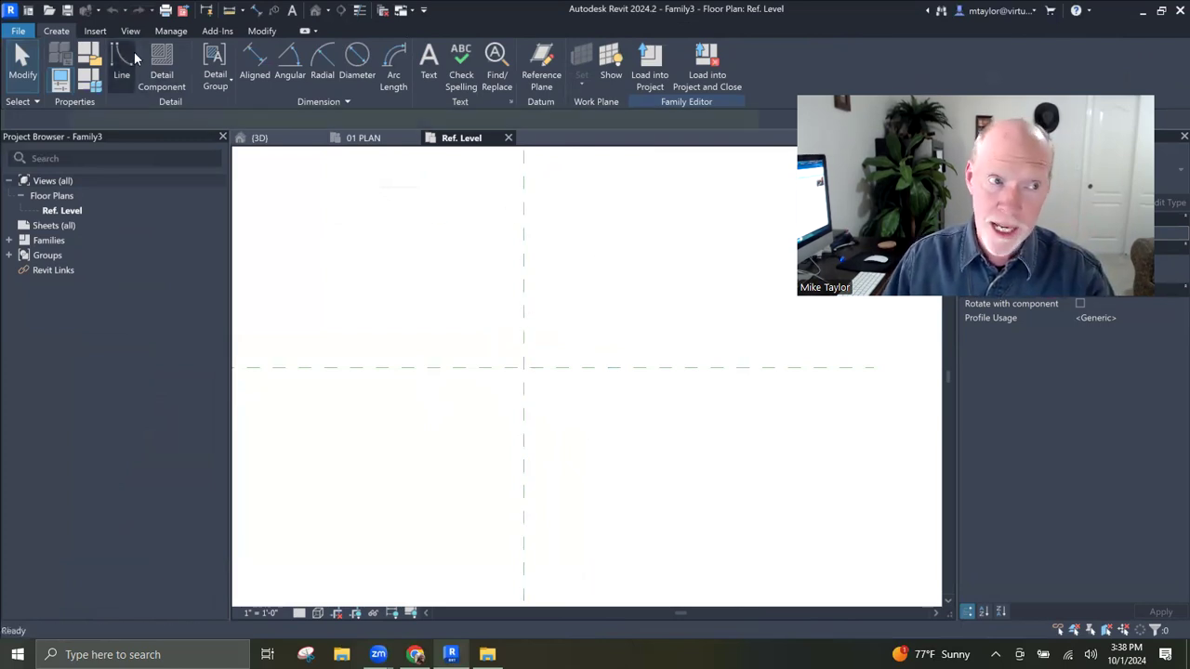
{"action": "left_click", "coordinate": [523, 367]}
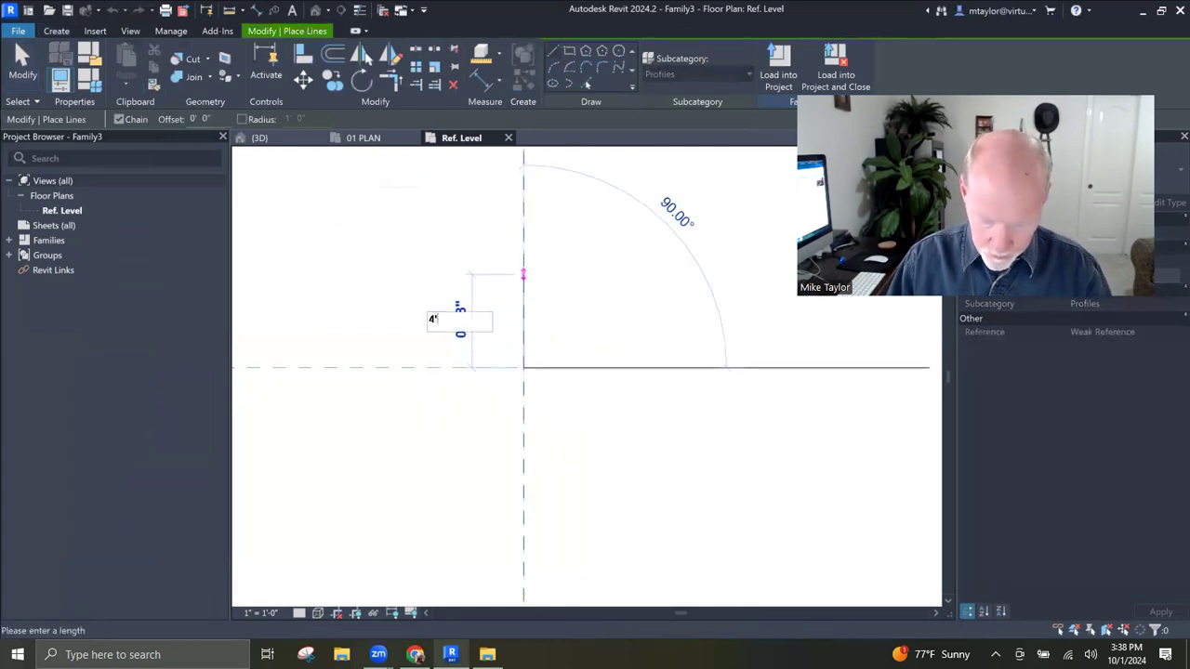
{"action": "scroll", "coordinate": [564, 265], "scroll_direction": "down", "scroll_amount": 3}
{"action": "scroll", "coordinate": [552, 227], "scroll_direction": "up", "scroll_amount": 2}
{"action": "scroll", "coordinate": [568, 206], "scroll_direction": "up", "scroll_amount": 2}
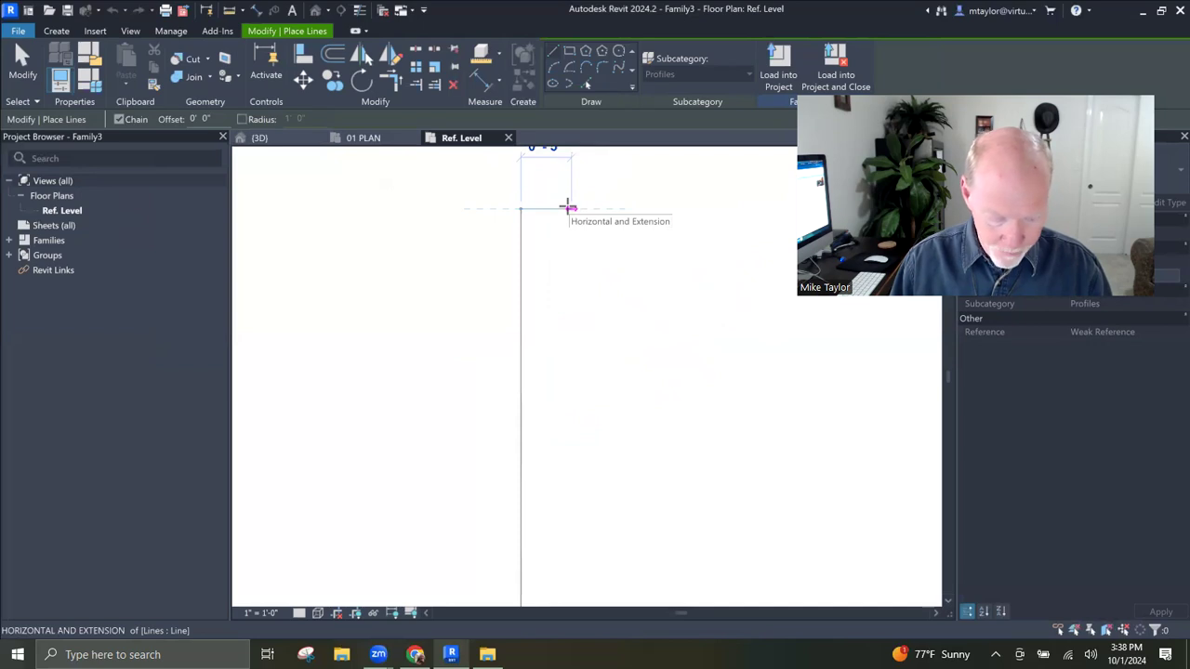
{"action": "left_click", "coordinate": [568, 206]}
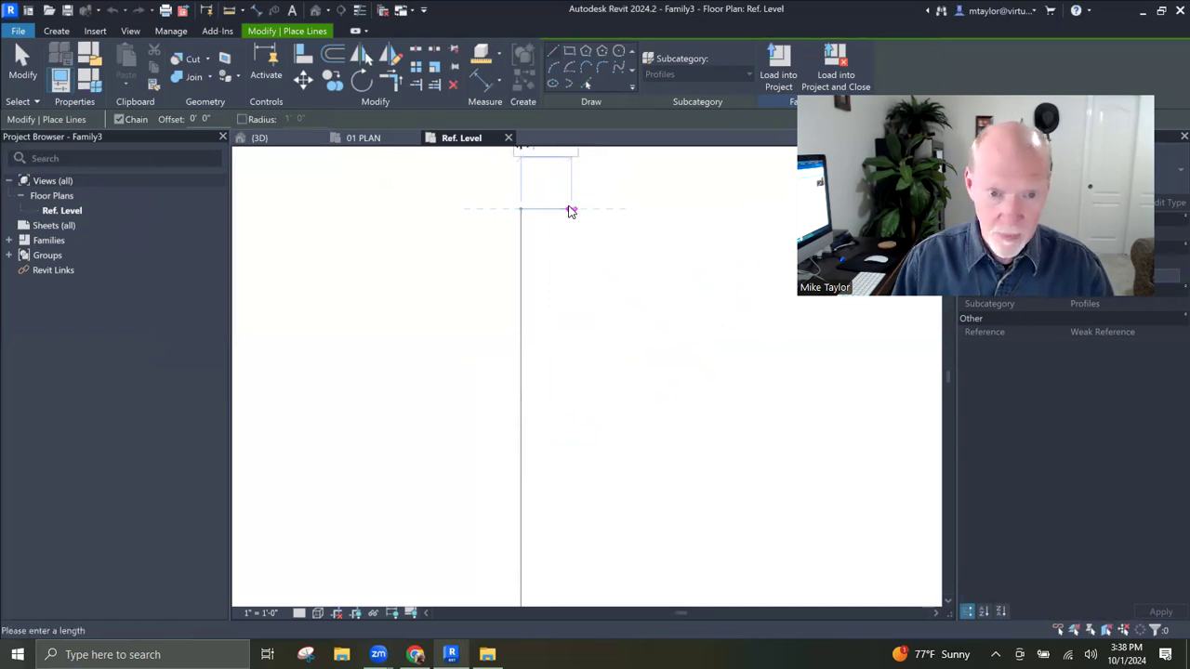
{"action": "key", "text": "Escape"}
{"action": "key", "text": "Escape"}
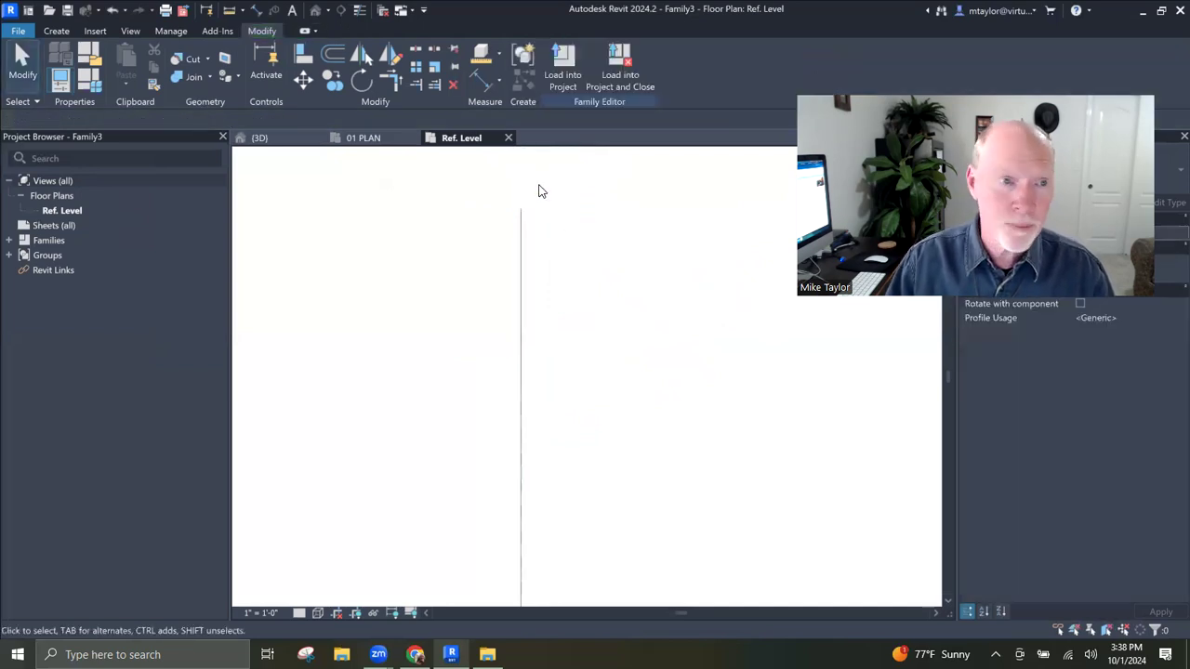
Step: Draw a 1/4" horizontal line outward from the upper end of the 4' line as the profile's top edge
{"action": "left_click", "coordinate": [56, 32]}
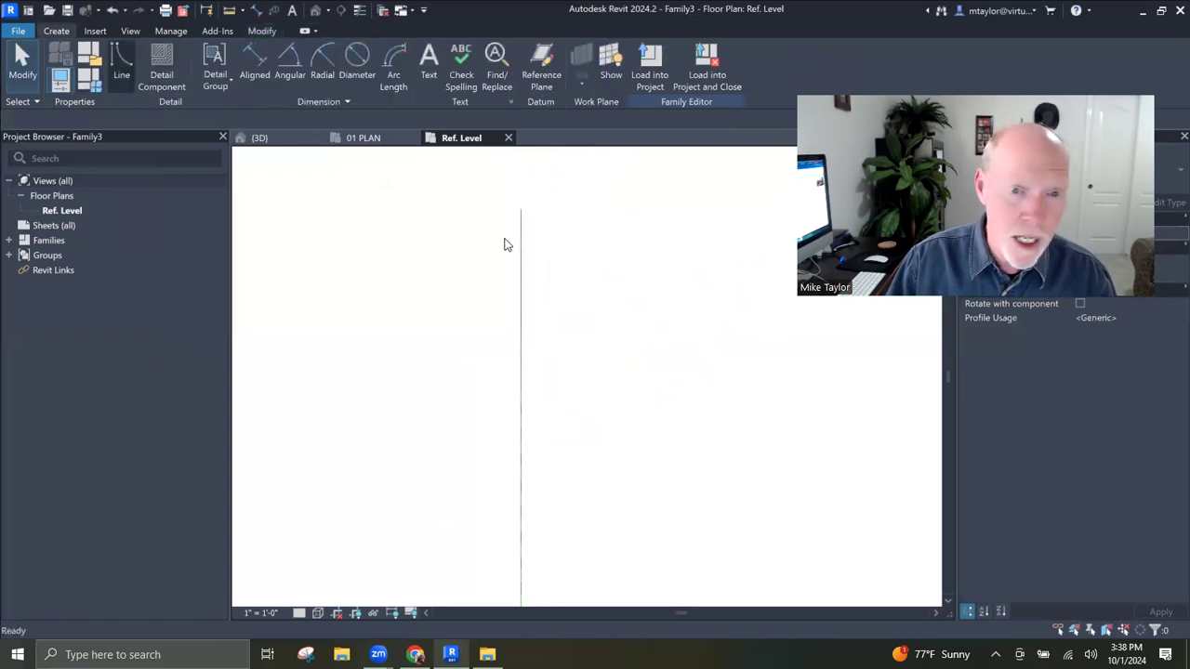
{"action": "key", "text": "l"}
{"action": "key", "text": "i"}
{"action": "left_click", "coordinate": [523, 211]}
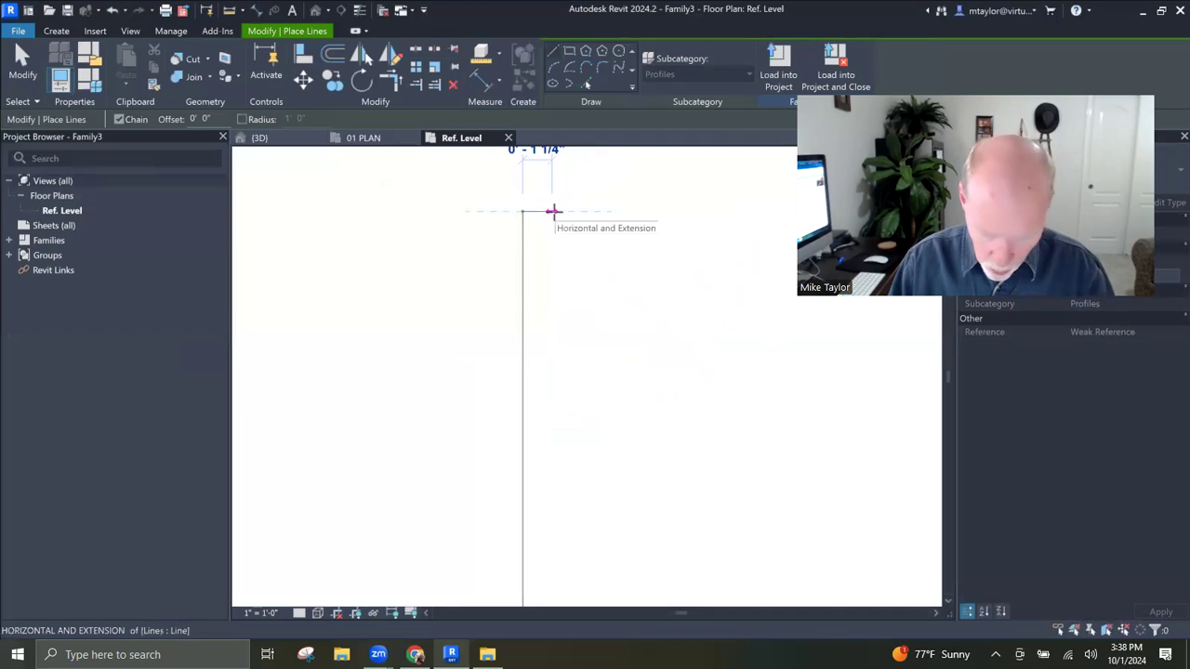
{"action": "type", "text": "1"}
{"action": "key", "text": "Return"}
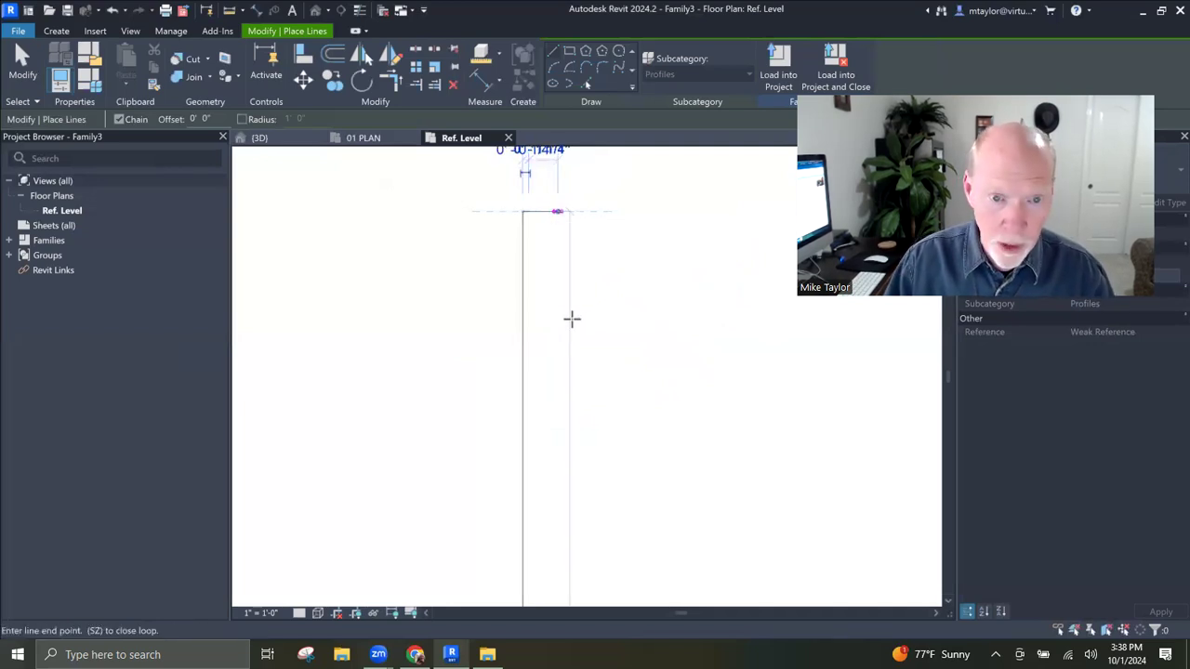
Step: Continue the outline down to the horizontal reference plane and close it at the reference plane intersection
{"action": "scroll", "coordinate": [535, 493], "scroll_direction": "down", "scroll_amount": 5}
{"action": "middle_click_drag", "start_coordinate": [537, 505], "coordinate": [537, 267]}
{"action": "scroll", "coordinate": [537, 500], "scroll_direction": "up", "scroll_amount": 3}
{"action": "scroll", "coordinate": [534, 500], "scroll_direction": "up", "scroll_amount": 2}
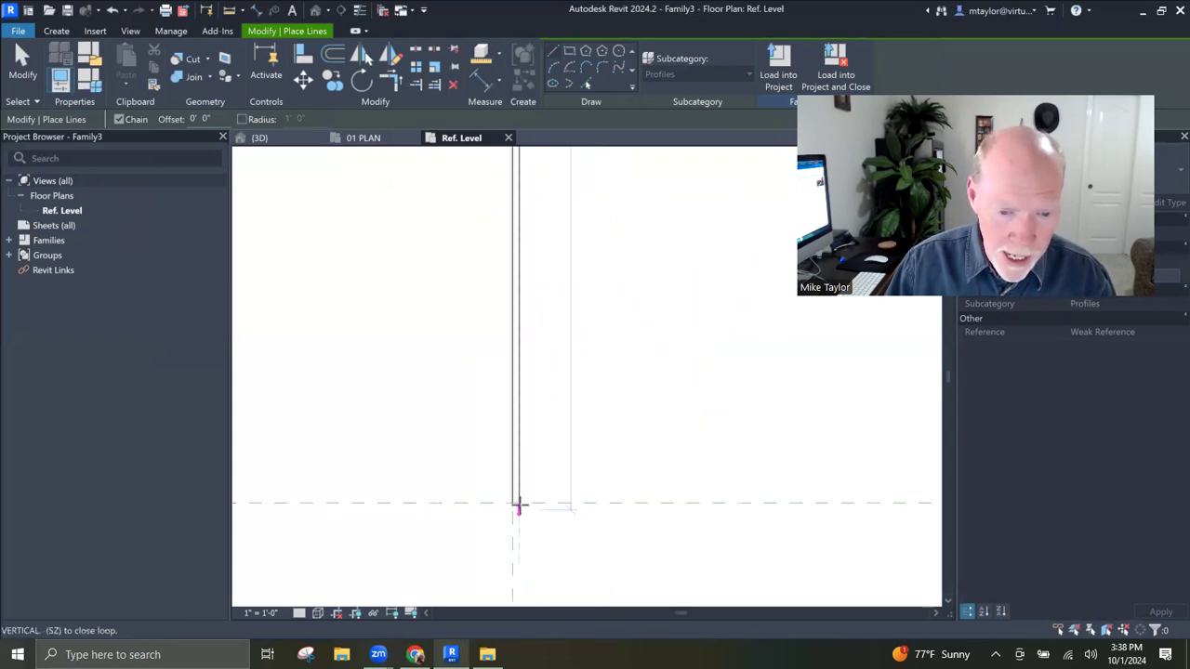
{"action": "left_click", "coordinate": [513, 503]}
{"action": "key", "text": "Escape"}
{"action": "scroll", "coordinate": [592, 484], "scroll_direction": "down", "scroll_amount": 3}
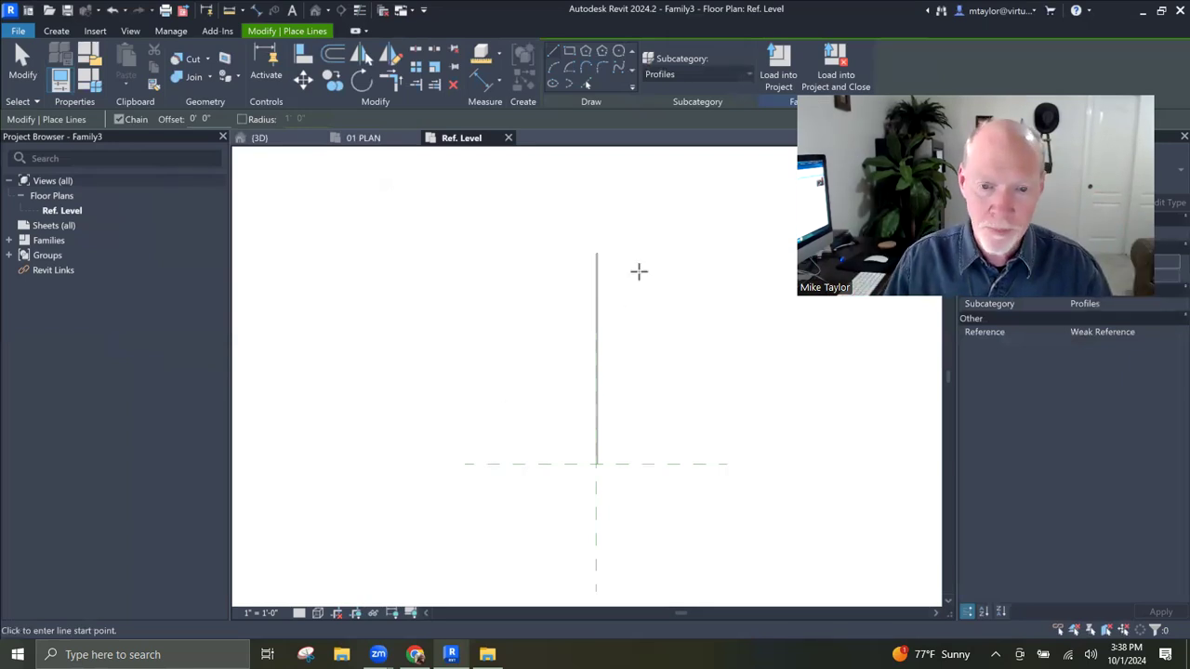
Step: Save the family as "profile - 4 foot tile for wall" and load it into the project, closing the family
{"action": "left_click", "coordinate": [67, 9]}
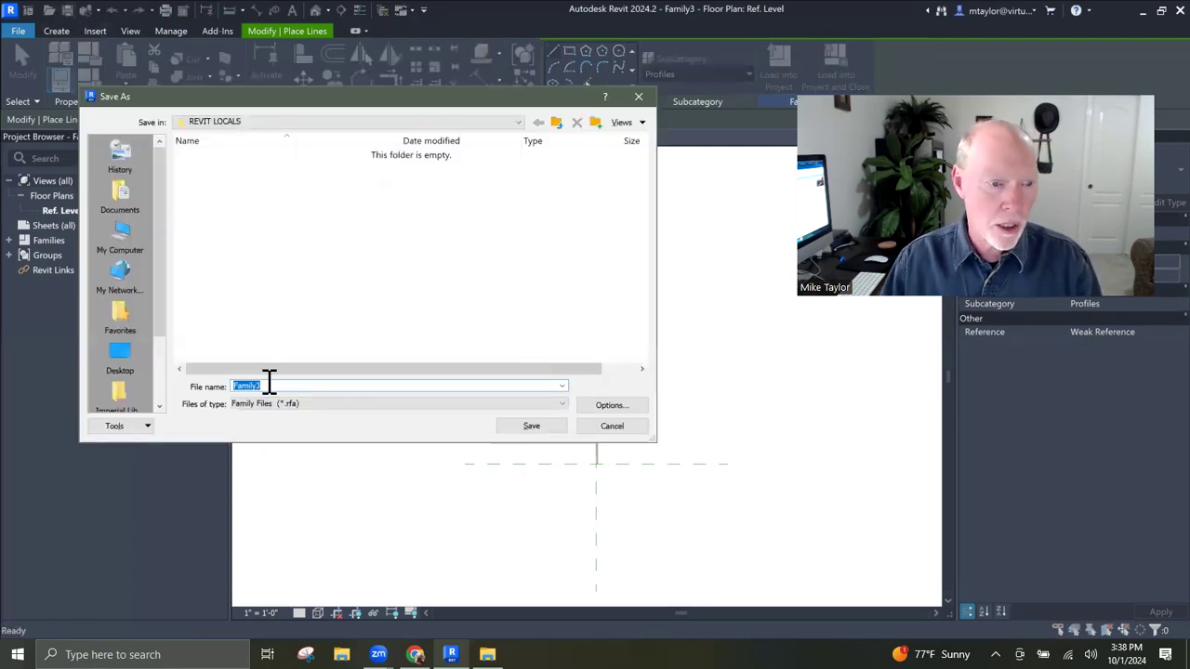
{"action": "type", "text": "4 foot tall"}
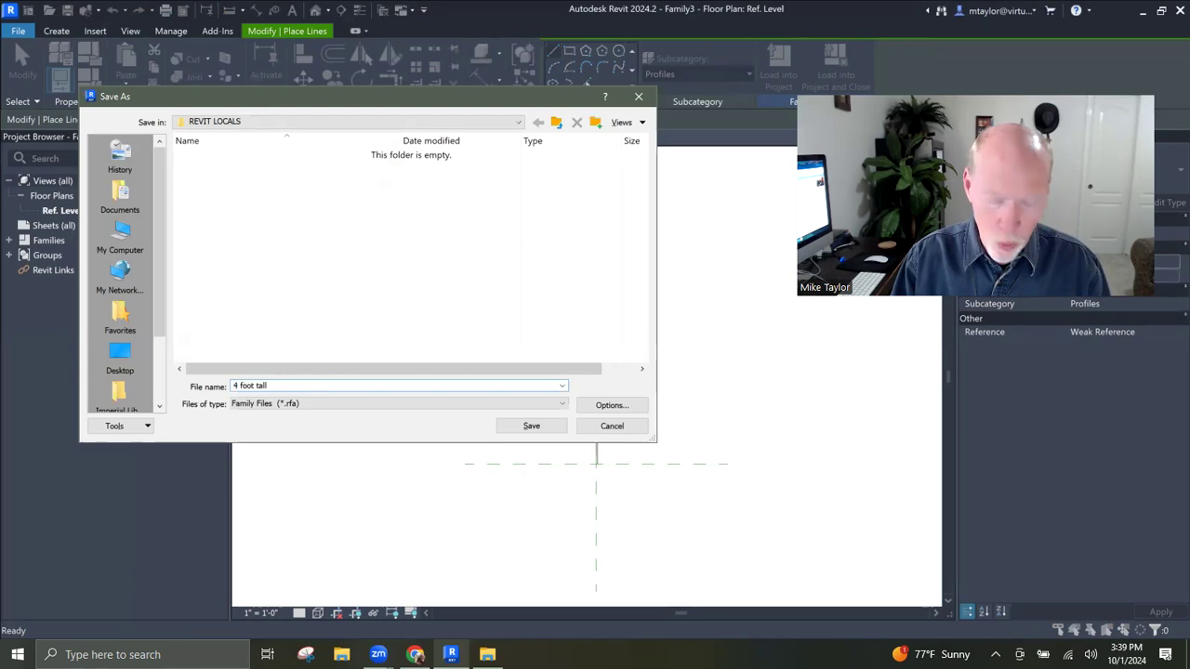
{"action": "type", "text": "profile -"}
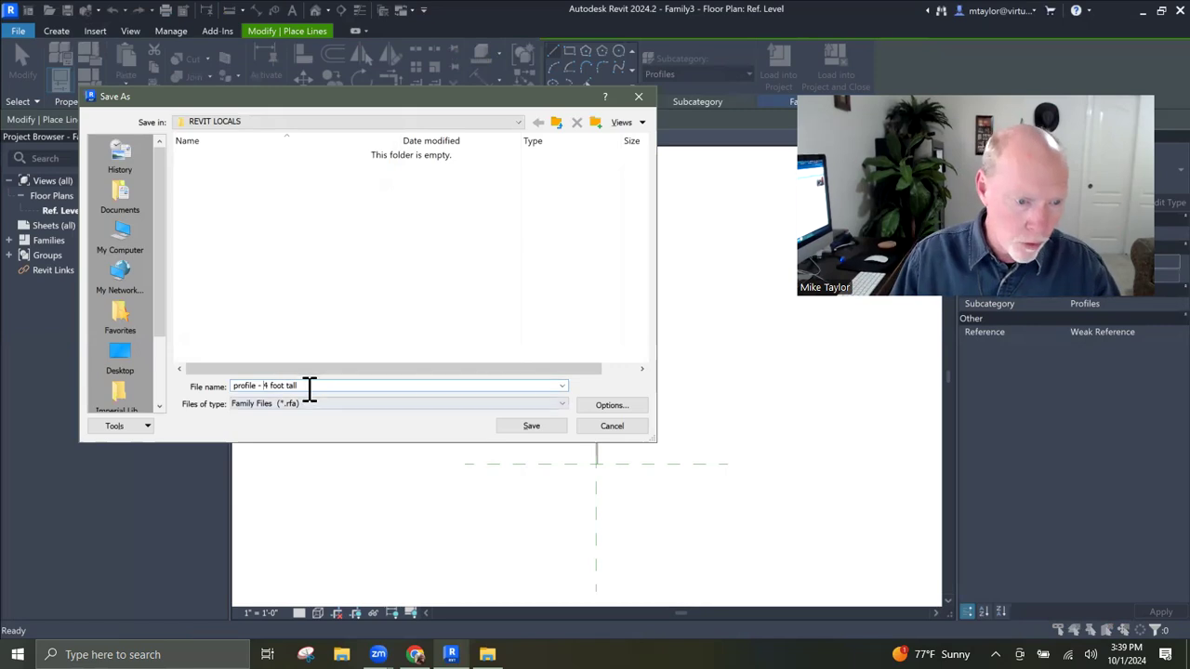
{"action": "type", "text": "for wall"}
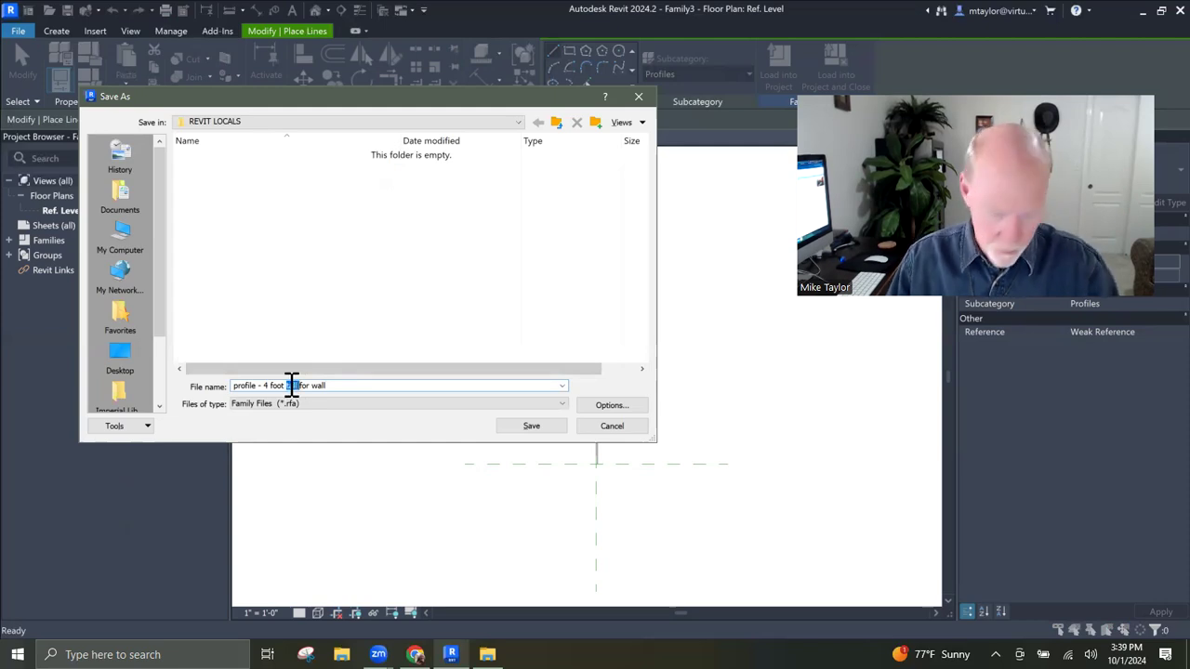
{"action": "key", "text": "BackSpace"}
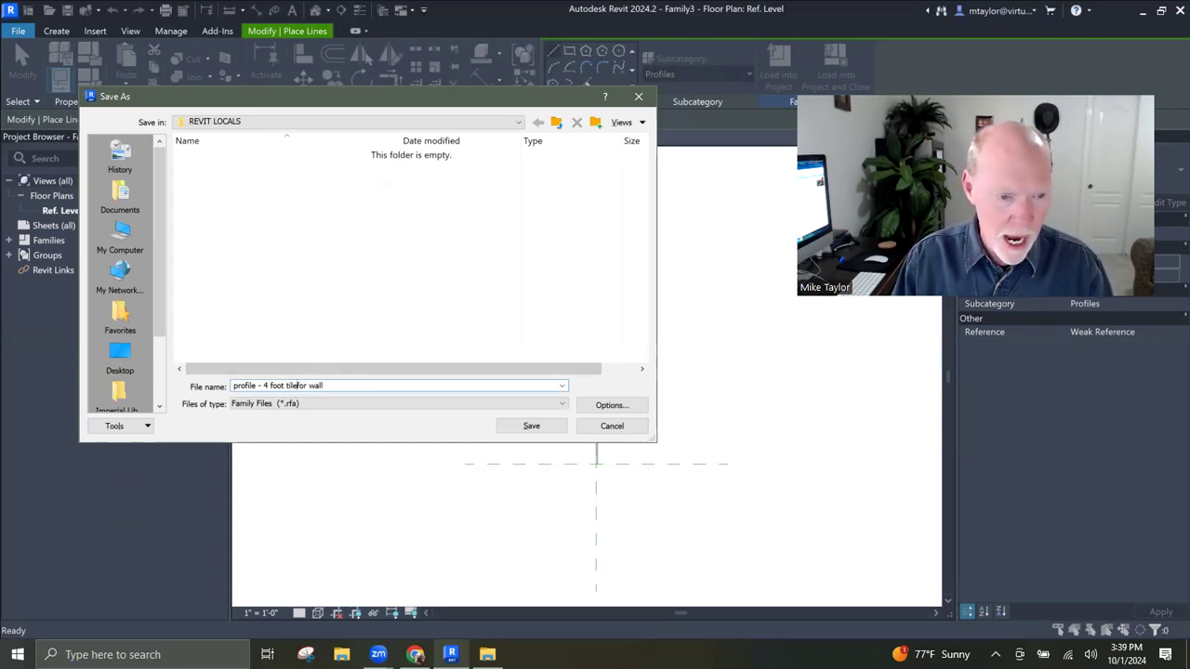
{"action": "left_click", "coordinate": [532, 426]}
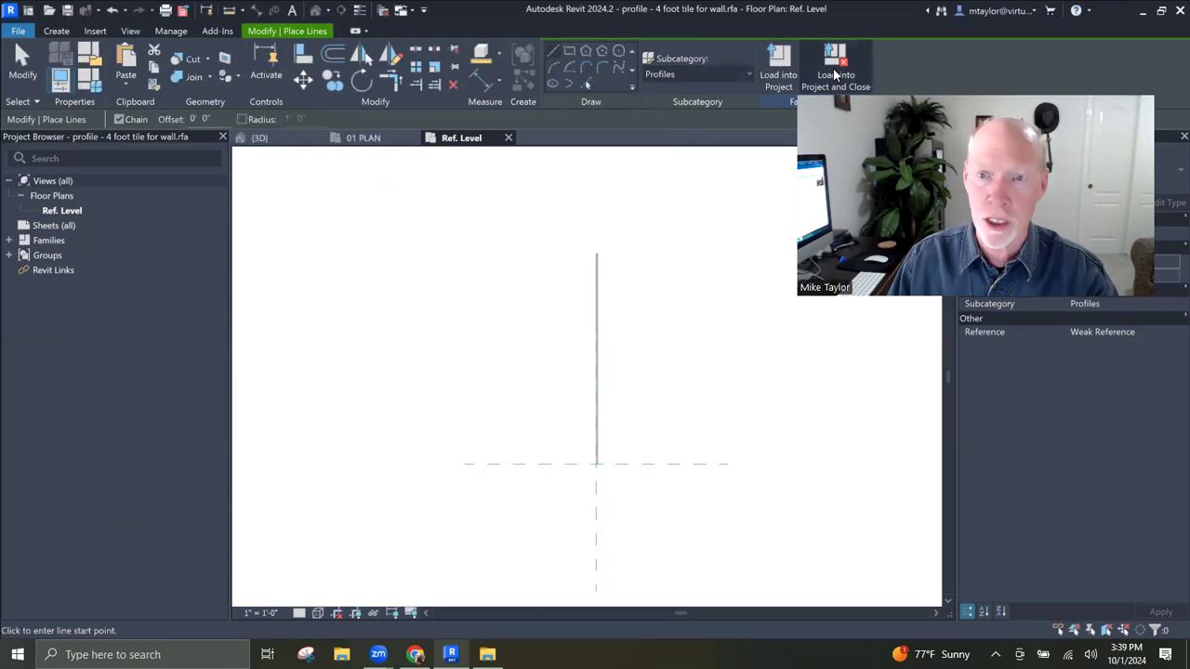
{"action": "left_click", "coordinate": [835, 74]}
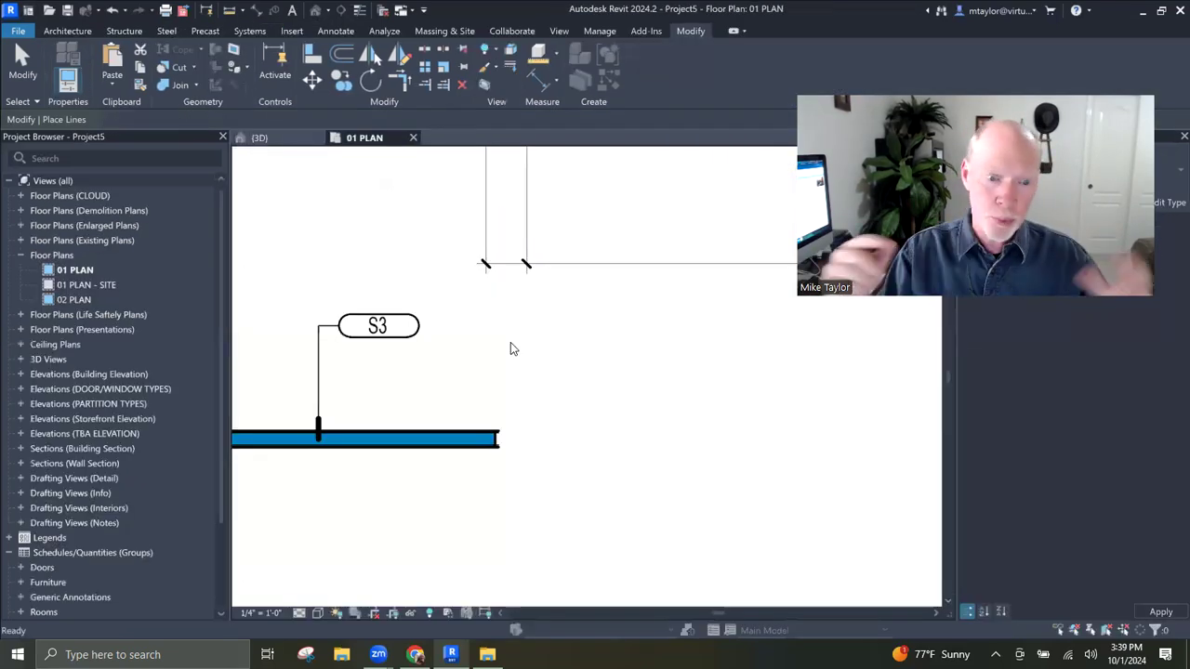
Step: Switch to the 3D view and open the layer structure of the freestanding wall's type
{"action": "scroll", "coordinate": [560, 415], "scroll_direction": "down", "scroll_amount": 2}
{"action": "middle_click_drag", "start_coordinate": [524, 393], "coordinate": [619, 381]}
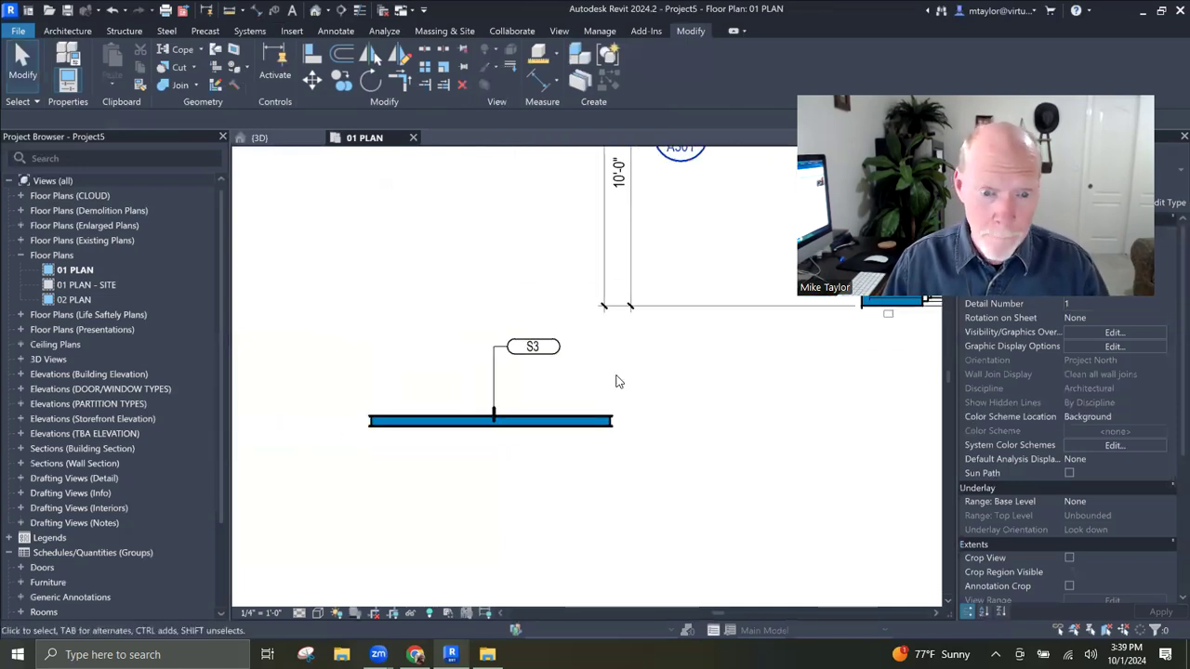
{"action": "left_click", "coordinate": [260, 138]}
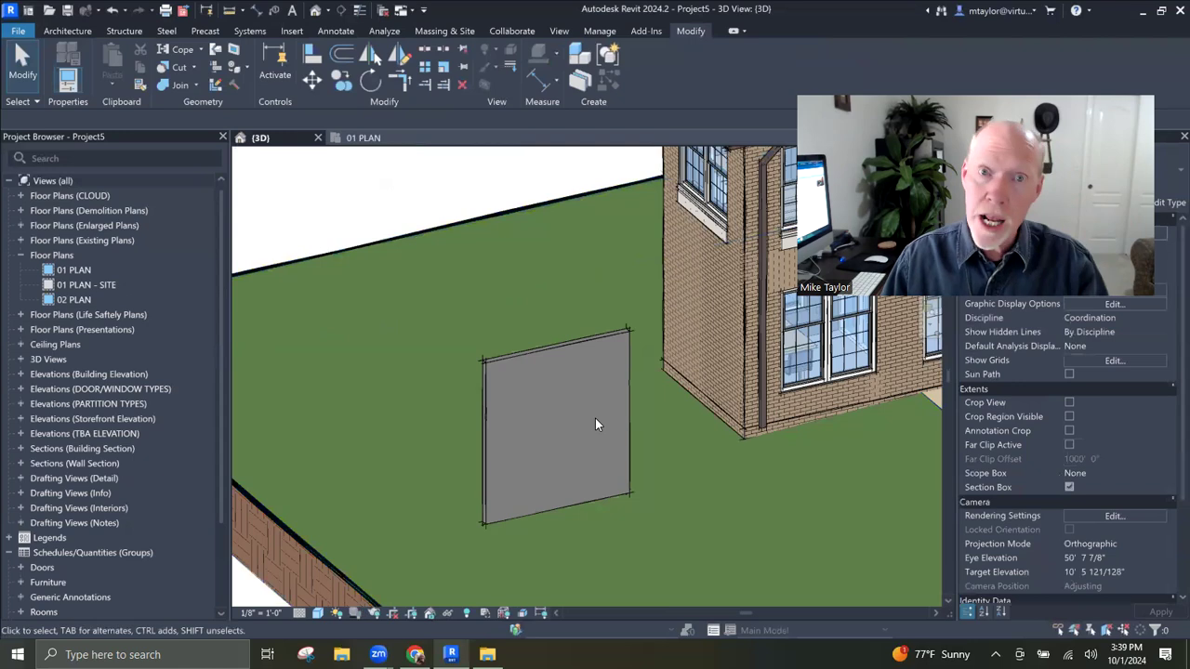
{"action": "middle_click_drag", "start_coordinate": [587, 424], "coordinate": [547, 371]}
{"action": "left_click", "coordinate": [429, 364]}
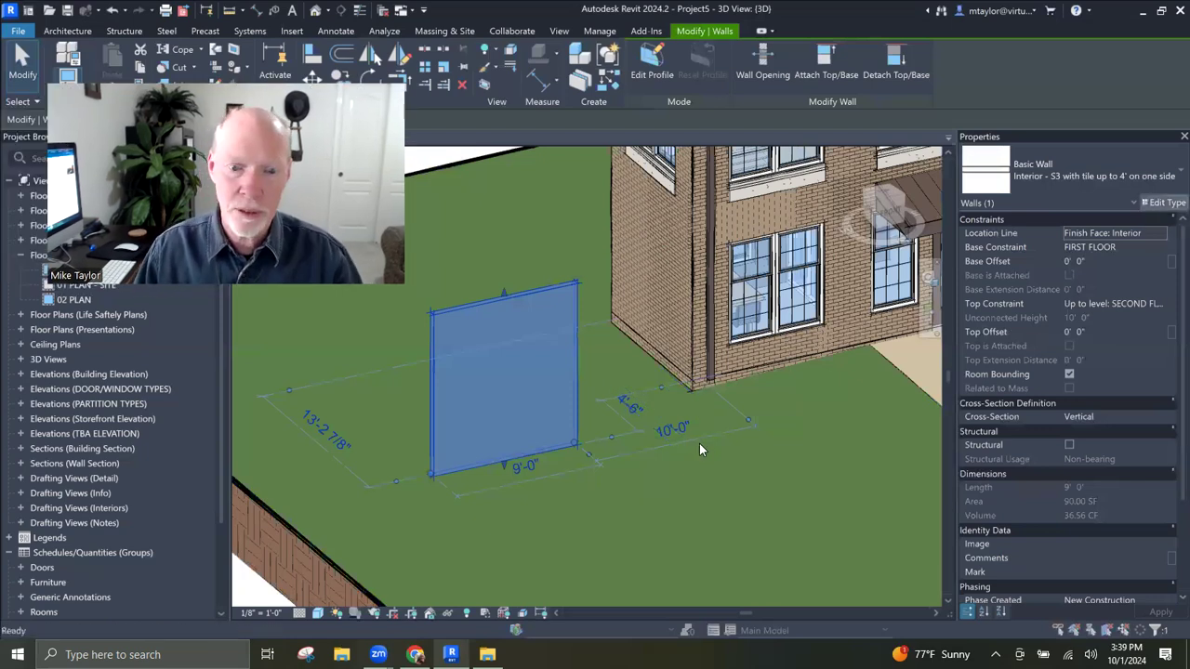
{"action": "left_click", "coordinate": [1153, 203]}
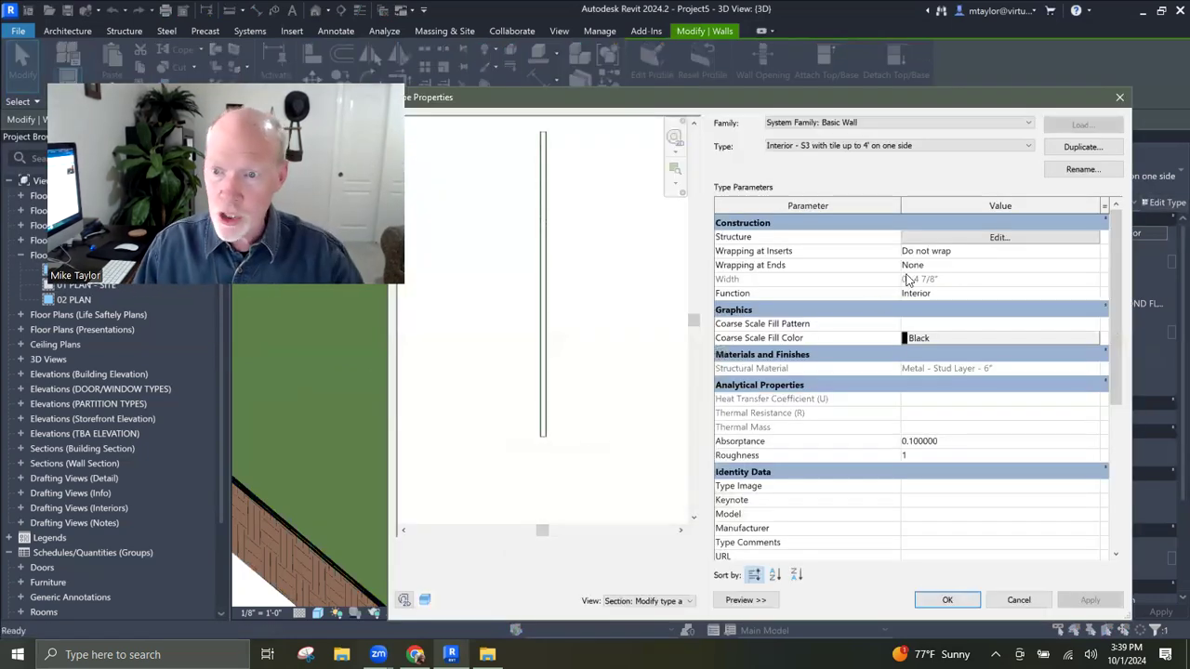
{"action": "left_click", "coordinate": [1000, 238]}
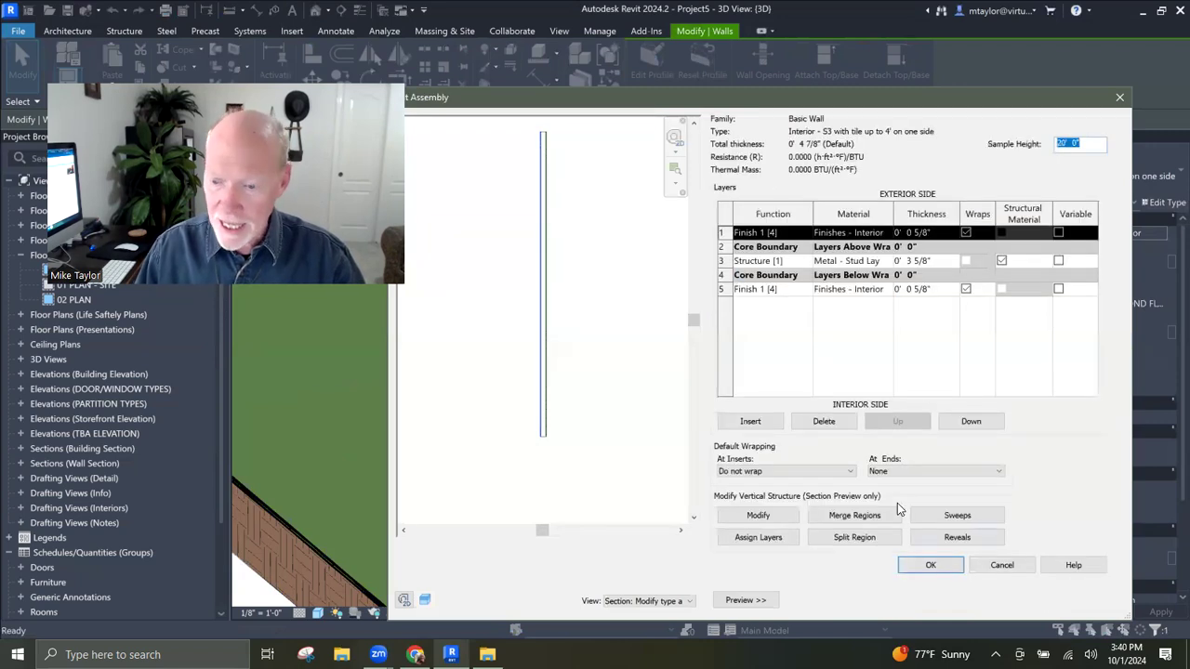
Step: Add a wall sweep to the type with the profile "profile - 4 foot tile for wall" and inspect it in the section preview
{"action": "left_click", "coordinate": [960, 517]}
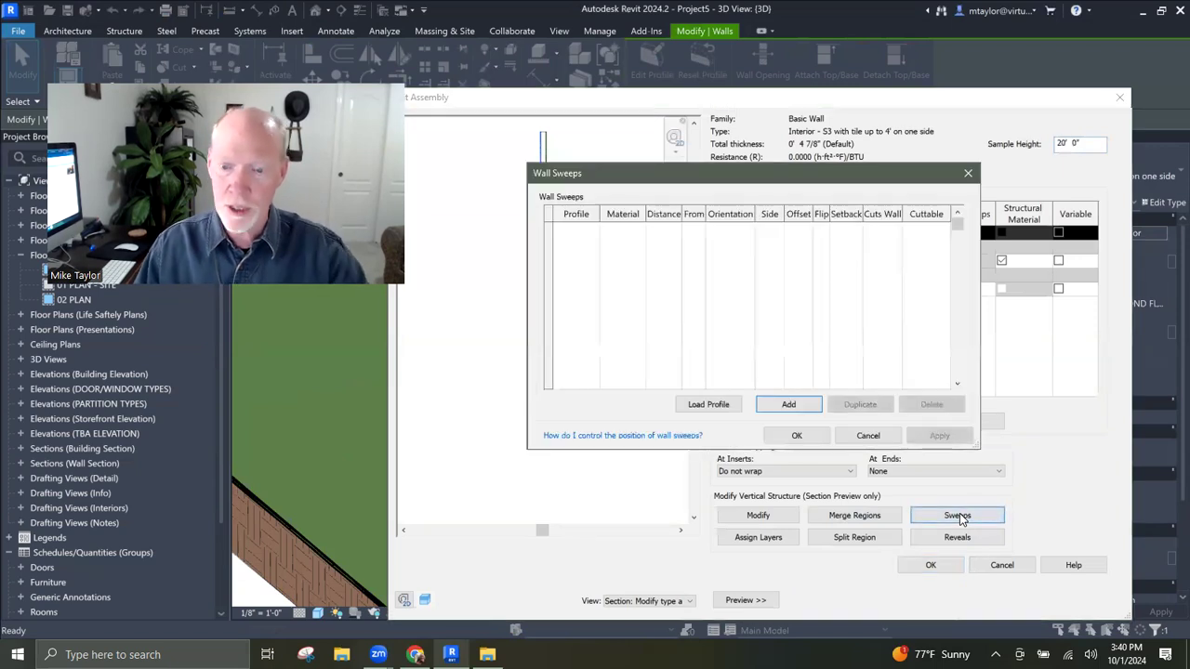
{"action": "left_click", "coordinate": [790, 406]}
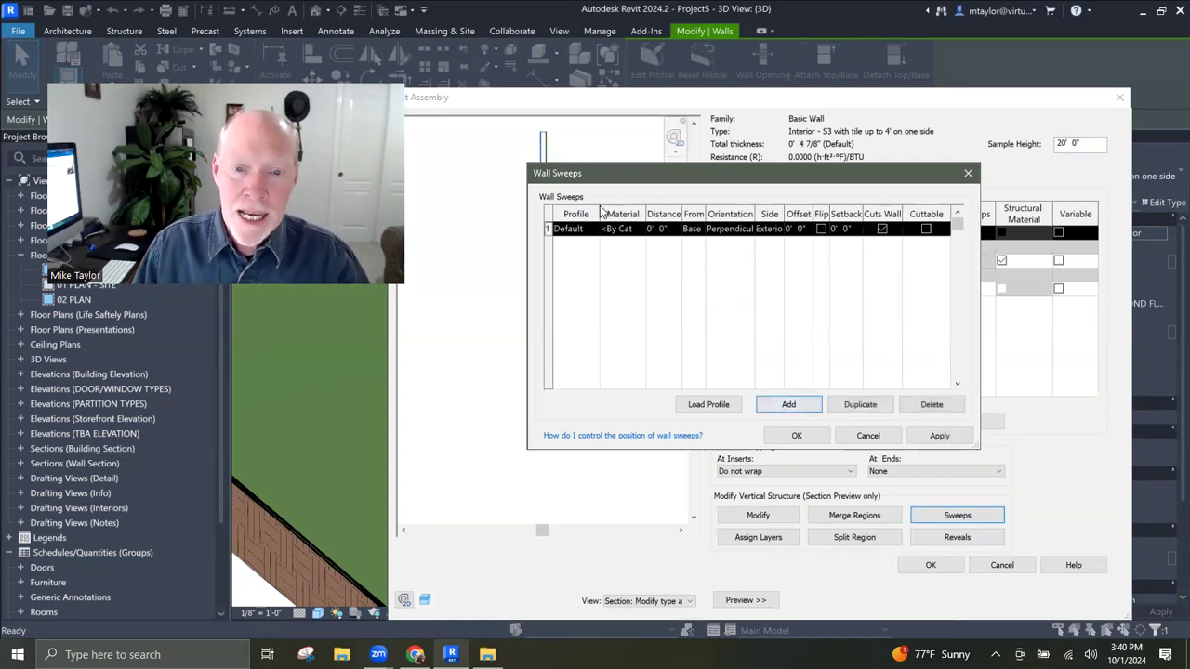
{"action": "left_click_drag", "start_coordinate": [599, 213], "coordinate": [711, 214]}
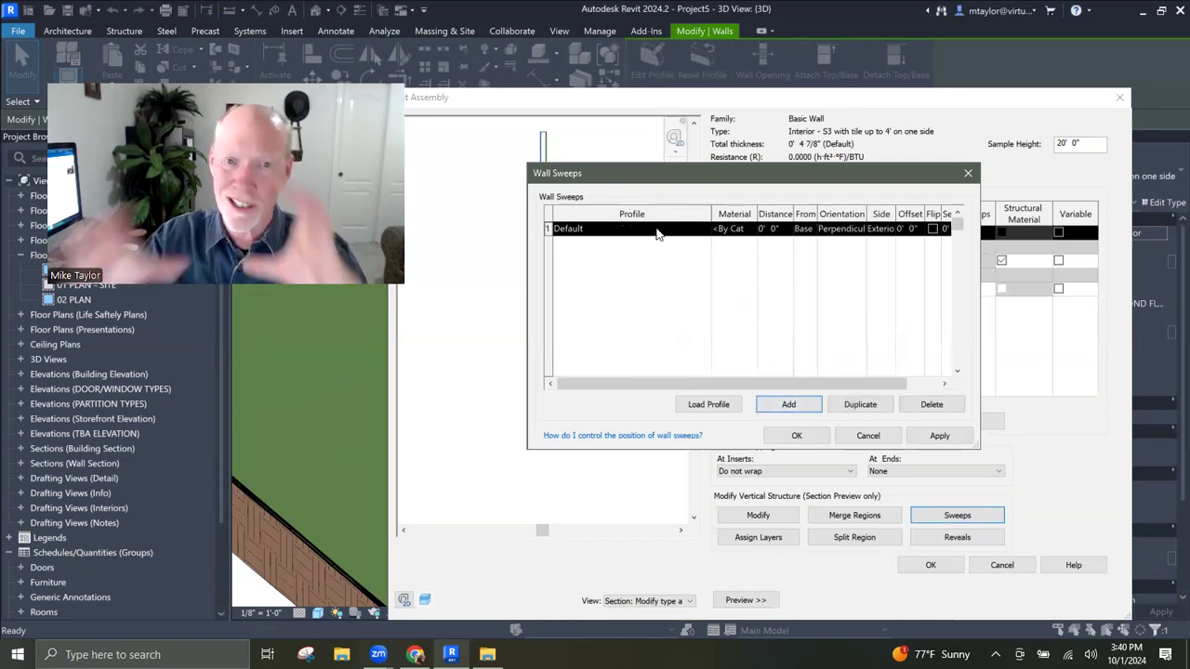
{"action": "left_click", "coordinate": [655, 230]}
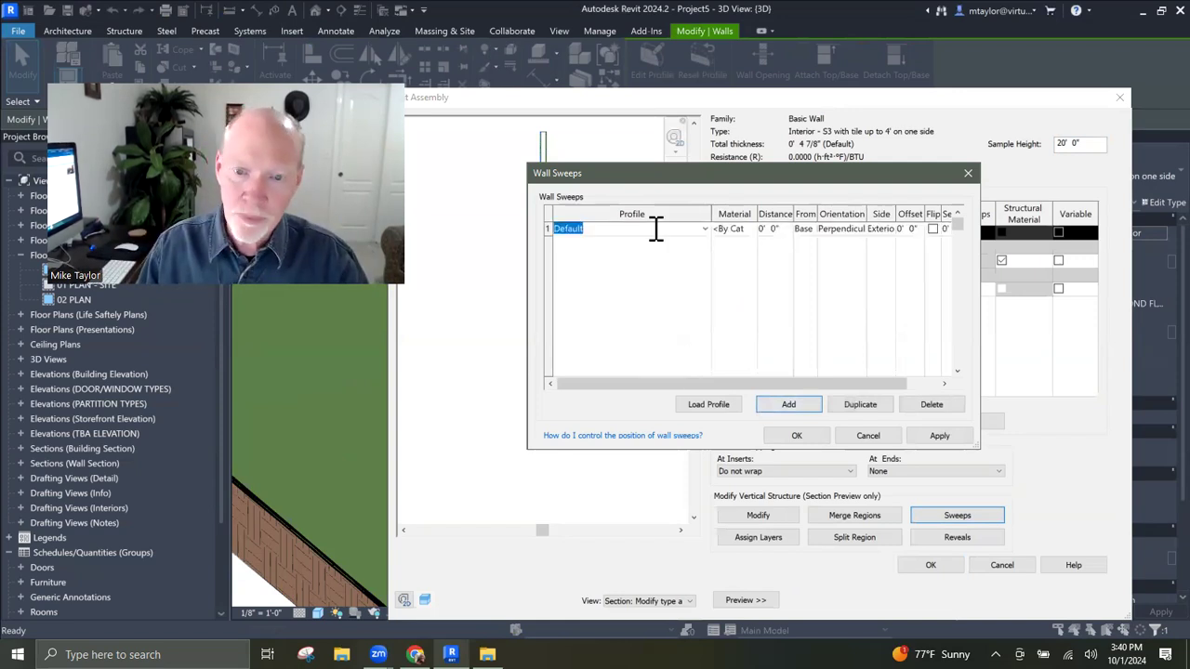
{"action": "left_click", "coordinate": [707, 230]}
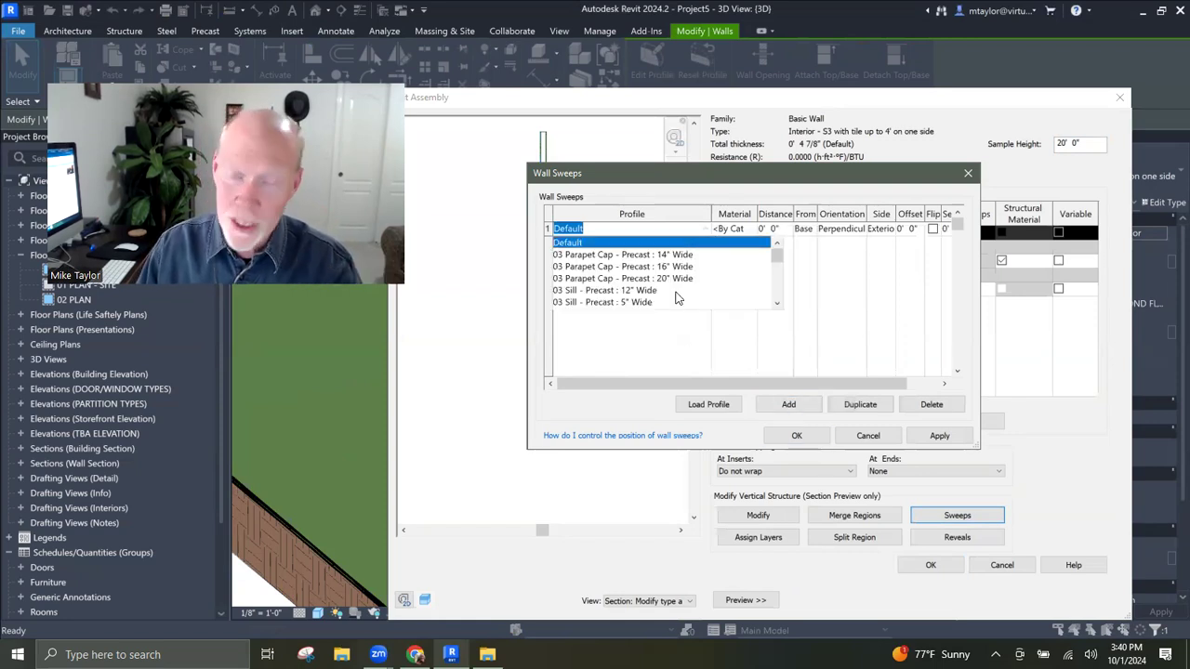
{"action": "left_click_drag", "start_coordinate": [778, 263], "coordinate": [778, 295]}
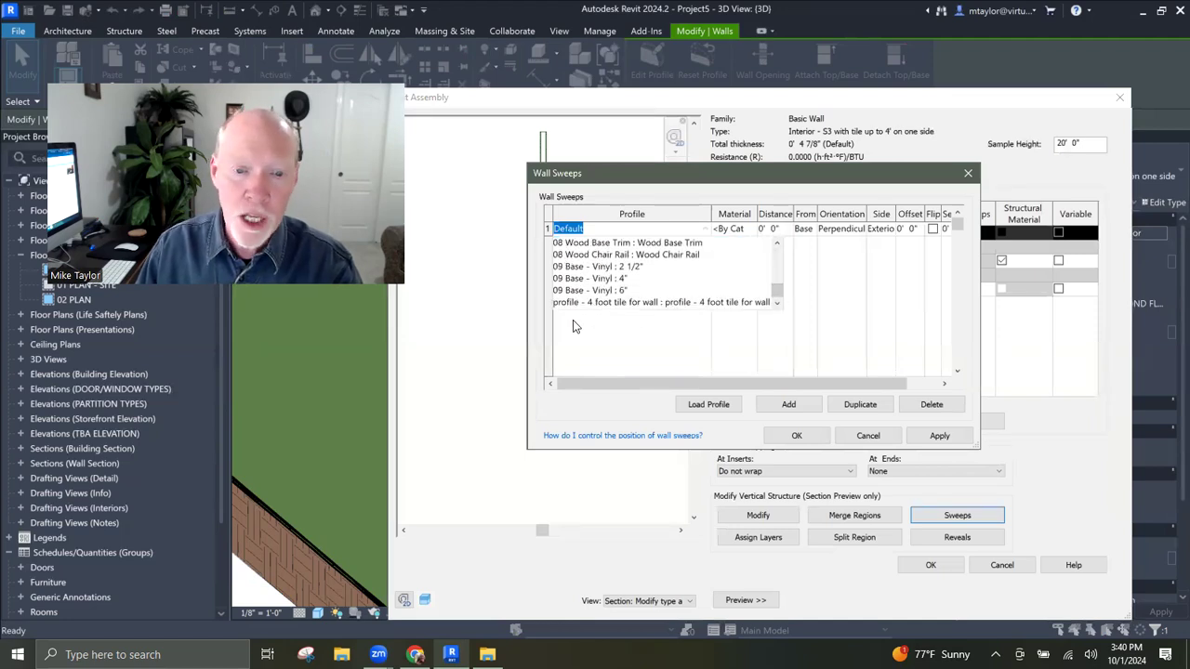
{"action": "left_click", "coordinate": [679, 303]}
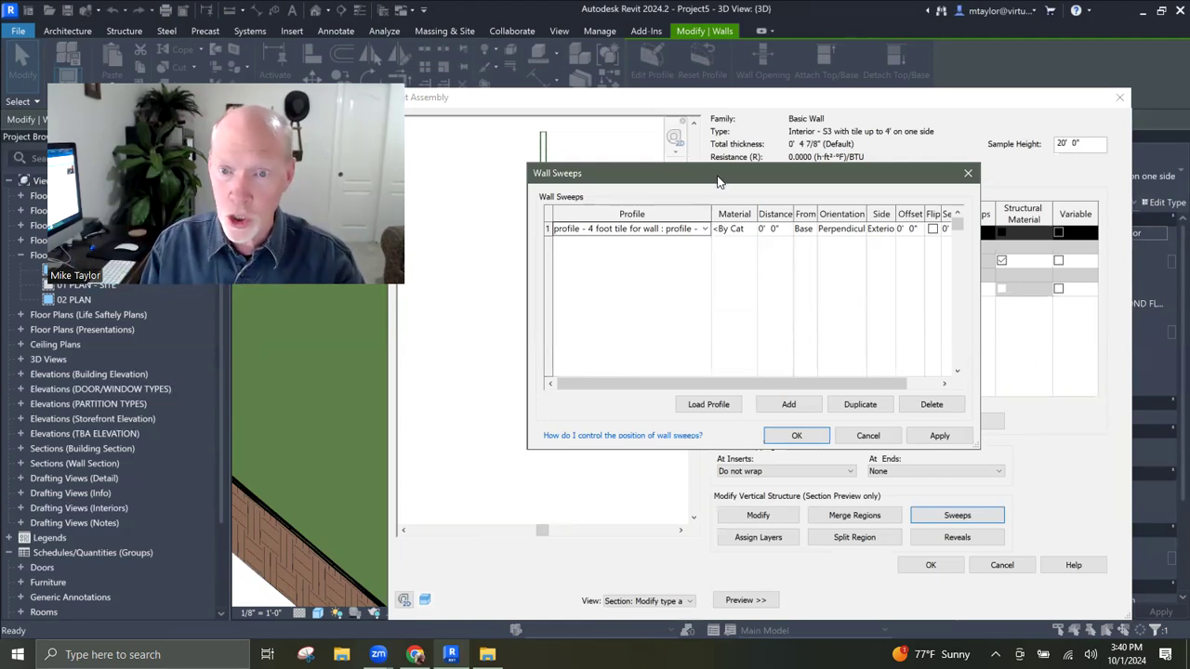
{"action": "left_click_drag", "start_coordinate": [720, 176], "coordinate": [571, 161]}
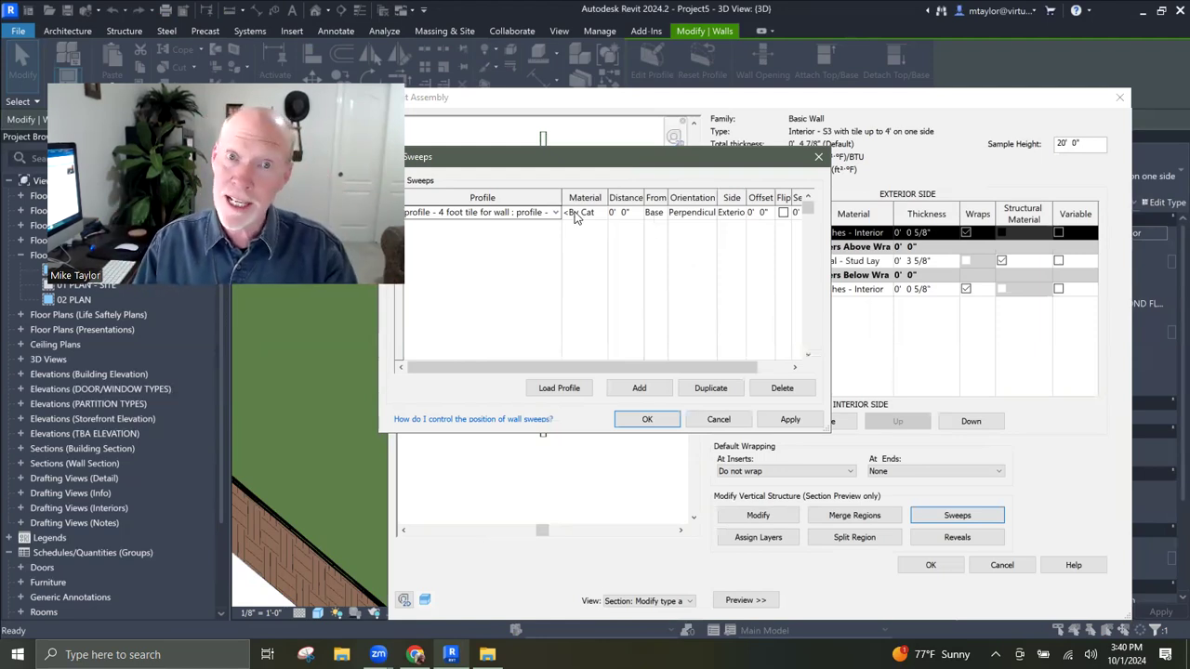
{"action": "left_click", "coordinate": [648, 420]}
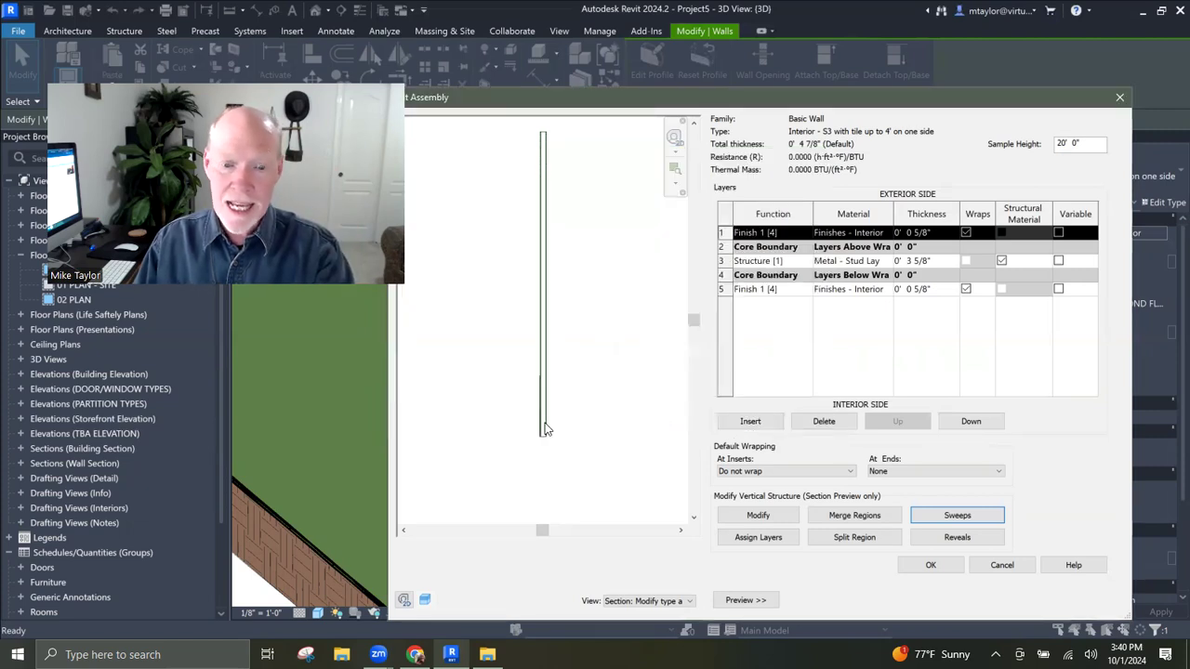
{"action": "scroll", "coordinate": [532, 409], "scroll_direction": "up", "scroll_amount": 5}
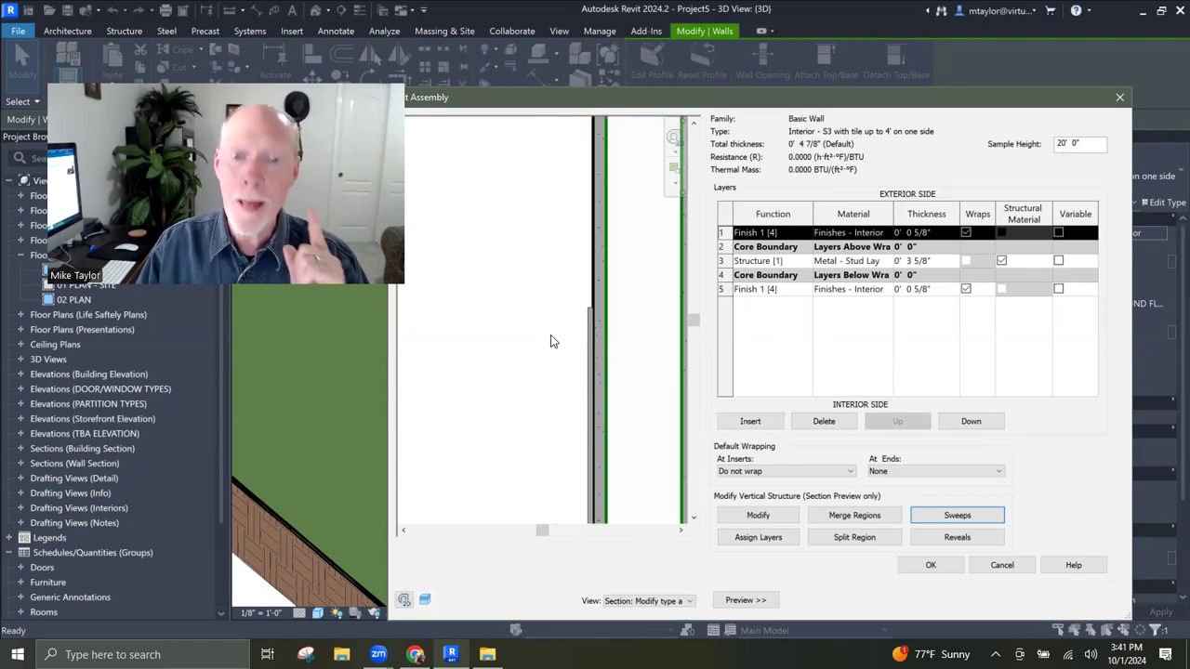
{"action": "scroll", "coordinate": [550, 342], "scroll_direction": "down", "scroll_amount": 3}
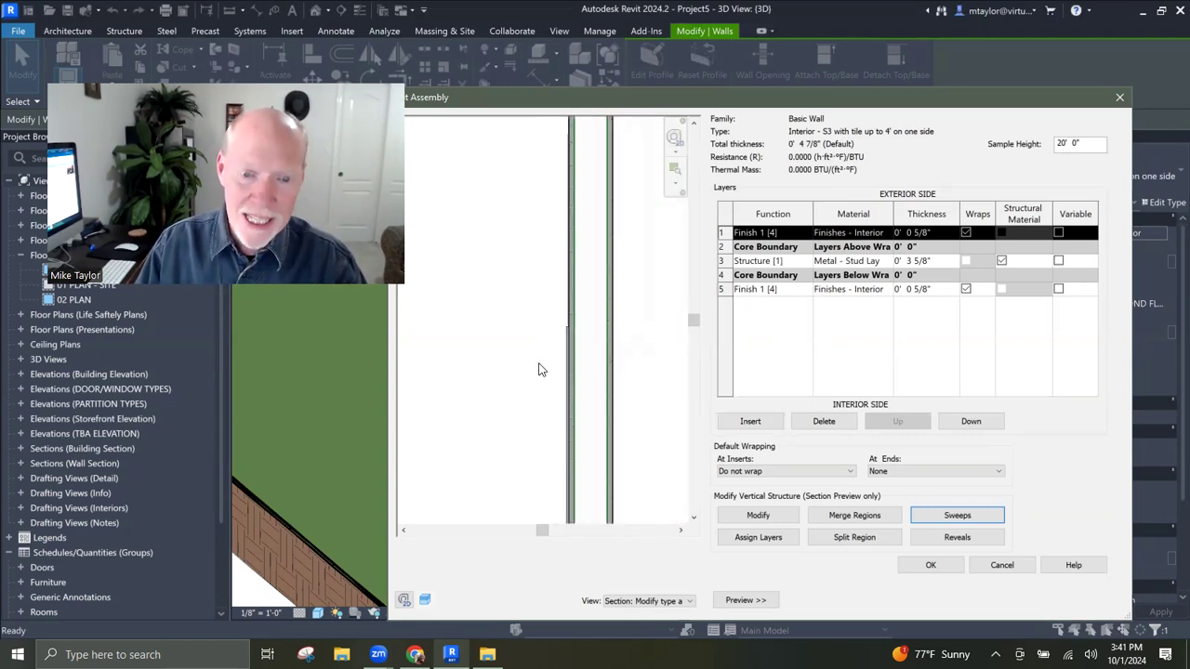
{"action": "scroll", "coordinate": [534, 368], "scroll_direction": "down", "scroll_amount": 2}
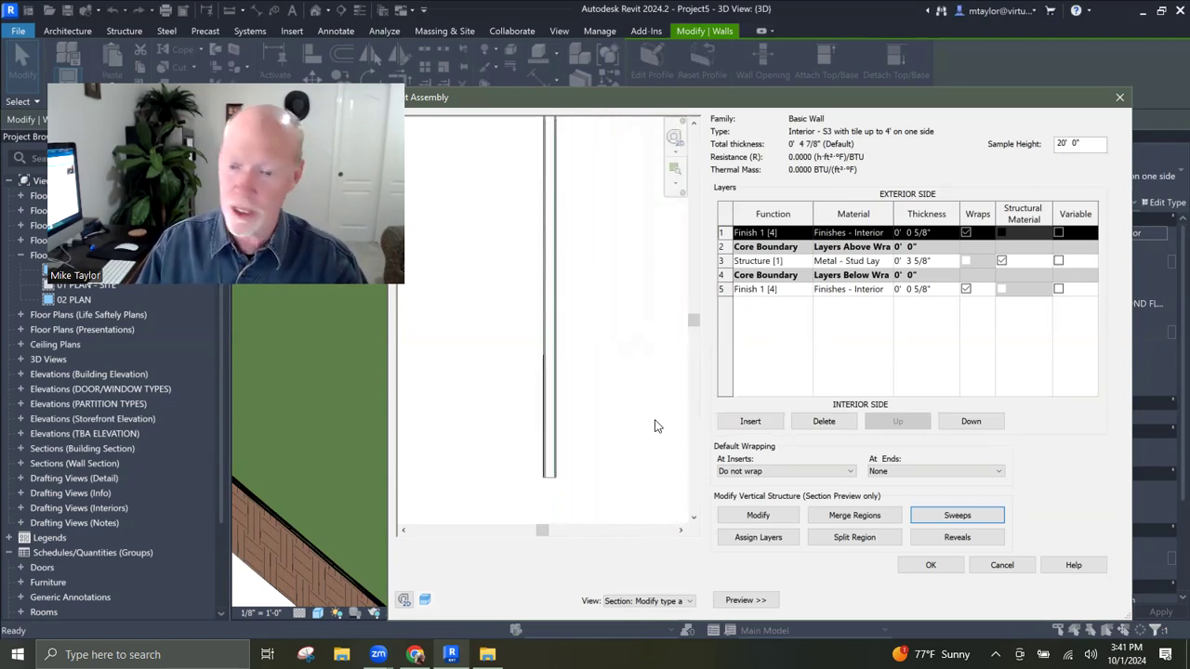
Step: Apply the new wall sweep to the wall type and clear the selection in the 3D view
{"action": "left_click", "coordinate": [928, 566]}
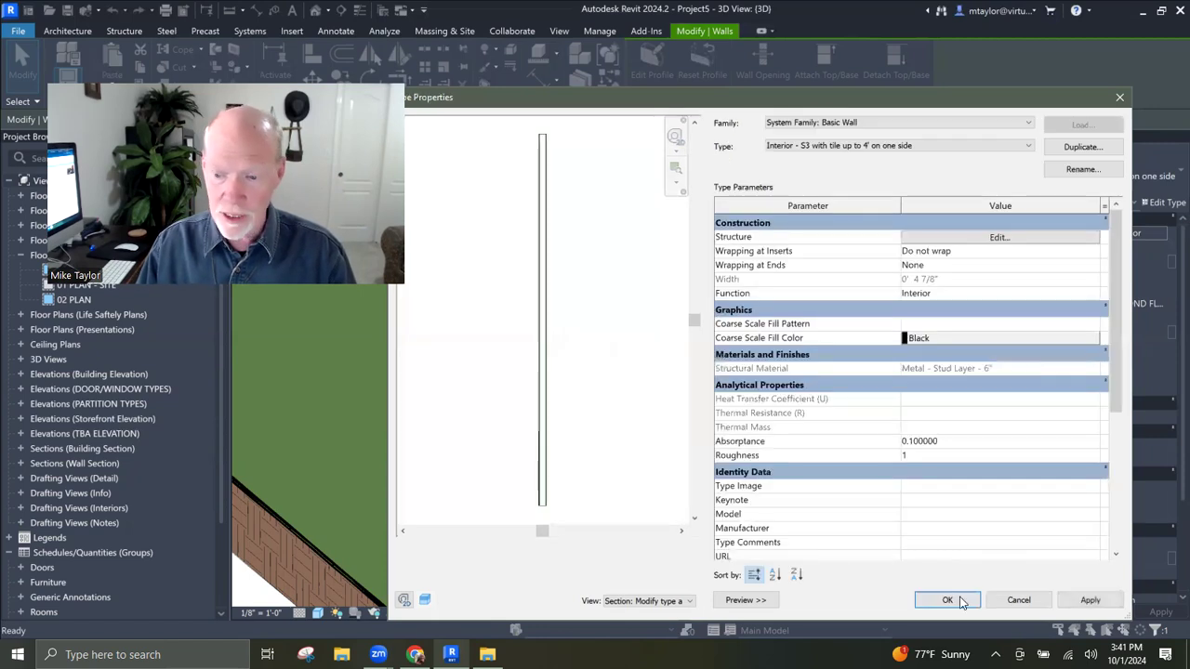
{"action": "left_click", "coordinate": [949, 599]}
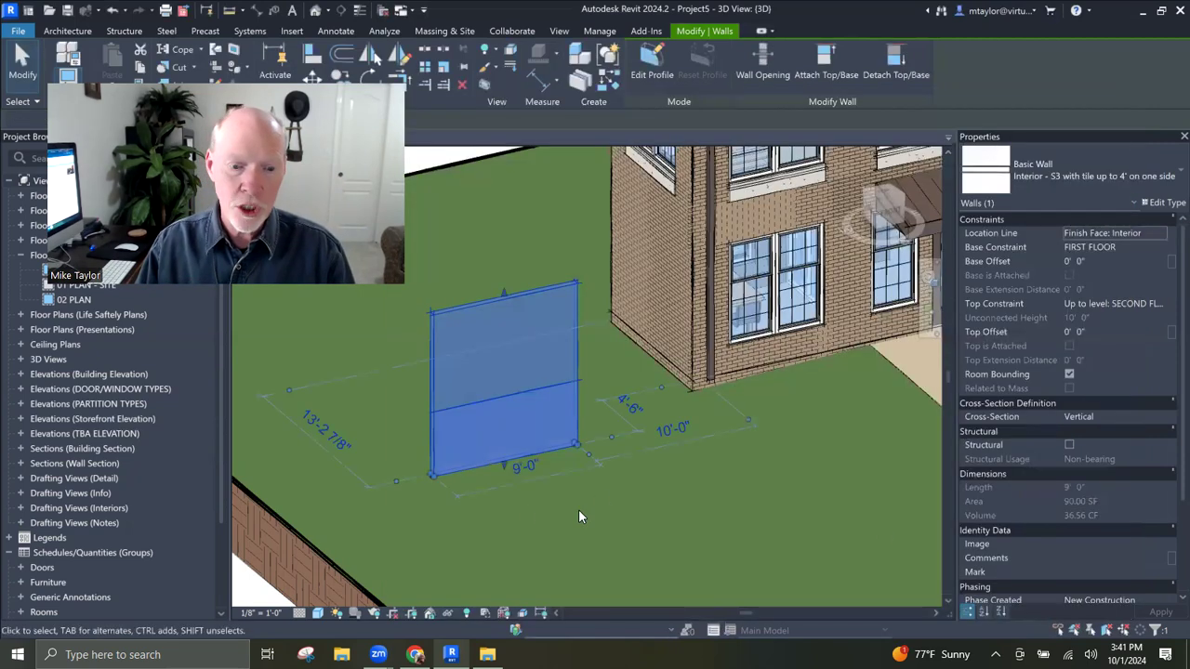
{"action": "key", "text": "Escape"}
{"action": "scroll", "coordinate": [534, 426], "scroll_direction": "up", "scroll_amount": 2}
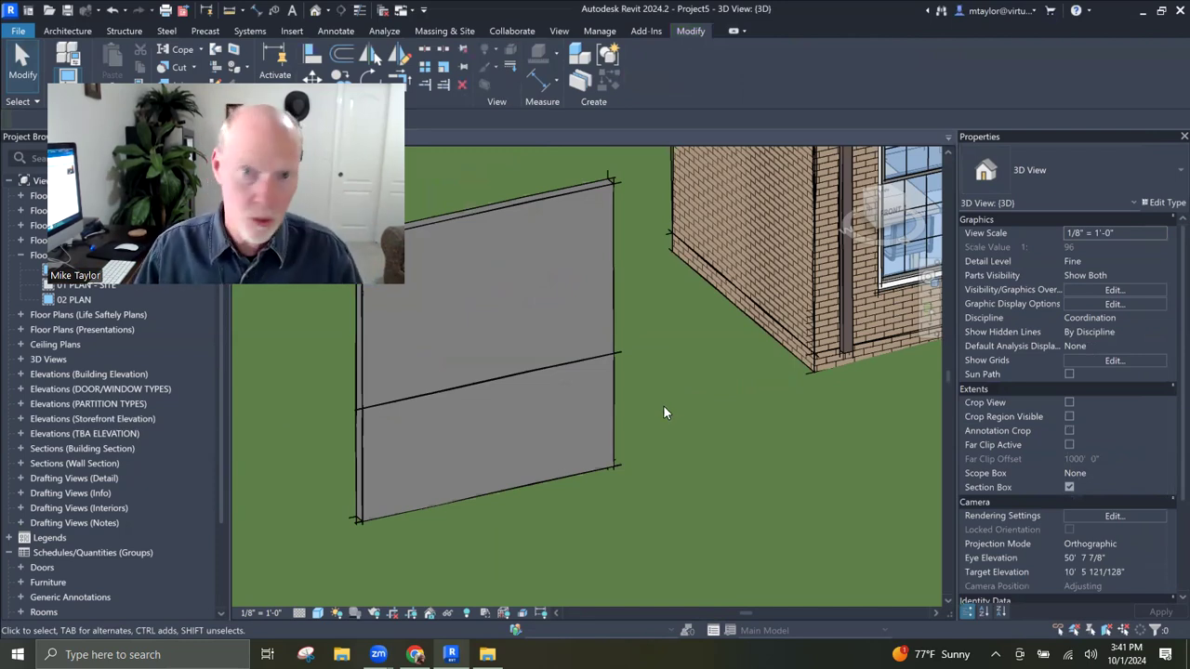
Step: Open the wall sweeps of the freestanding wall's type for editing
{"action": "left_click", "coordinate": [601, 357]}
{"action": "left_click", "coordinate": [1162, 202]}
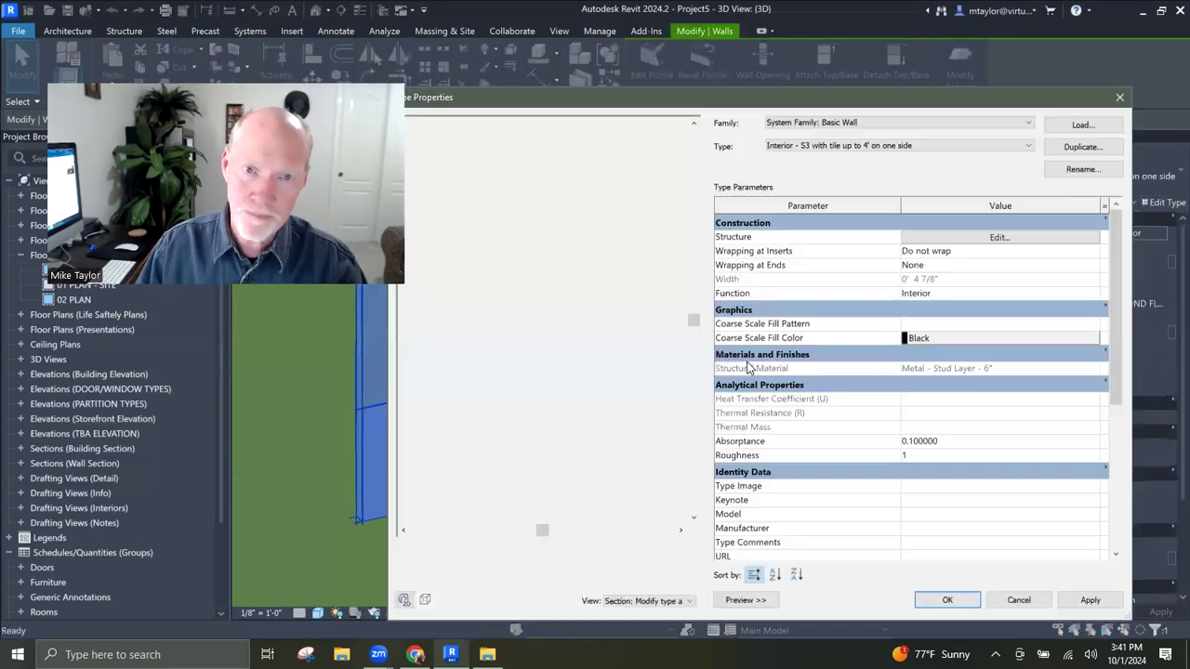
{"action": "left_click", "coordinate": [999, 237]}
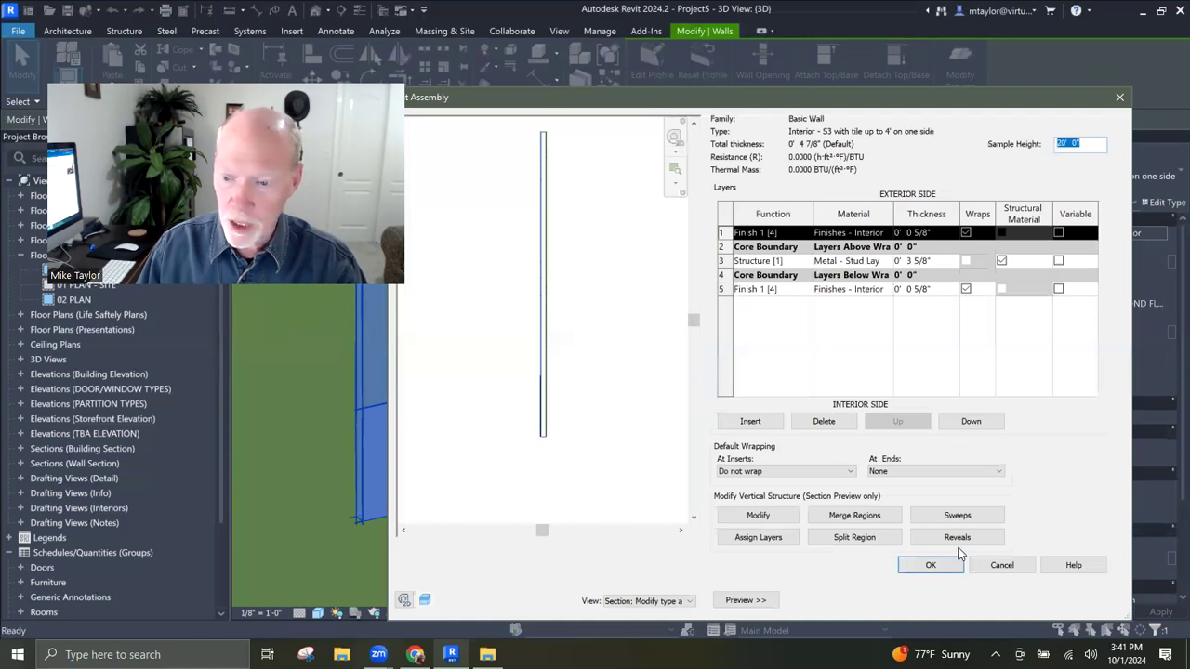
{"action": "left_click", "coordinate": [957, 515]}
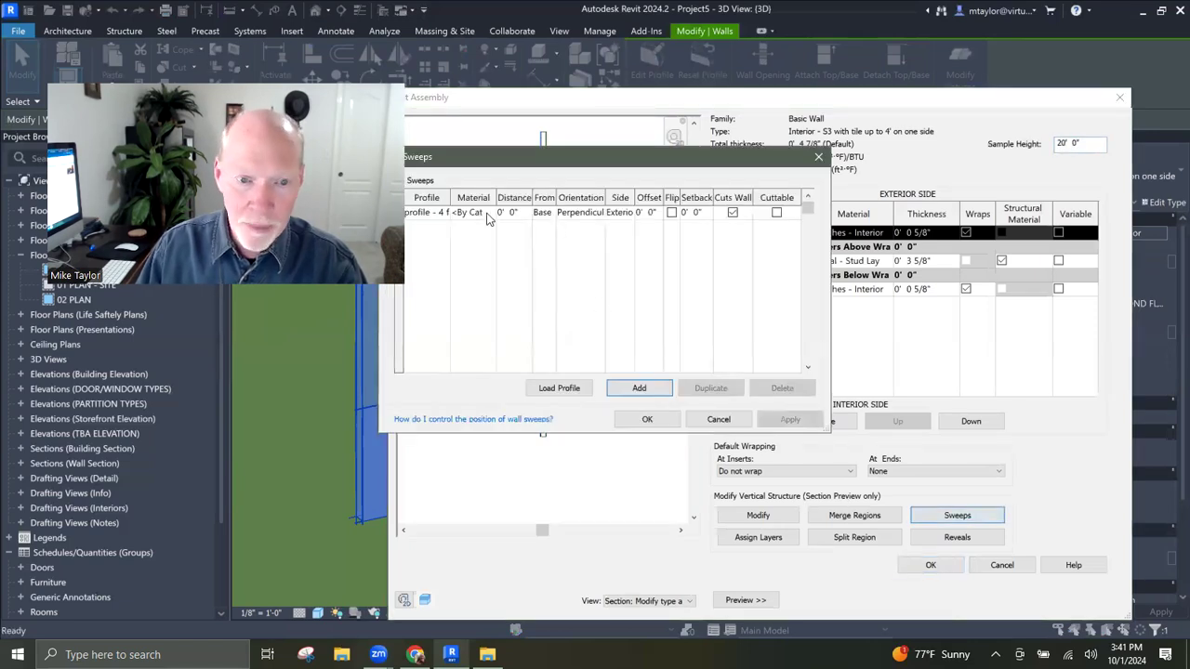
{"action": "left_click_drag", "start_coordinate": [495, 164], "coordinate": [606, 164]}
Step: Search the materials for "tile", set the sweep's material to "Finishes - Interior - Ceramic Tile - 4" Blue", and accept the wall assembly
{"action": "left_click", "coordinate": [601, 215]}
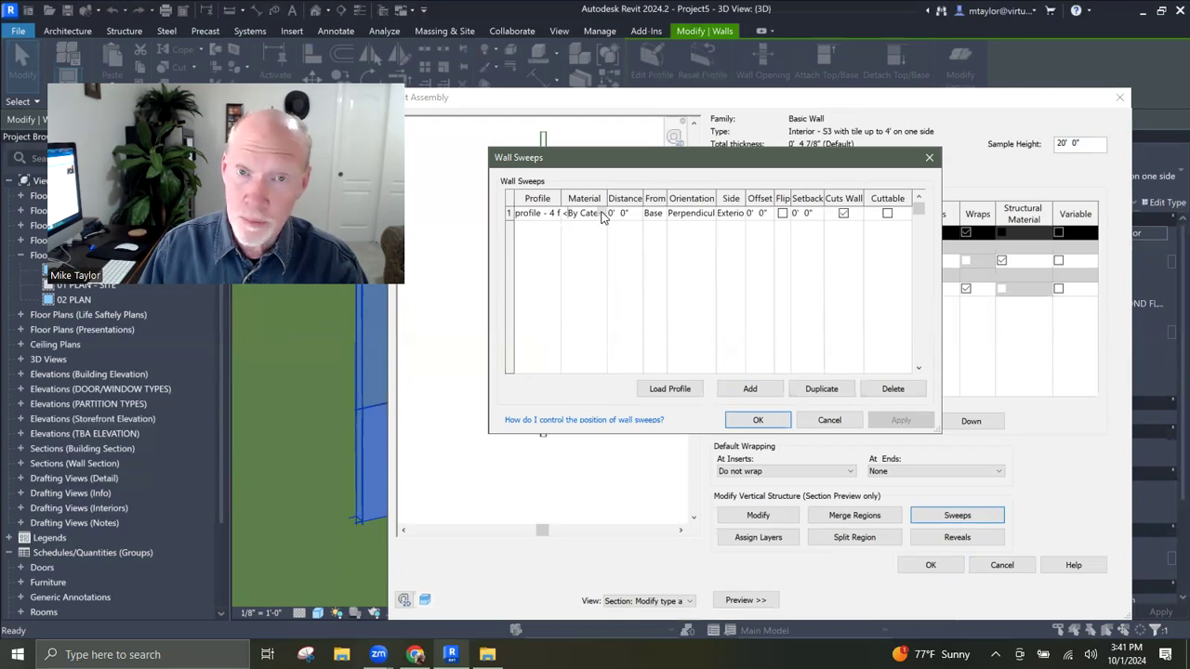
{"action": "left_click", "coordinate": [595, 213]}
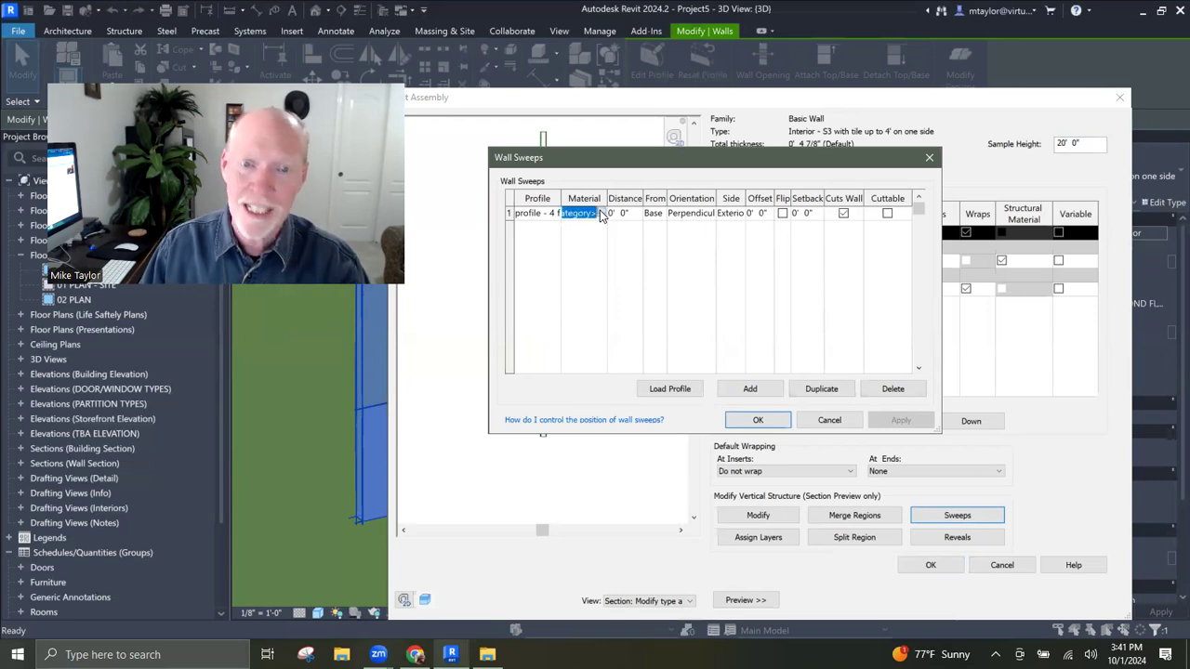
{"action": "left_click", "coordinate": [602, 213]}
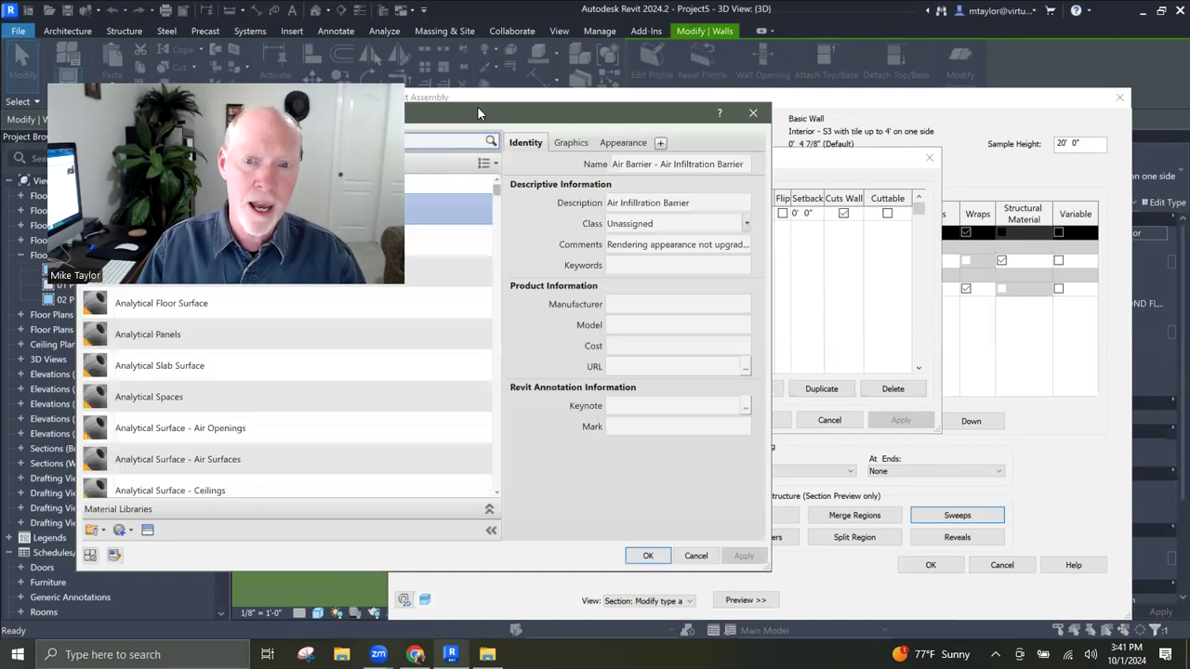
{"action": "left_click_drag", "start_coordinate": [477, 109], "coordinate": [824, 94]}
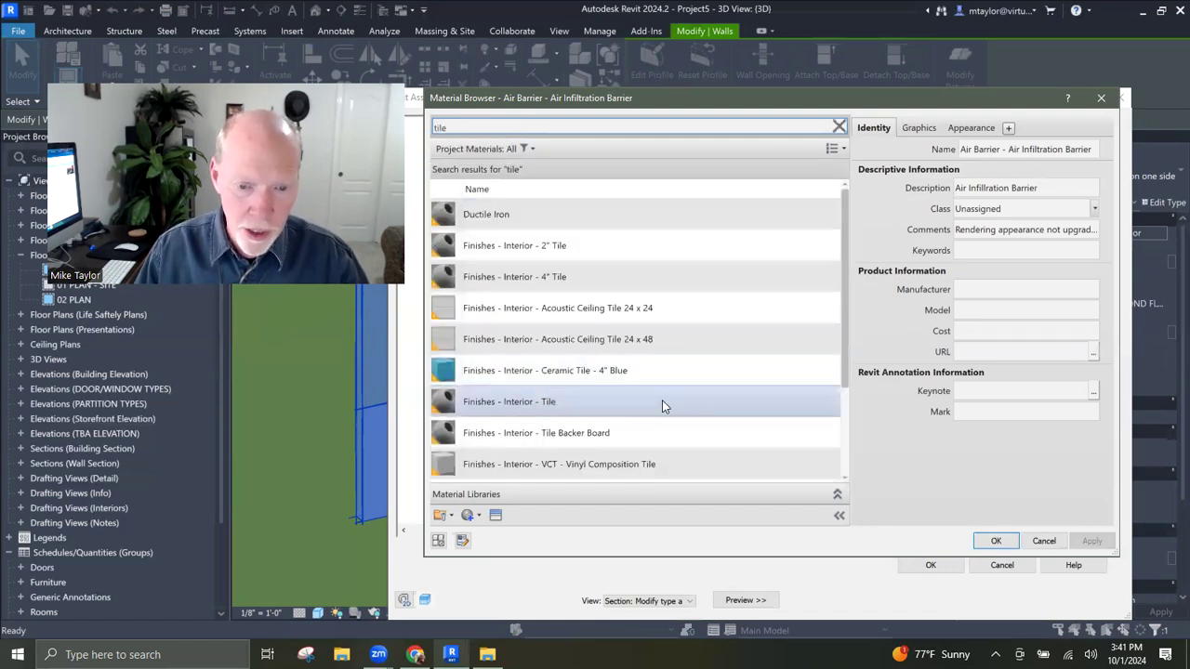
{"action": "left_click", "coordinate": [649, 370]}
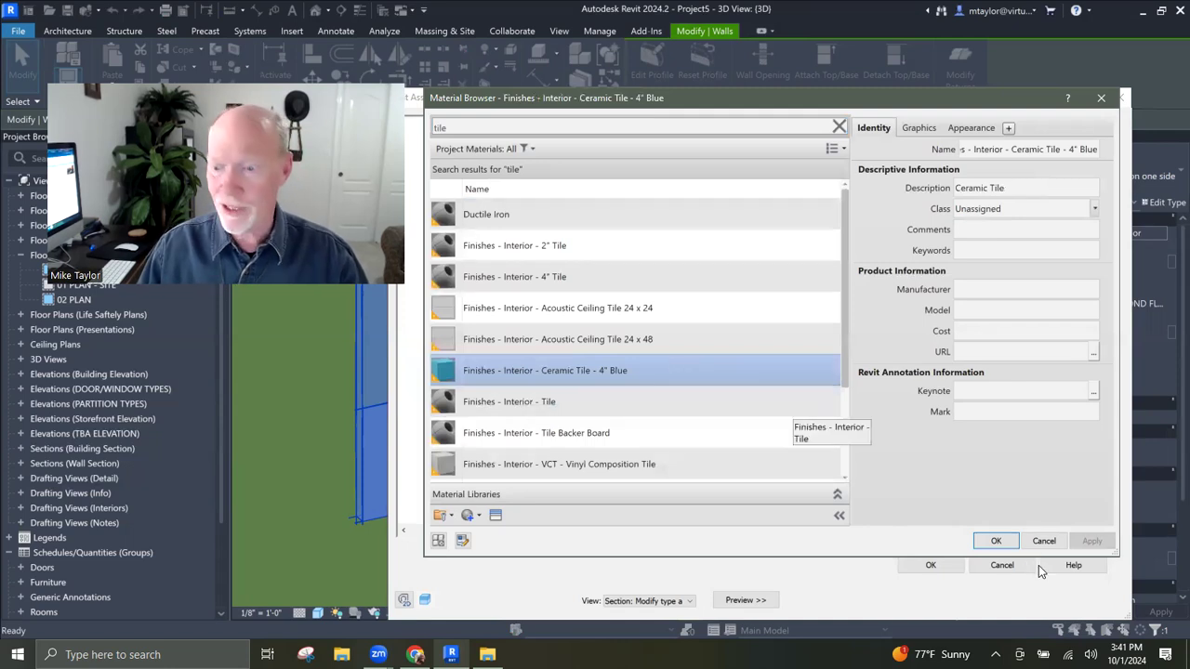
{"action": "left_click", "coordinate": [997, 542]}
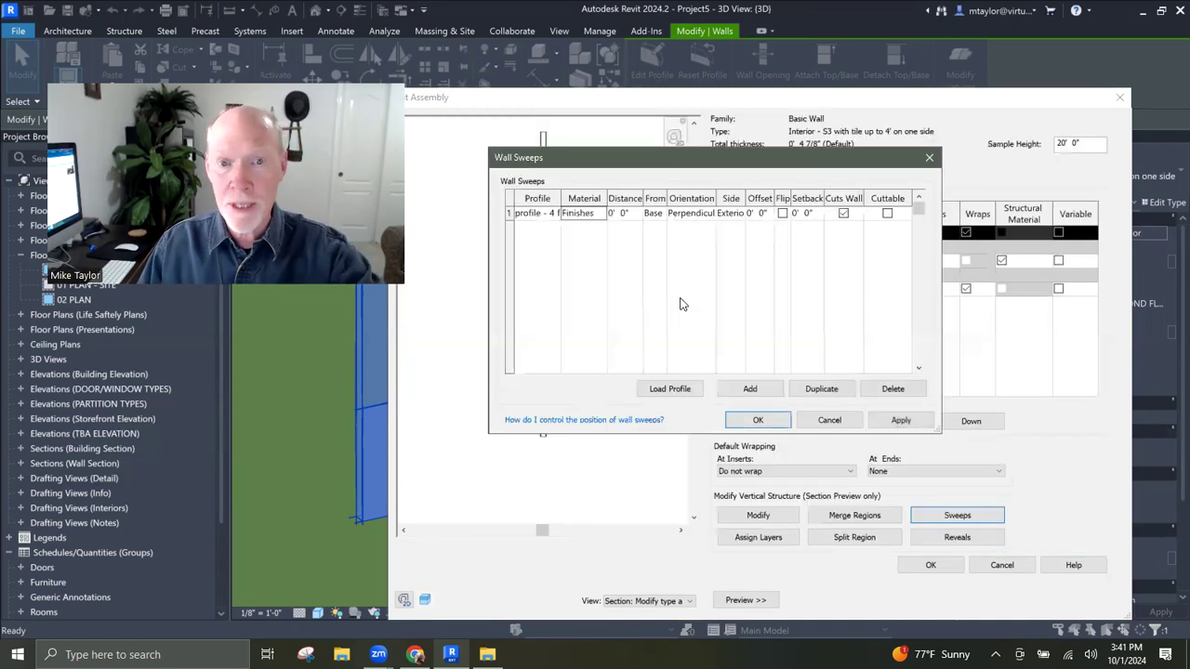
{"action": "left_click", "coordinate": [757, 419]}
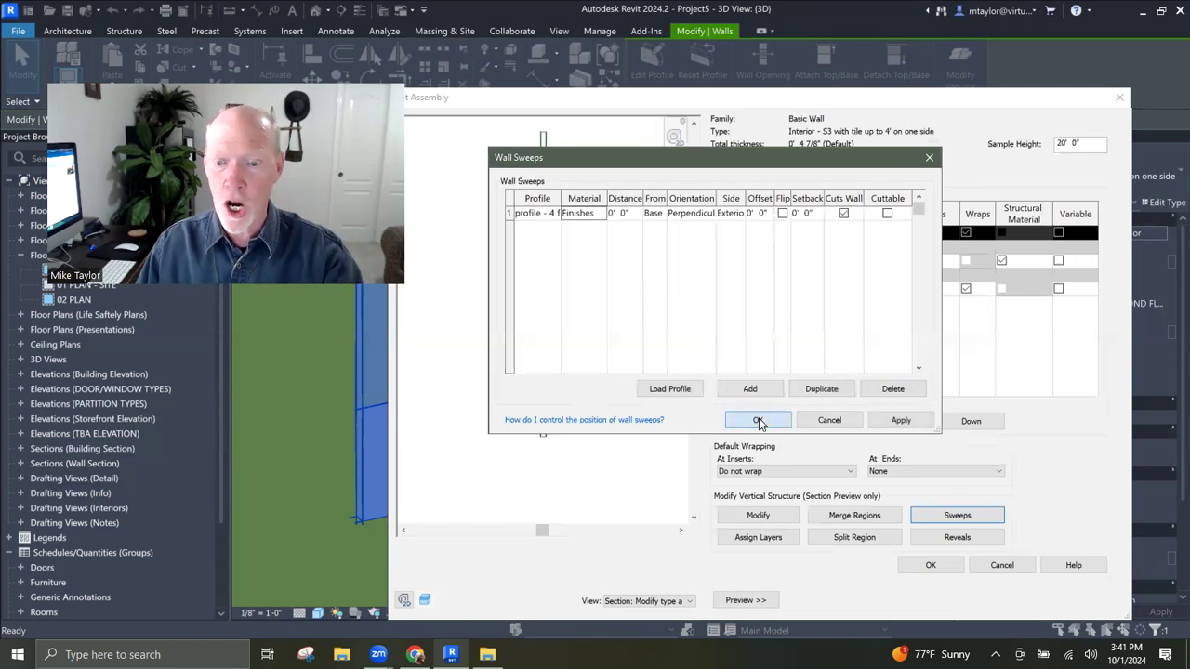
{"action": "left_click", "coordinate": [932, 564]}
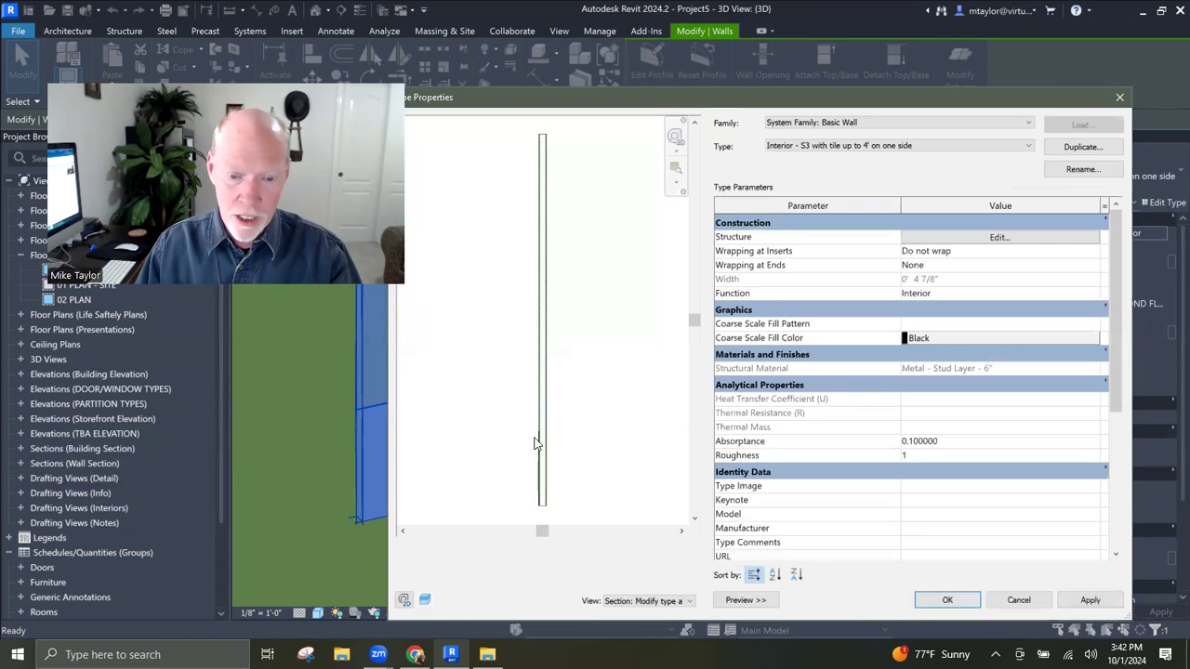
Step: Inspect the tile sweep in the section preview, apply the type changes and deselect the wall
{"action": "scroll", "coordinate": [535, 447], "scroll_direction": "up", "scroll_amount": 3}
{"action": "scroll", "coordinate": [535, 447], "scroll_direction": "up", "scroll_amount": 4}
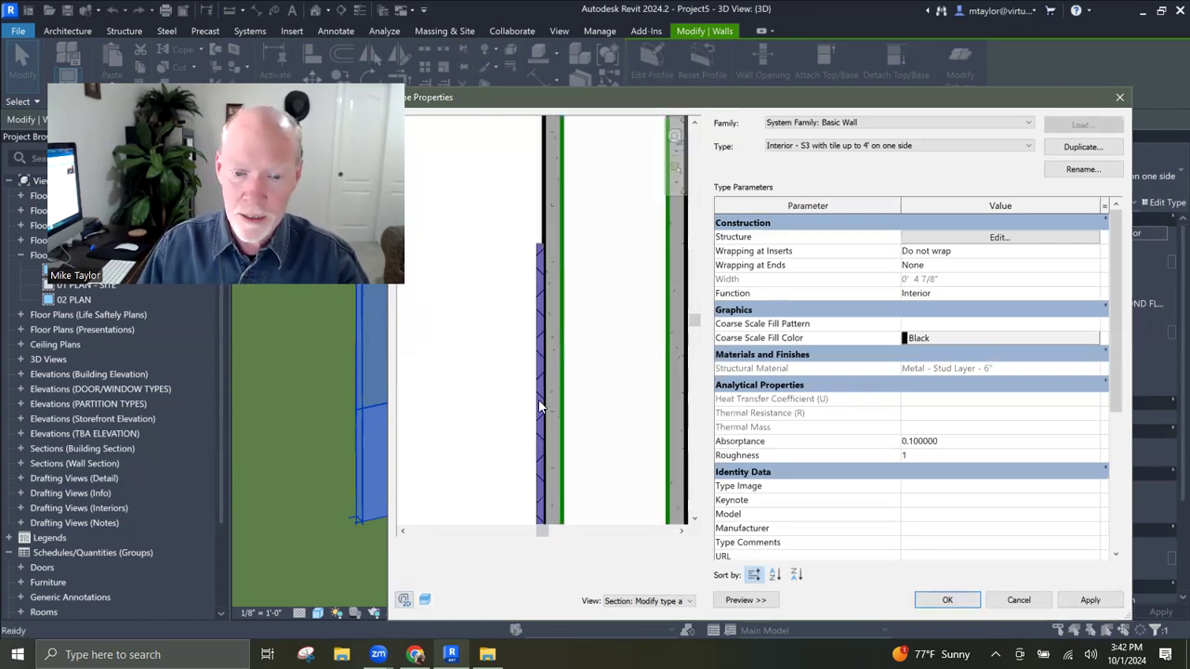
{"action": "scroll", "coordinate": [595, 415], "scroll_direction": "up", "scroll_amount": 3}
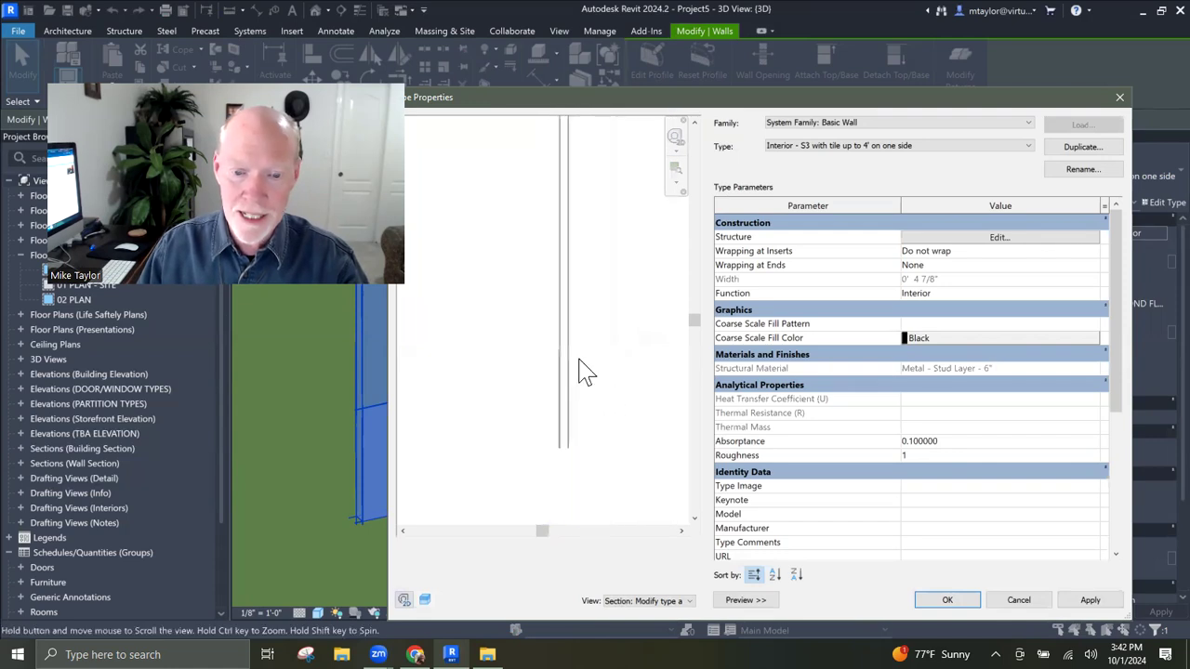
{"action": "left_click", "coordinate": [956, 604]}
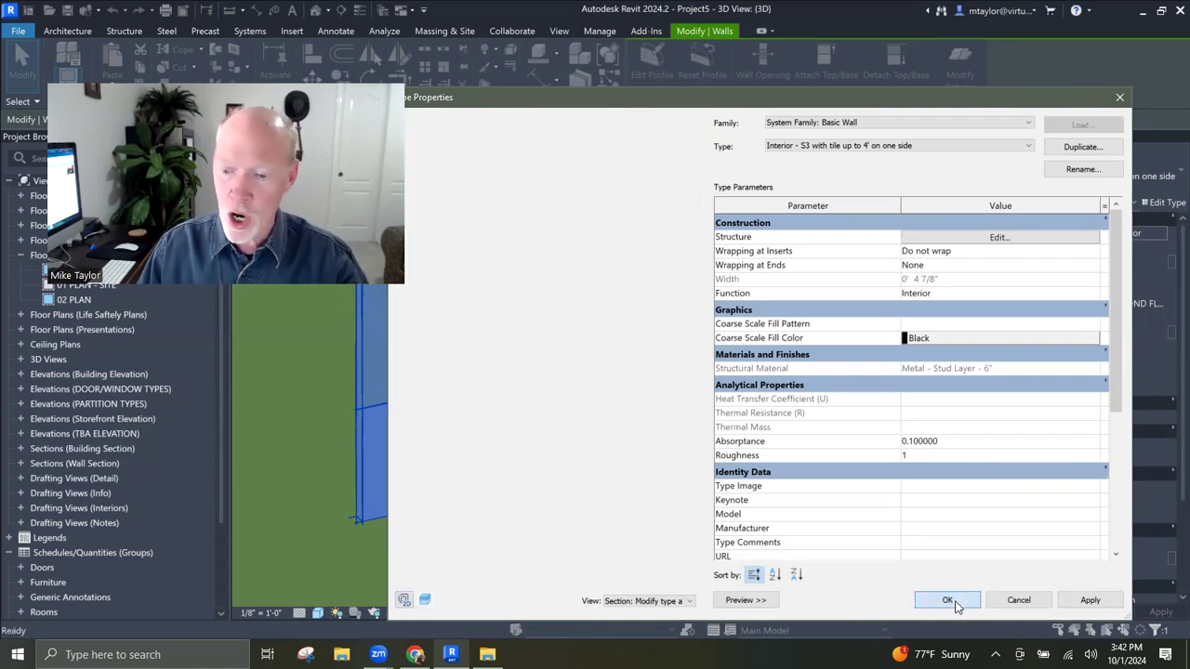
{"action": "left_click", "coordinate": [687, 508]}
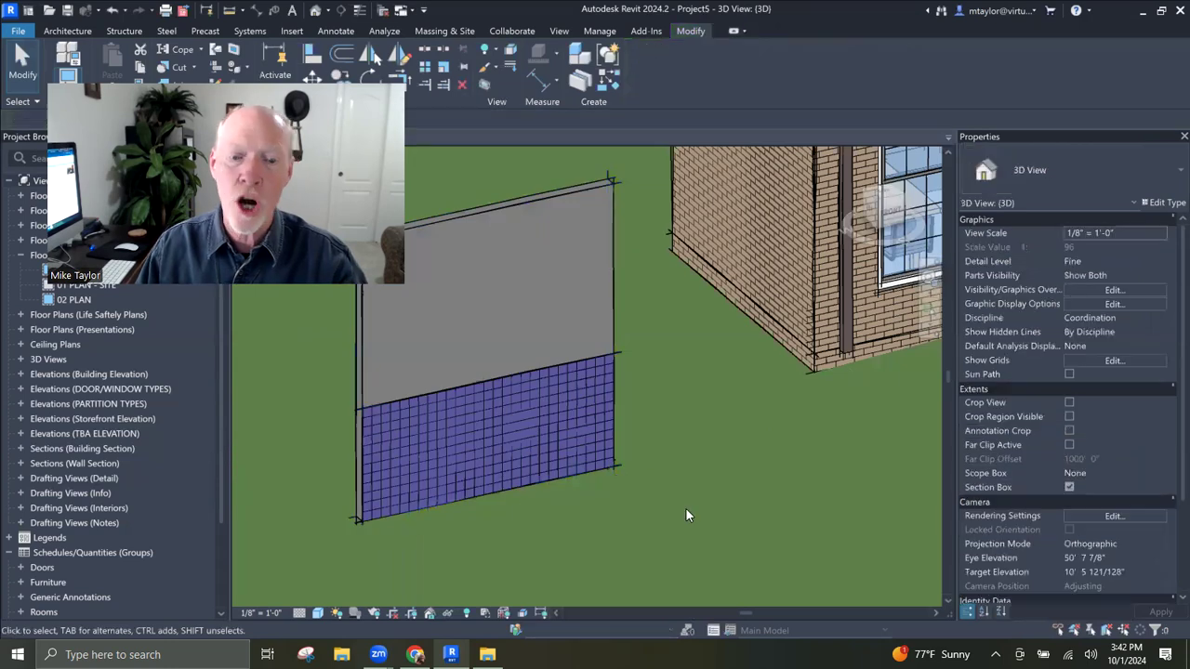
Step: Draw two more chained wall segments of type "Interior - S3 with tile up to 4' on one side" from the existing wall's near end
{"action": "scroll", "coordinate": [558, 509], "scroll_direction": "up", "scroll_amount": 2}
{"action": "middle_click_drag", "start_coordinate": [558, 509], "coordinate": [714, 523]}
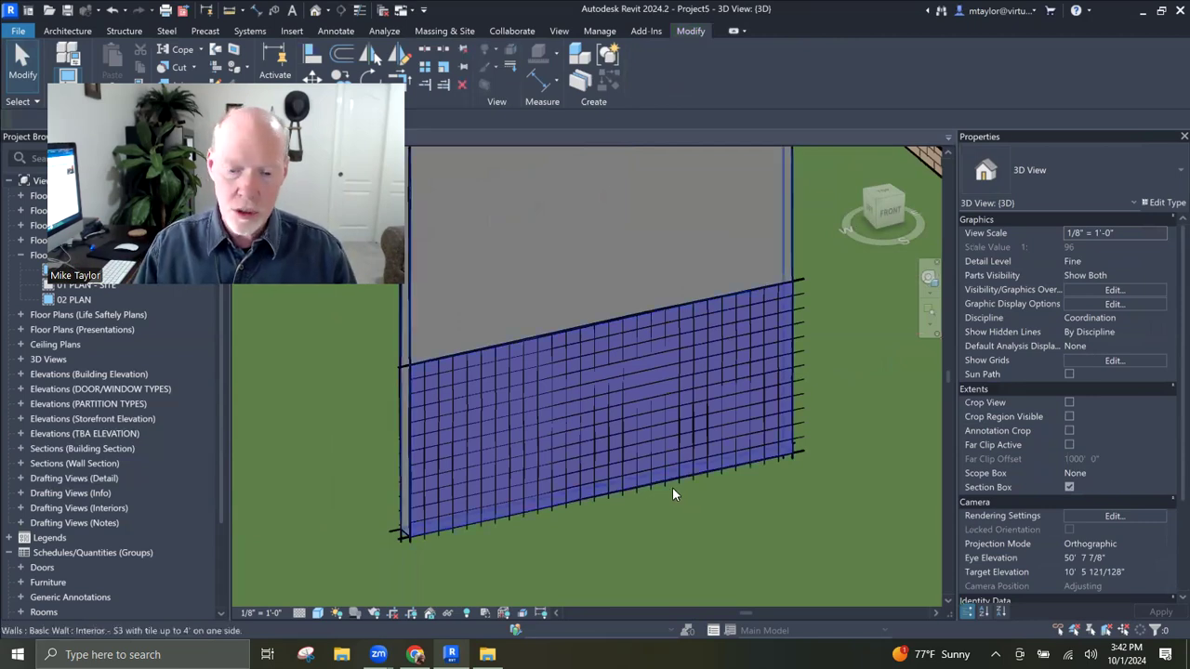
{"action": "scroll", "coordinate": [672, 487], "scroll_direction": "down", "scroll_amount": 2}
{"action": "scroll", "coordinate": [526, 403], "scroll_direction": "down", "scroll_amount": 1}
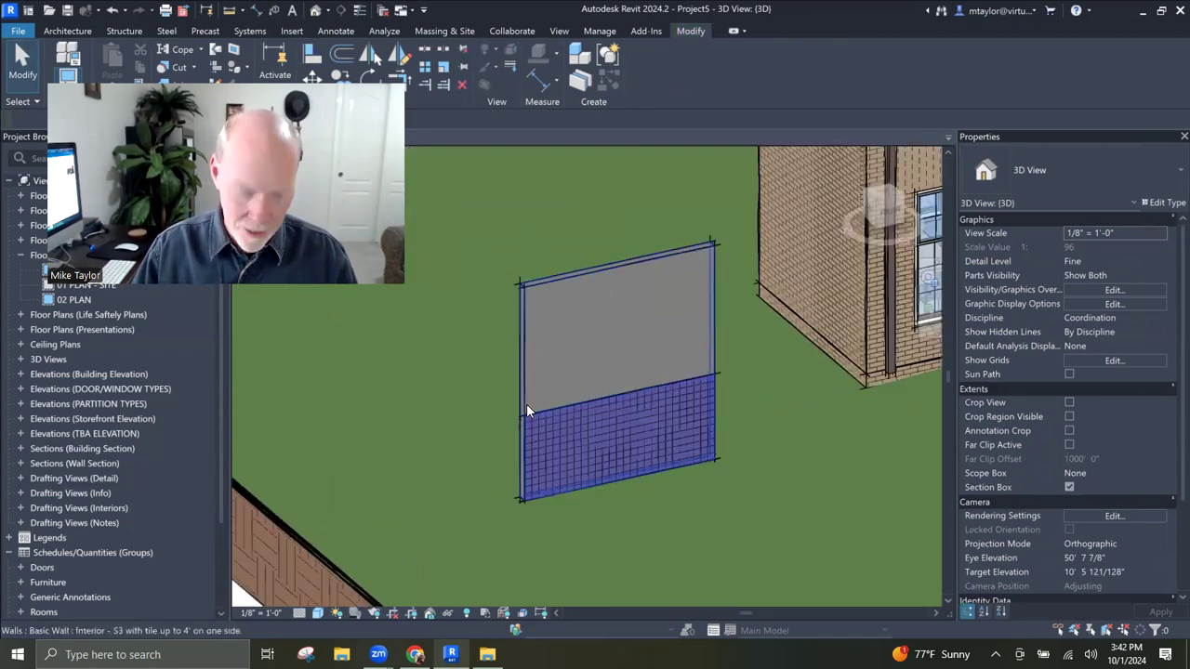
{"action": "left_click", "coordinate": [526, 403]}
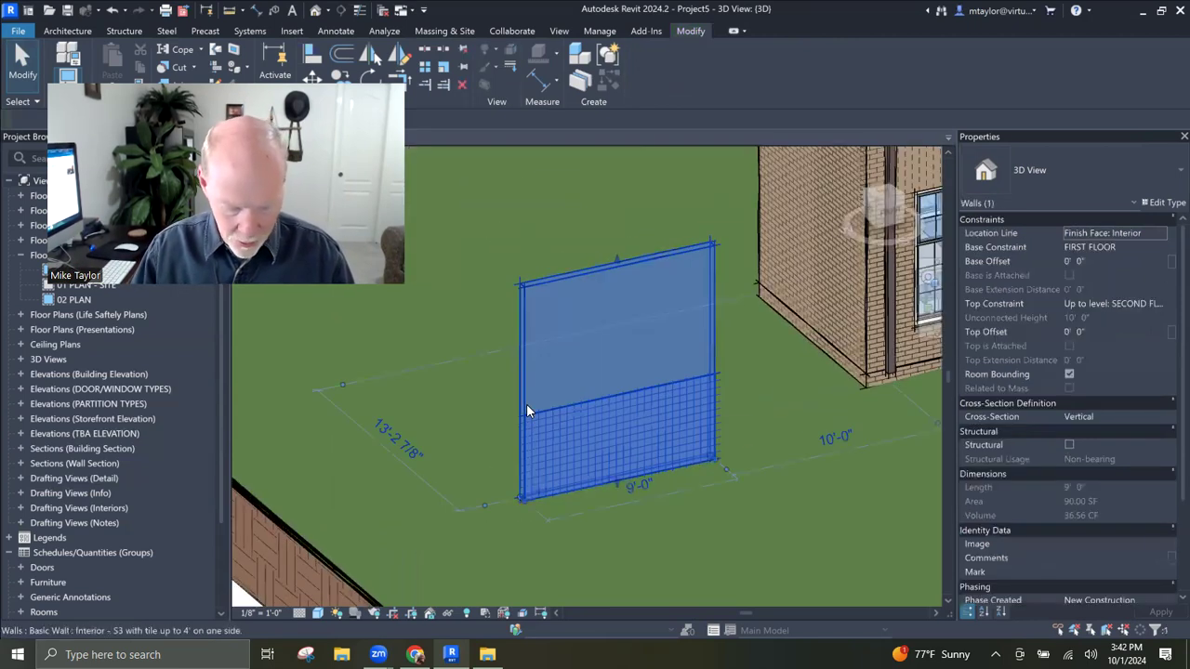
{"action": "key", "text": "w"}
{"action": "key", "text": "a"}
{"action": "left_click", "coordinate": [520, 500]}
{"action": "left_click", "coordinate": [444, 472]}
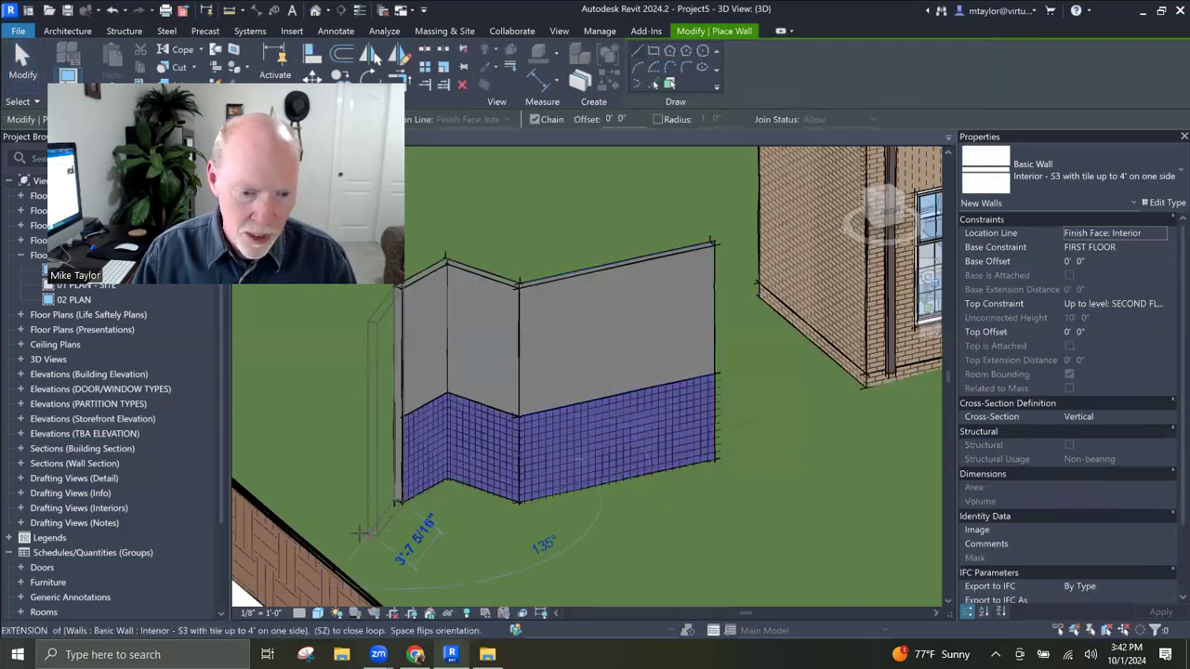
{"action": "key", "text": "Escape"}
{"action": "key", "text": "Escape"}
{"action": "middle_click_drag", "start_coordinate": [518, 519], "coordinate": [629, 553]}
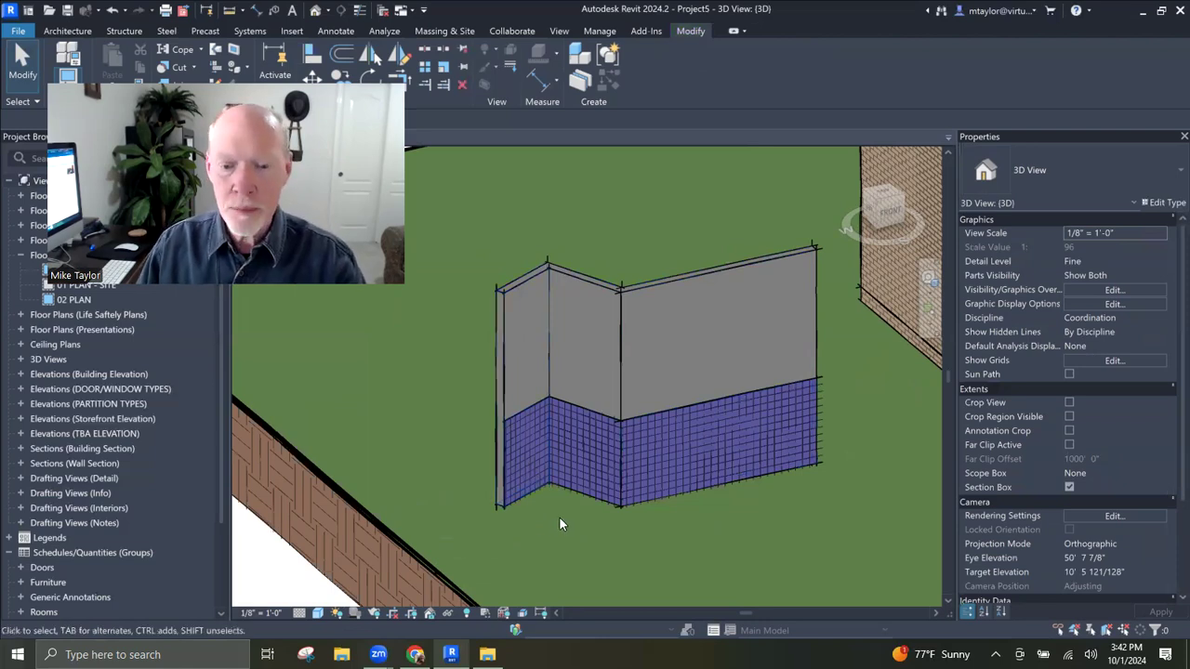
{"action": "scroll", "coordinate": [559, 518], "scroll_direction": "up", "scroll_amount": 2}
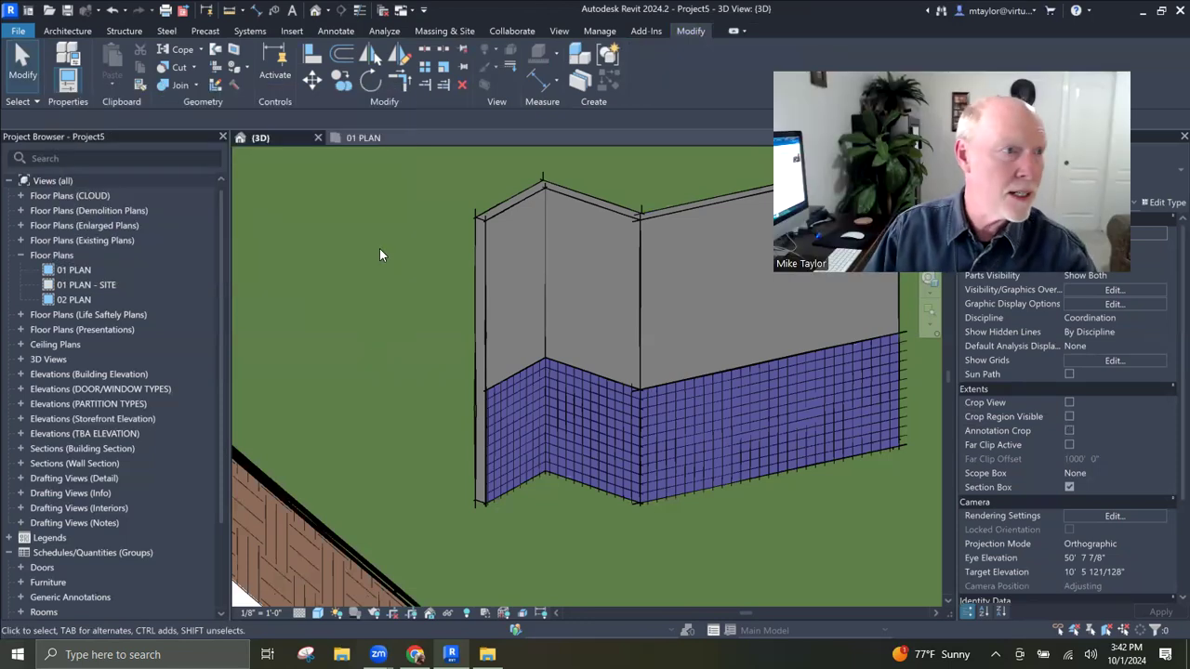
Step: Create a new family from the Profile.rft template in the English-Imperial folder
{"action": "left_click", "coordinate": [18, 30]}
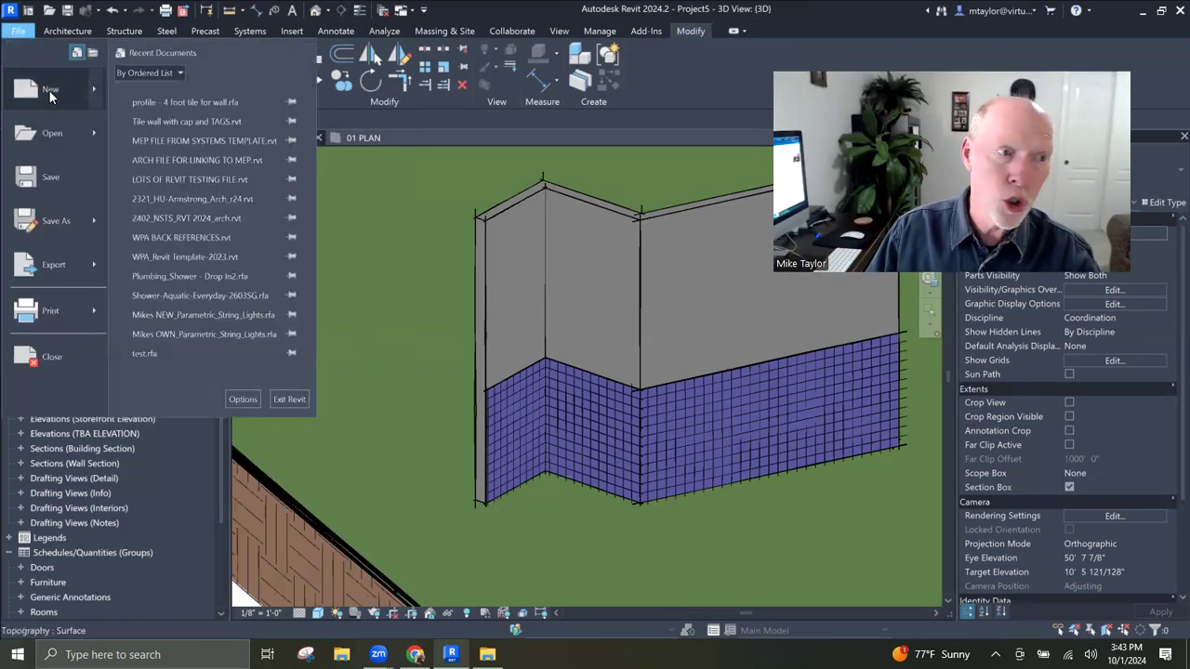
{"action": "mouse_move", "coordinate": [50, 90]}
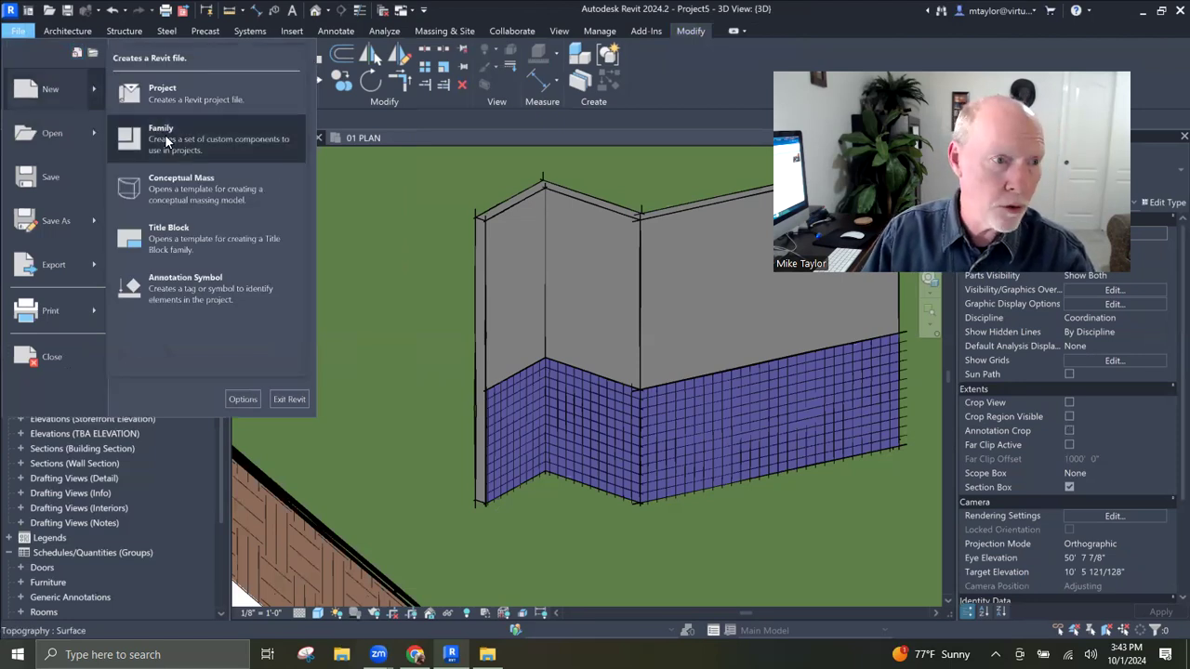
{"action": "left_click", "coordinate": [541, 416]}
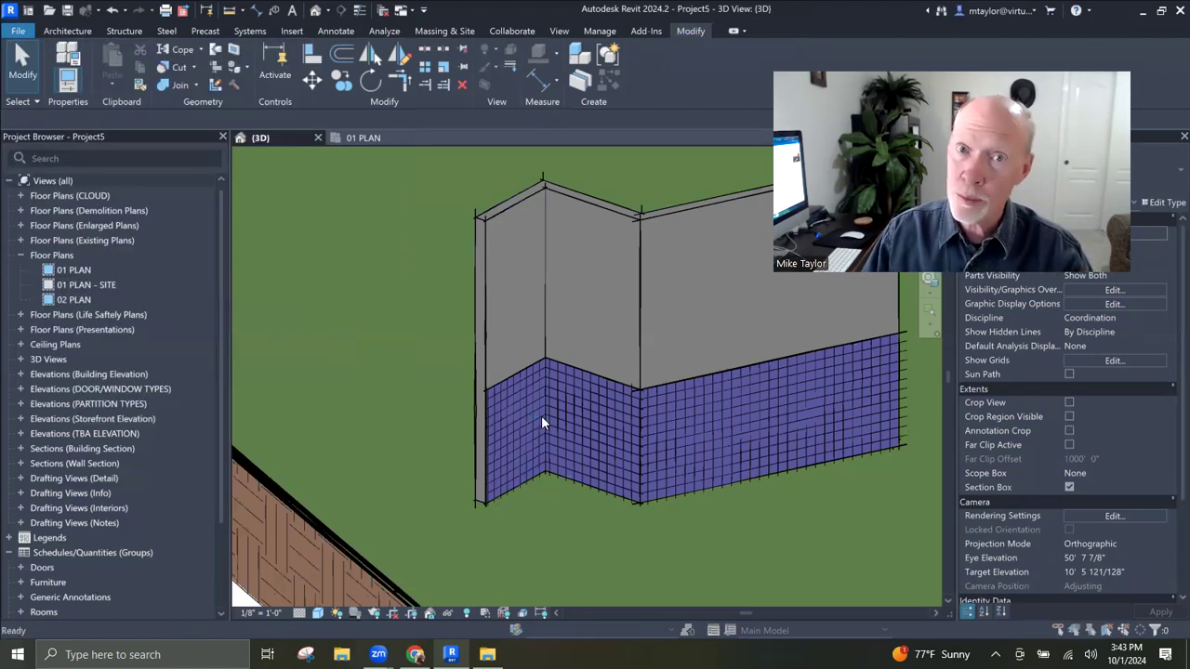
{"action": "scroll", "coordinate": [310, 307], "scroll_direction": "down", "scroll_amount": 5}
{"action": "scroll", "coordinate": [310, 320], "scroll_direction": "down", "scroll_amount": 15}
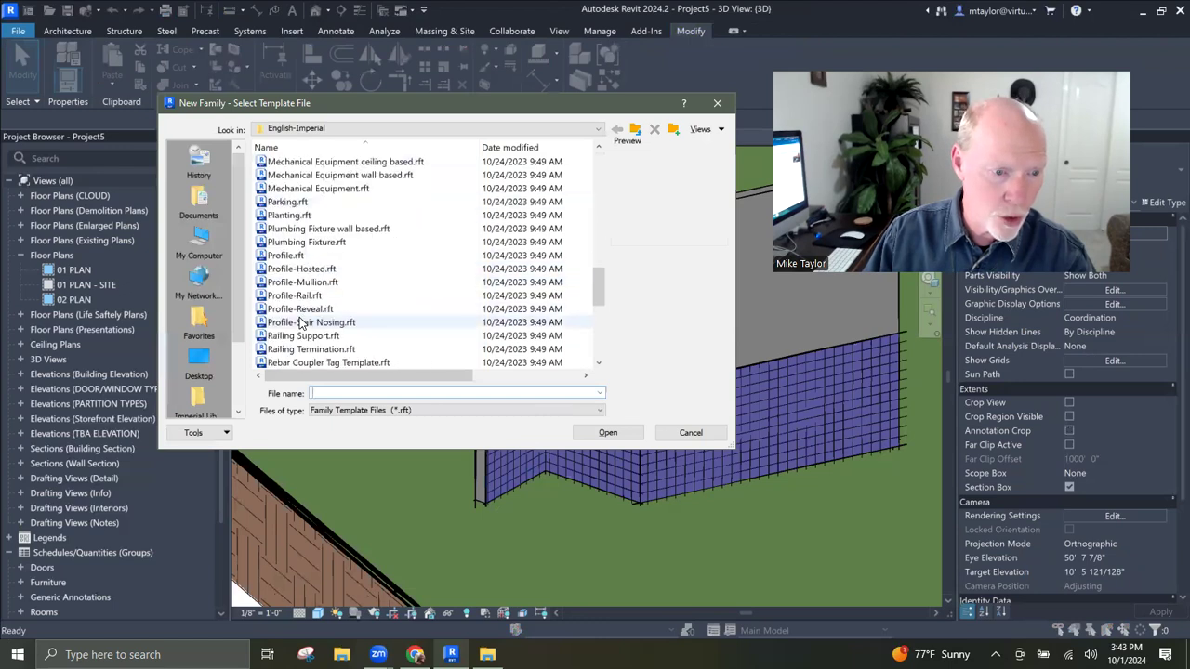
{"action": "scroll", "coordinate": [291, 237], "scroll_direction": "up", "scroll_amount": 3}
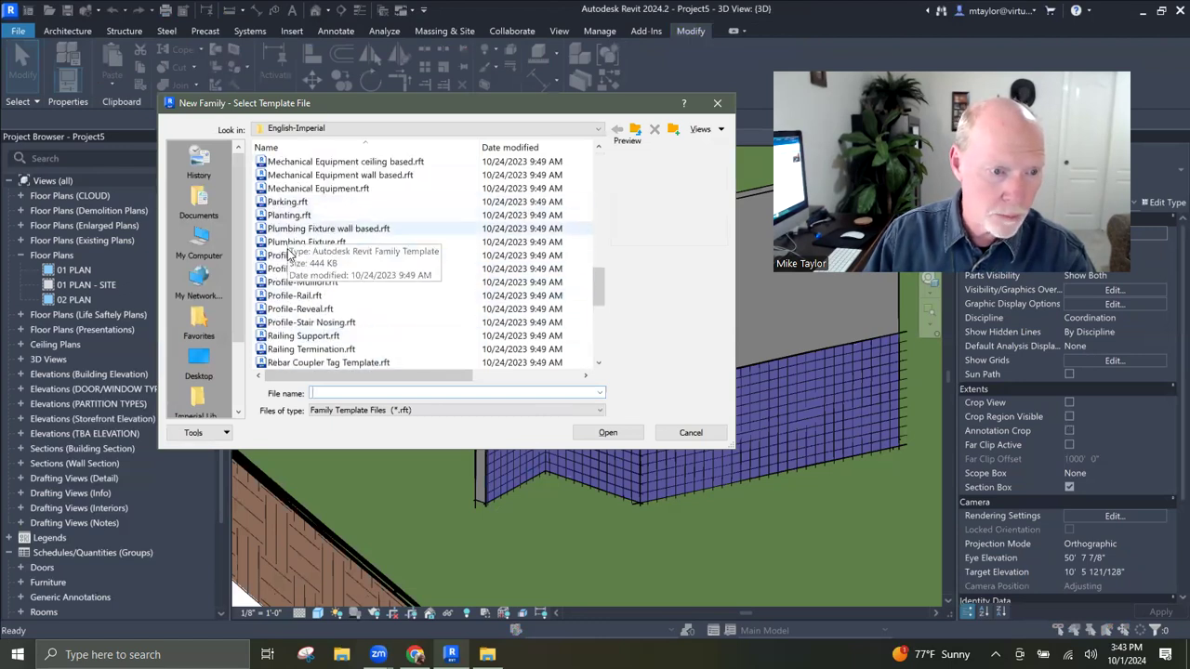
{"action": "left_click", "coordinate": [287, 255]}
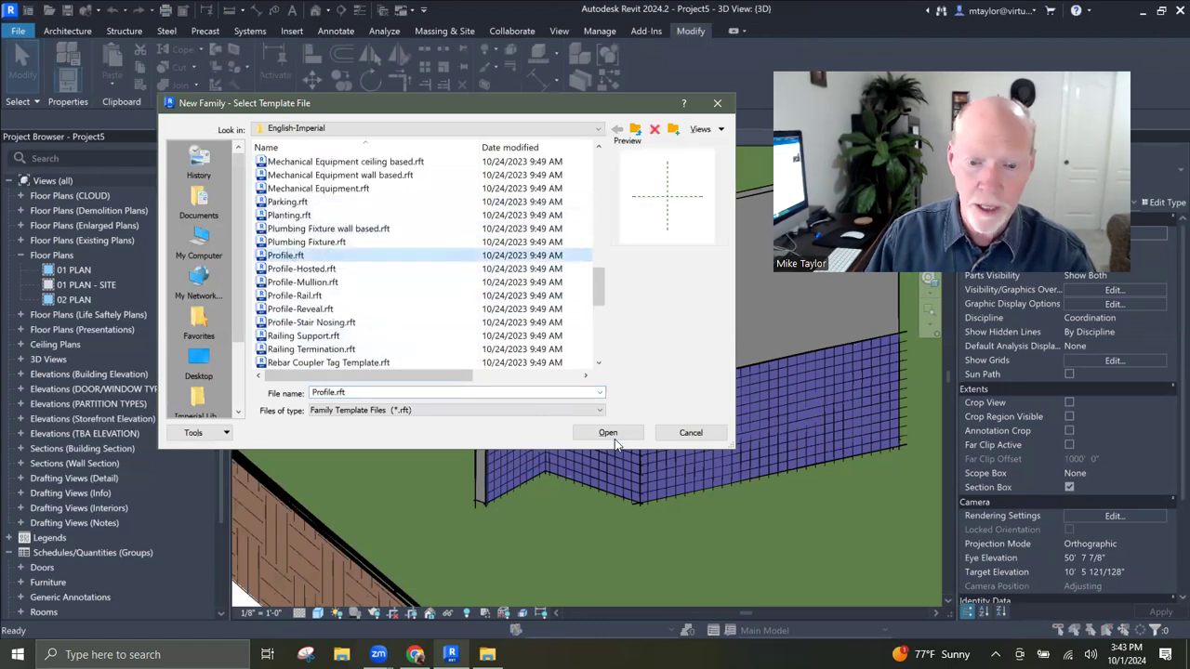
{"action": "left_click", "coordinate": [608, 432]}
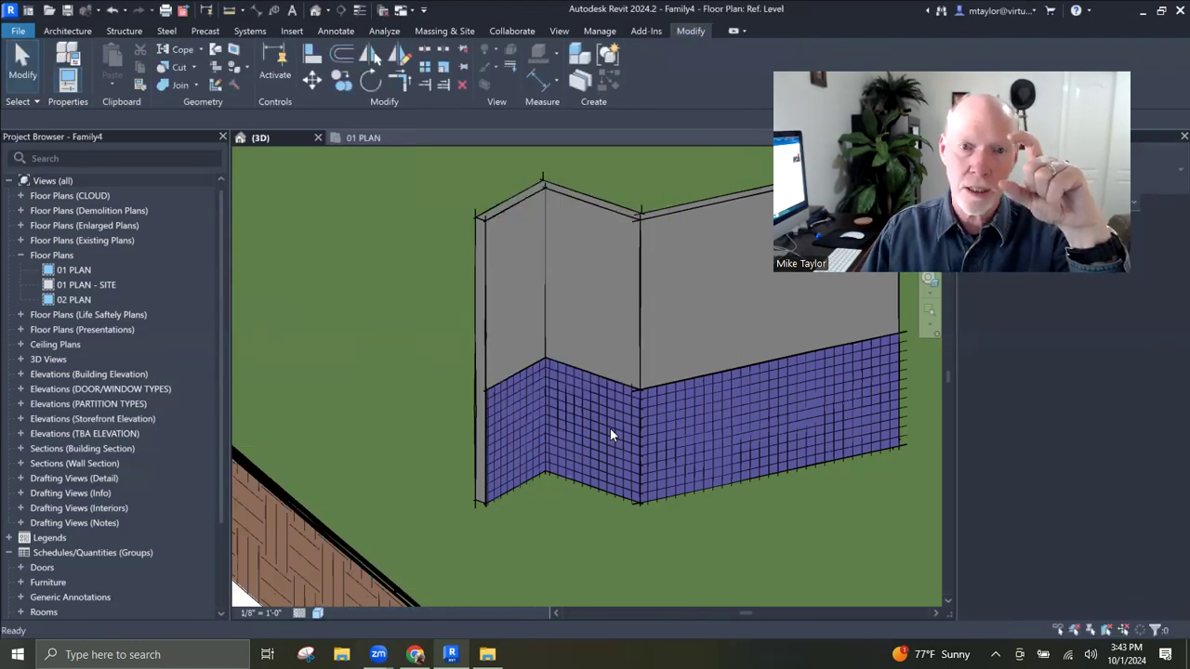
Step: Draw a closed rectangular profile 4" high and 1/4" wide, starting at the intersection of the two reference planes
{"action": "scroll", "coordinate": [596, 385], "scroll_direction": "up", "scroll_amount": 3}
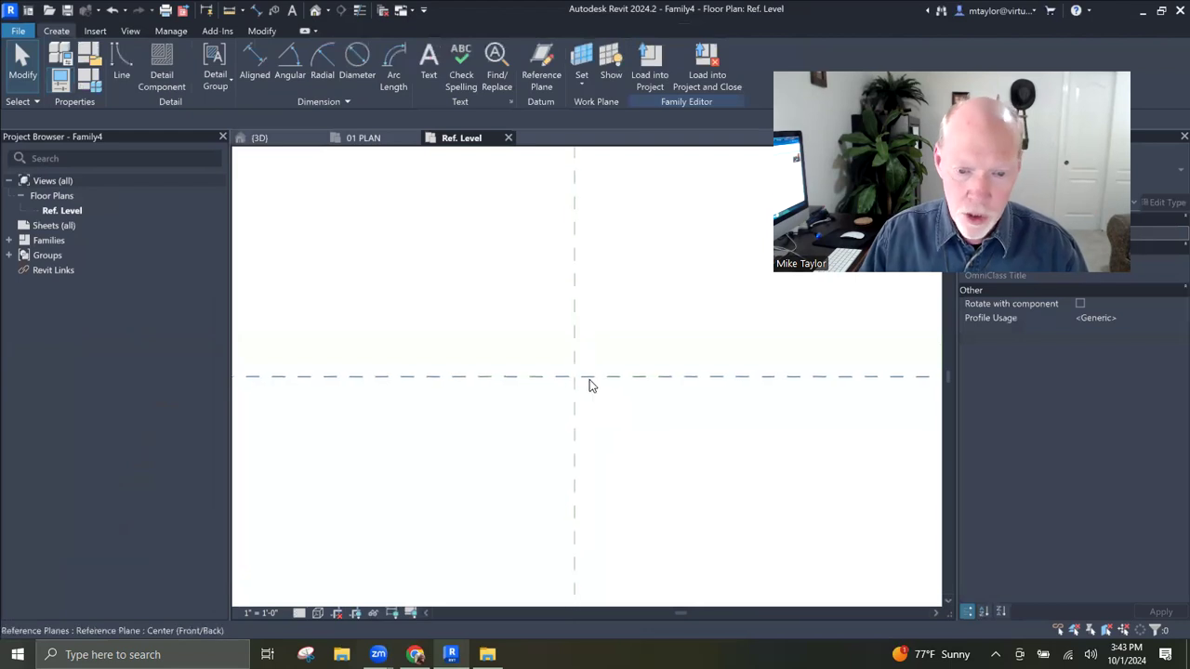
{"action": "left_click", "coordinate": [119, 60]}
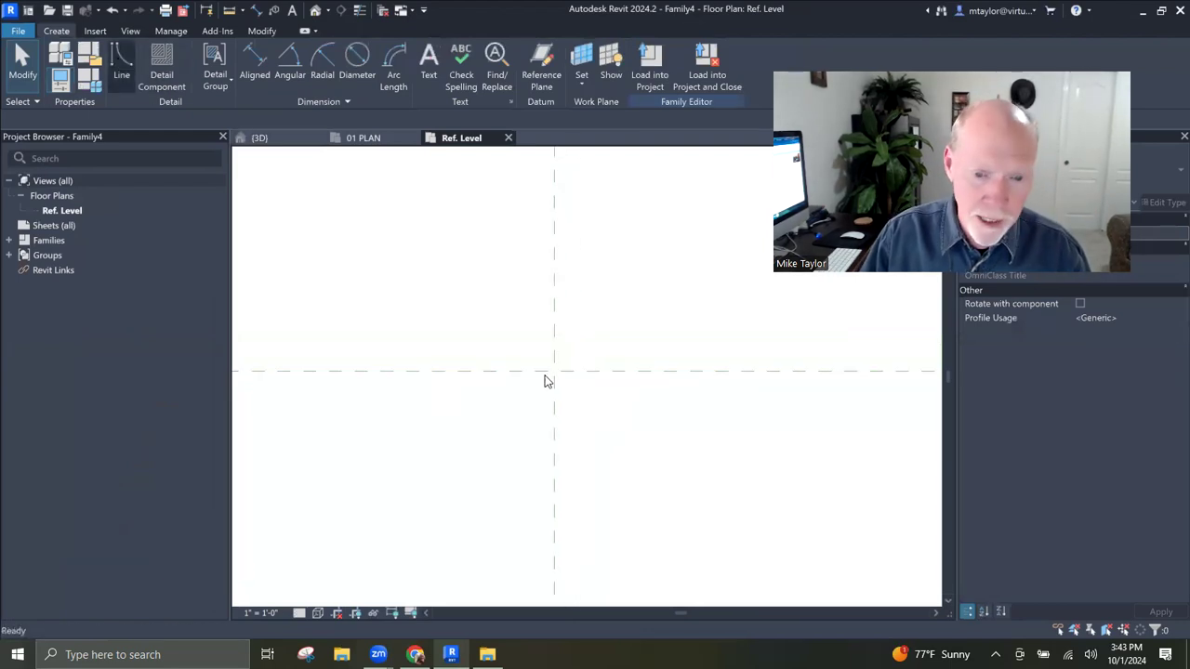
{"action": "left_click", "coordinate": [554, 371]}
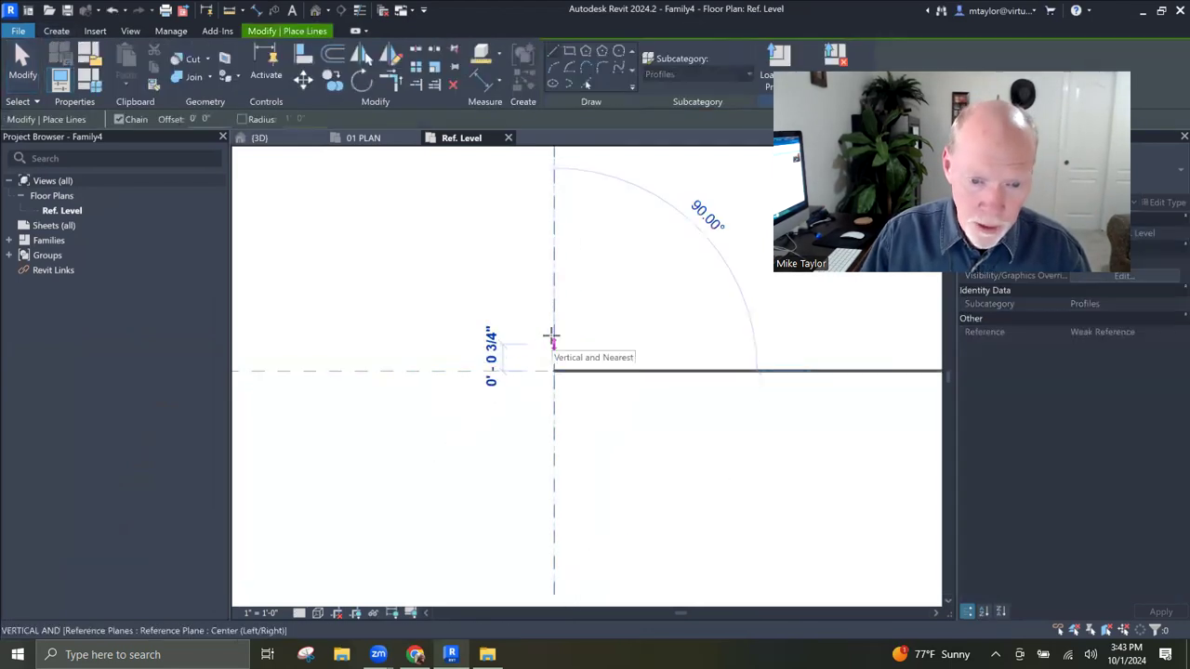
{"action": "type", "text": "4"}
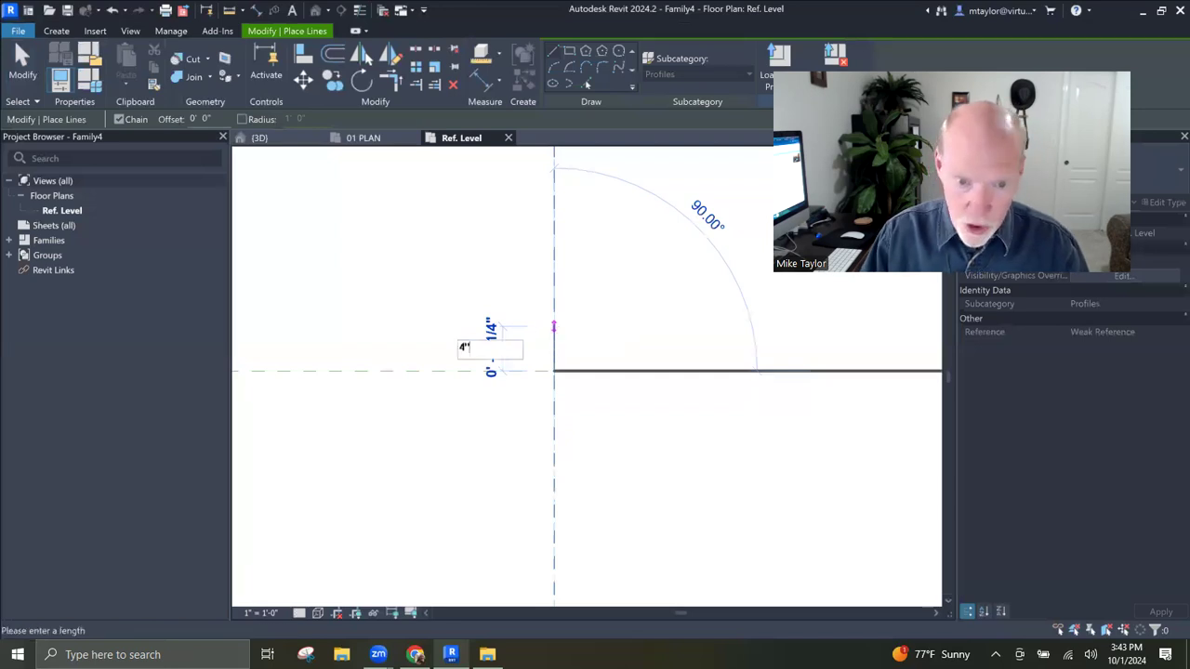
{"action": "key", "text": "Return"}
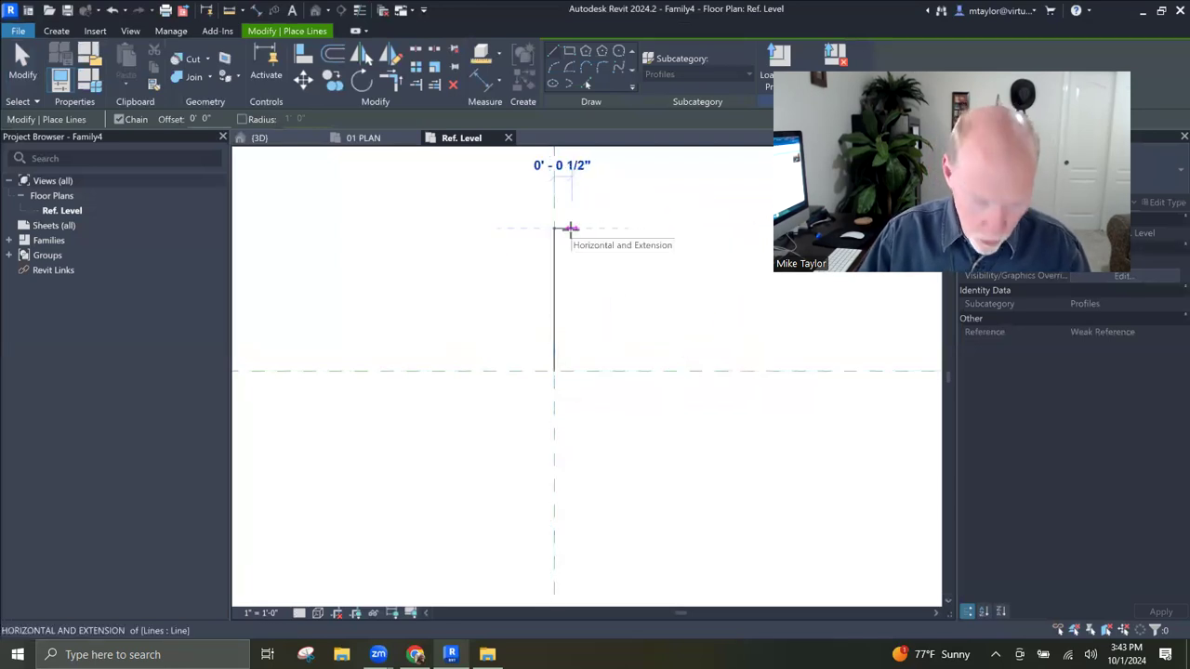
{"action": "type", "text": "1/4"}
{"action": "key", "text": "Return"}
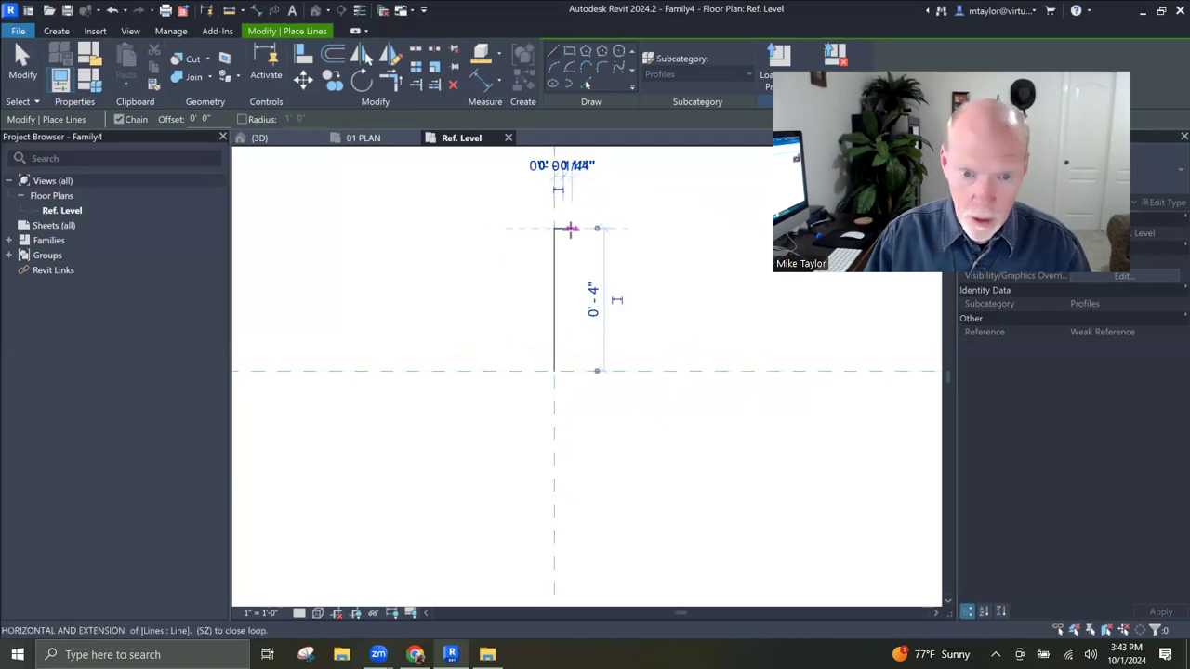
{"action": "left_click", "coordinate": [563, 370]}
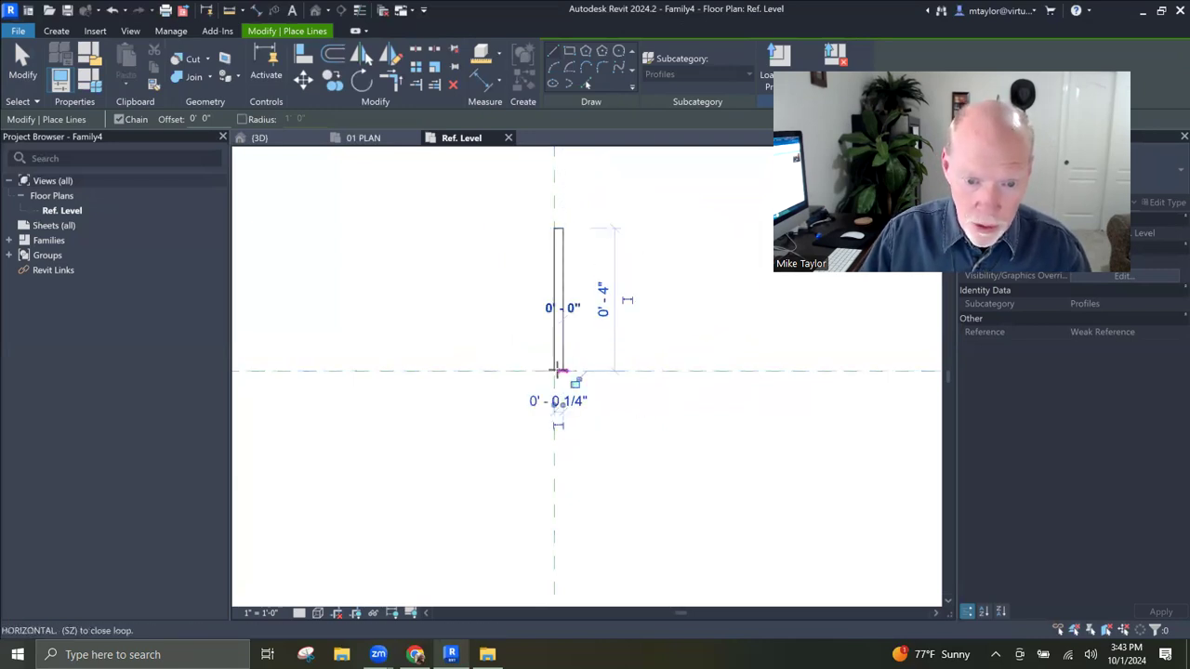
{"action": "scroll", "coordinate": [621, 390], "scroll_direction": "down", "scroll_amount": 1}
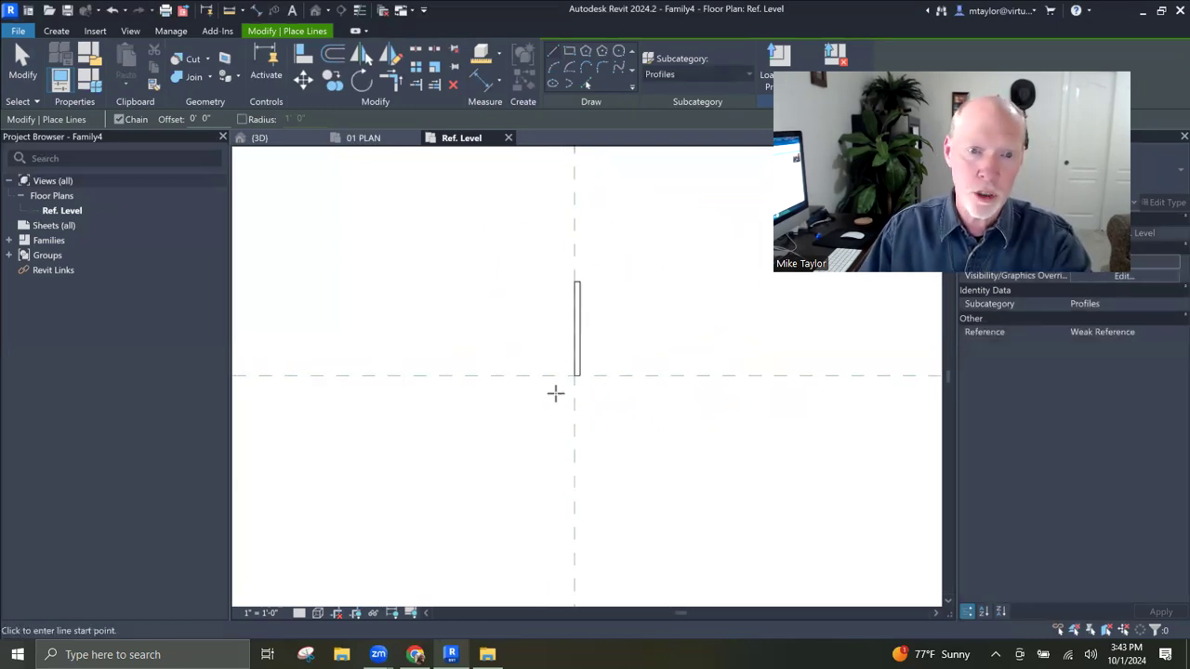
Step: Save the family as "profile - 4 inch tile cap" in the REVIT LOCALS folder, then load it into the project and close it
{"action": "left_click", "coordinate": [67, 11]}
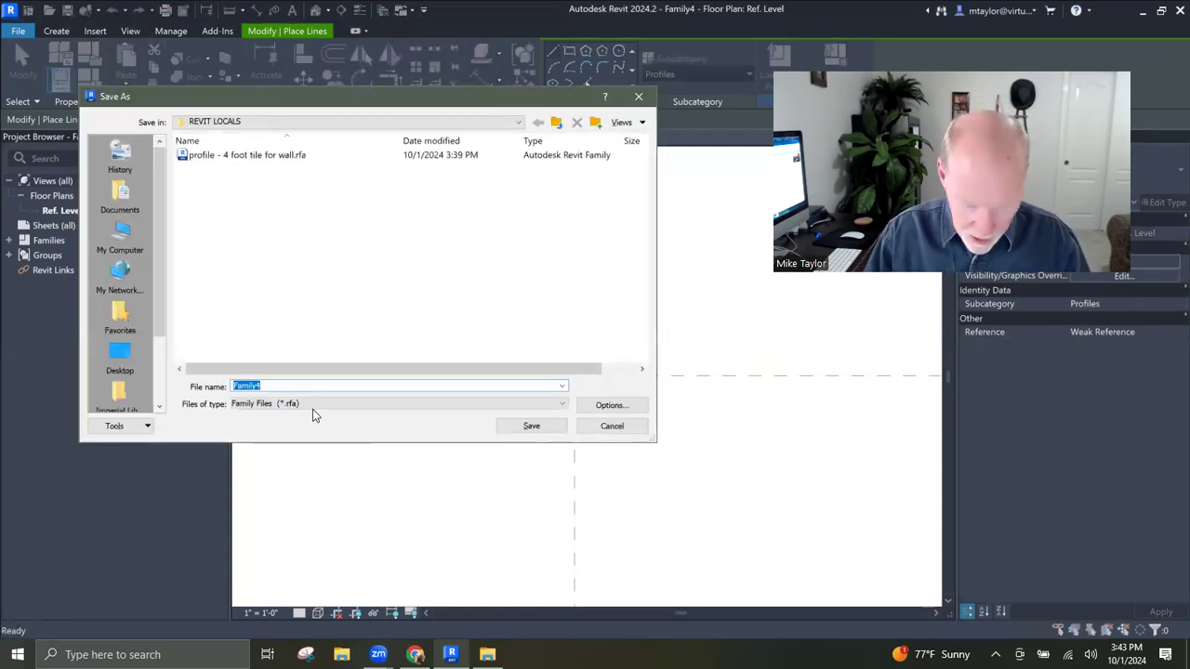
{"action": "type", "text": "profile"}
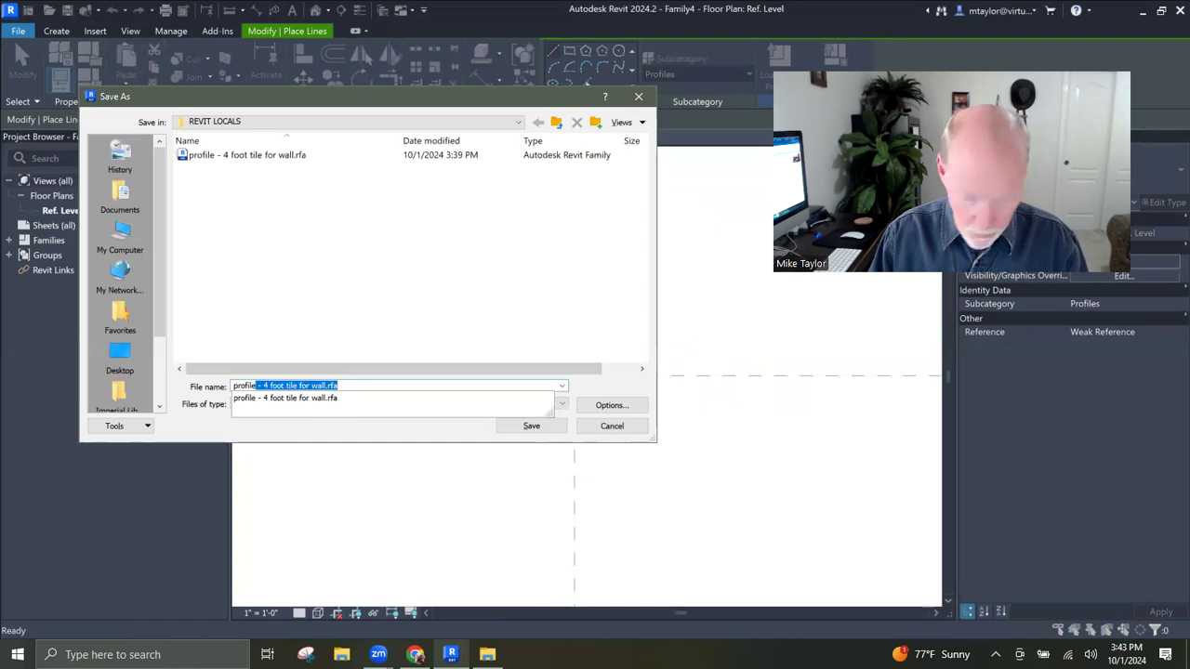
{"action": "type", "text": " - tile cap"}
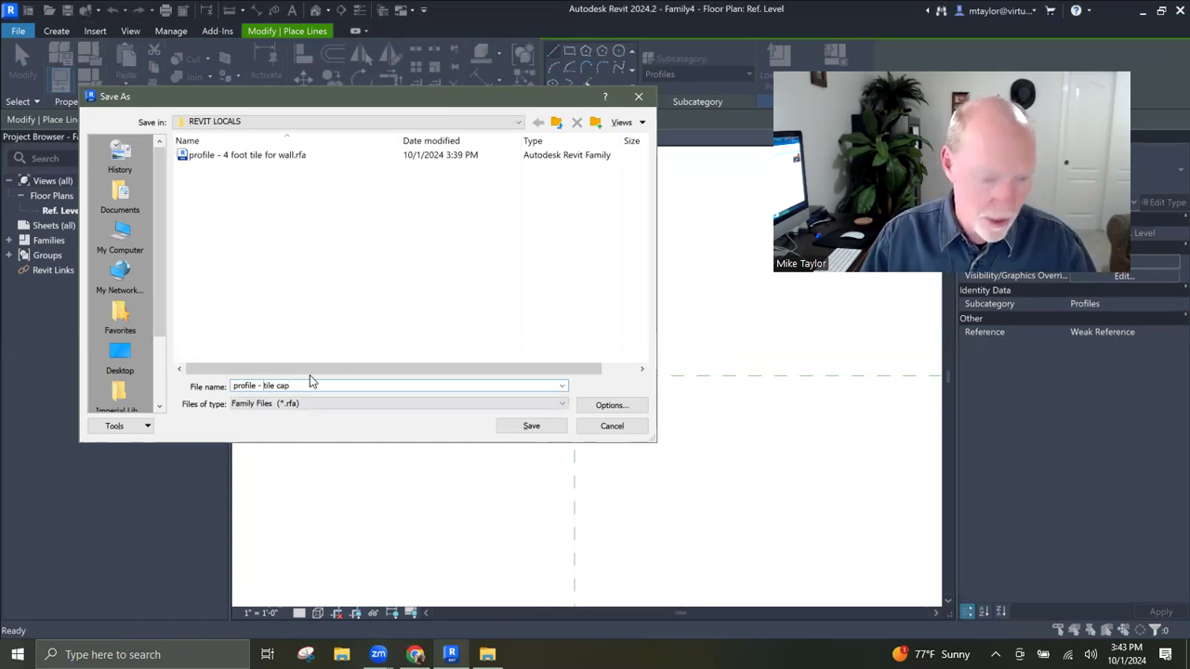
{"action": "left_click", "coordinate": [263, 385]}
{"action": "type", "text": "4 "}
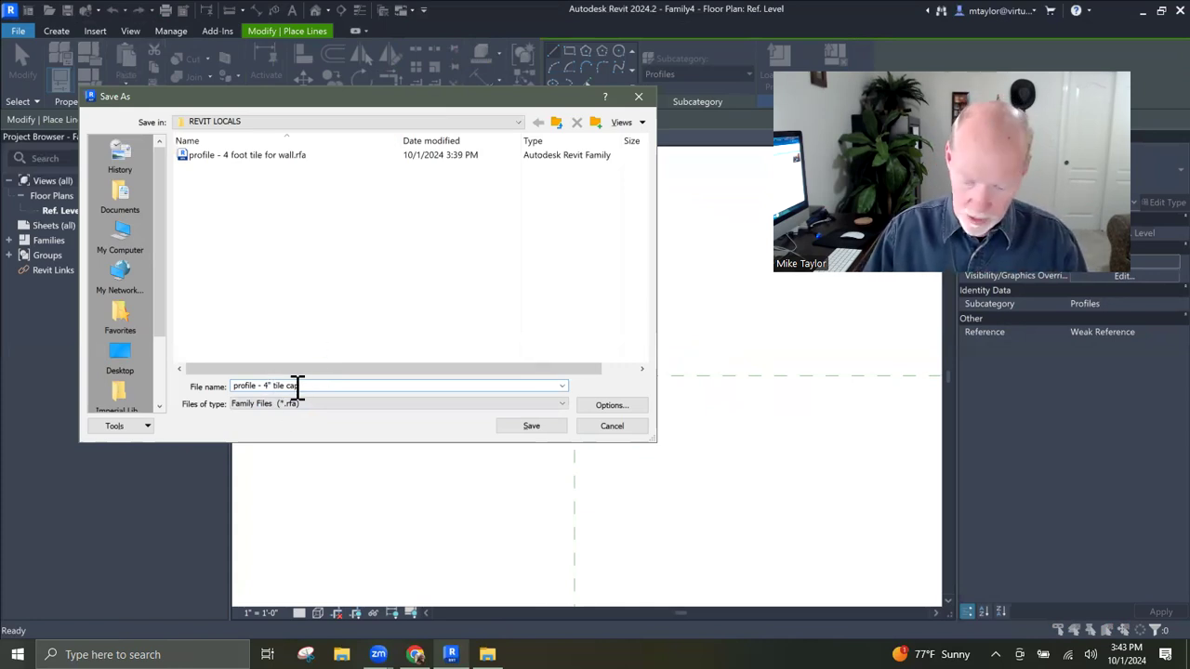
{"action": "type", "text": " inch"}
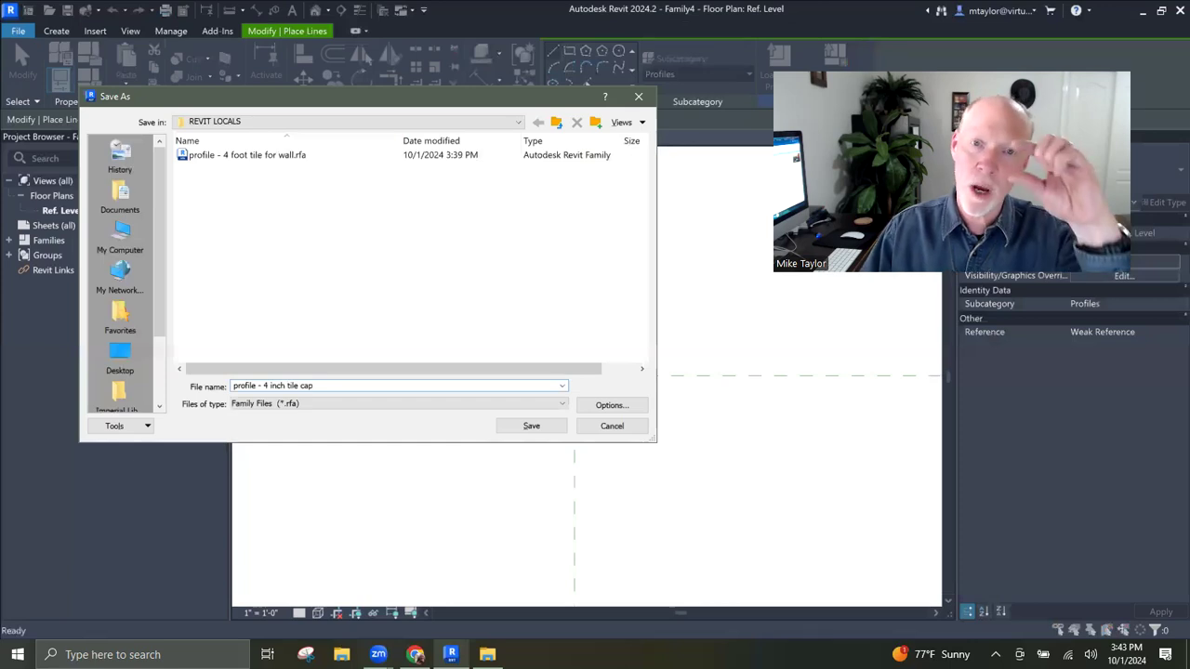
{"action": "left_click", "coordinate": [535, 429]}
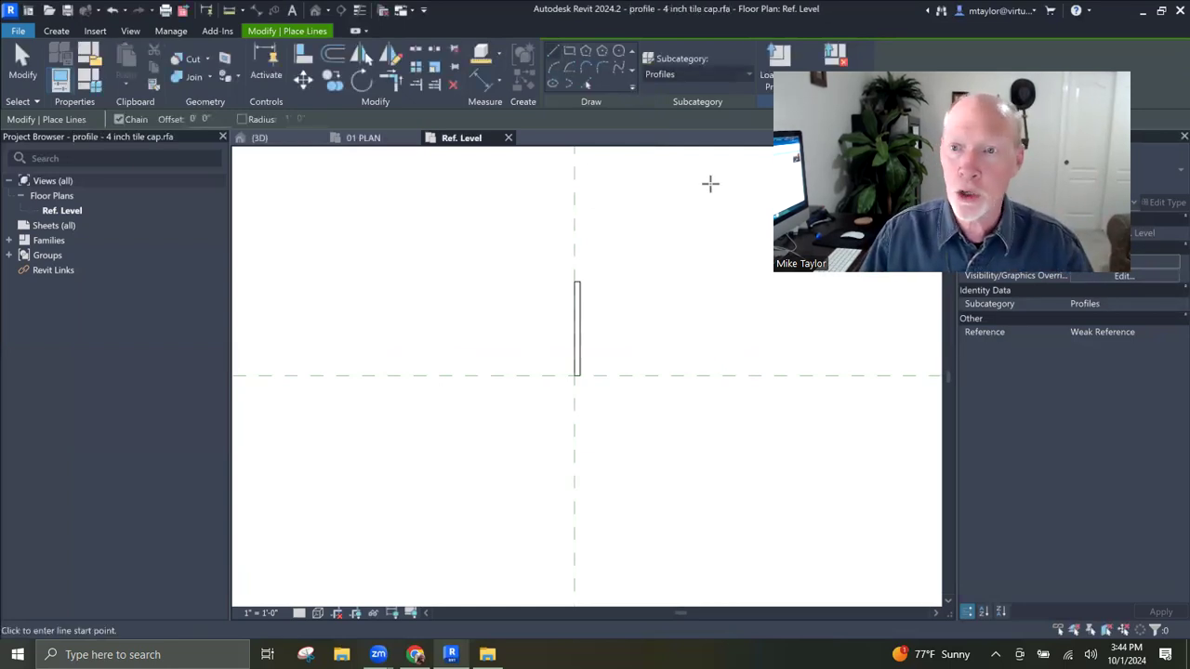
{"action": "left_click", "coordinate": [845, 51]}
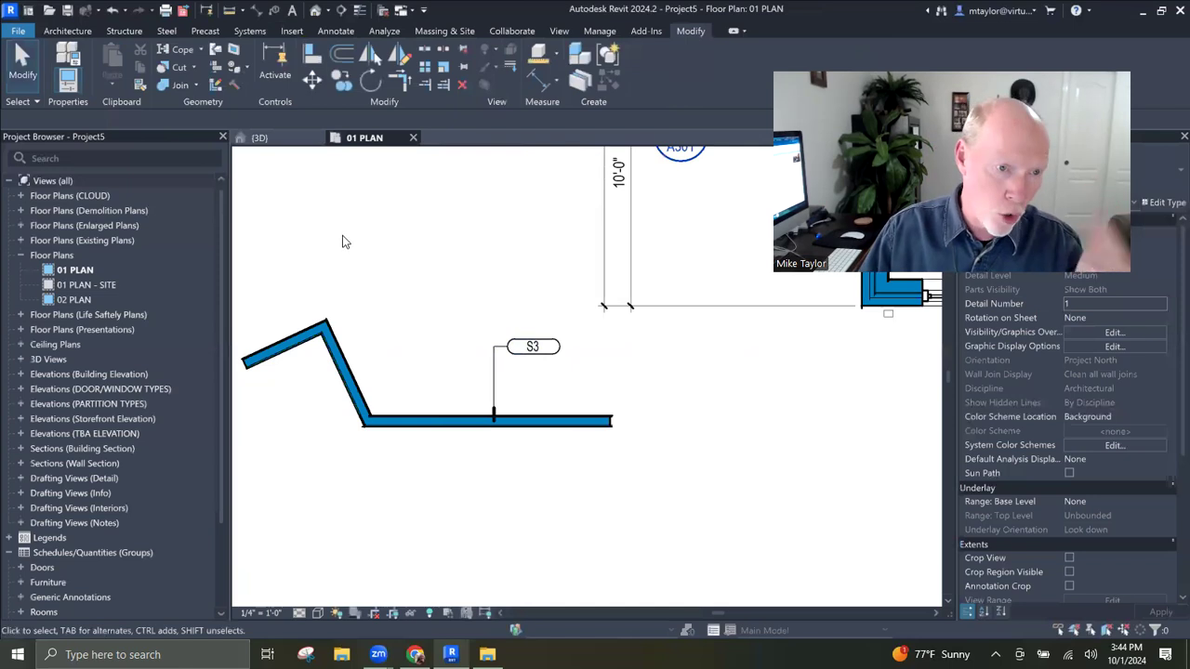
Step: Add a second wall sweep using the "profile - 4 inch tile cap" profile to the horizontal wall's type structure
{"action": "left_click", "coordinate": [597, 420]}
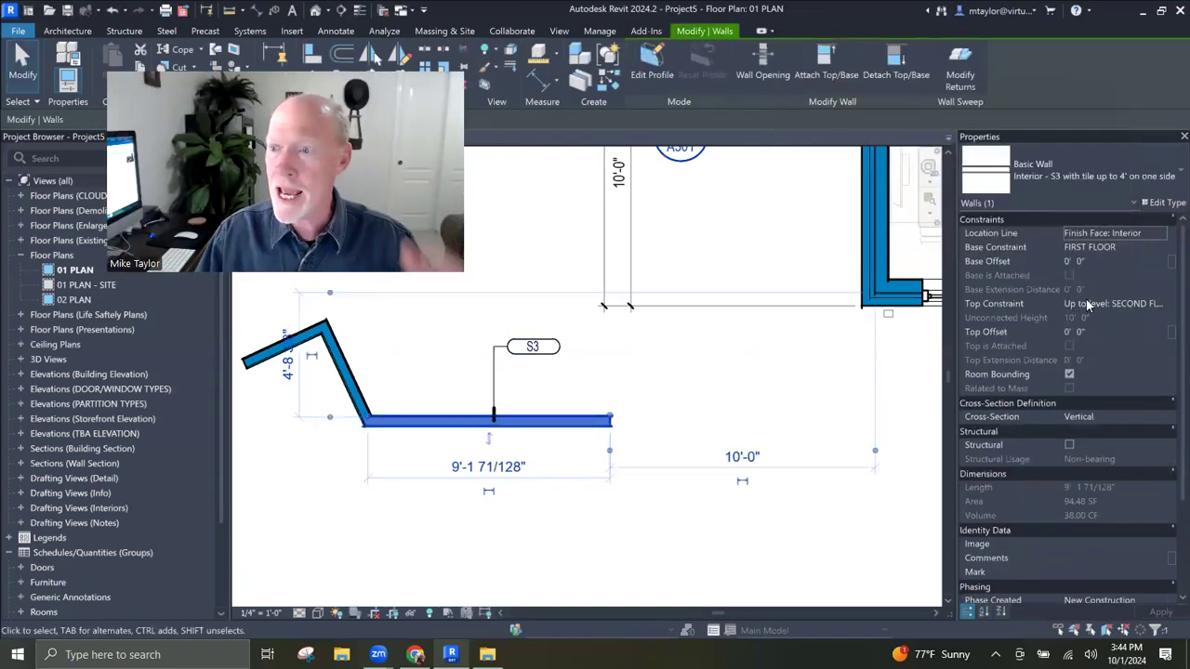
{"action": "left_click", "coordinate": [1158, 204]}
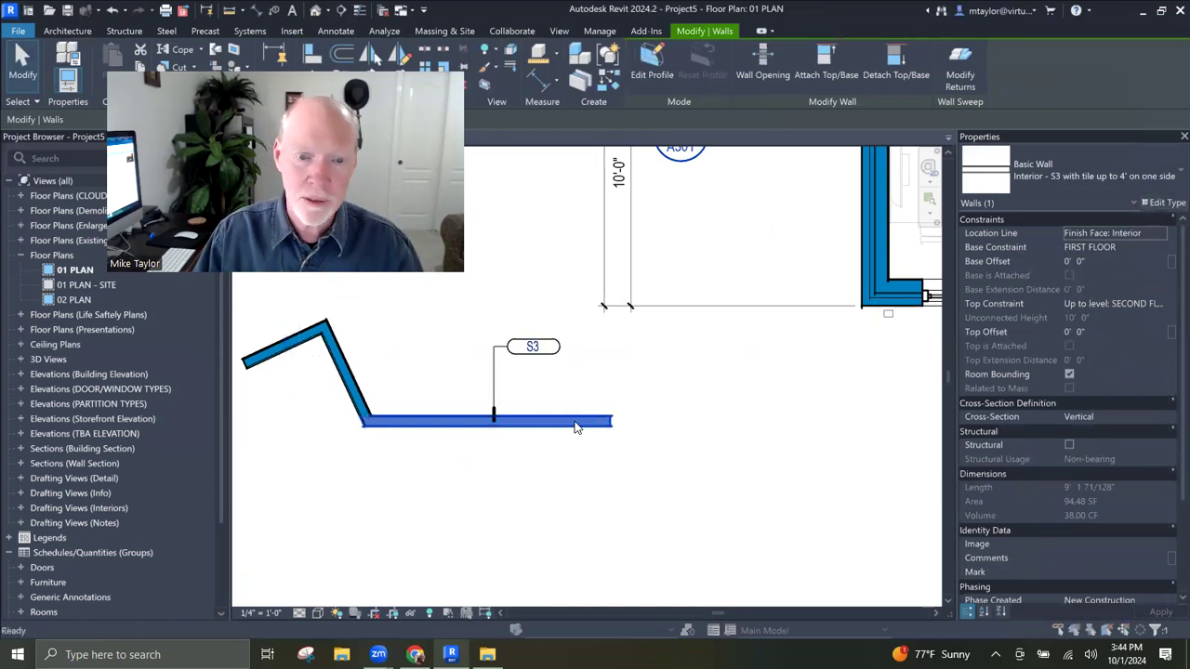
{"action": "left_click", "coordinate": [998, 237]}
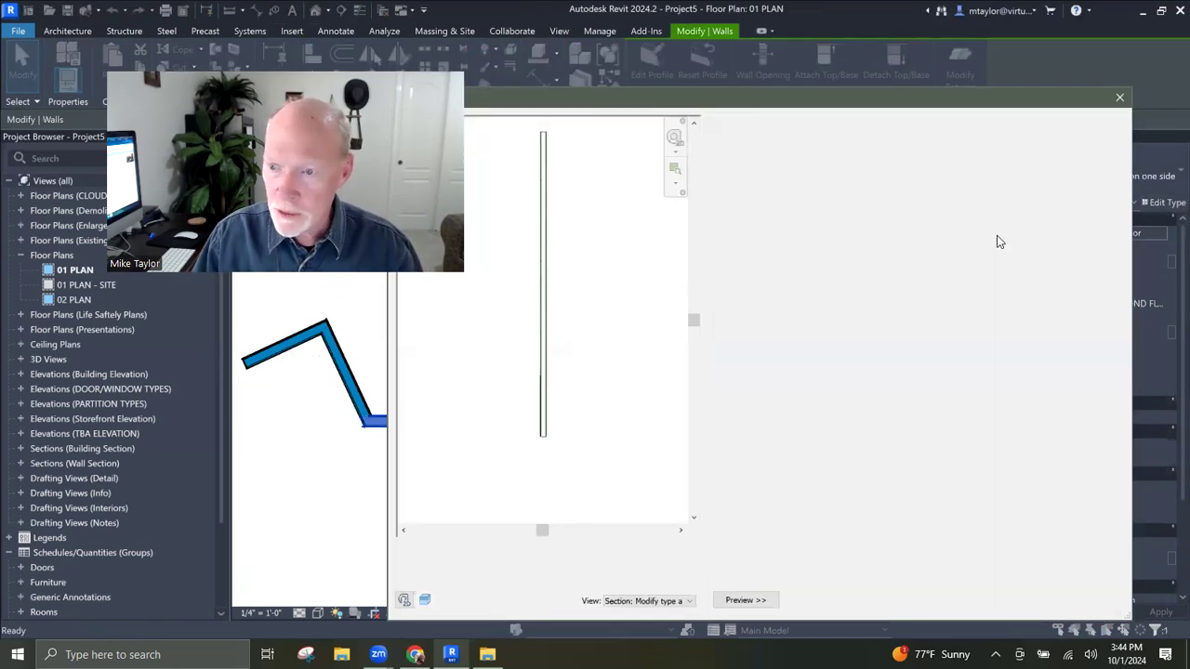
{"action": "left_click", "coordinate": [958, 515]}
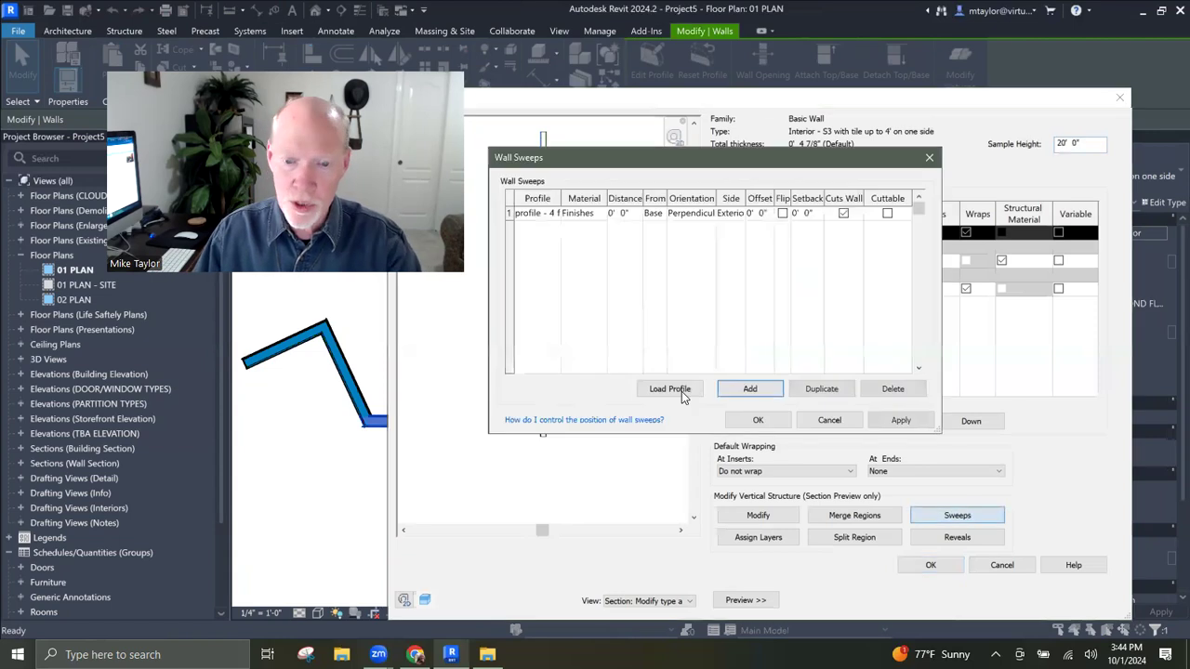
{"action": "left_click", "coordinate": [749, 389]}
{"action": "left_click", "coordinate": [551, 231]}
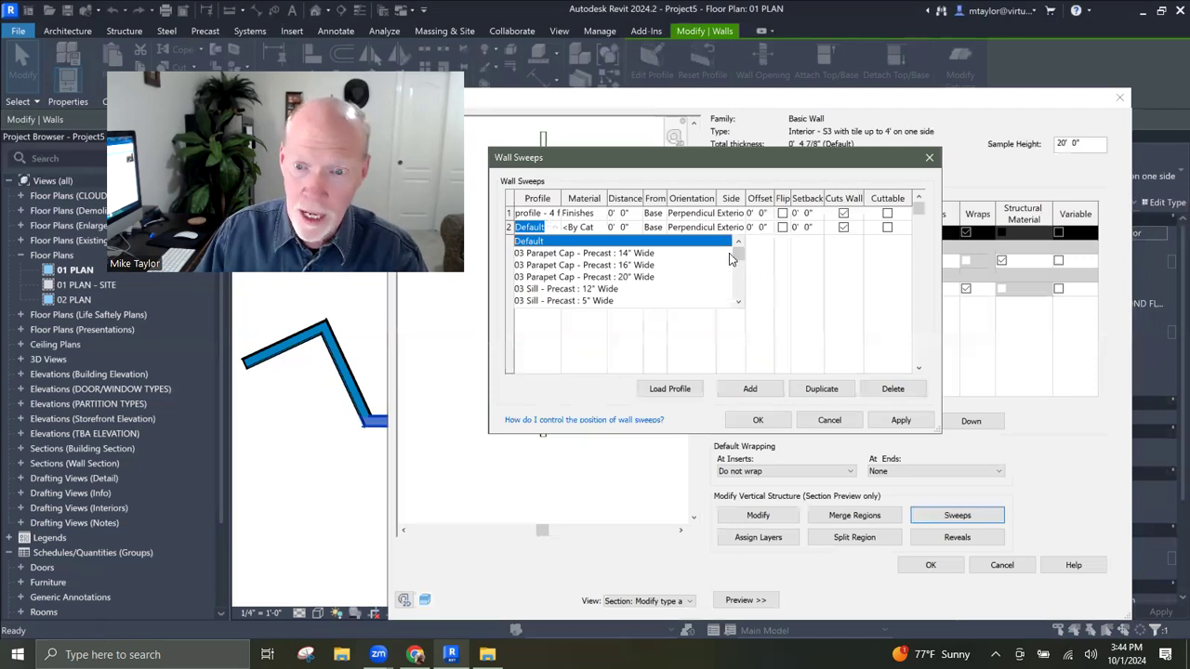
{"action": "left_click_drag", "start_coordinate": [738, 258], "coordinate": [737, 290]}
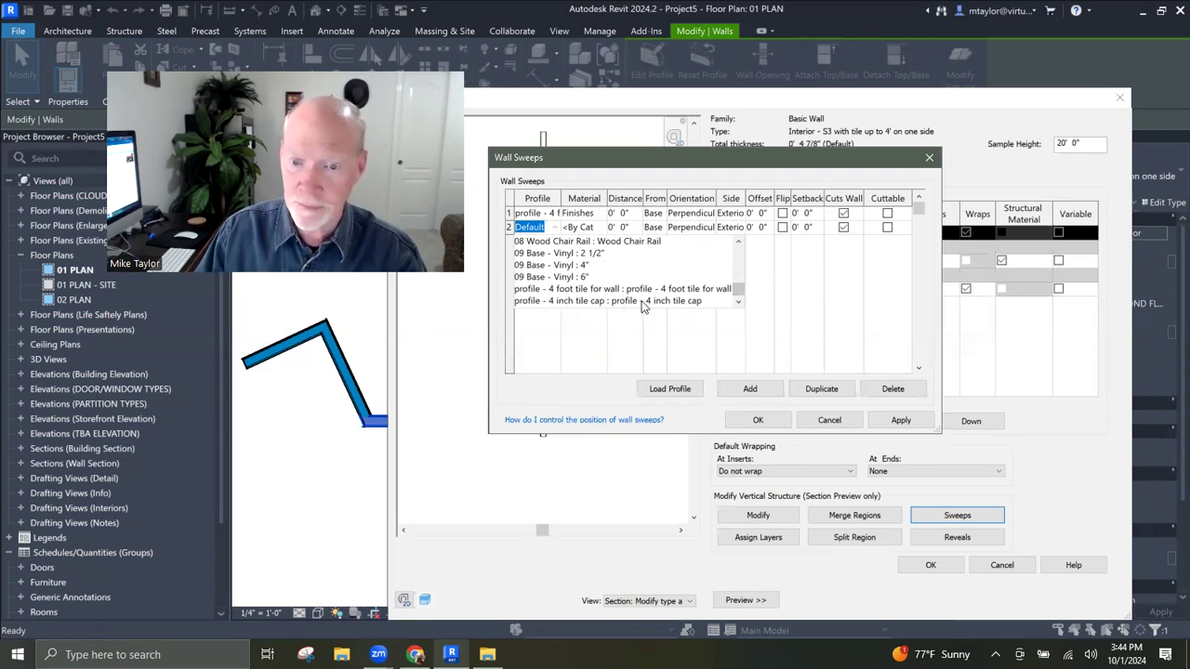
{"action": "left_click", "coordinate": [609, 302]}
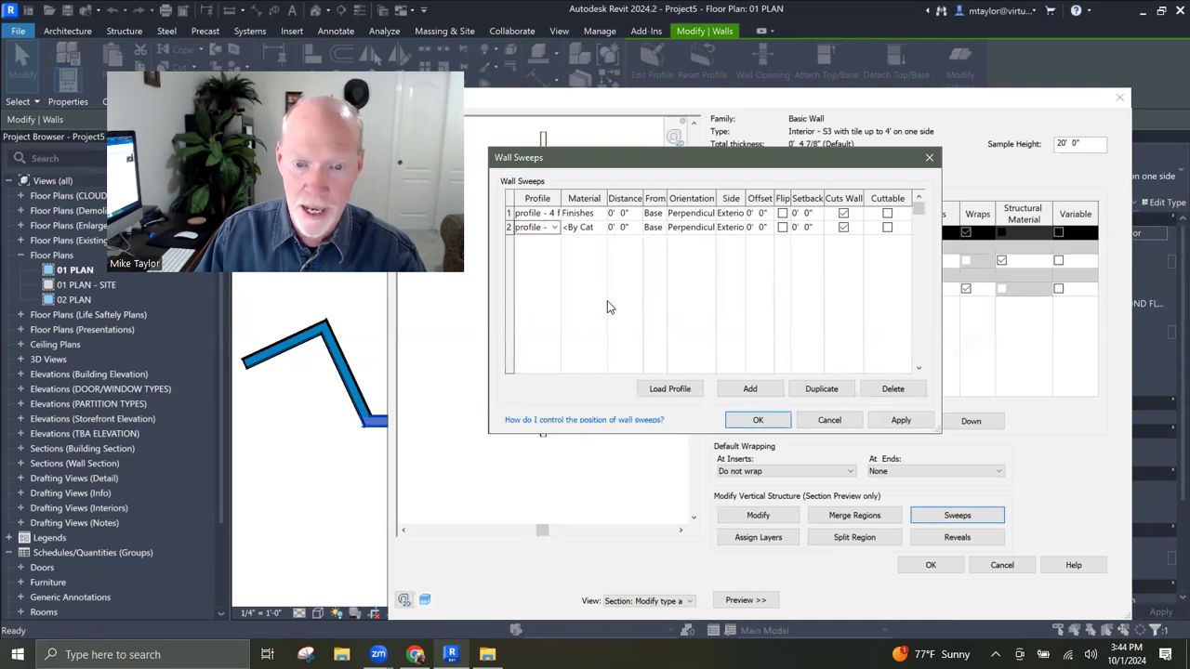
Step: Assign the material "Finishes - Interior - Ceramic Tile - 4" Blue" to the tile cap sweep and widen the Material column
{"action": "left_click", "coordinate": [602, 244]}
{"action": "left_click", "coordinate": [600, 228]}
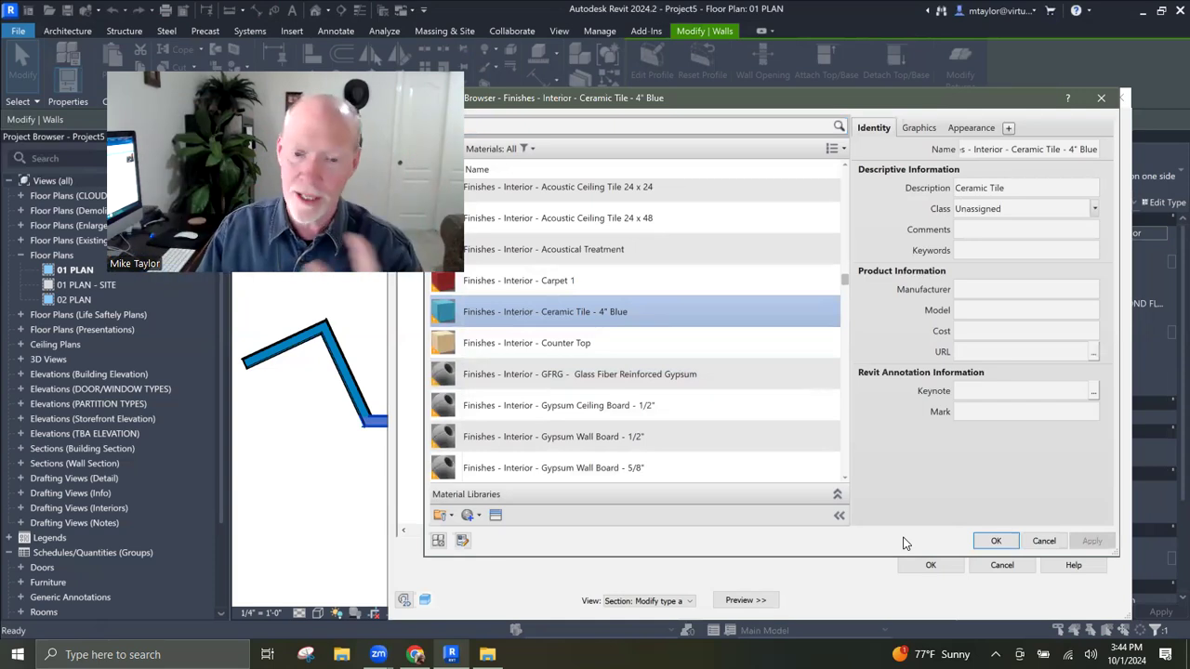
{"action": "left_click", "coordinate": [996, 541]}
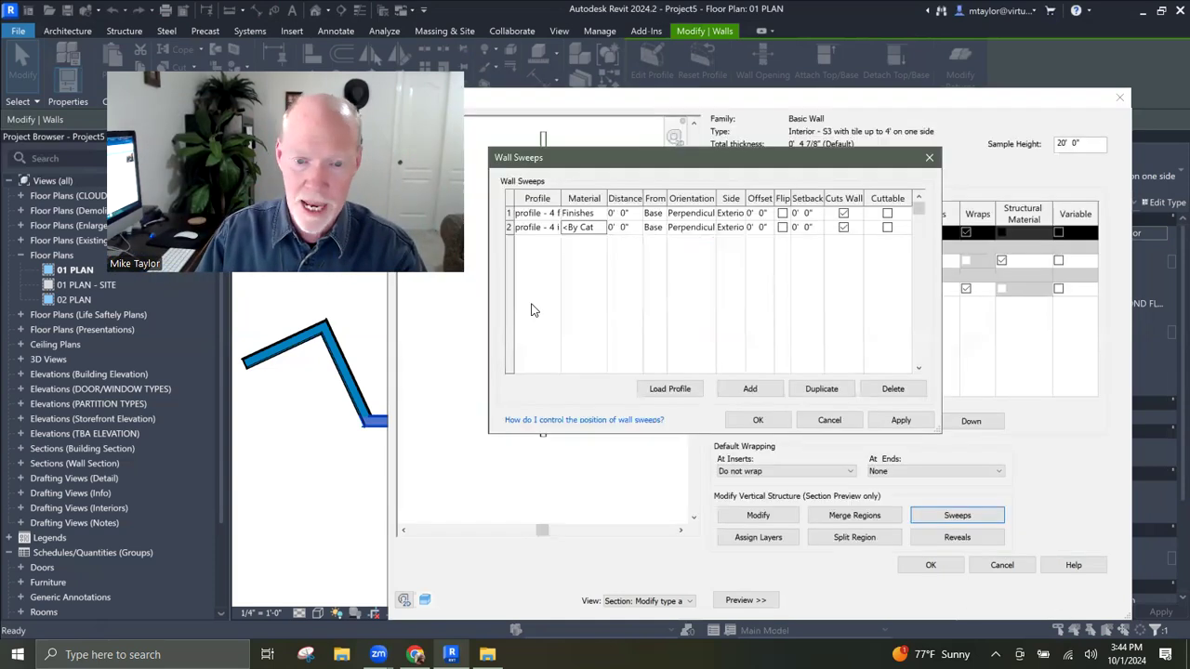
{"action": "left_click_drag", "start_coordinate": [606, 212], "coordinate": [727, 212]}
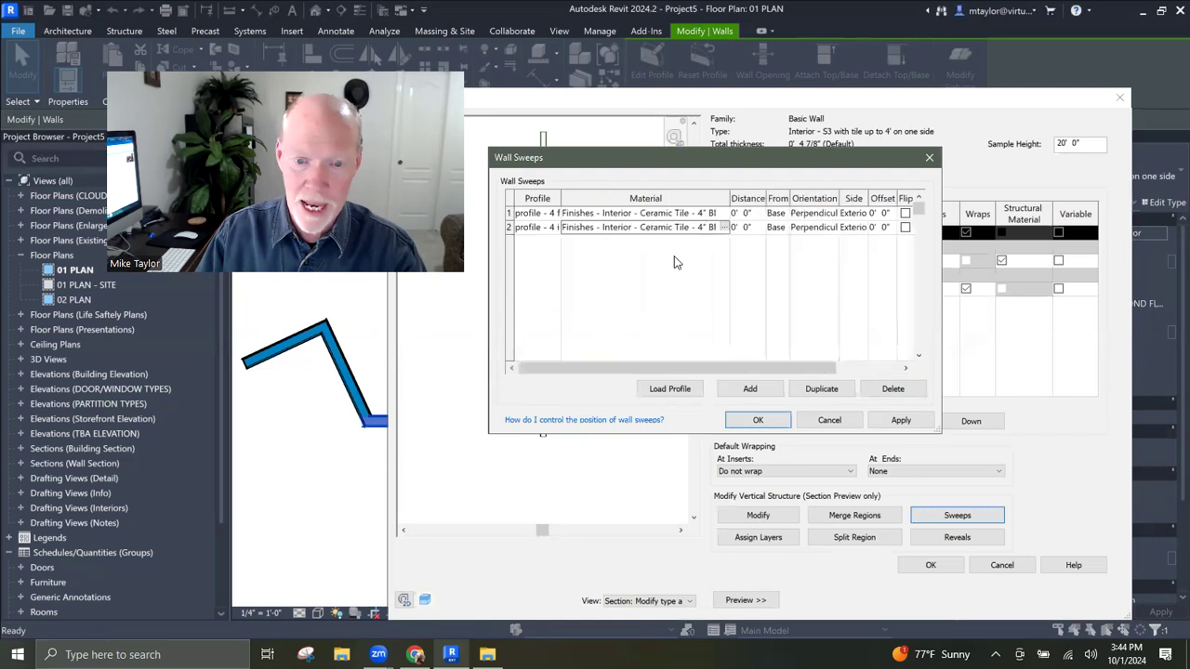
Step: Set the tile cap sweep's distance to 4' from the base and accept the wall assembly
{"action": "left_click", "coordinate": [760, 228]}
{"action": "type", "text": "4"}
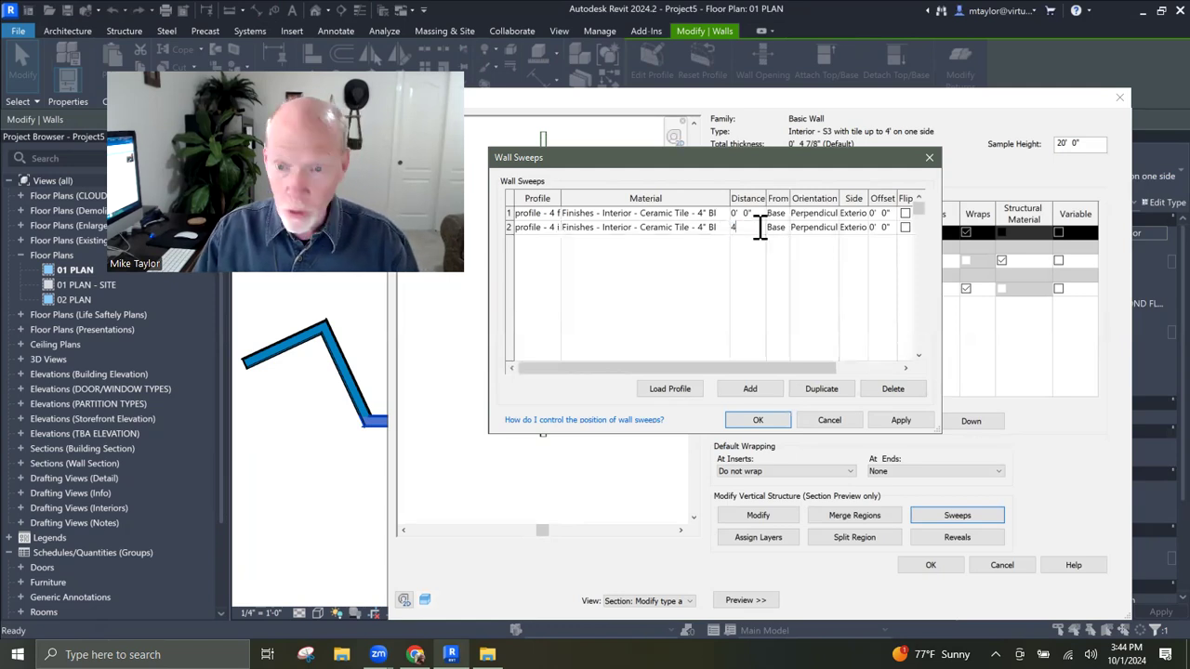
{"action": "left_click", "coordinate": [775, 229]}
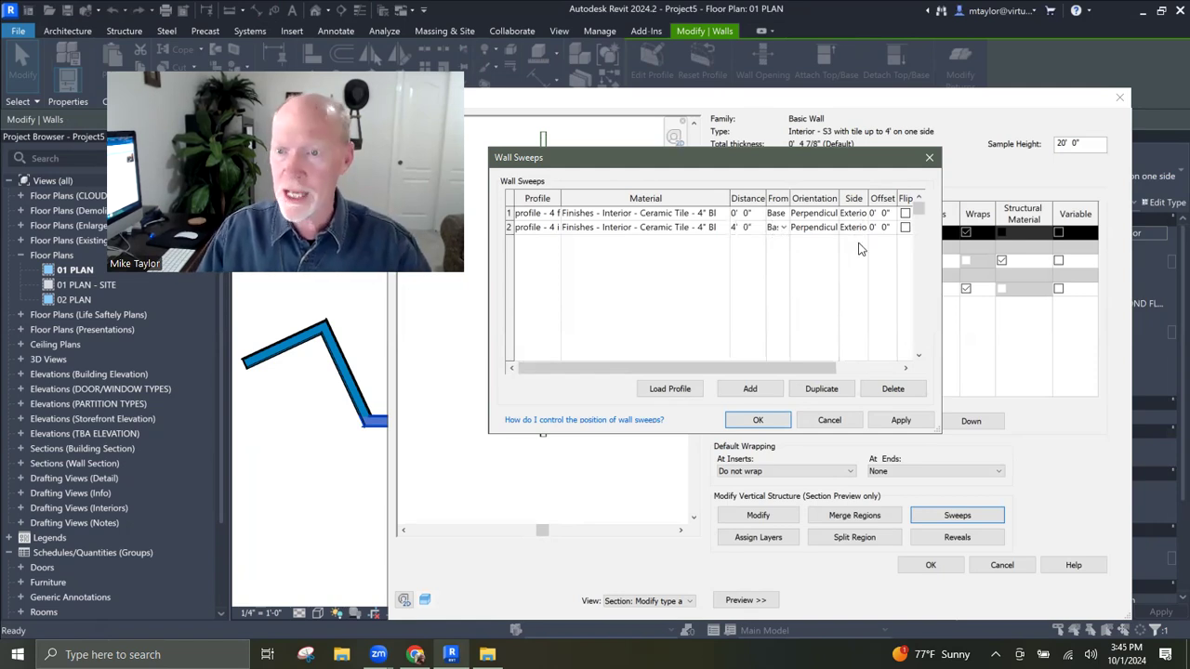
{"action": "left_click", "coordinate": [758, 420]}
{"action": "left_click", "coordinate": [939, 569]}
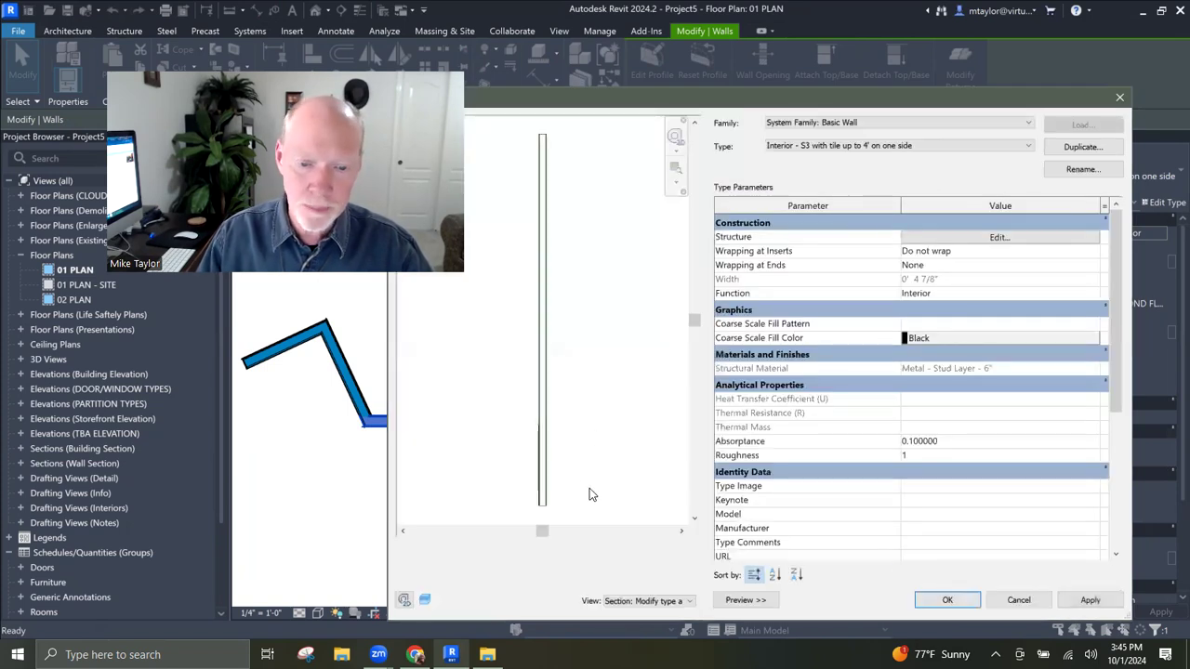
Step: Set the tile cap sweep's distance to 4' 2" from the base and accept the assembly and type changes
{"action": "scroll", "coordinate": [541, 444], "scroll_direction": "up", "scroll_amount": 4}
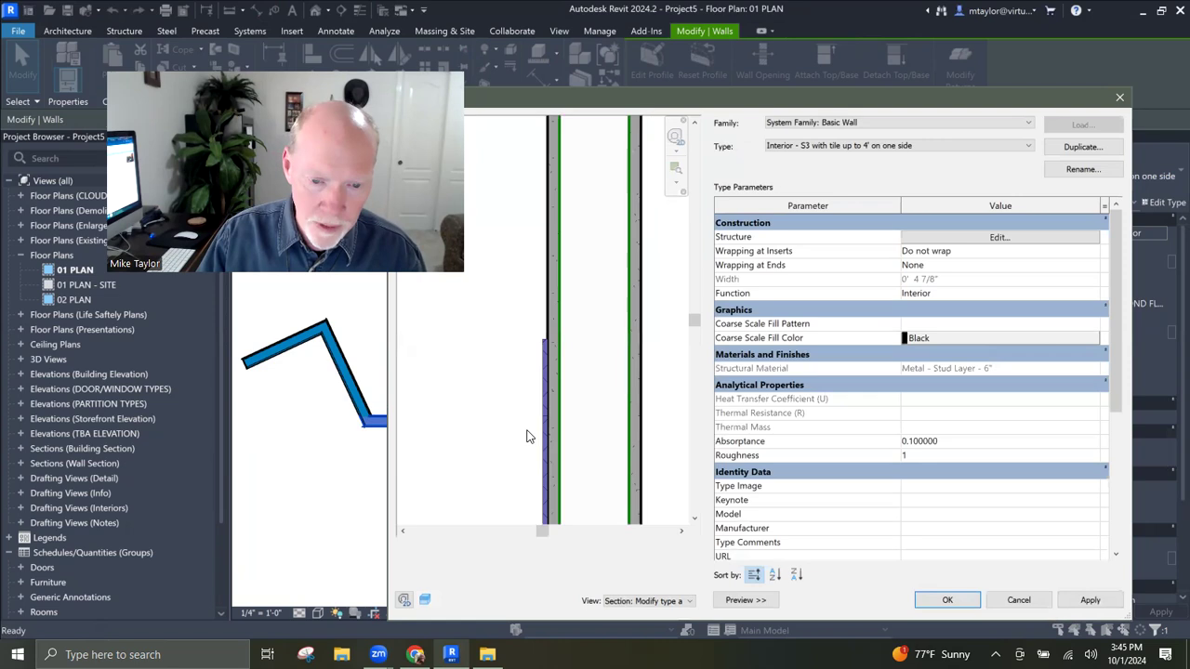
{"action": "scroll", "coordinate": [525, 435], "scroll_direction": "up", "scroll_amount": 2}
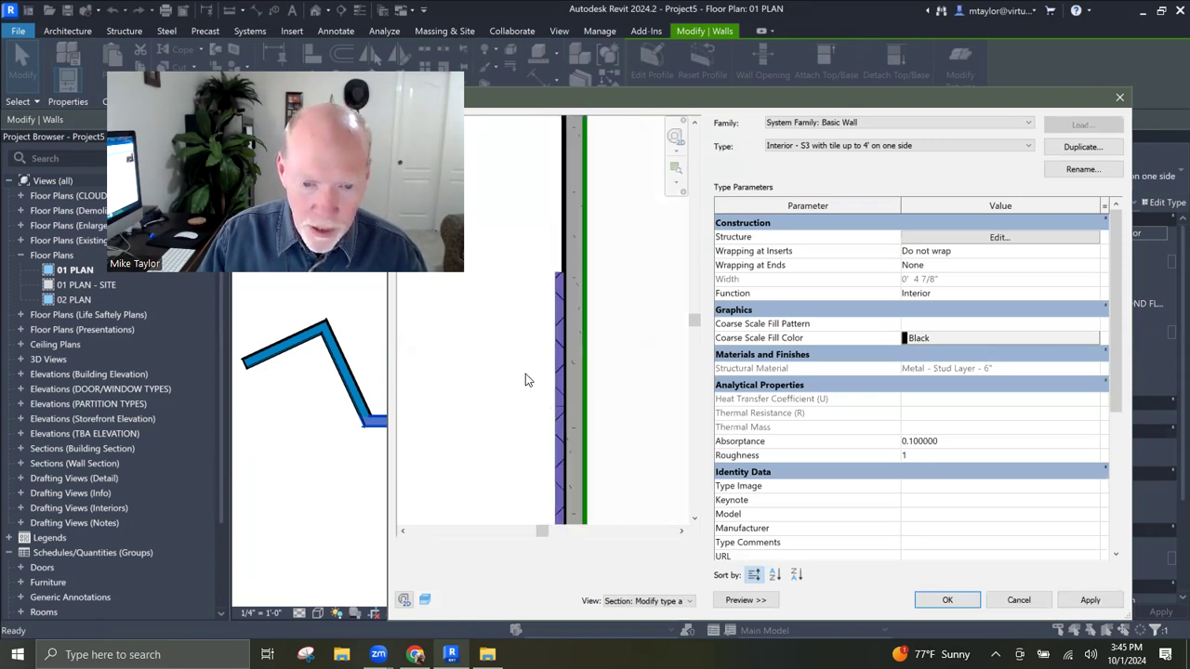
{"action": "left_click", "coordinate": [1024, 241]}
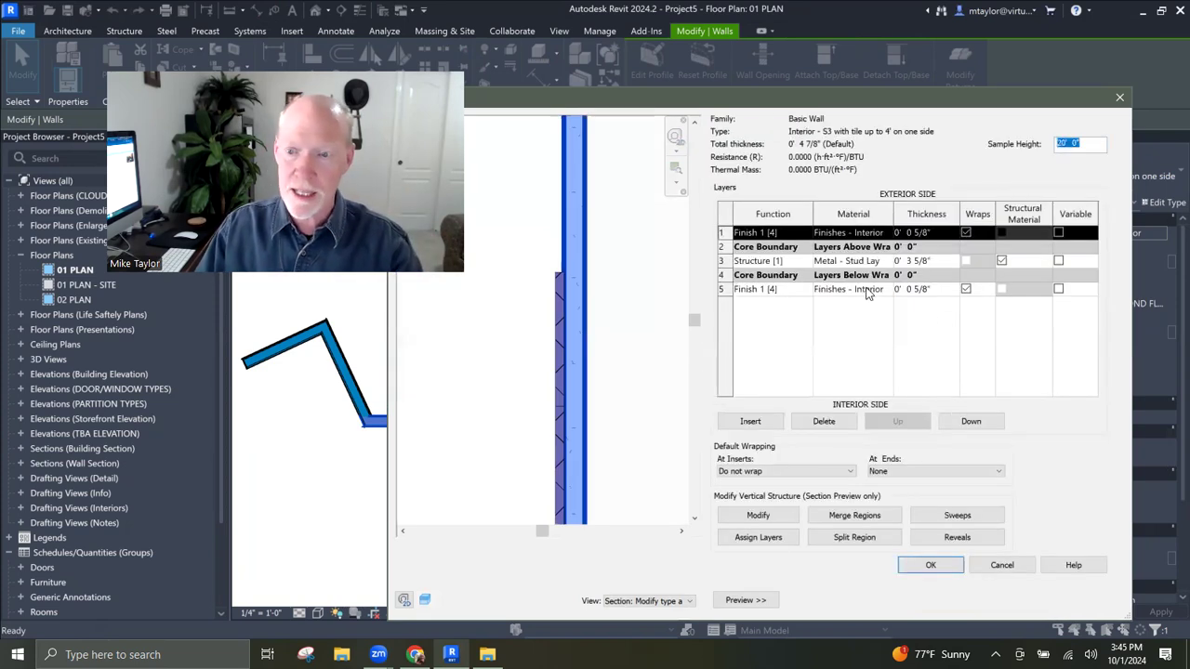
{"action": "left_click", "coordinate": [948, 514]}
{"action": "double_click", "coordinate": [625, 227]}
{"action": "type", "text": "2"}
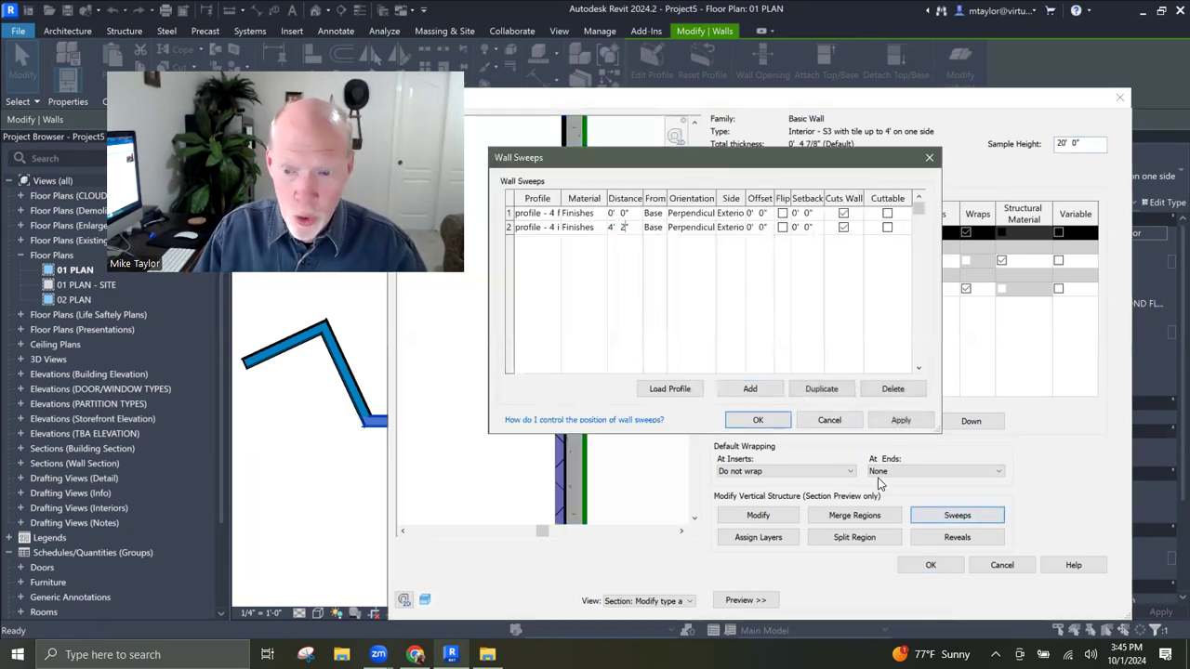
{"action": "left_click", "coordinate": [759, 420]}
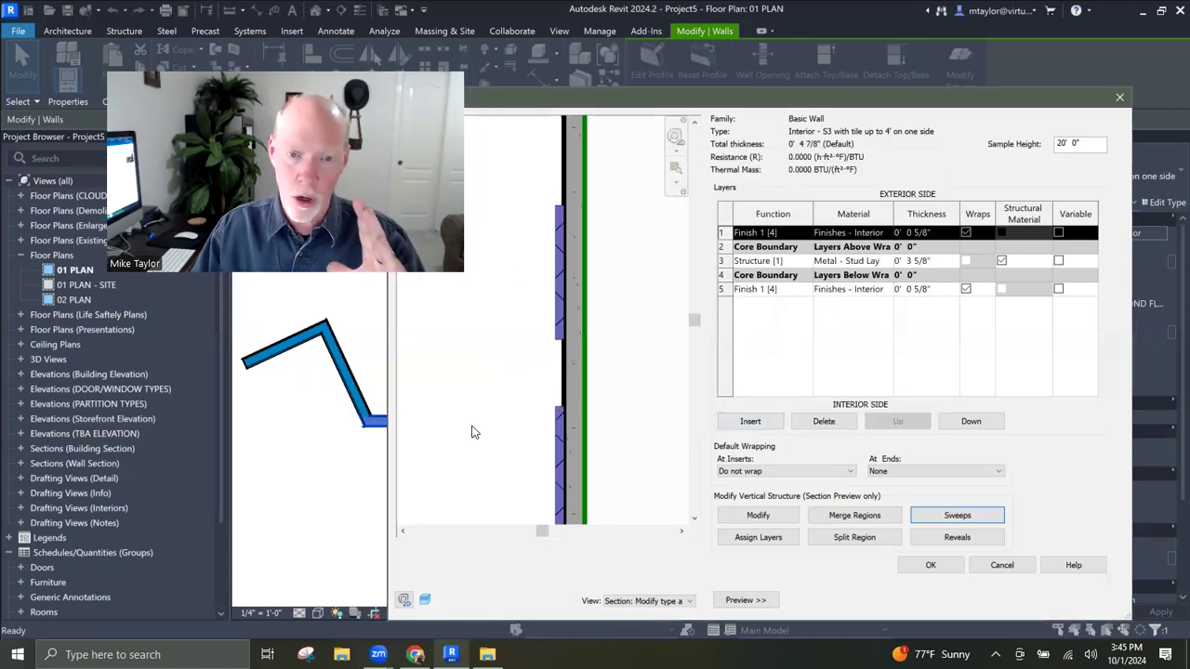
{"action": "left_click", "coordinate": [928, 566]}
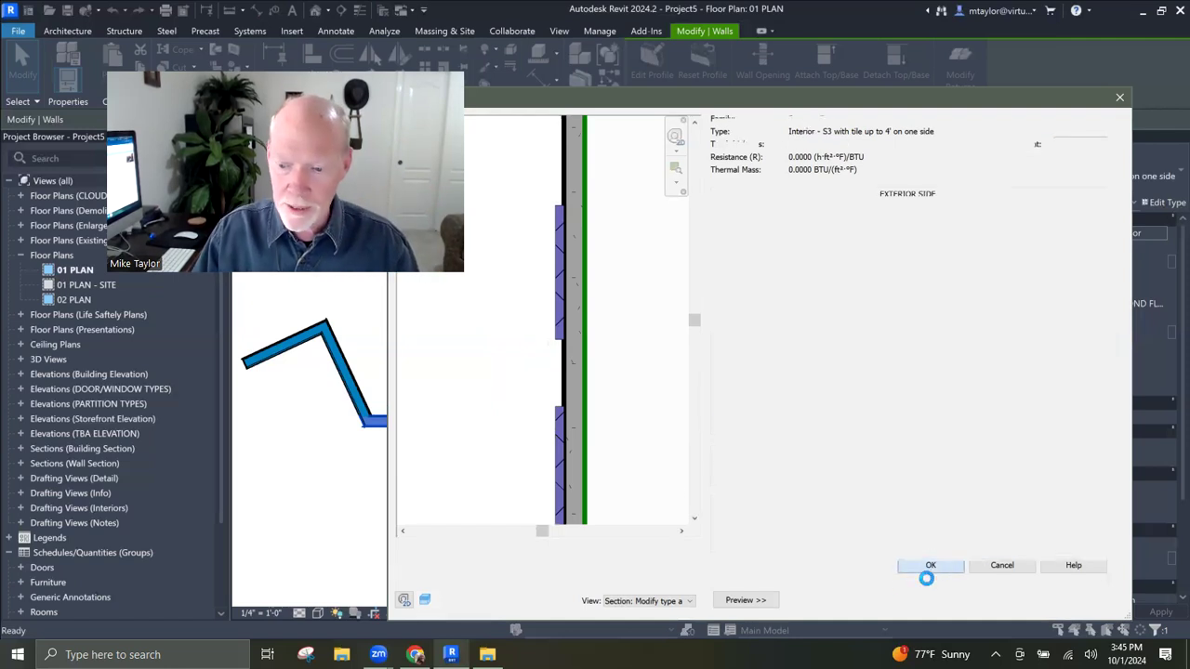
{"action": "left_click", "coordinate": [943, 601]}
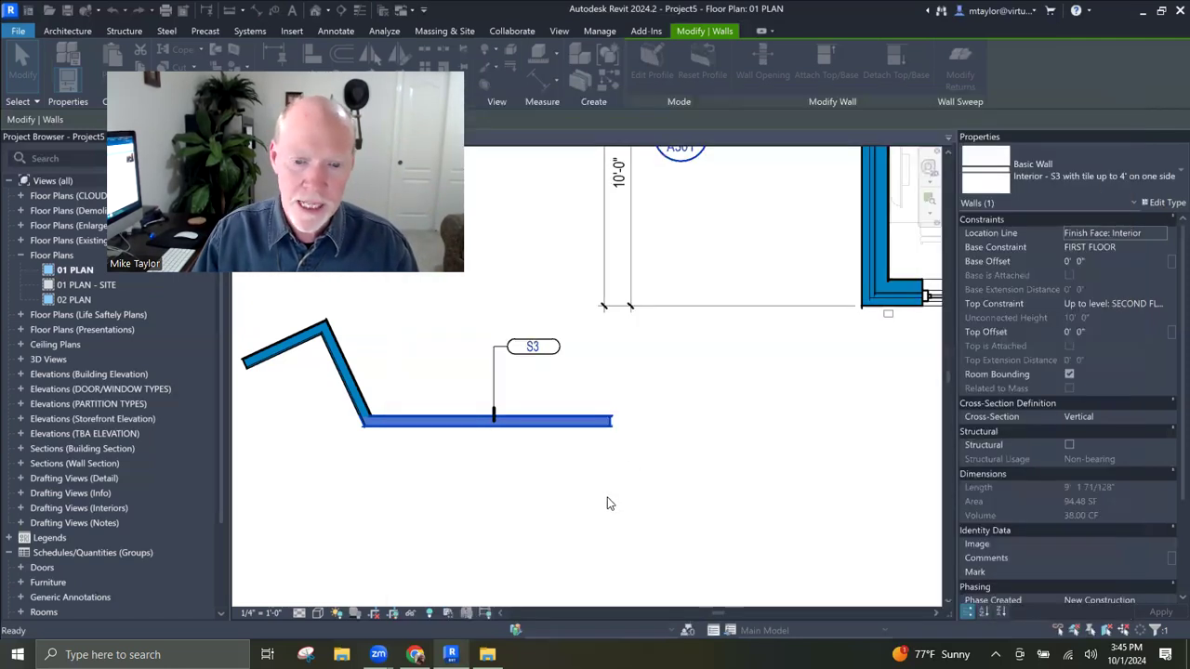
Step: Switch to the 3D view and examine the tile cap above the wall's 4' tile
{"action": "left_click", "coordinate": [608, 504]}
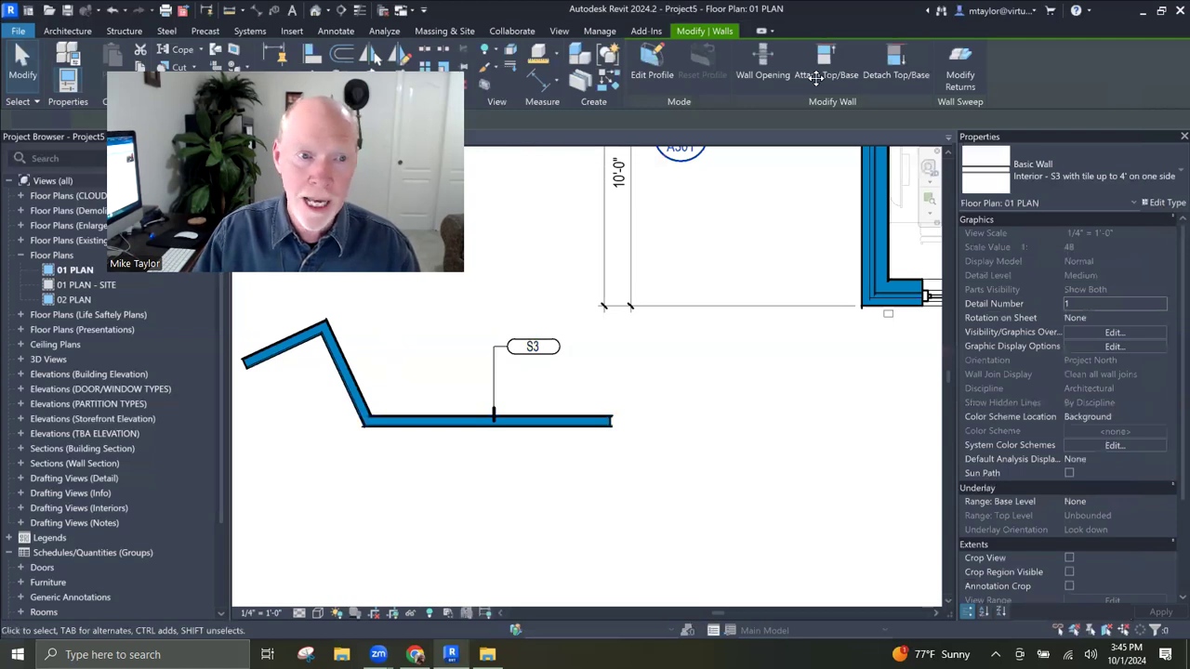
{"action": "left_click_drag", "start_coordinate": [173, 66], "coordinate": [815, 78]}
{"action": "left_click", "coordinate": [261, 143]}
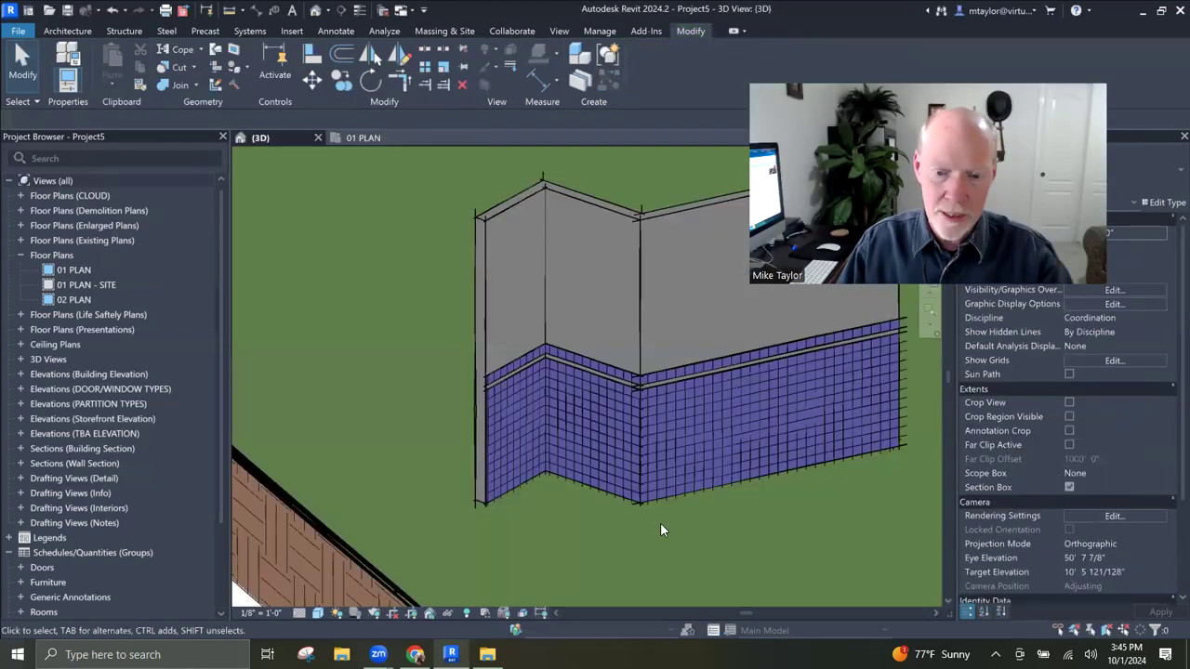
{"action": "middle_click_drag", "start_coordinate": [779, 519], "coordinate": [646, 536]}
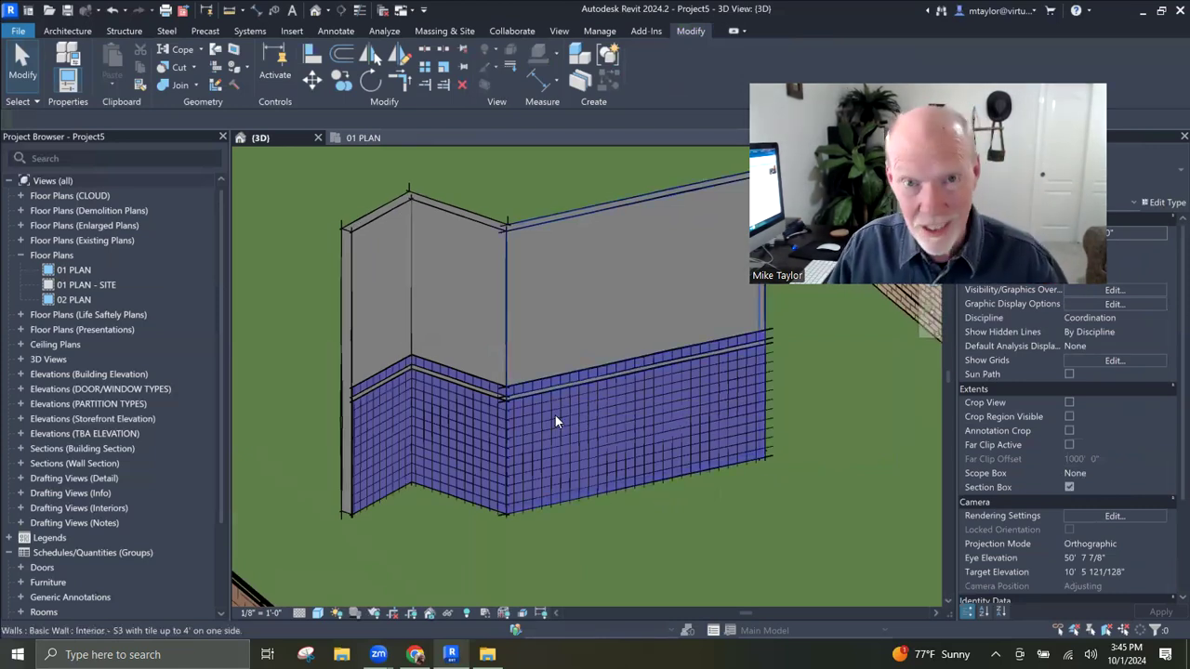
Step: Duplicate the material "Finishes - Interior - Ceramic Tile - 4" Blue" with its assets and name the copy "Finishes - Interior - Ceramic Tile - 4" Blue tile cap"
{"action": "left_click", "coordinate": [600, 31]}
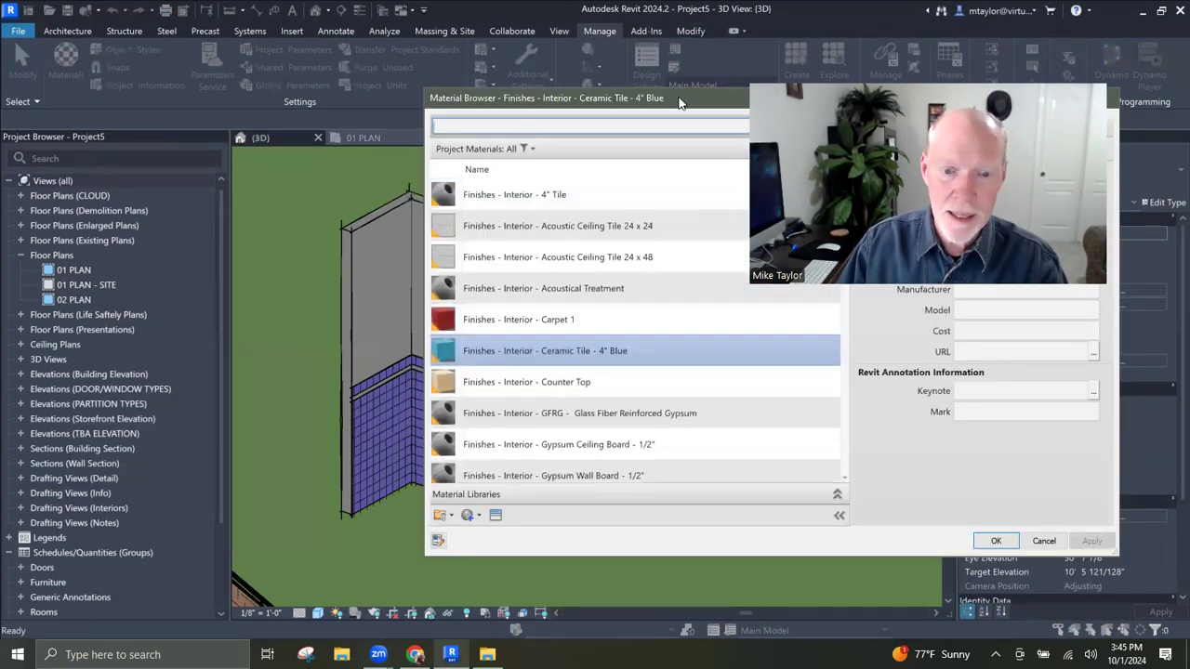
{"action": "left_click_drag", "start_coordinate": [679, 102], "coordinate": [497, 93]}
{"action": "right_click", "coordinate": [450, 340]}
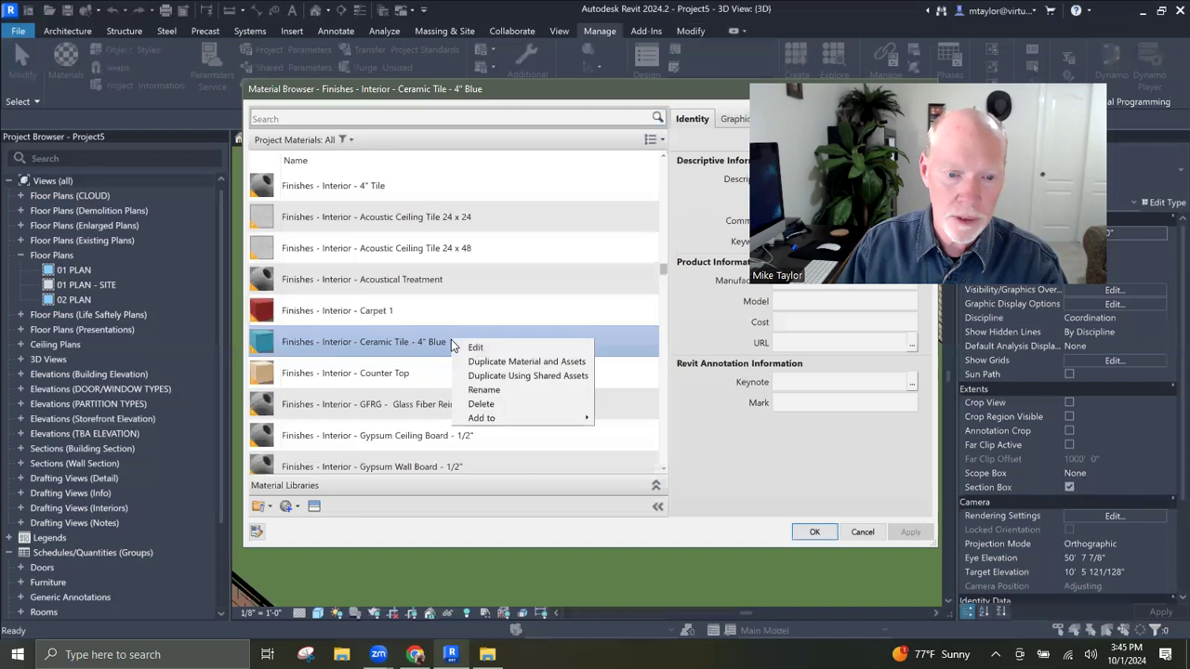
{"action": "left_click", "coordinate": [527, 361]}
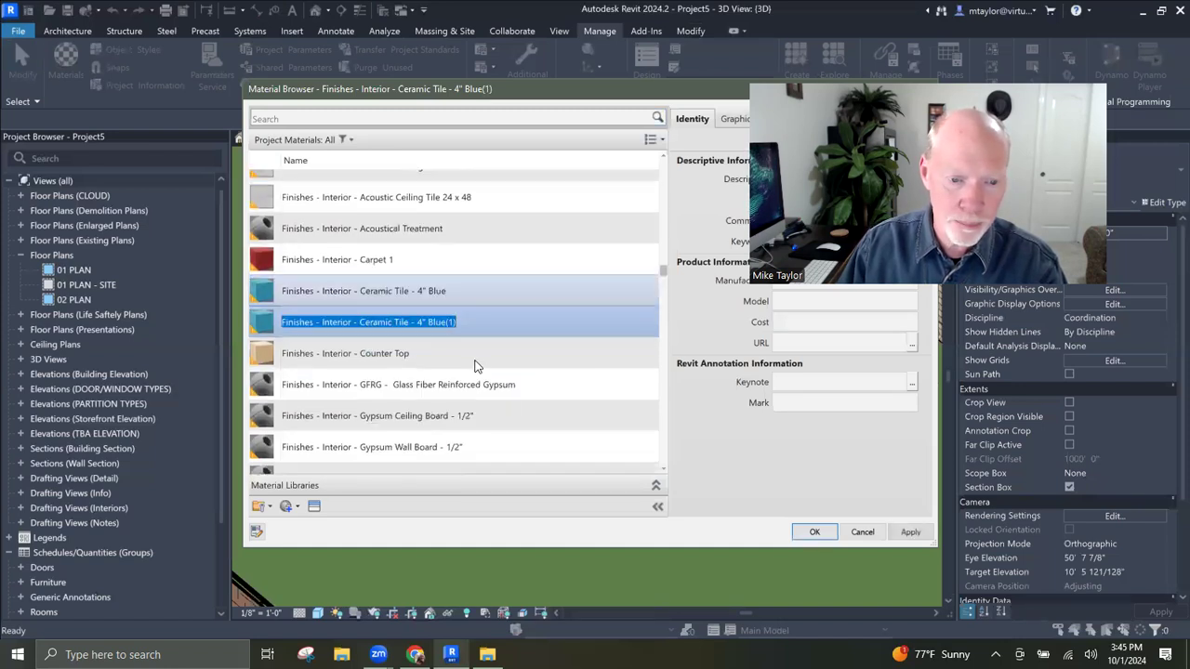
{"action": "left_click", "coordinate": [464, 322]}
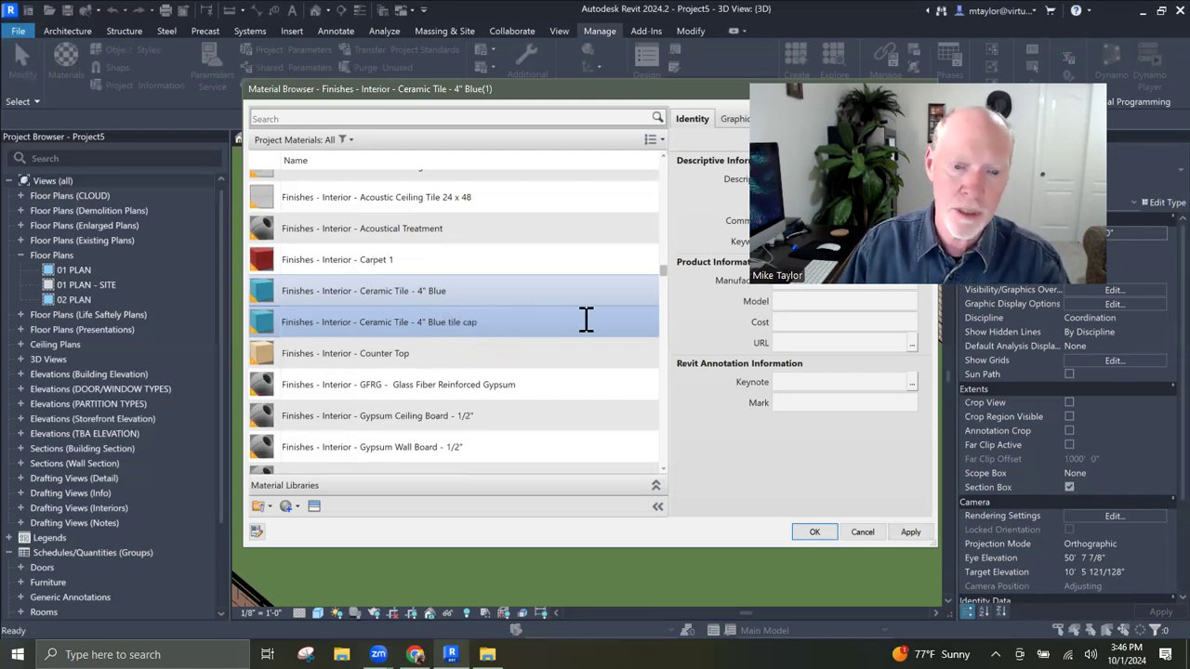
{"action": "key", "text": "Return"}
{"action": "left_click", "coordinate": [500, 322]}
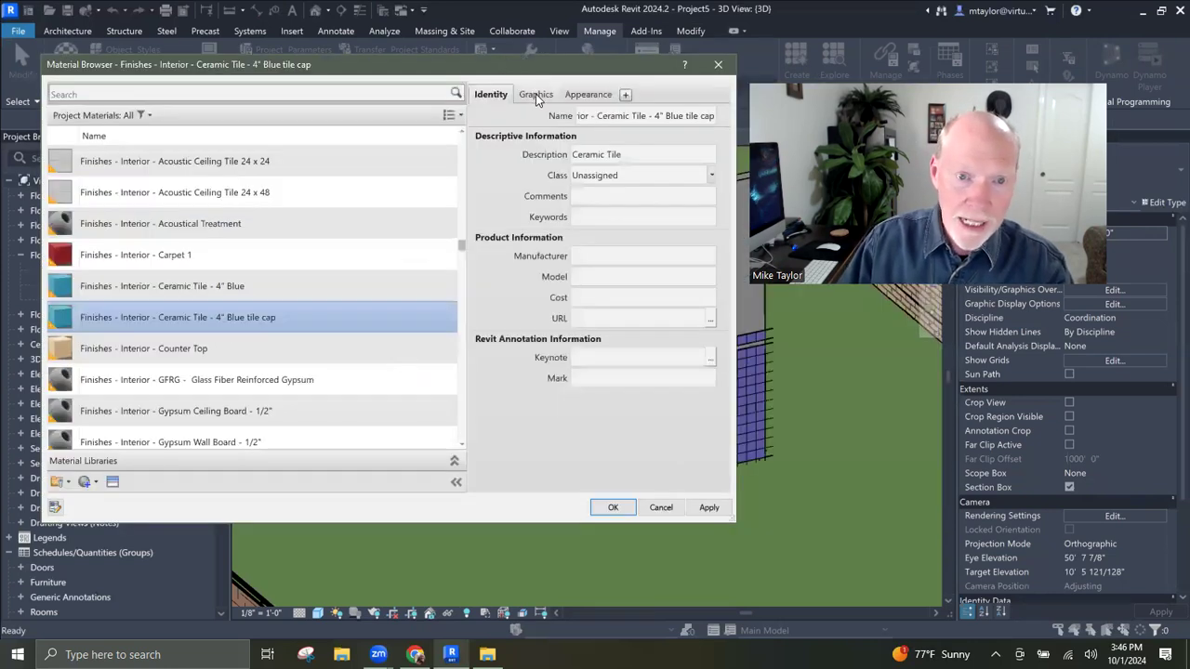
Step: For the tile cap material's foreground surface pattern, create a parallel-line model pattern "4x8 tile cap" with 90° line angle and 0' 8" spacing
{"action": "left_click", "coordinate": [536, 94]}
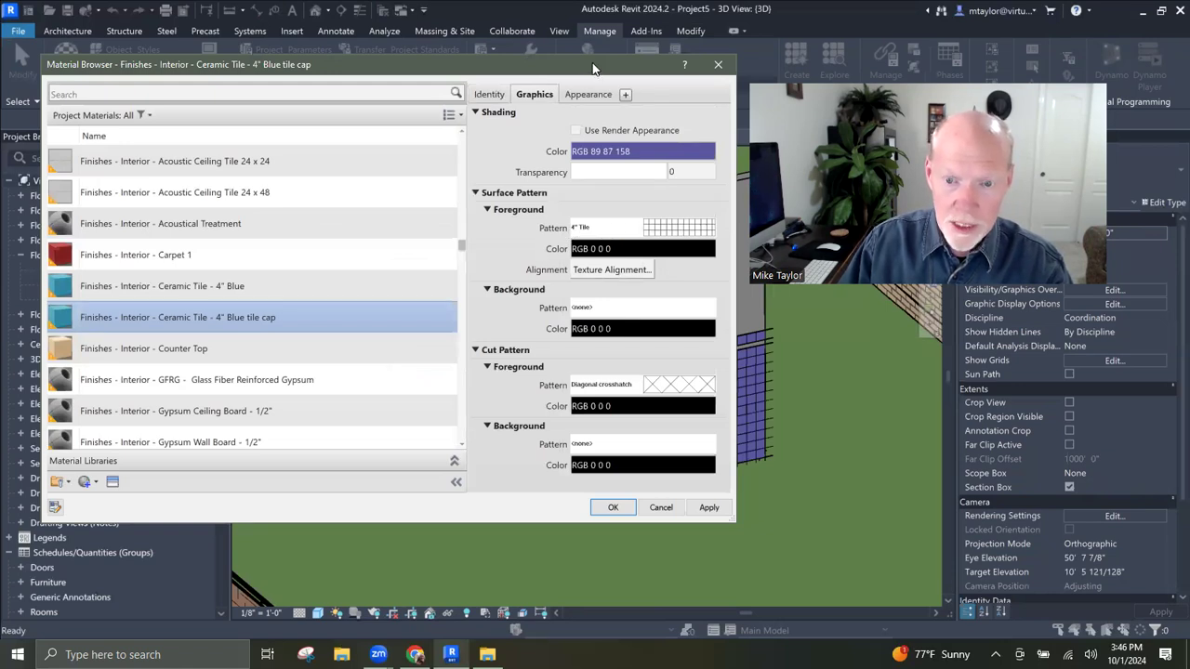
{"action": "left_click_drag", "start_coordinate": [593, 63], "coordinate": [445, 66]}
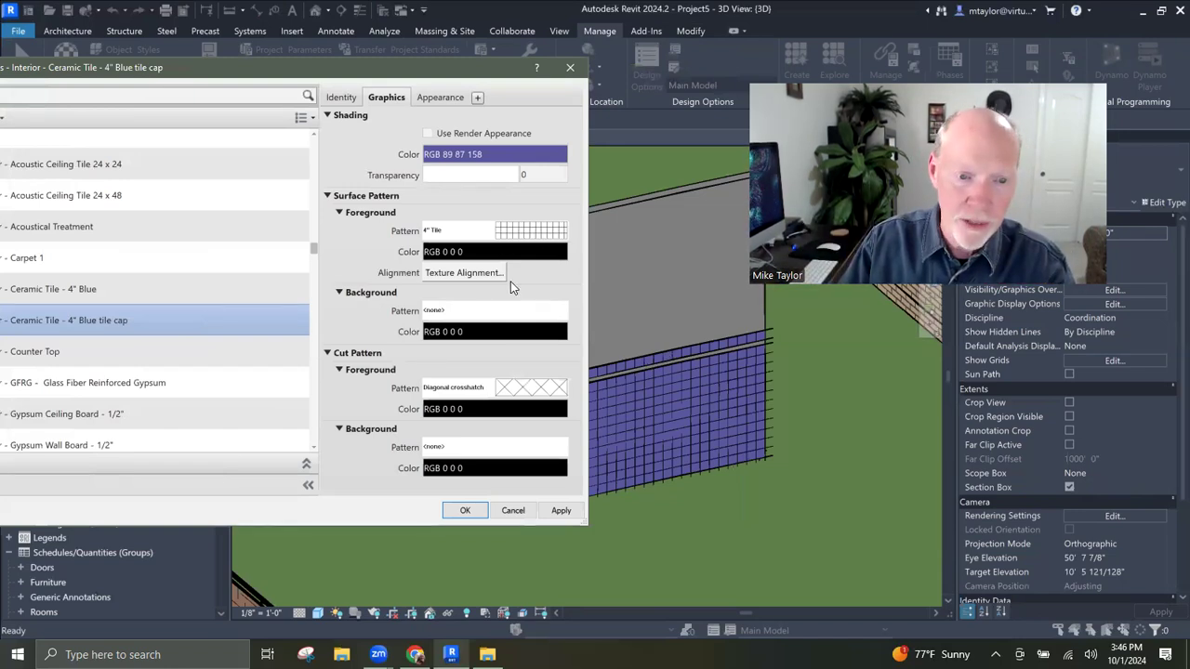
{"action": "left_click", "coordinate": [512, 234]}
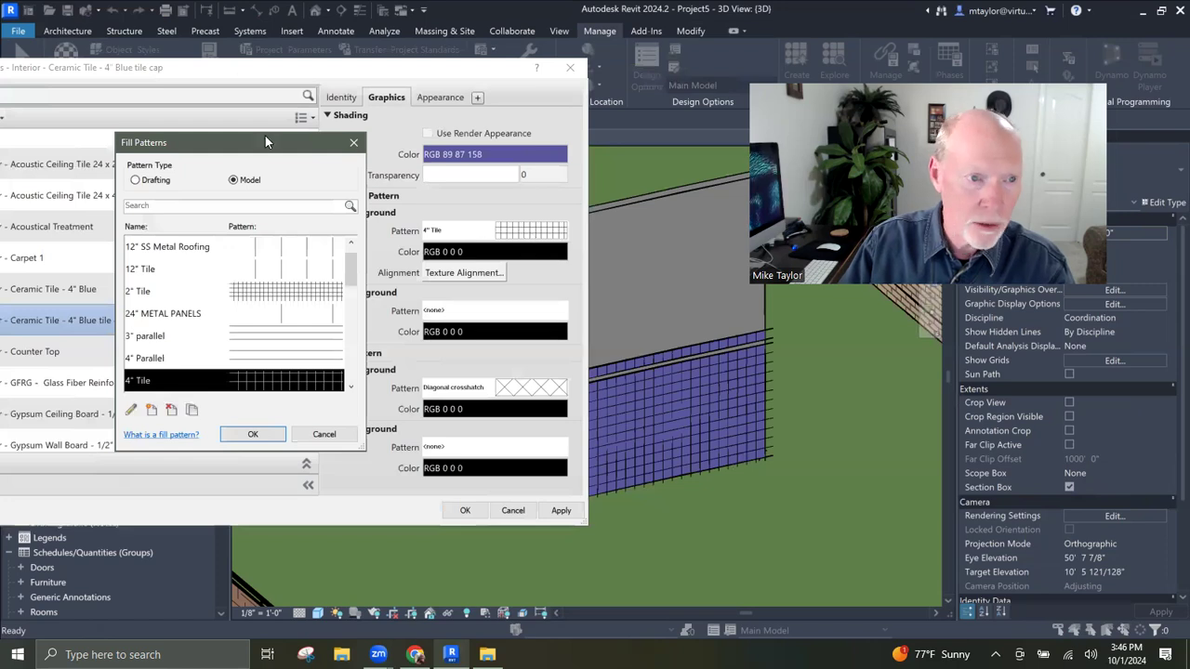
{"action": "left_click_drag", "start_coordinate": [282, 146], "coordinate": [559, 115]}
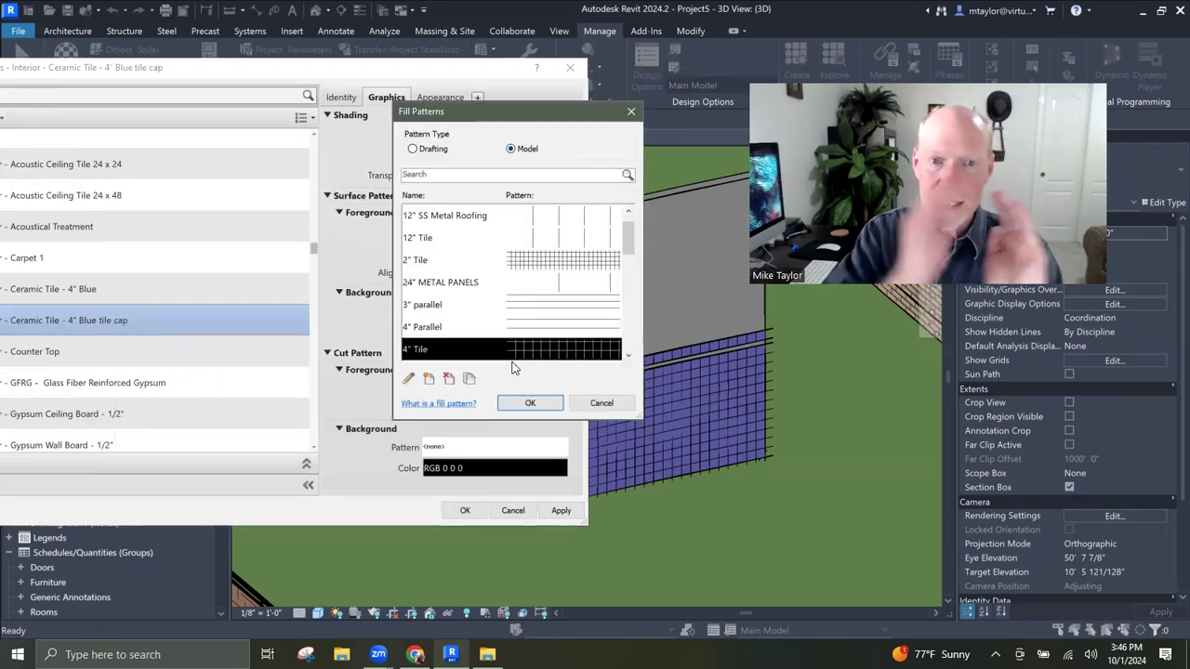
{"action": "left_click", "coordinate": [429, 379]}
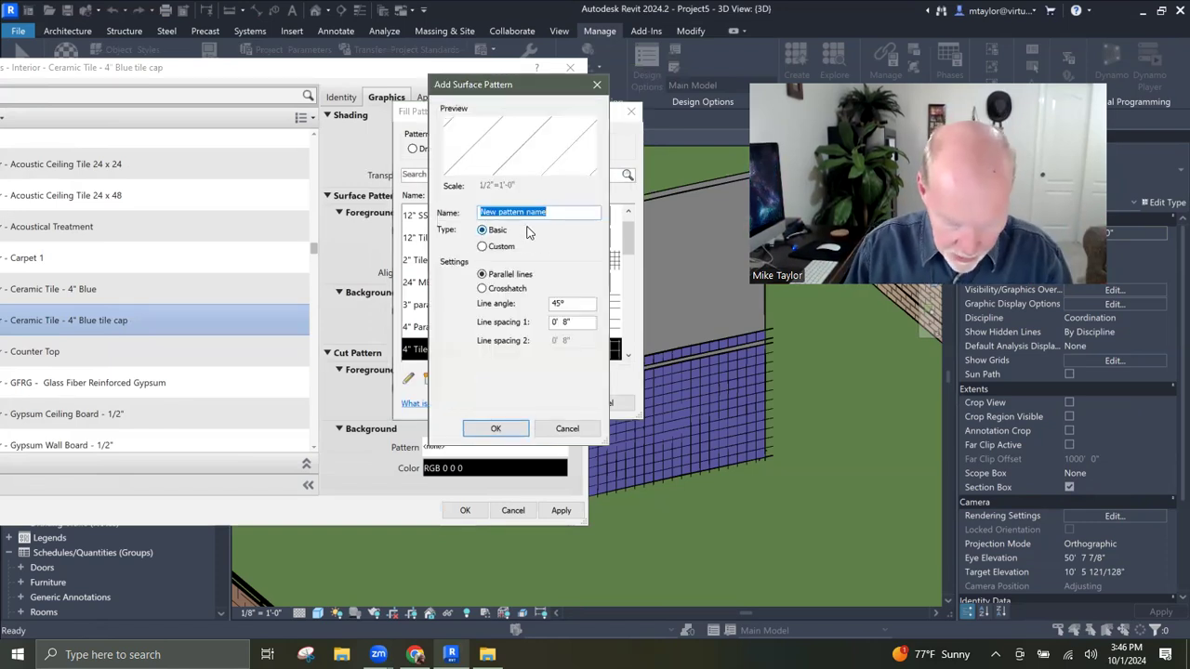
{"action": "type", "text": "8 tile cap"}
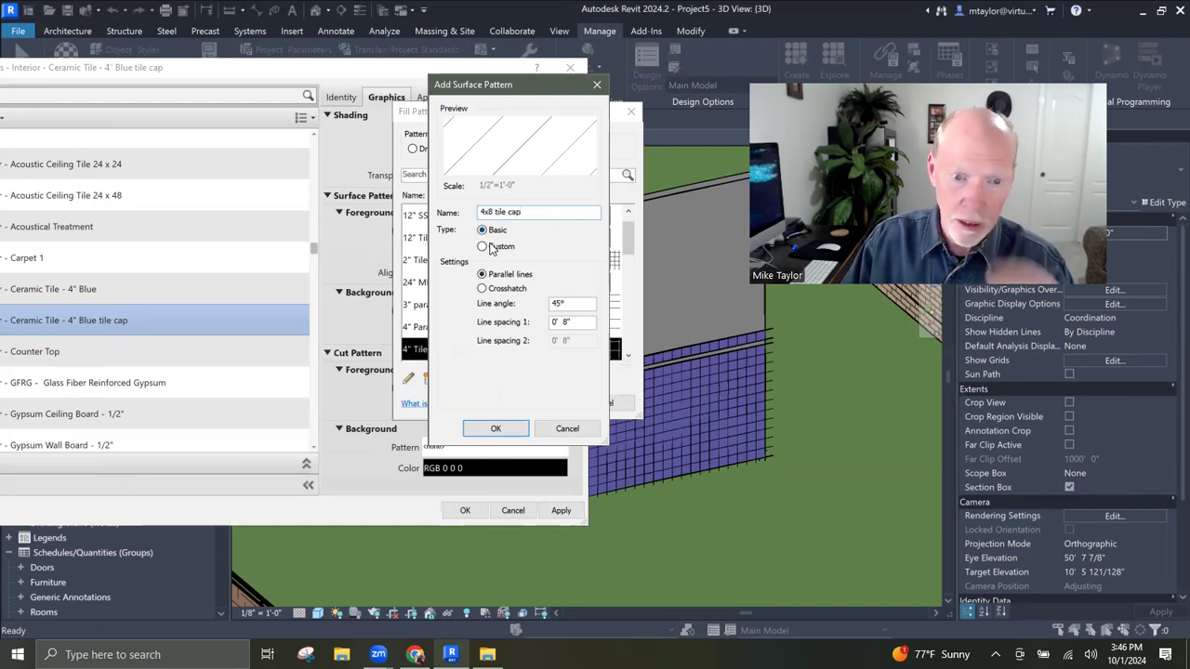
{"action": "left_click_drag", "start_coordinate": [571, 303], "coordinate": [528, 310]}
{"action": "type", "text": "90"}
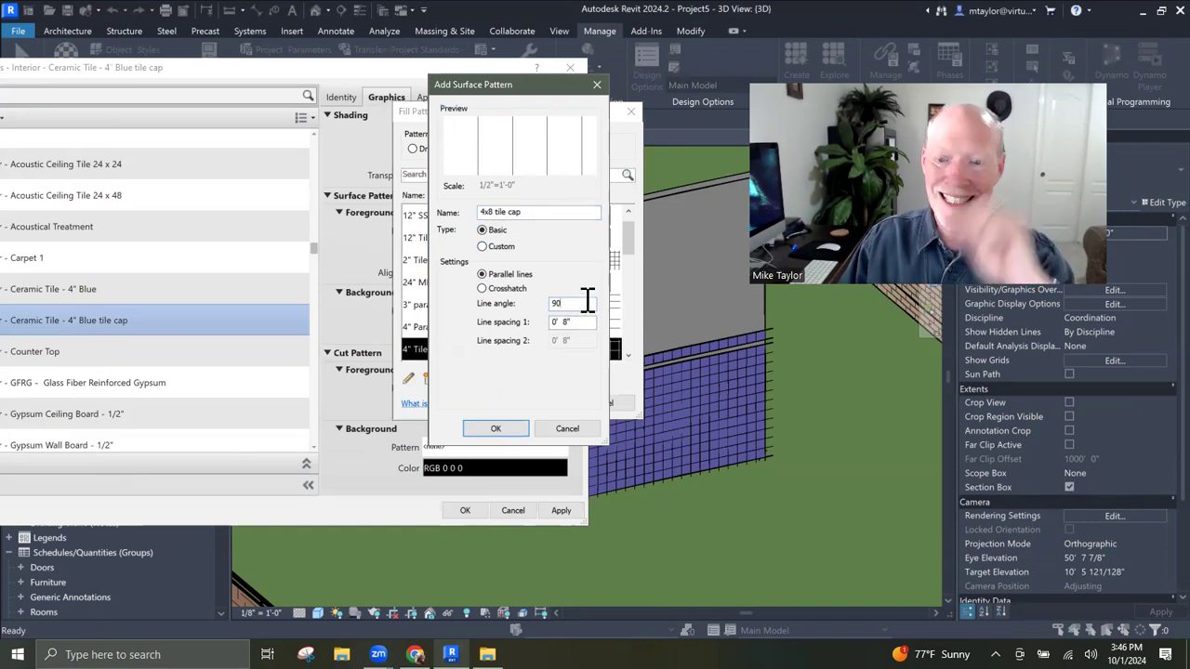
{"action": "left_click", "coordinate": [501, 430]}
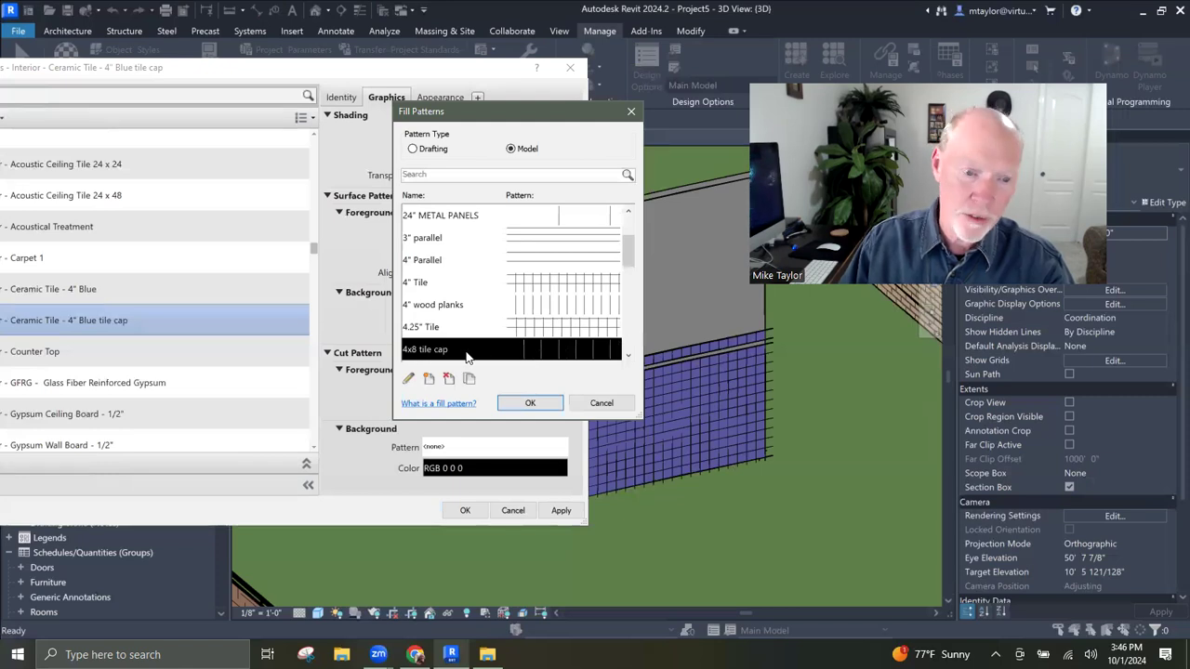
Step: Rename the new fill pattern as 4"x8" tile cap, apply it as the material's foreground surface pattern, and accept the material
{"action": "left_click", "coordinate": [407, 382]}
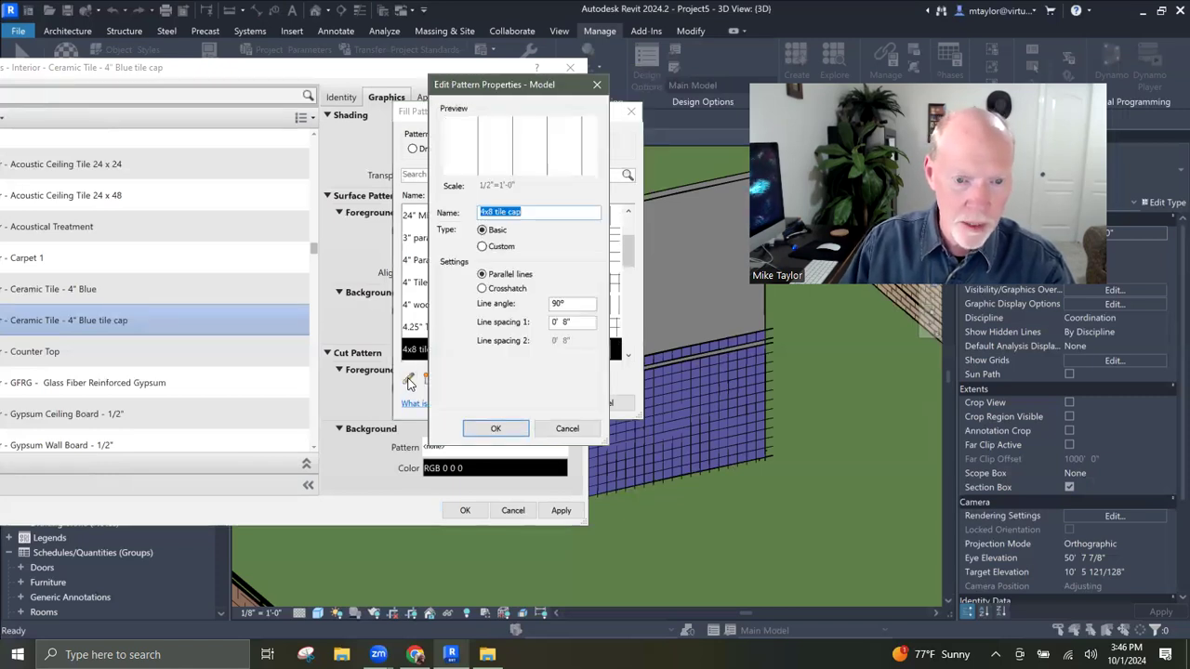
{"action": "left_click", "coordinate": [485, 212]}
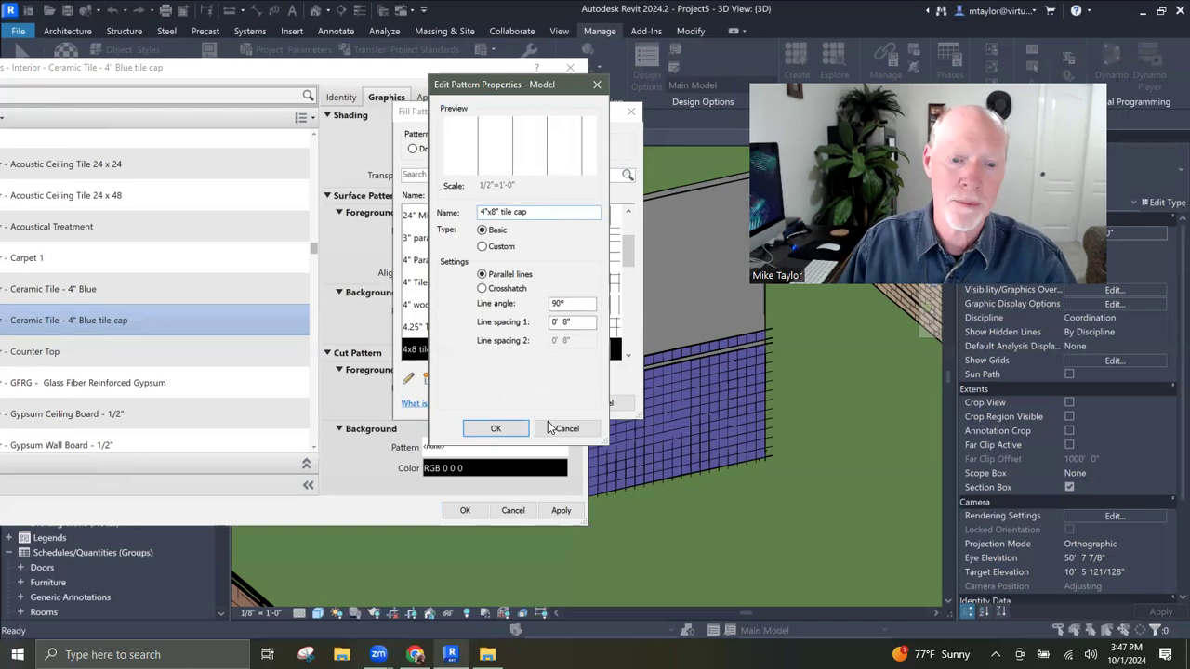
{"action": "left_click", "coordinate": [496, 429]}
{"action": "left_click", "coordinate": [544, 401]}
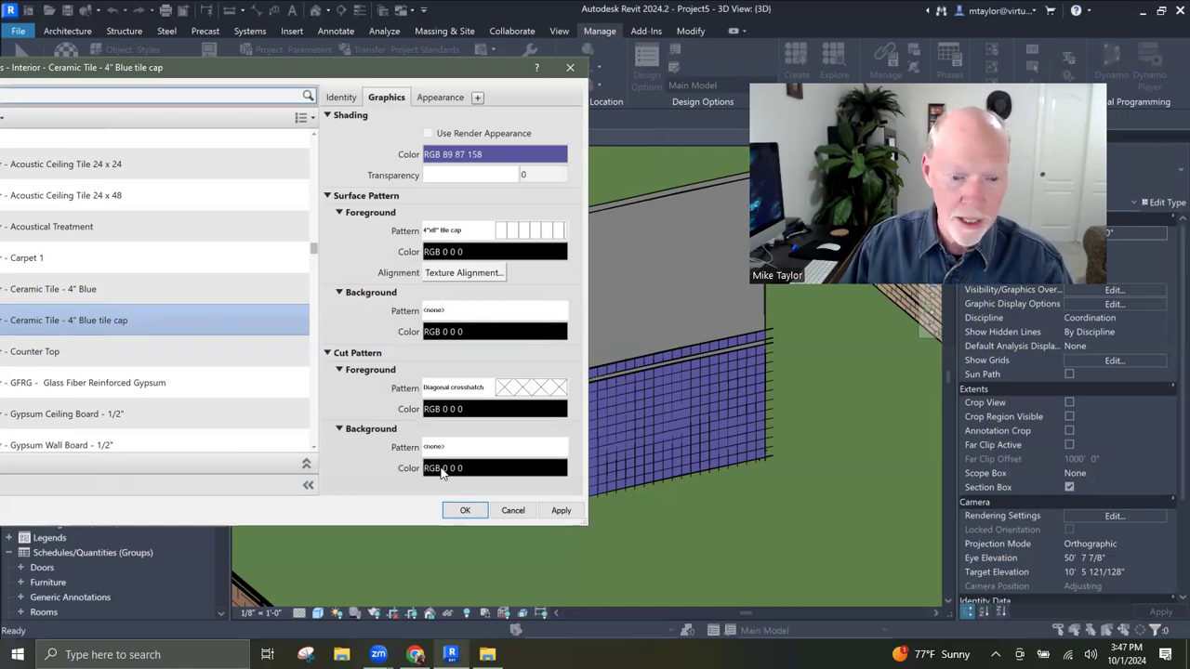
{"action": "left_click", "coordinate": [467, 511]}
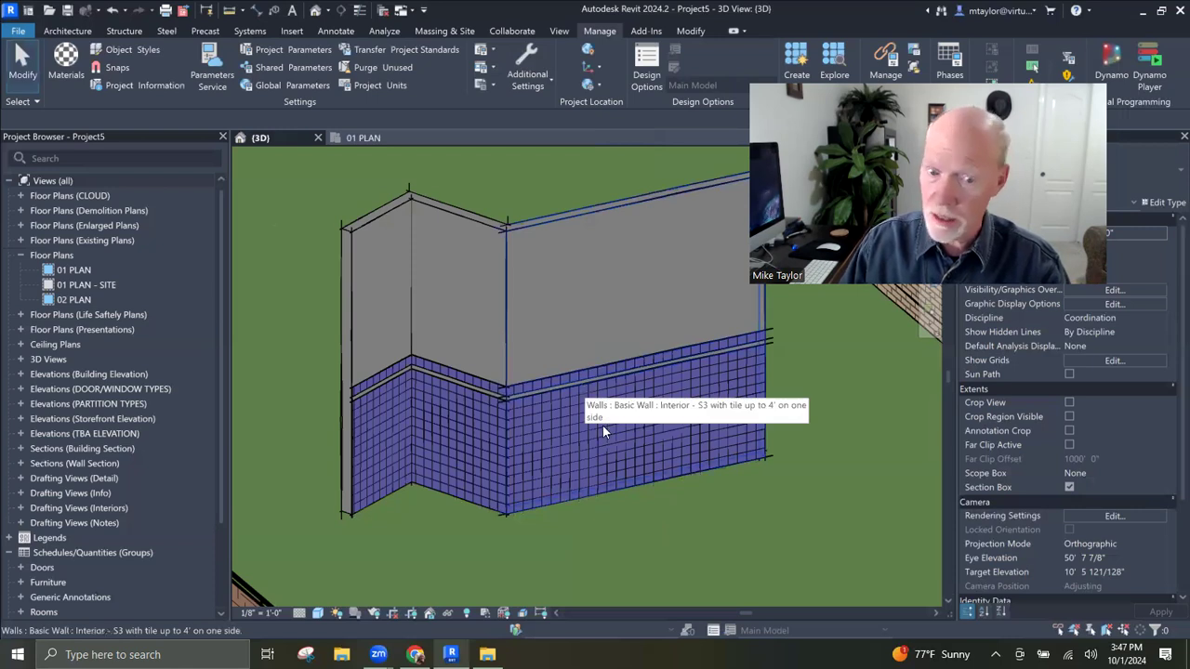
Step: Assign the material "Finishes - Interior - Ceramic Tile - 4" Blue tile cap" to the 4 inch tile cap sweep in the wall type's structure
{"action": "left_click", "coordinate": [595, 377]}
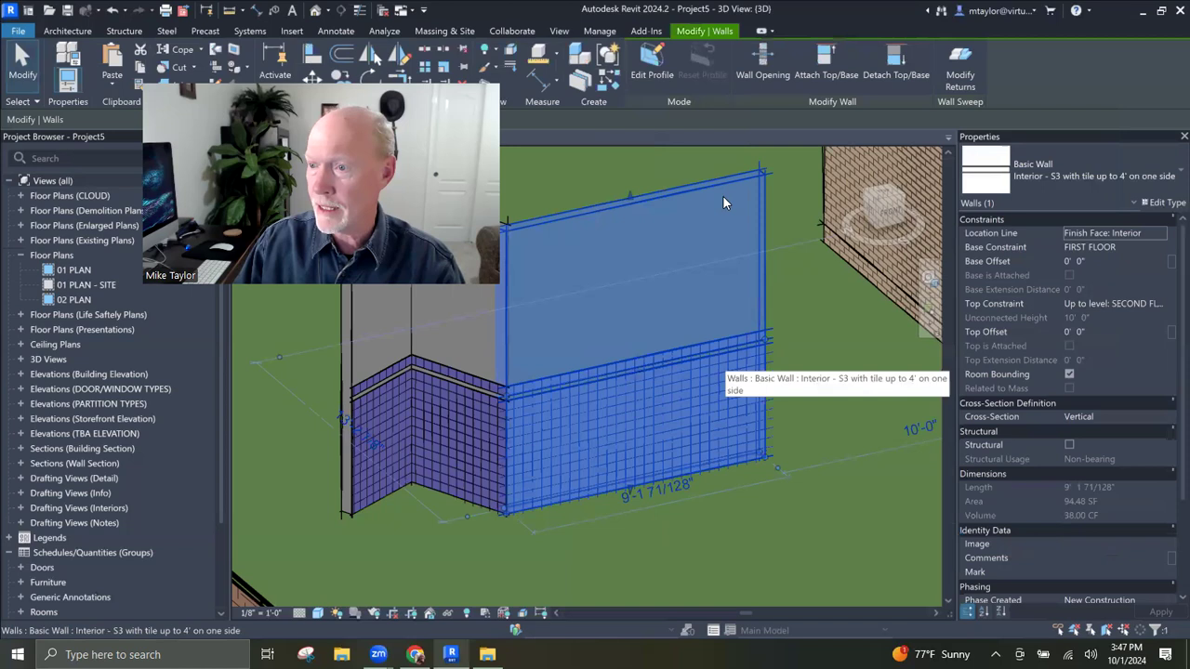
{"action": "double_click", "coordinate": [732, 332]}
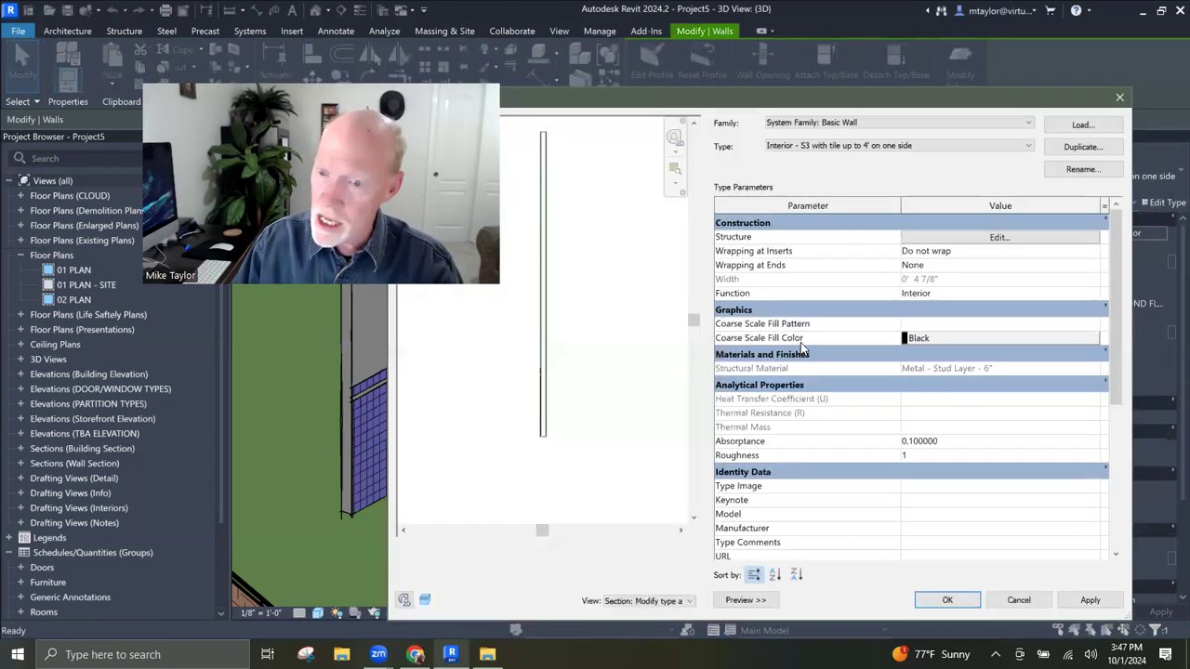
{"action": "left_click", "coordinate": [1004, 240]}
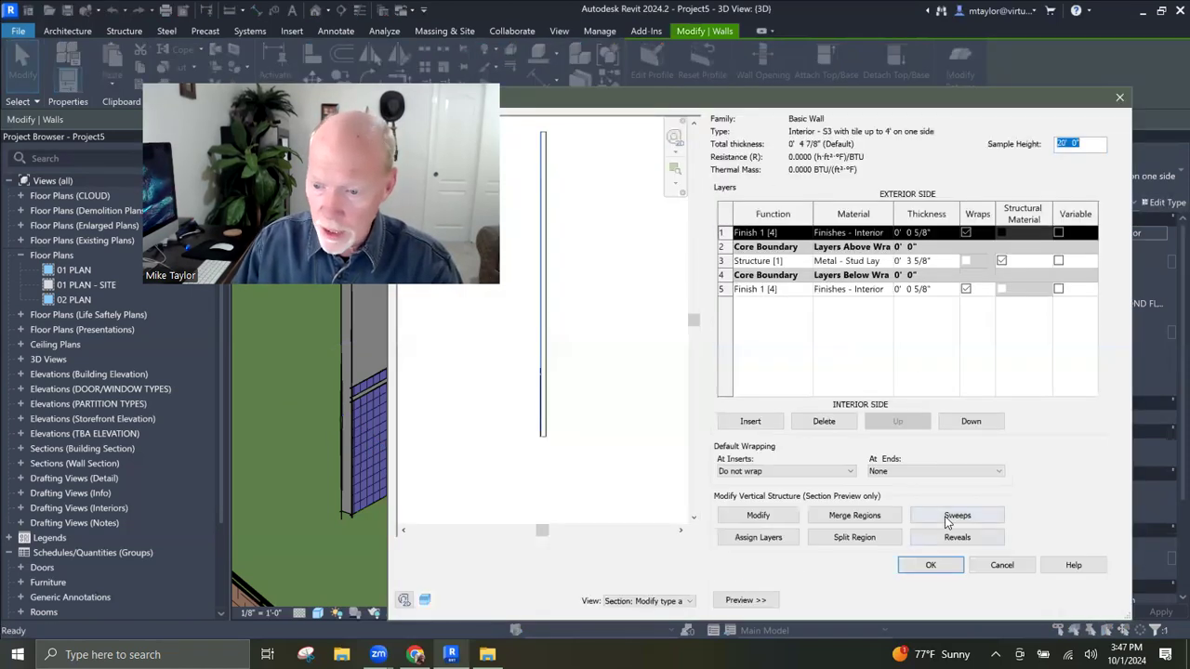
{"action": "left_click", "coordinate": [956, 517]}
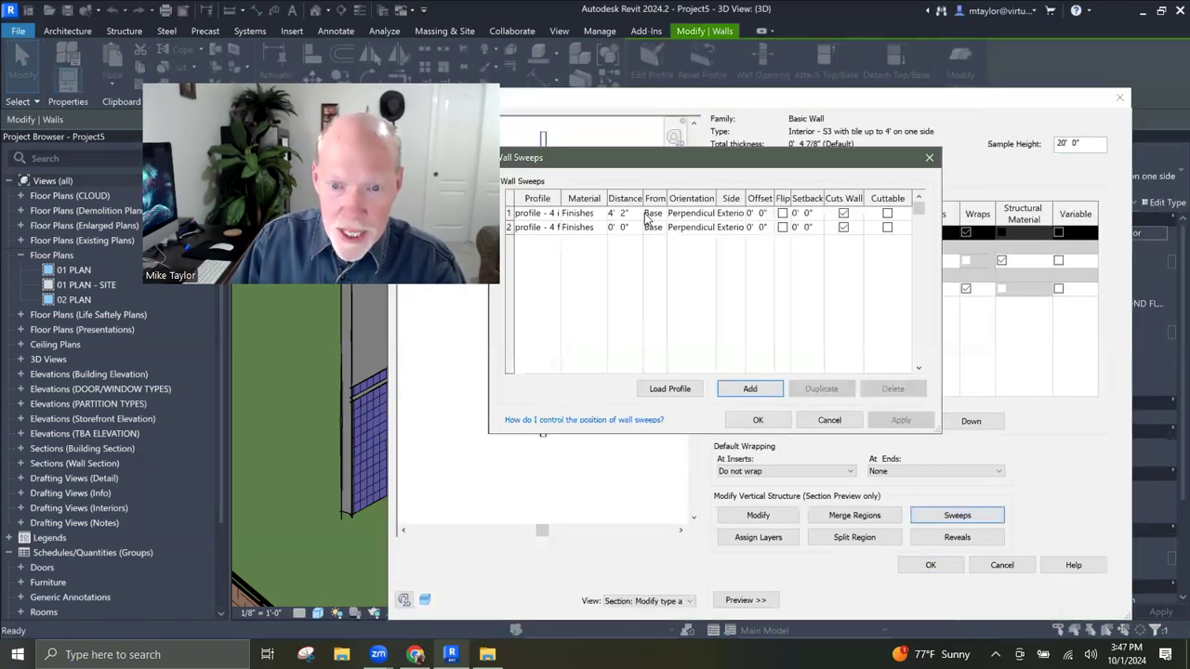
{"action": "left_click_drag", "start_coordinate": [560, 198], "coordinate": [710, 198]}
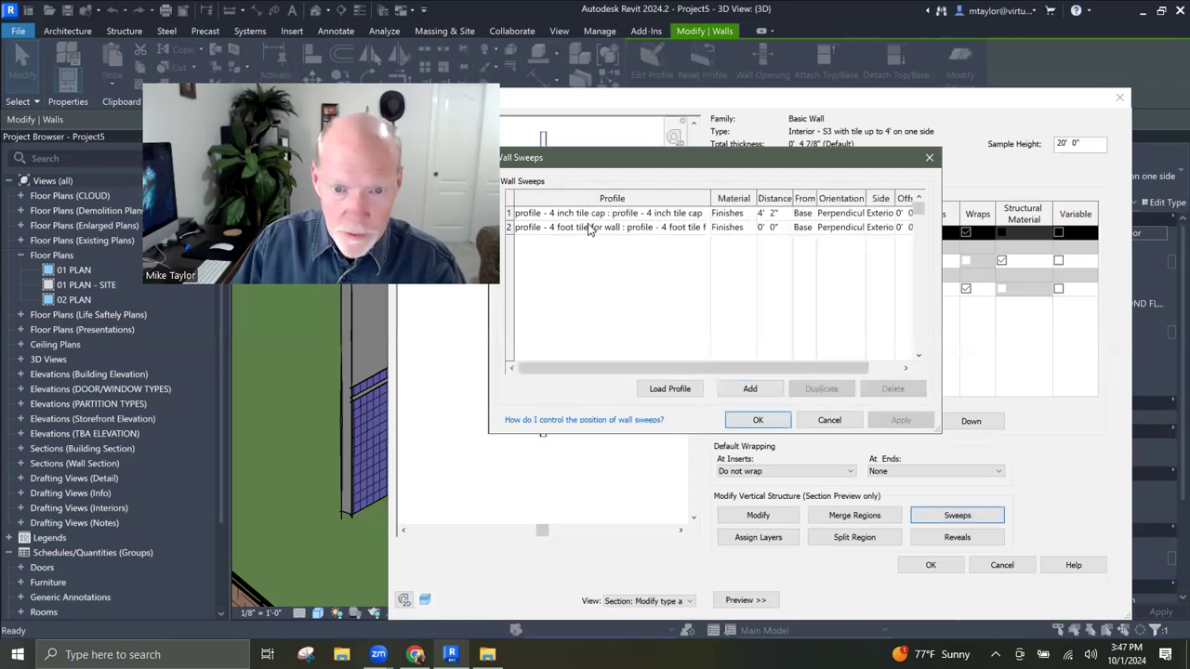
{"action": "left_click", "coordinate": [737, 214]}
{"action": "left_click", "coordinate": [750, 213]}
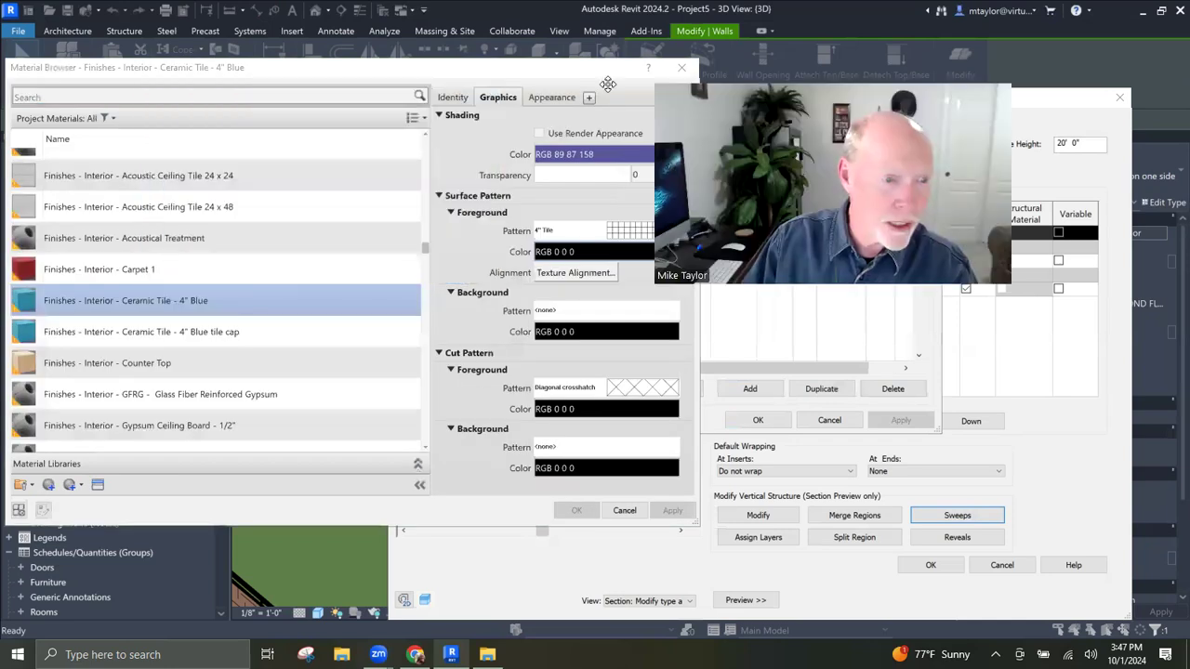
{"action": "left_click", "coordinate": [235, 344]}
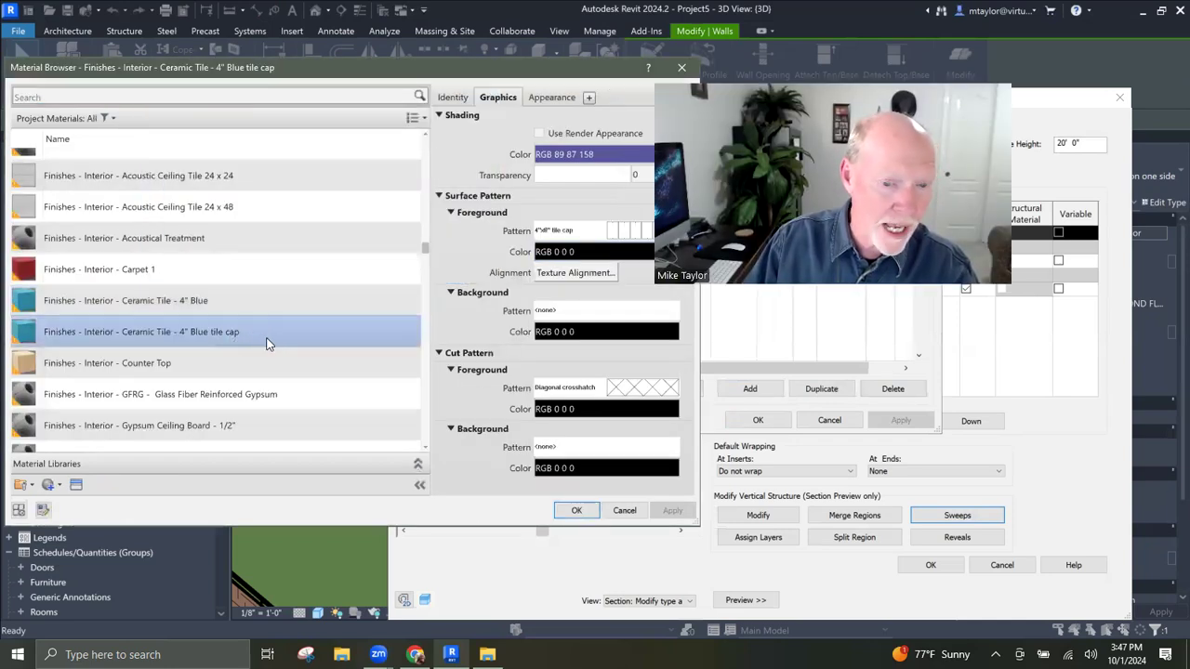
{"action": "left_click", "coordinate": [577, 510]}
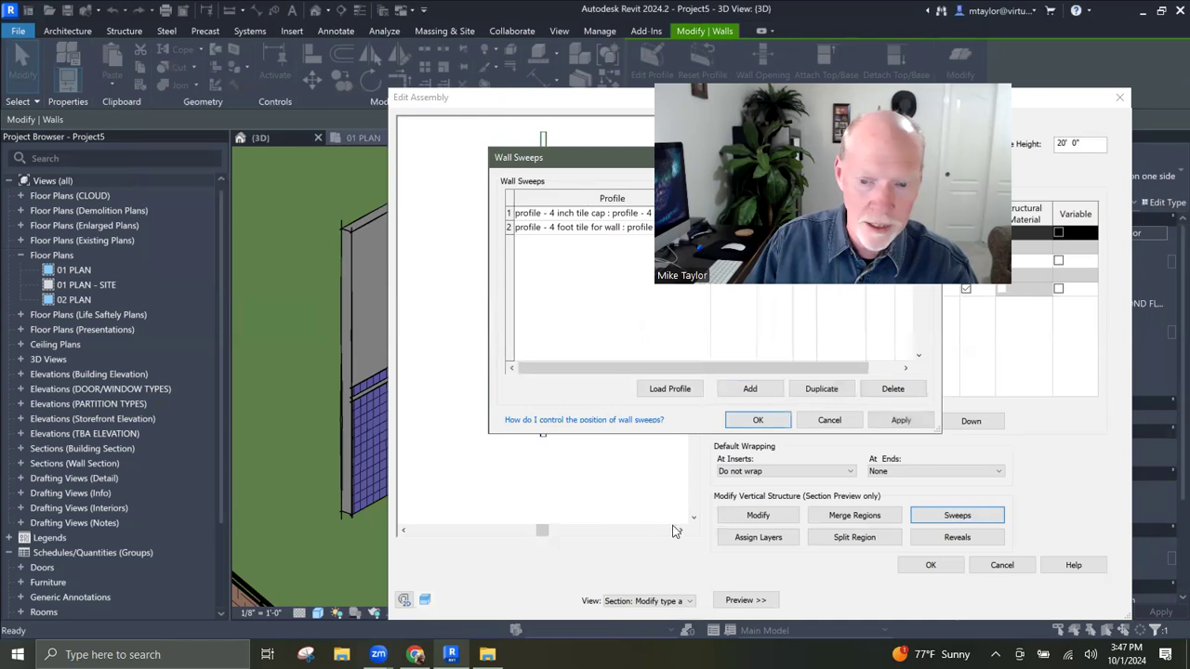
{"action": "left_click", "coordinate": [758, 420]}
Step: Delete the stray zero-thickness Structure layer in row 1 and accept the wall assembly and type changes
{"action": "left_click", "coordinate": [931, 565]}
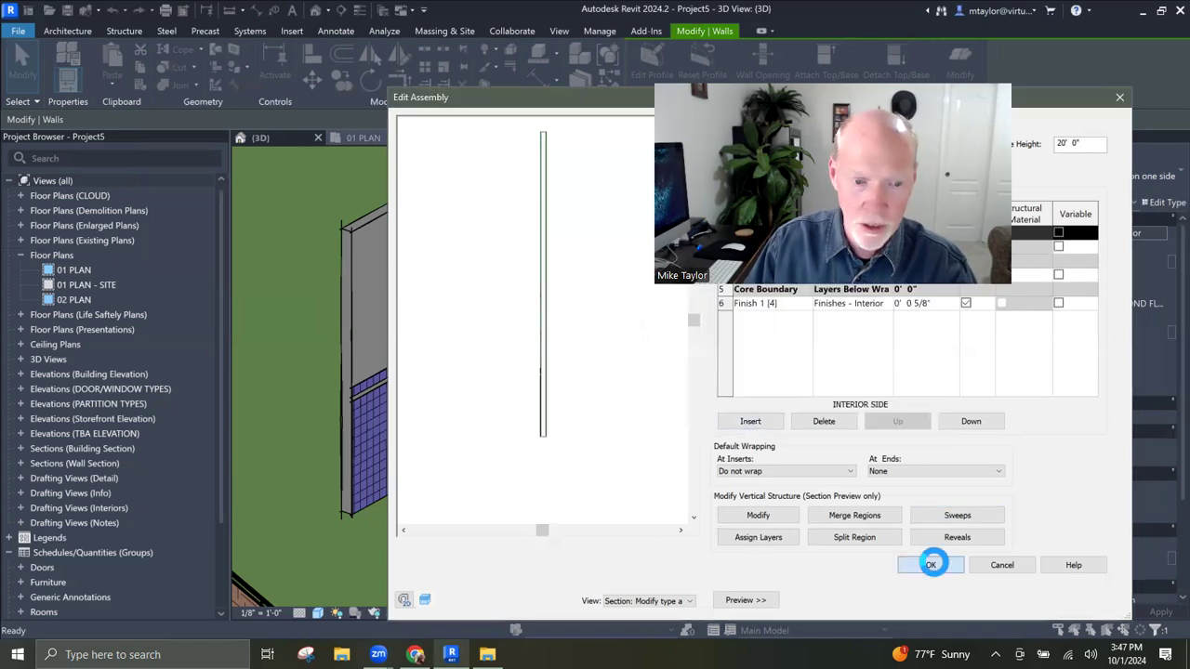
{"action": "left_click_drag", "start_coordinate": [603, 256], "coordinate": [382, 244]}
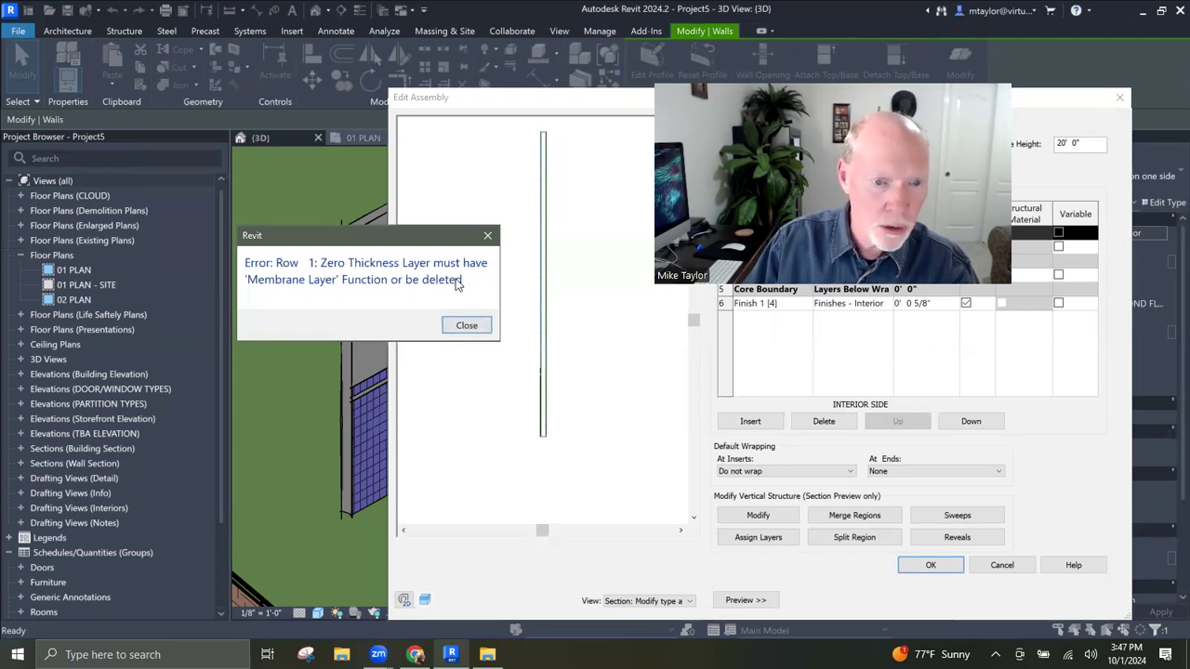
{"action": "left_click", "coordinate": [467, 326]}
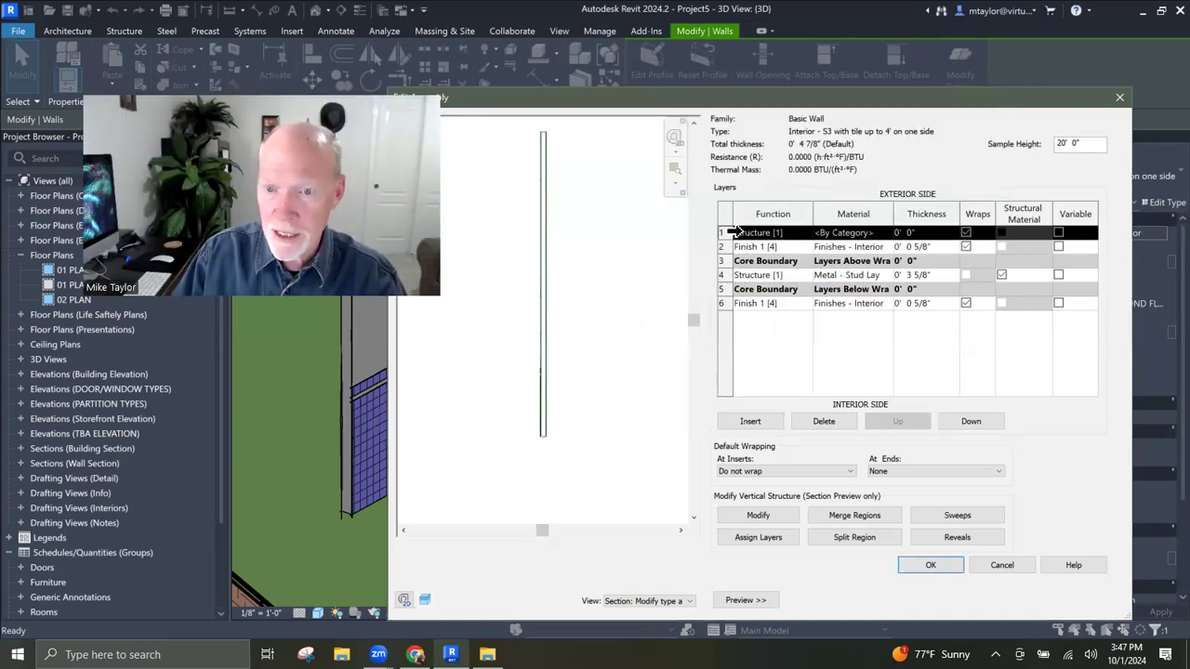
{"action": "left_click", "coordinate": [826, 421]}
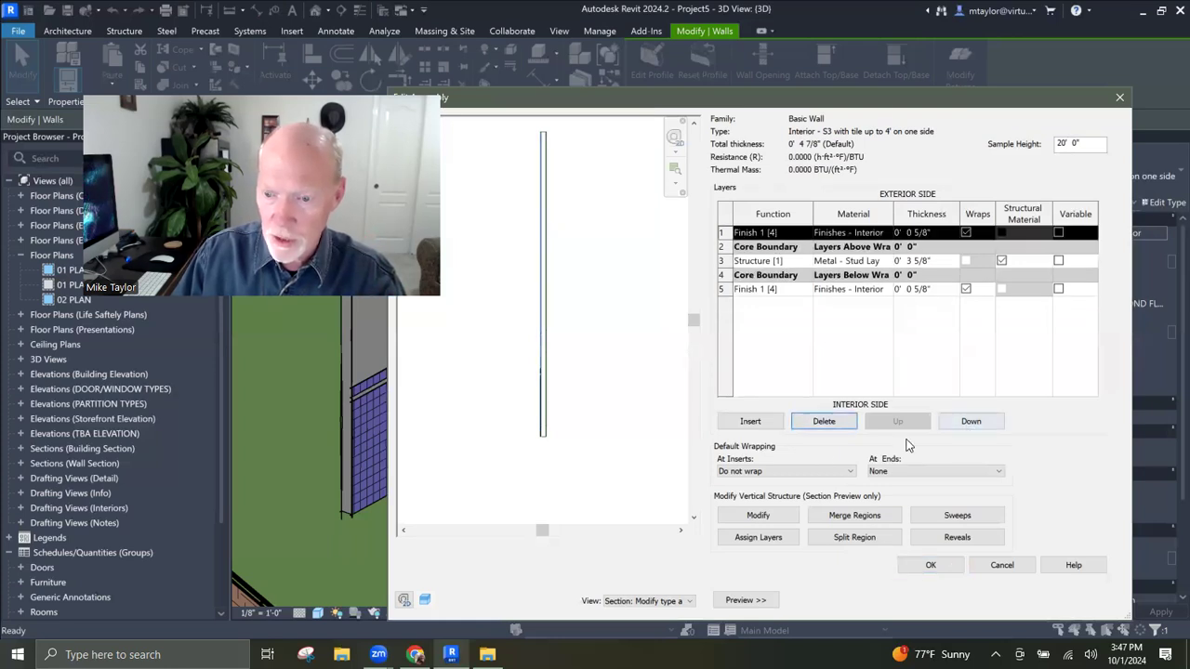
{"action": "left_click", "coordinate": [930, 566]}
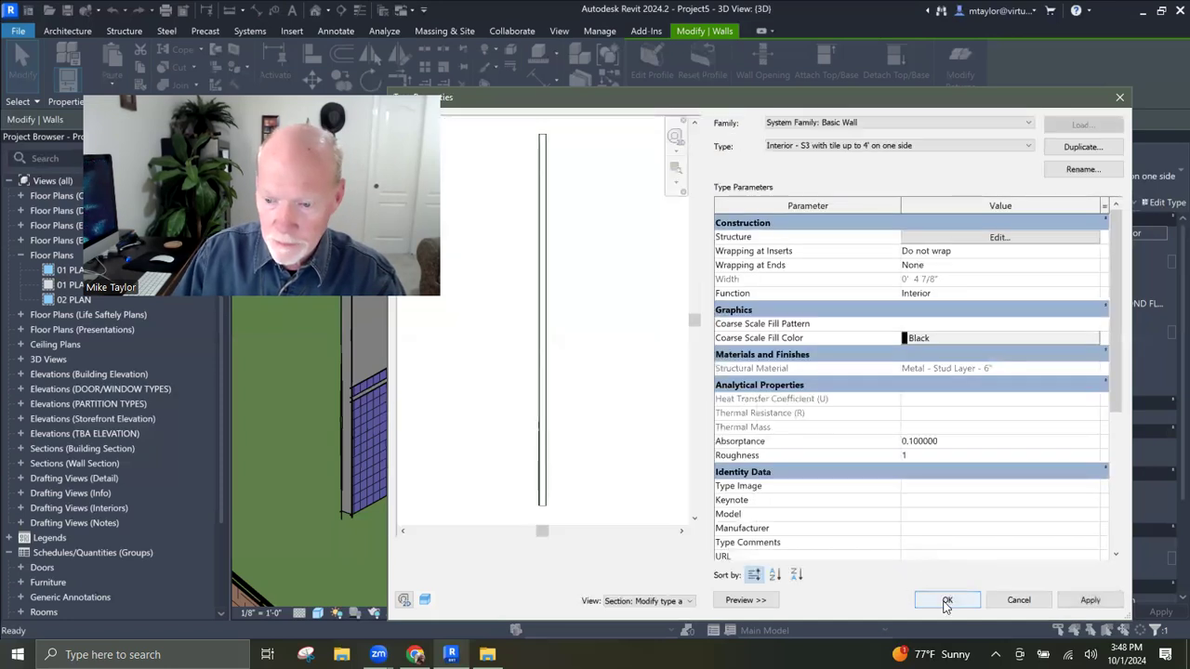
{"action": "left_click", "coordinate": [947, 600]}
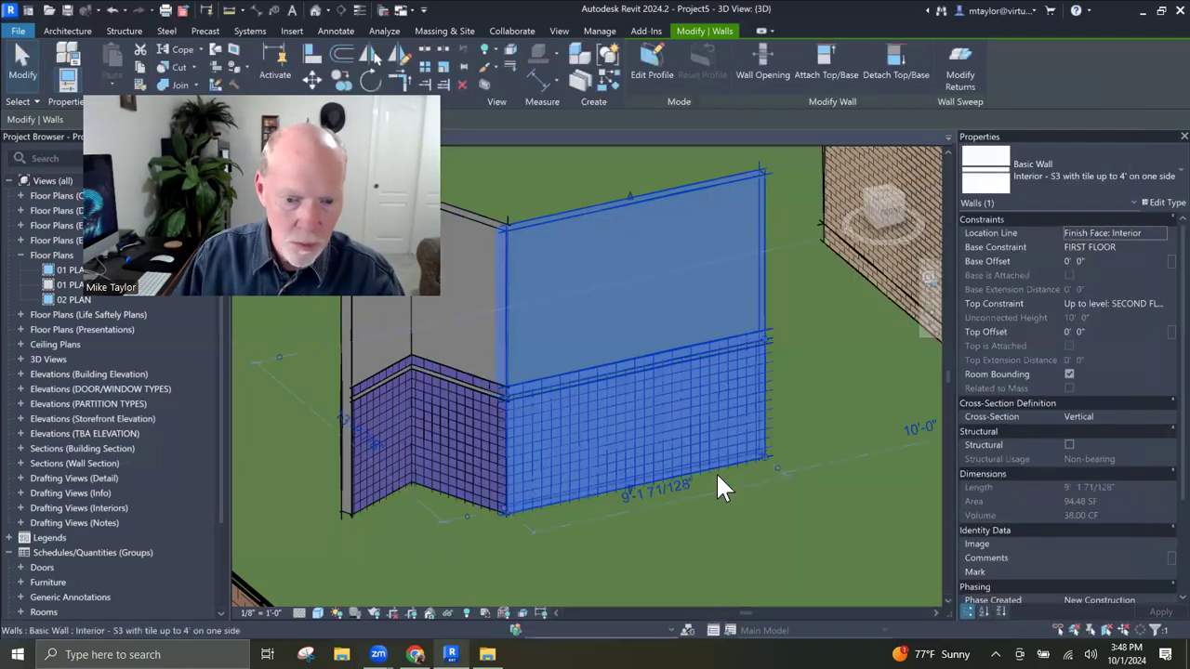
{"action": "left_click", "coordinate": [817, 387]}
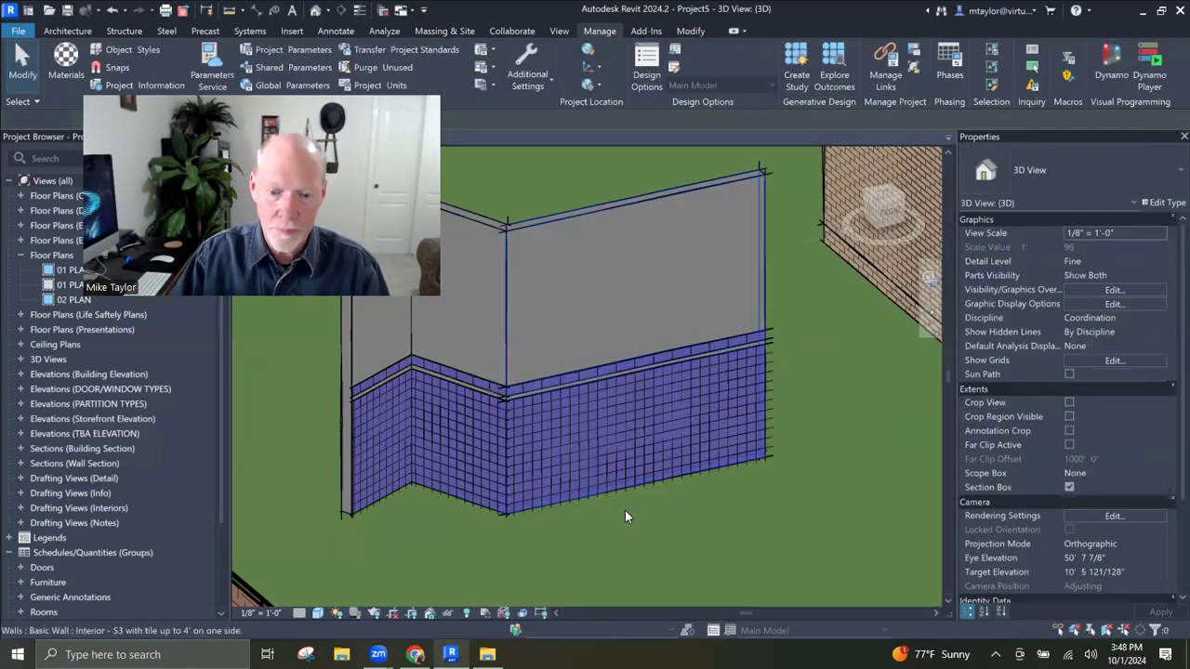
Step: Open the BLDG ELEV - SOUTH building elevation and toggle thin lines to check the tile and cap patterns on the wall
{"action": "scroll", "coordinate": [598, 447], "scroll_direction": "up", "scroll_amount": 2}
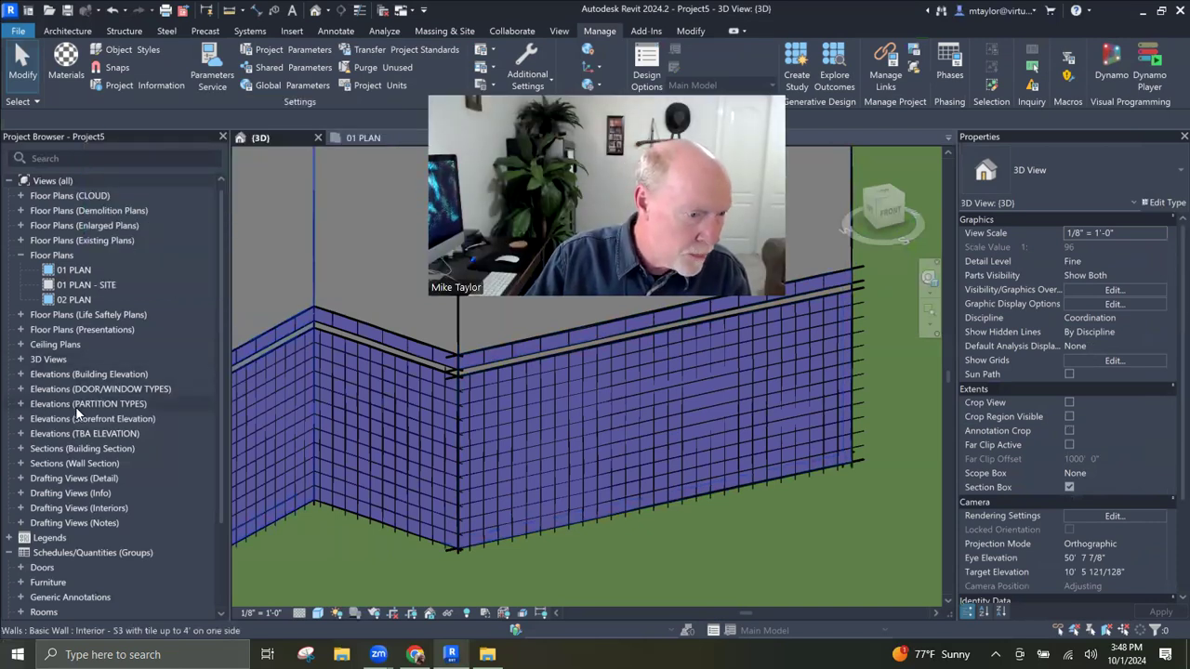
{"action": "double_click", "coordinate": [53, 376]}
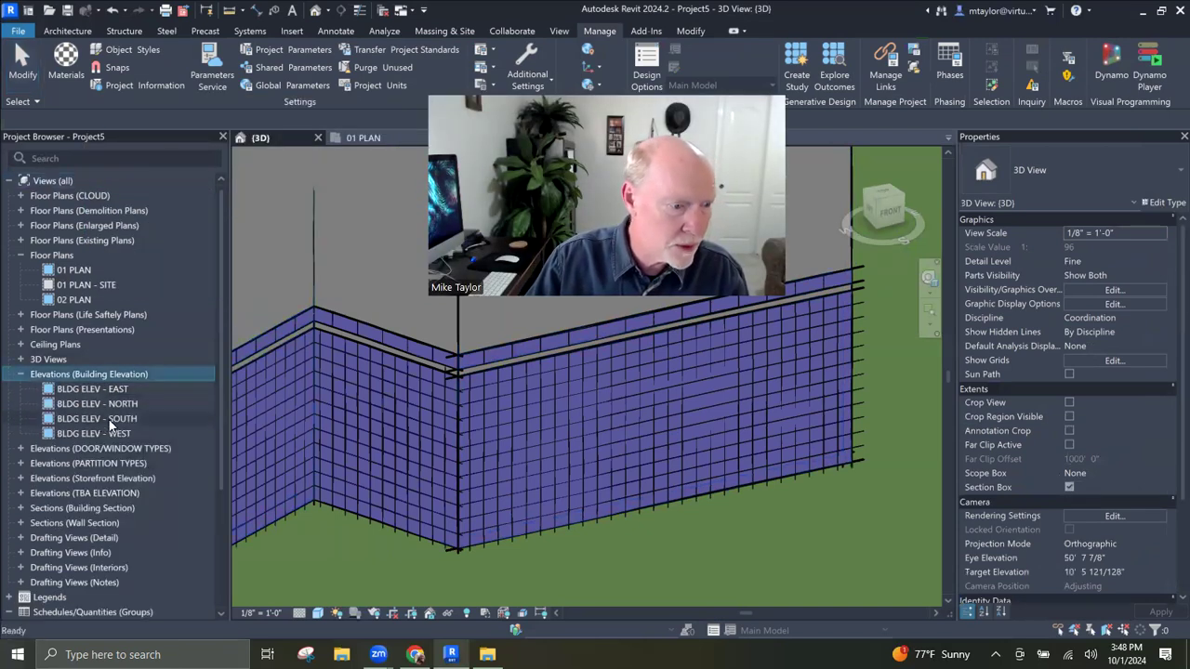
{"action": "left_click", "coordinate": [110, 419]}
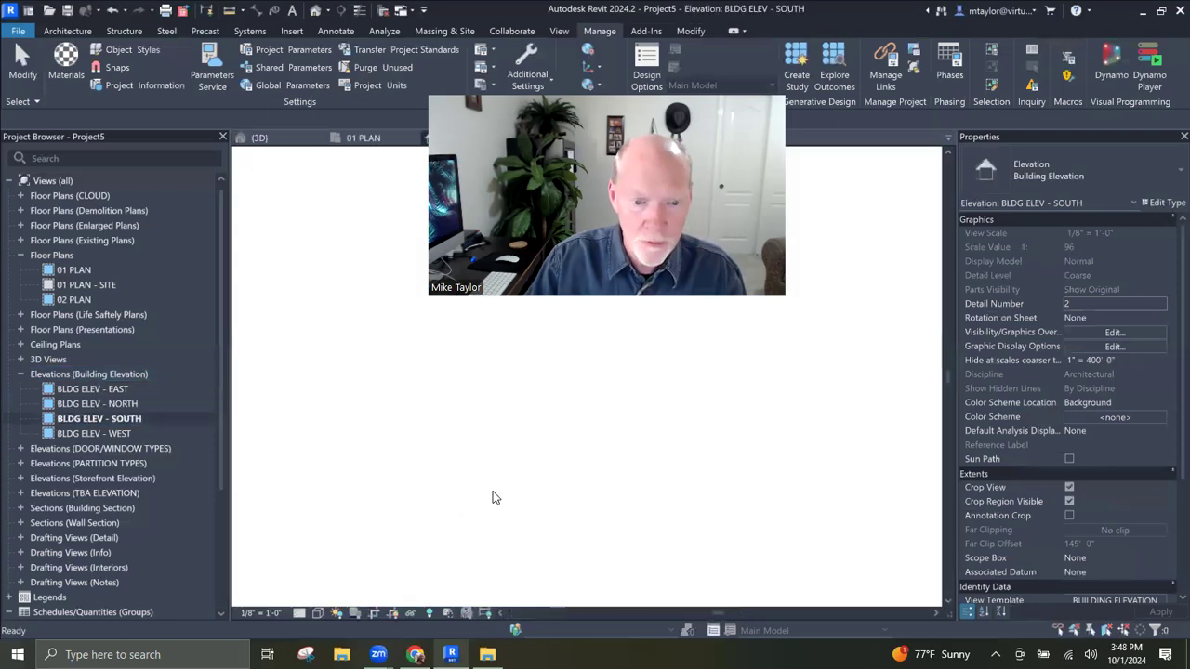
{"action": "scroll", "coordinate": [500, 470], "scroll_direction": "up", "scroll_amount": 4}
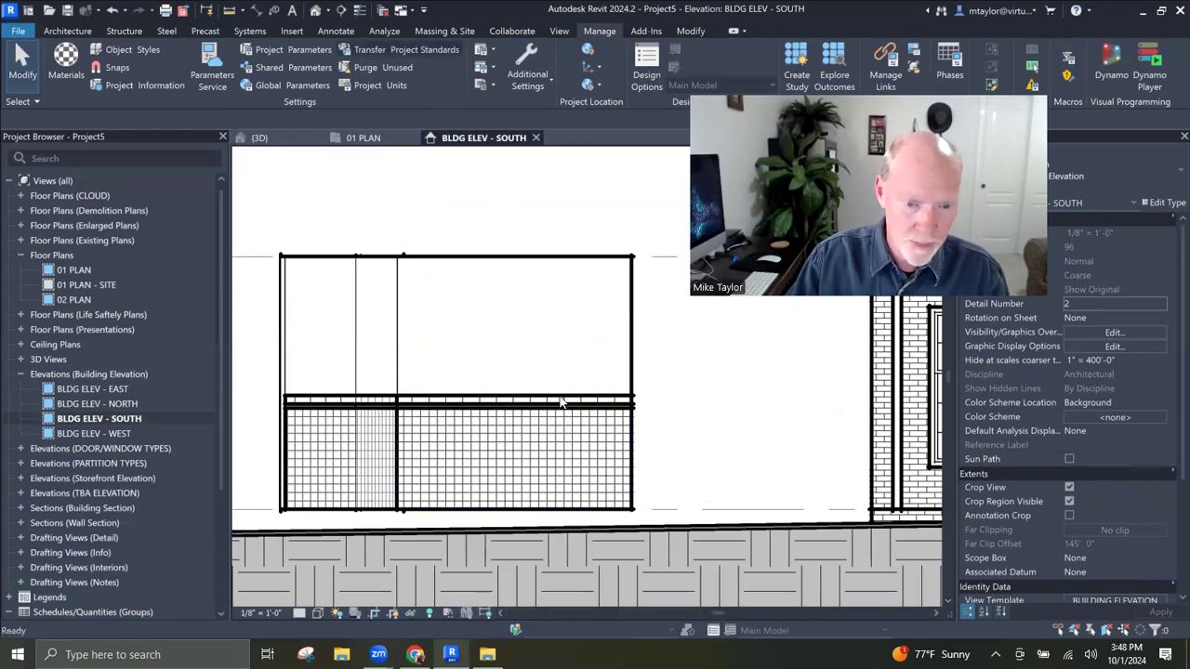
{"action": "left_click", "coordinate": [360, 10]}
{"action": "scroll", "coordinate": [675, 424], "scroll_direction": "up", "scroll_amount": 2}
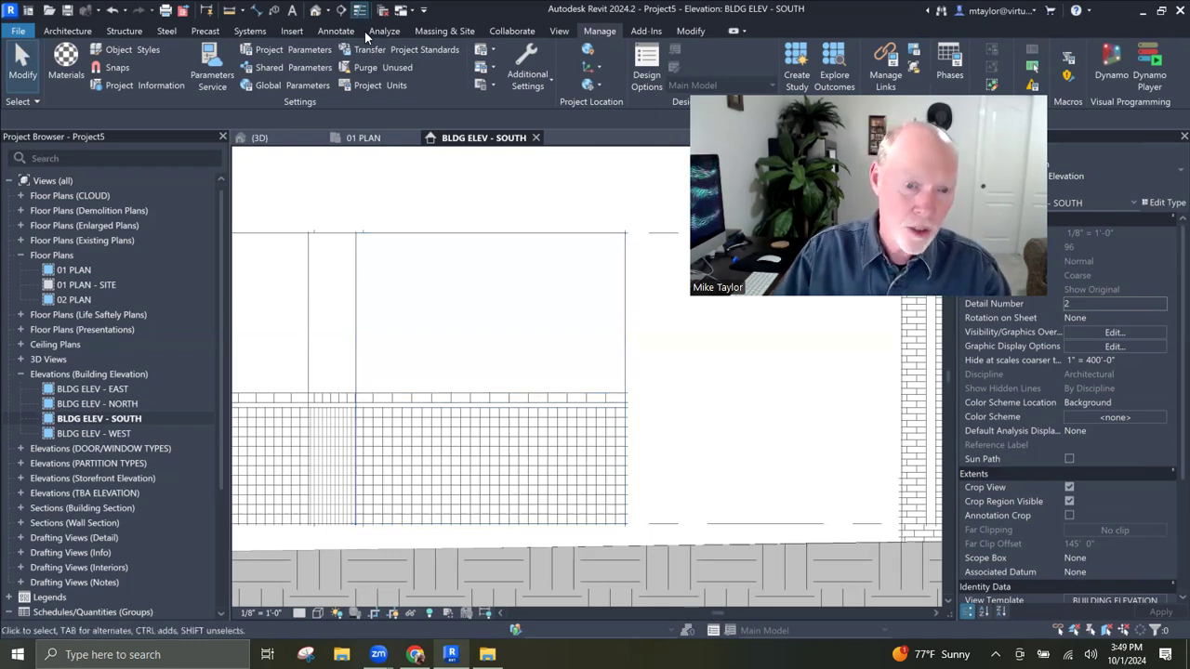
Step: Remove the BUILDING ELEVATION view template from the south elevation by assigning <None>
{"action": "left_click", "coordinate": [317, 613]}
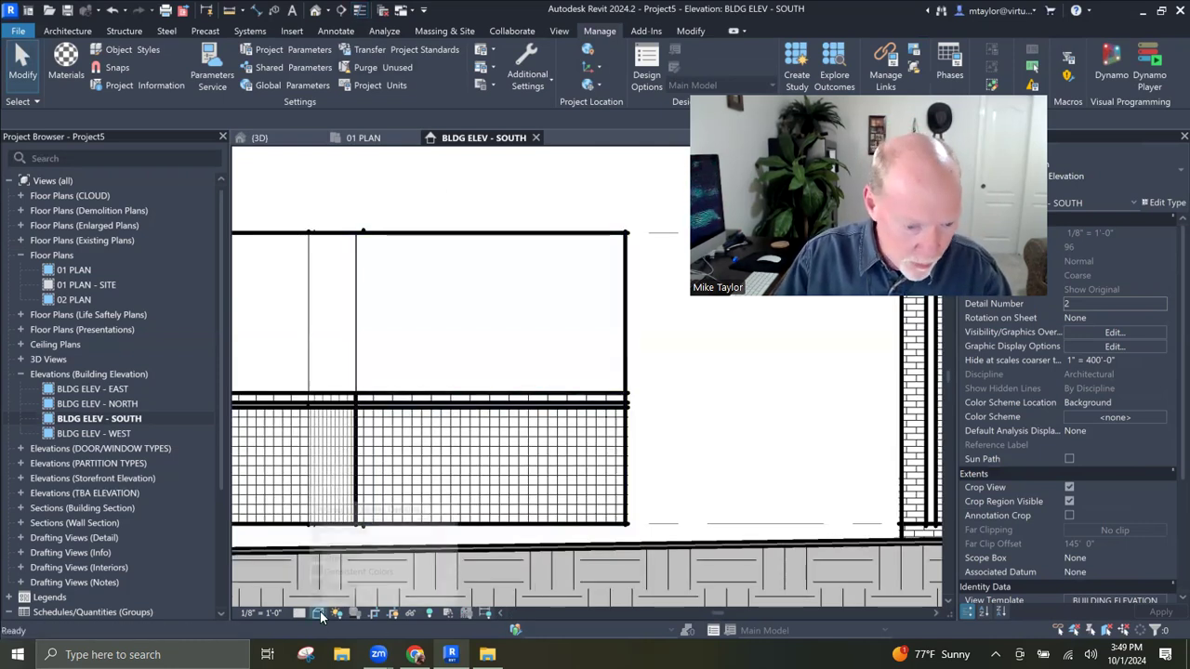
{"action": "left_click", "coordinate": [1142, 602]}
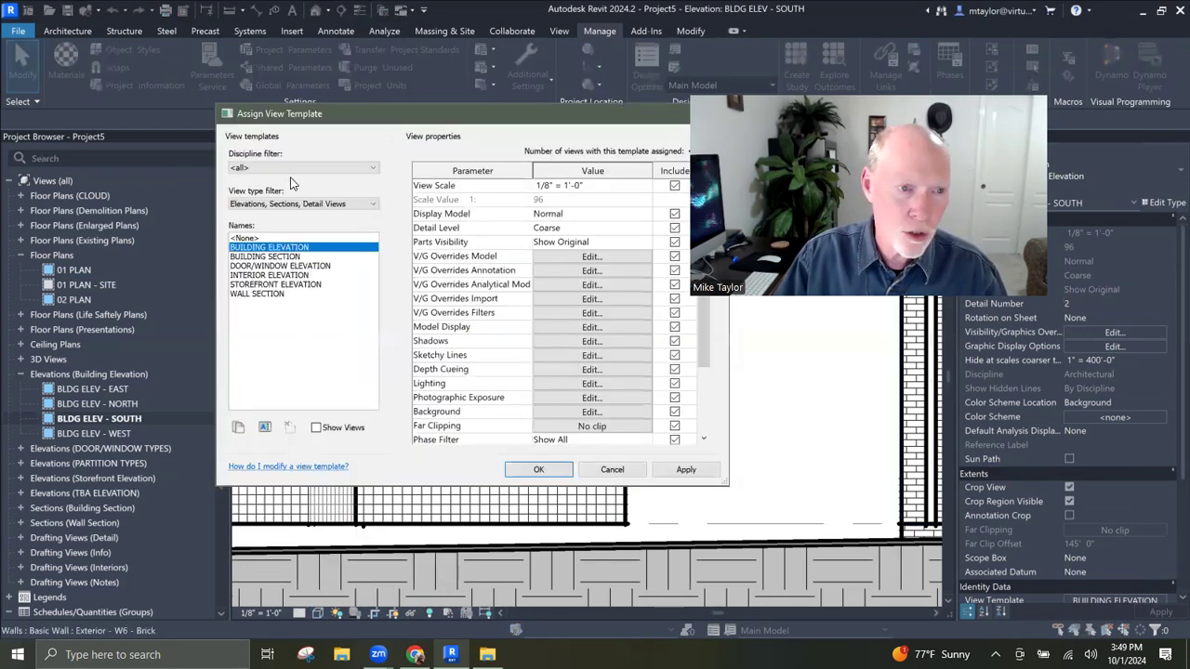
{"action": "left_click", "coordinate": [246, 239]}
{"action": "left_click", "coordinate": [539, 469]}
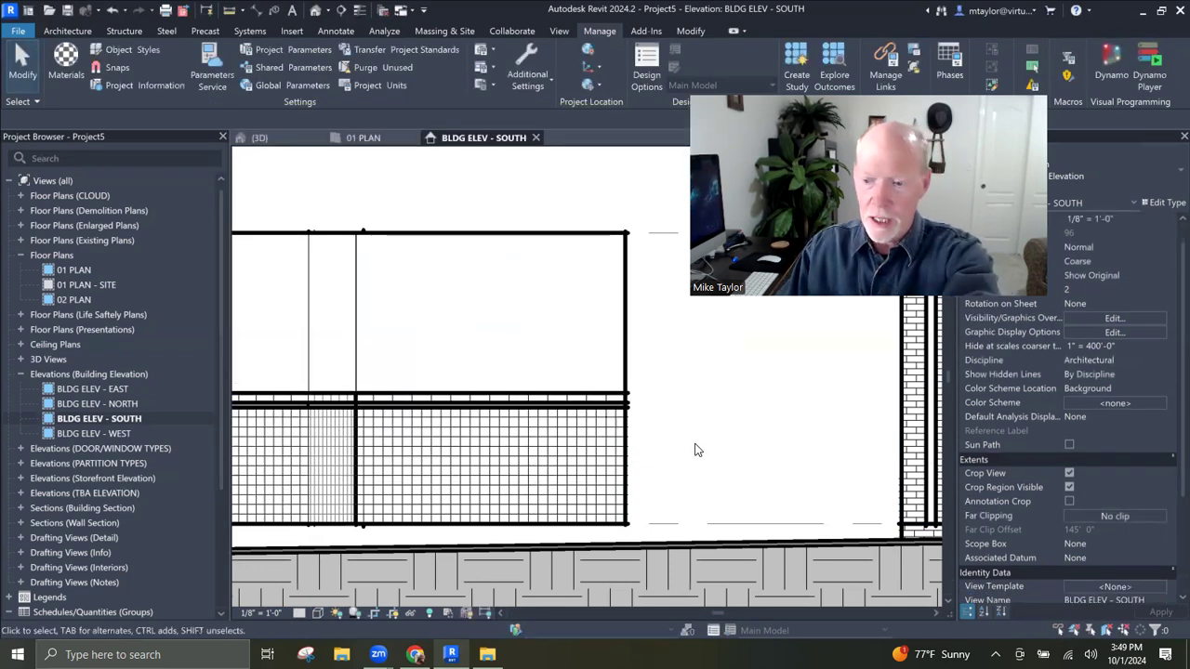
Step: Set the south elevation's visual style to Consistent Colors
{"action": "left_click", "coordinate": [300, 613]}
{"action": "left_click", "coordinate": [318, 613]}
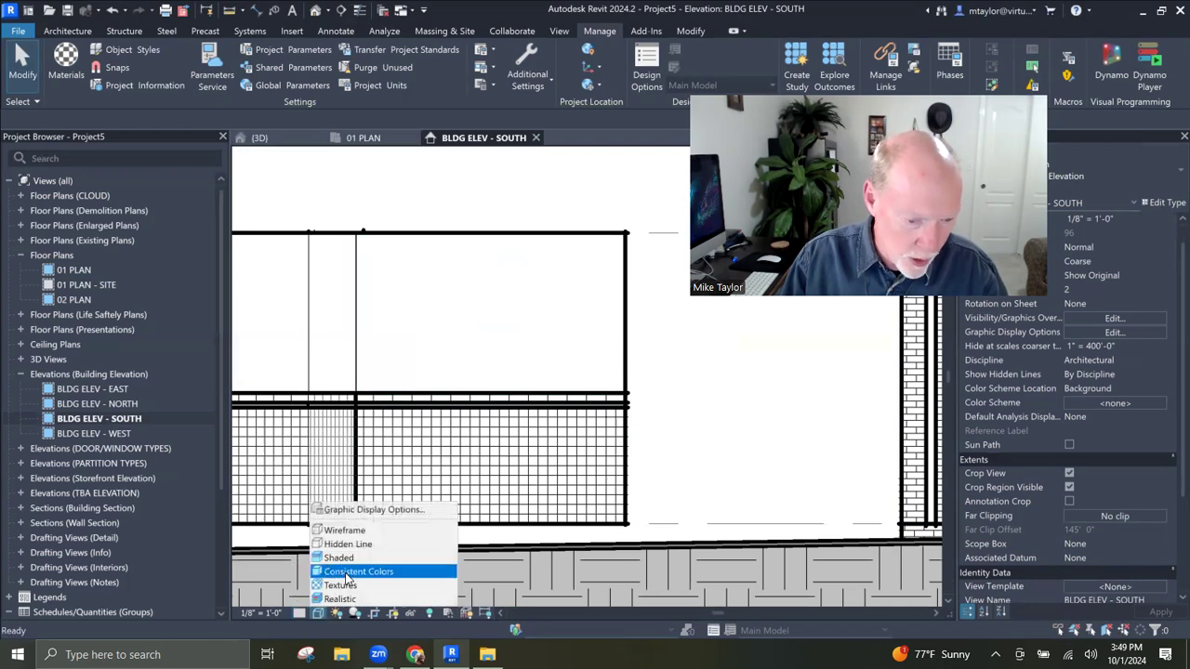
{"action": "left_click", "coordinate": [348, 573]}
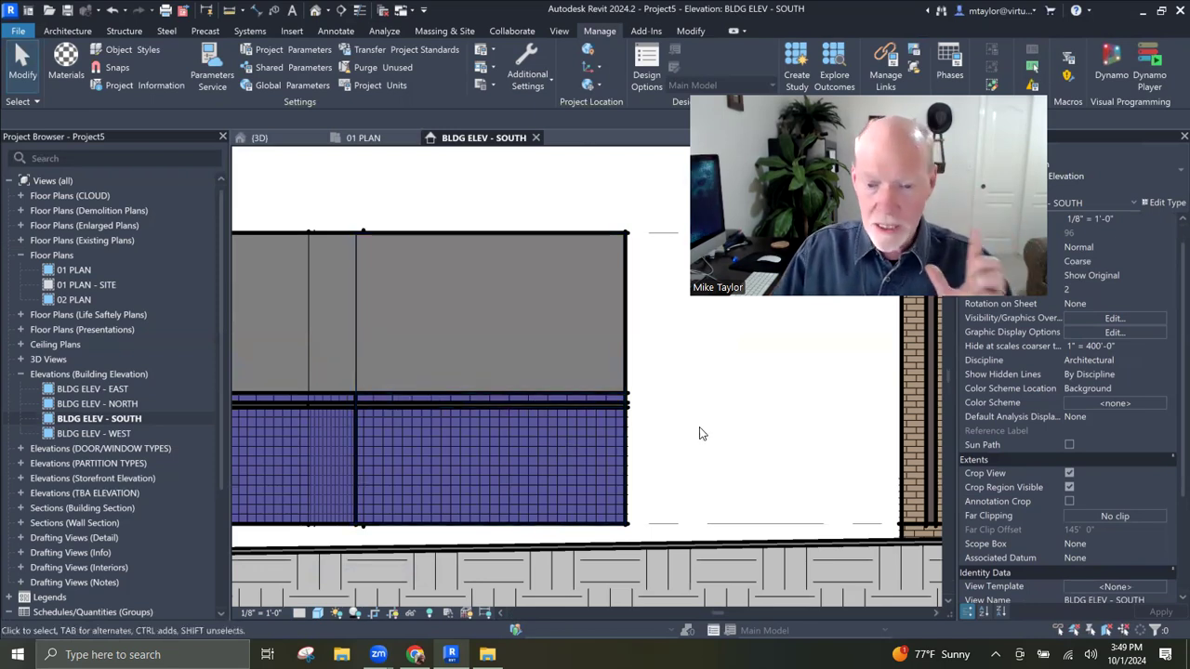
{"action": "left_click", "coordinate": [626, 423]}
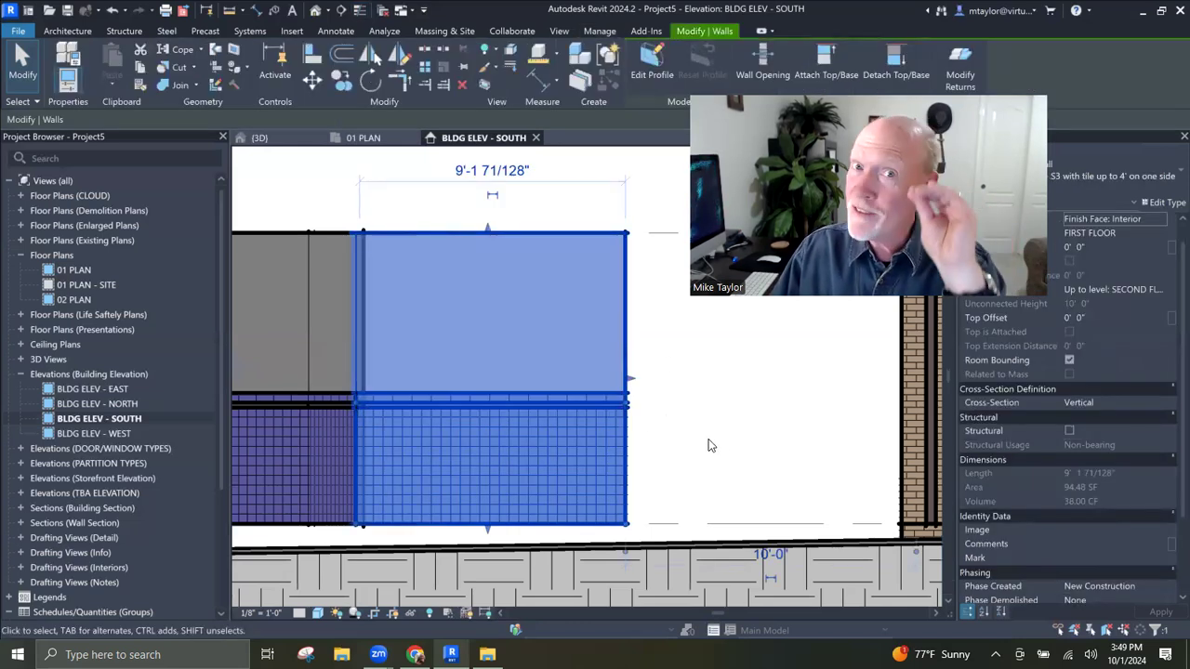
{"action": "left_click", "coordinate": [709, 445]}
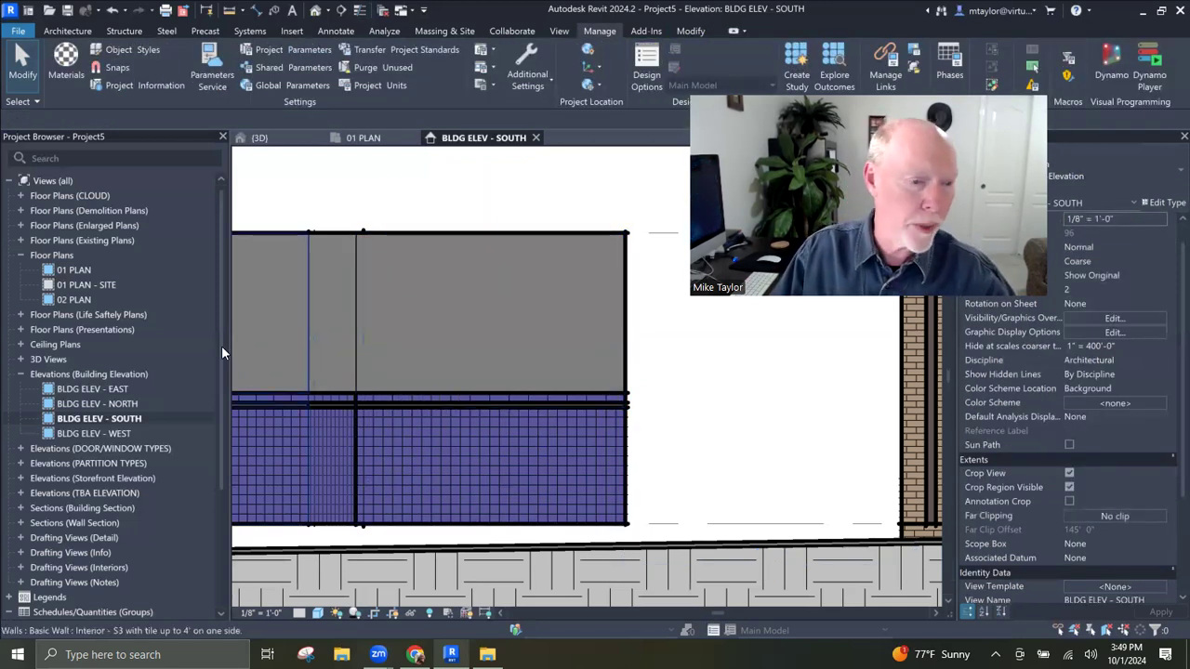
Step: Find the "profile - 4 foot tile for wall" profile family in the project and open it for editing
{"action": "left_click_drag", "start_coordinate": [220, 369], "coordinate": [217, 491]}
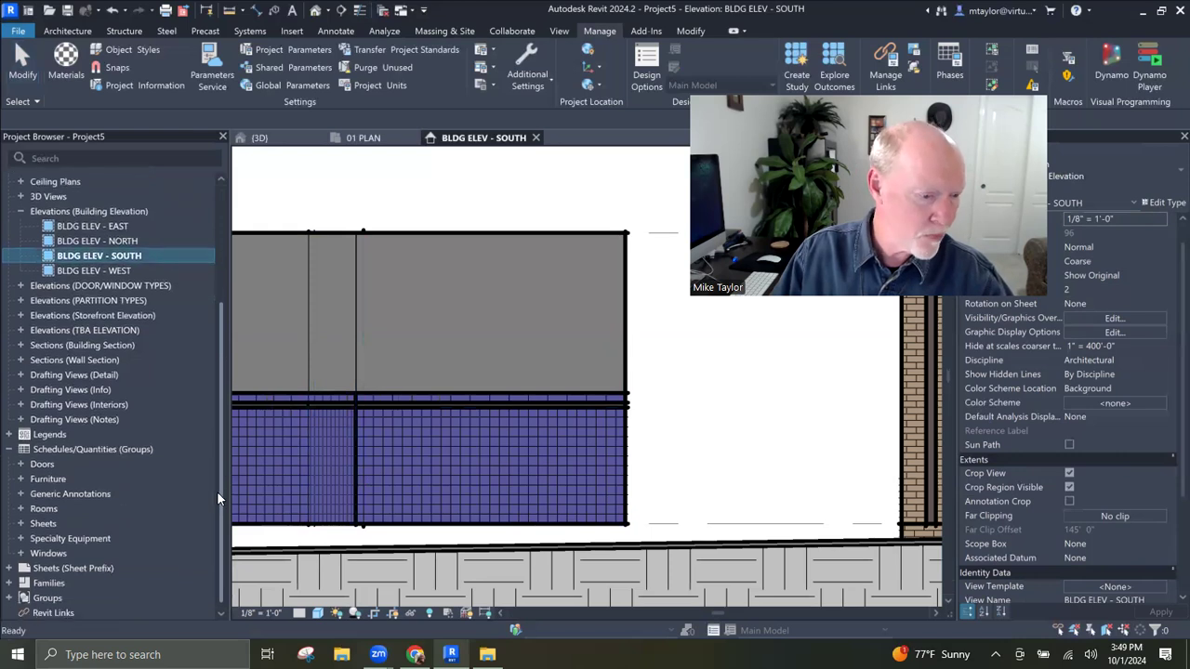
{"action": "left_click", "coordinate": [10, 584]}
{"action": "scroll", "coordinate": [107, 391], "scroll_direction": "down", "scroll_amount": 8}
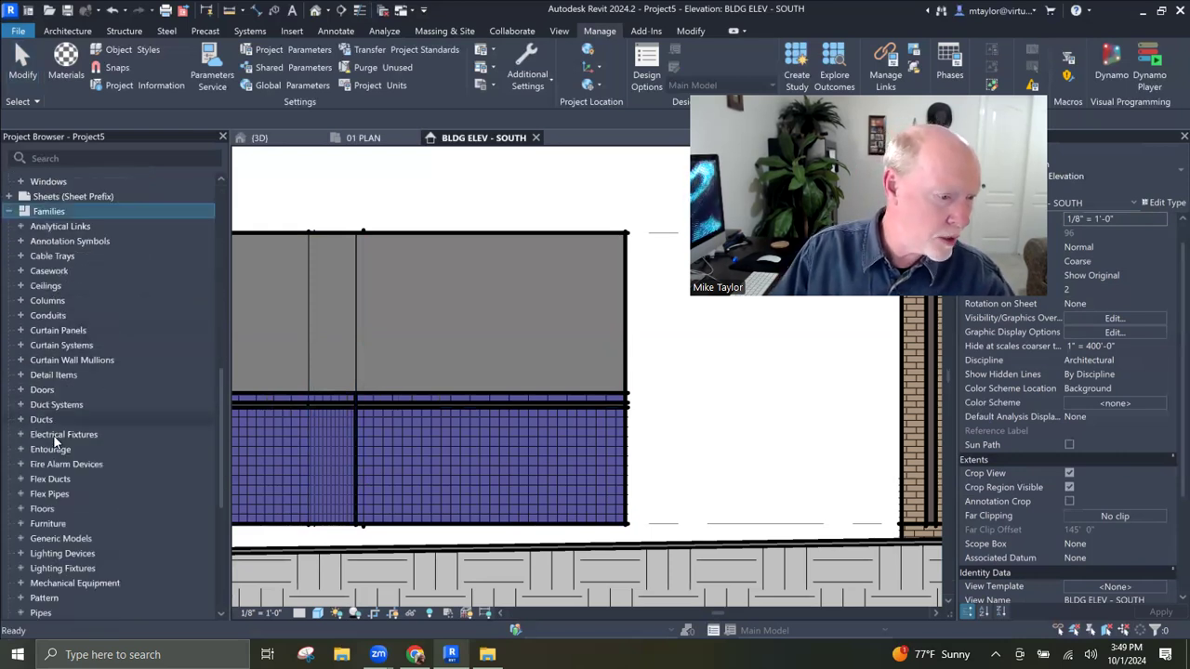
{"action": "scroll", "coordinate": [55, 439], "scroll_direction": "down", "scroll_amount": 6}
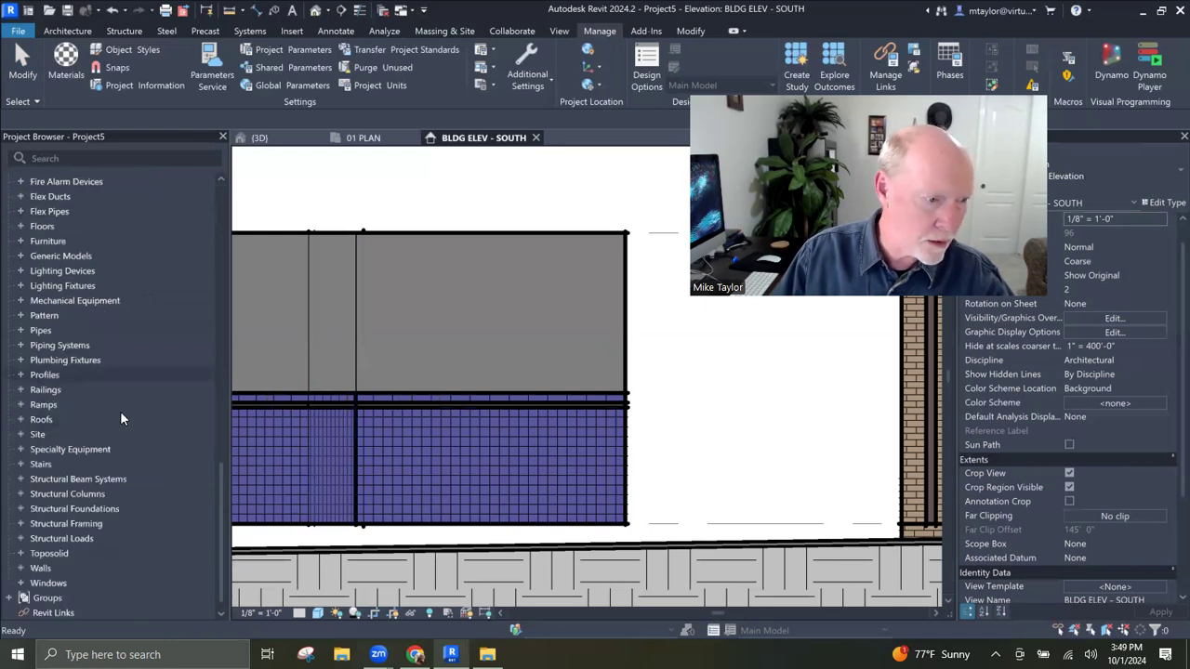
{"action": "scroll", "coordinate": [90, 411], "scroll_direction": "down", "scroll_amount": 6}
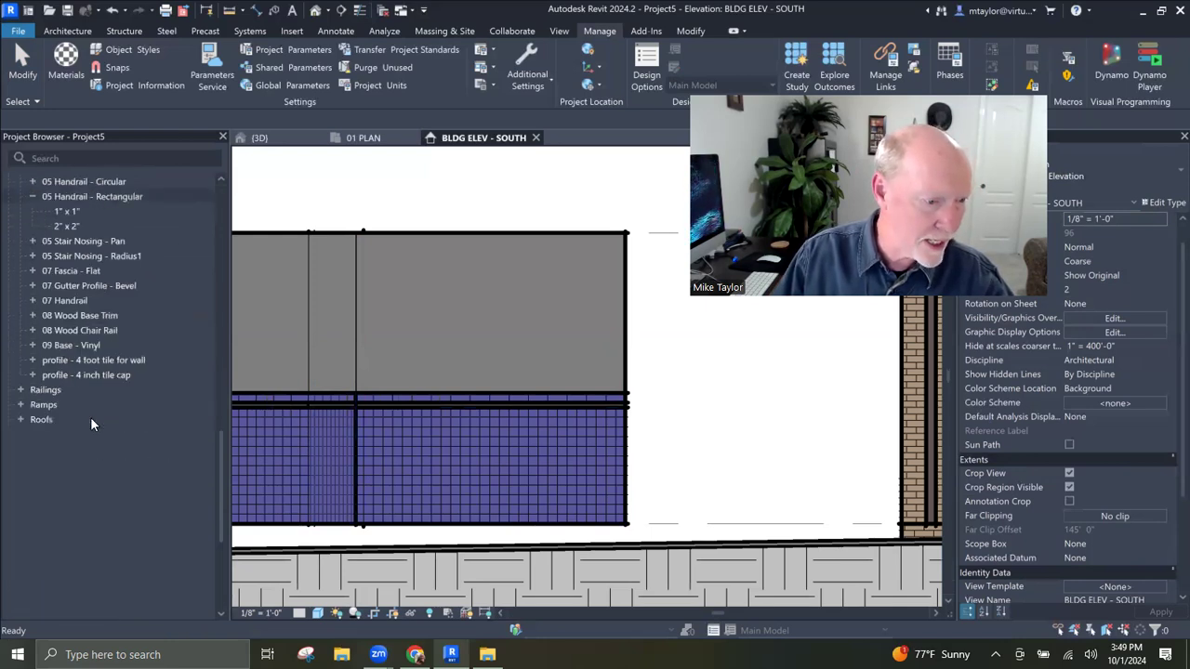
{"action": "left_click", "coordinate": [112, 361]}
{"action": "right_click", "coordinate": [113, 359]}
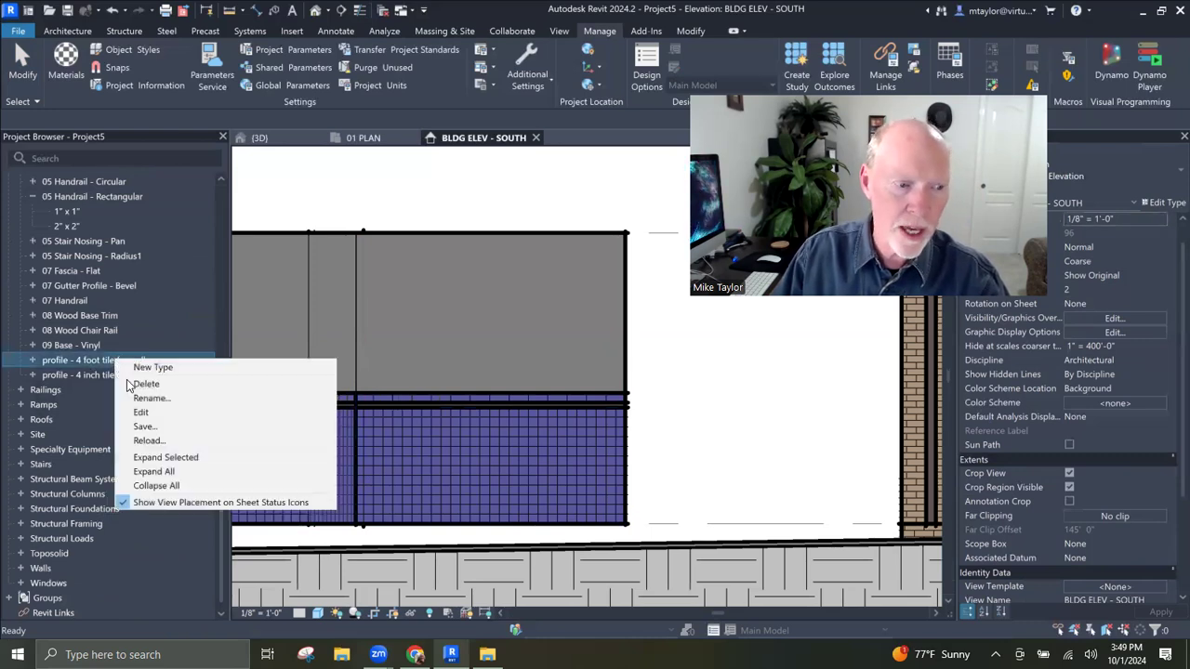
{"action": "left_click", "coordinate": [139, 415]}
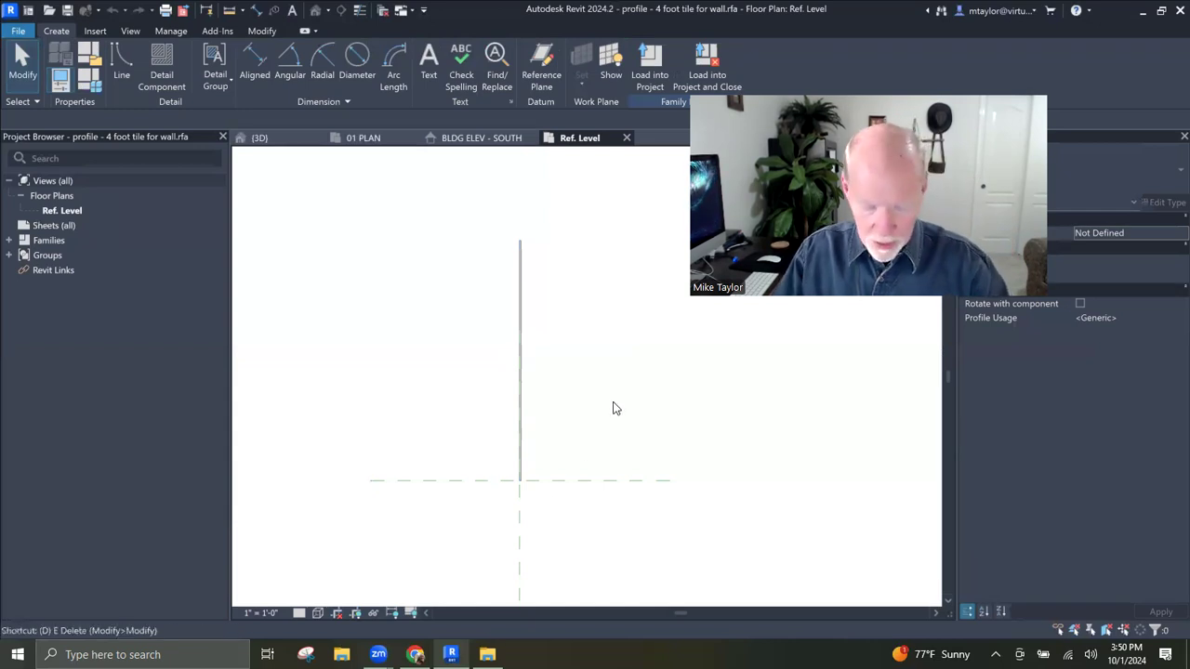
Step: Add an aligned dimension from the horizontal reference plane to the top edge of the tile profile
{"action": "left_click", "coordinate": [588, 481]}
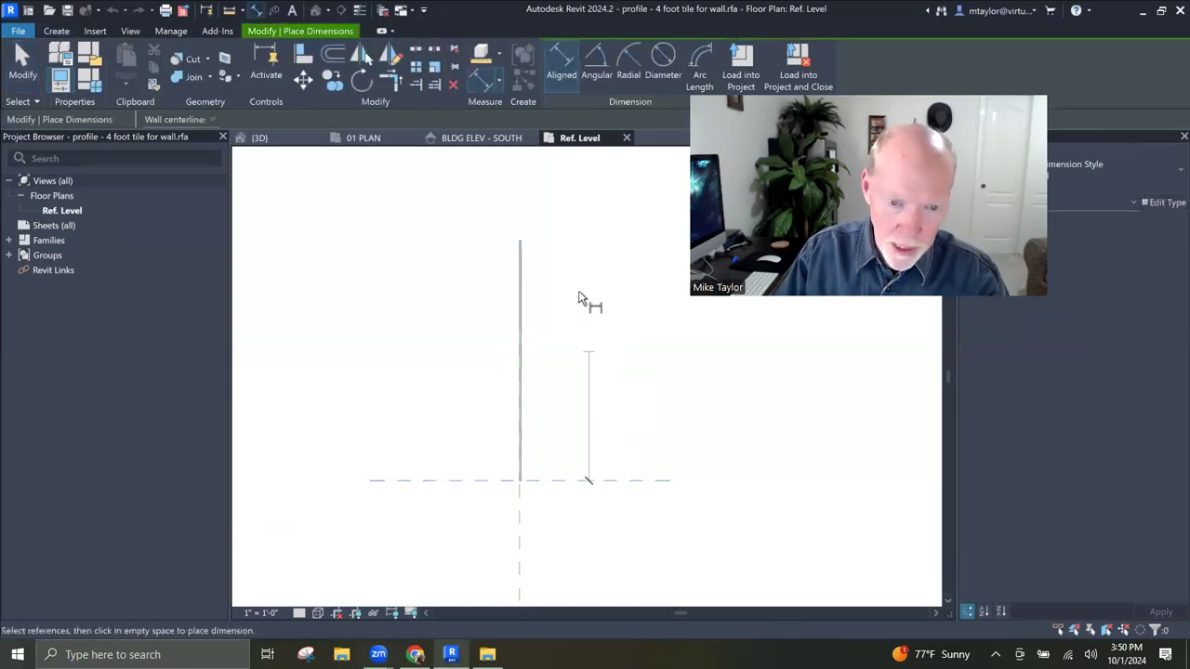
{"action": "left_click", "coordinate": [524, 246]}
{"action": "left_click", "coordinate": [570, 335]}
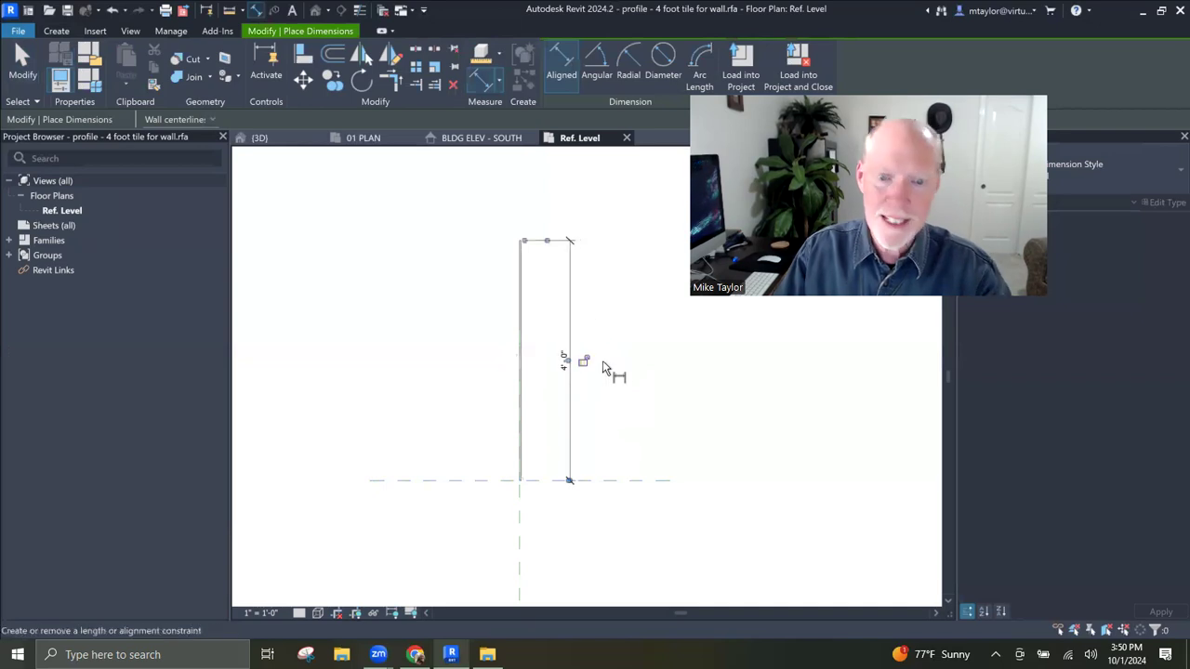
{"action": "middle_click_drag", "start_coordinate": [629, 376], "coordinate": [580, 406]}
{"action": "key", "text": "Escape"}
{"action": "key", "text": "Escape"}
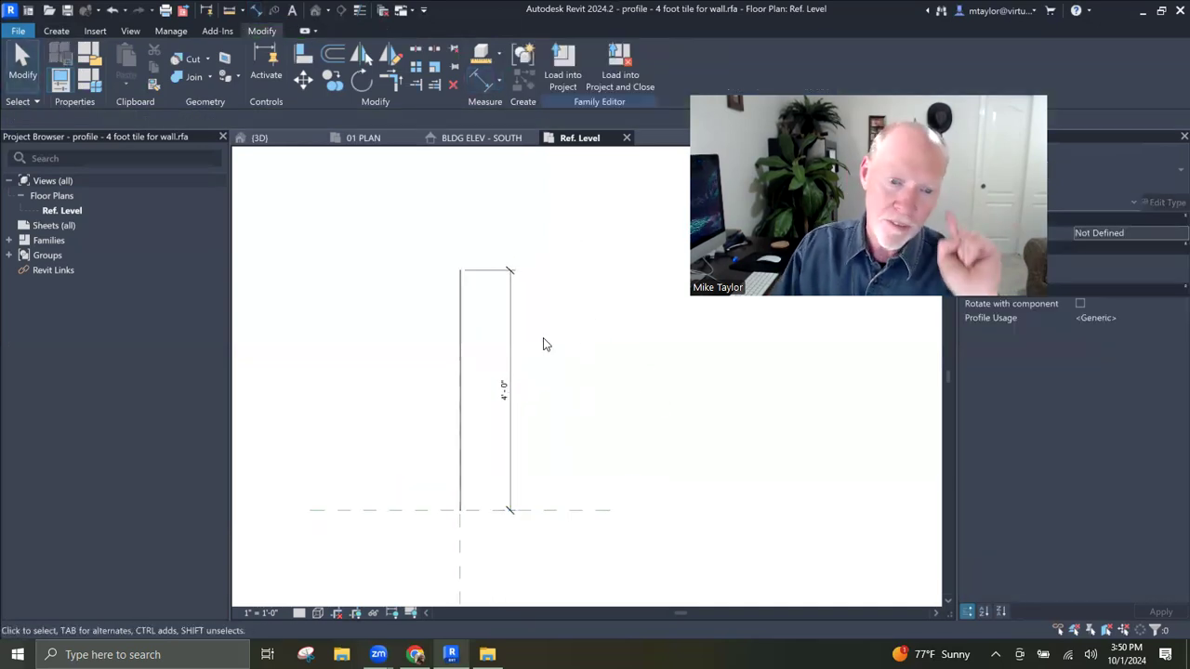
Step: Label the profile's vertical dimension with a new family type parameter named Height, grouped under Dimensions
{"action": "left_click", "coordinate": [513, 365]}
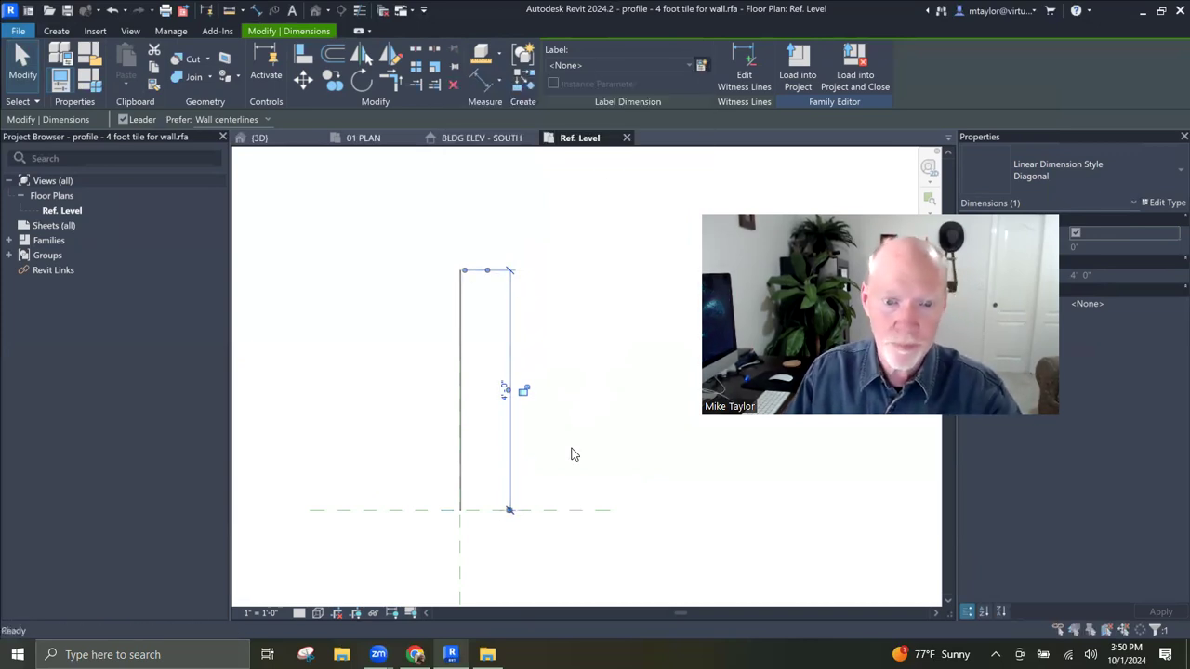
{"action": "type", "text": "Height"}
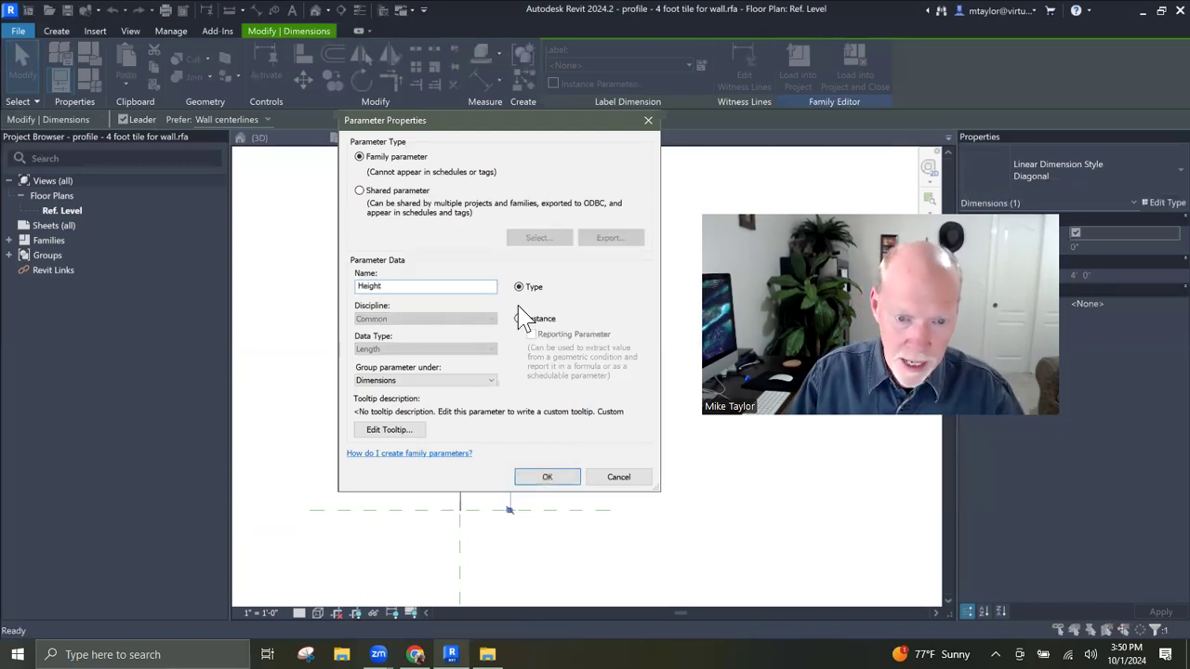
{"action": "left_click", "coordinate": [554, 478]}
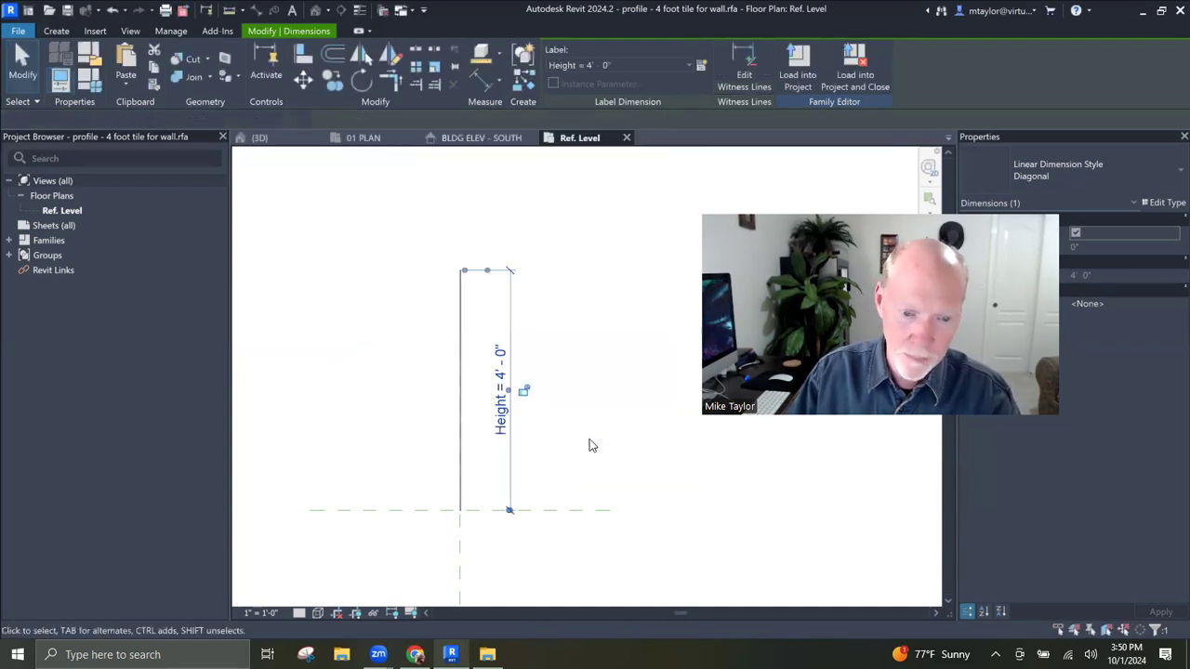
{"action": "left_click", "coordinate": [577, 377]}
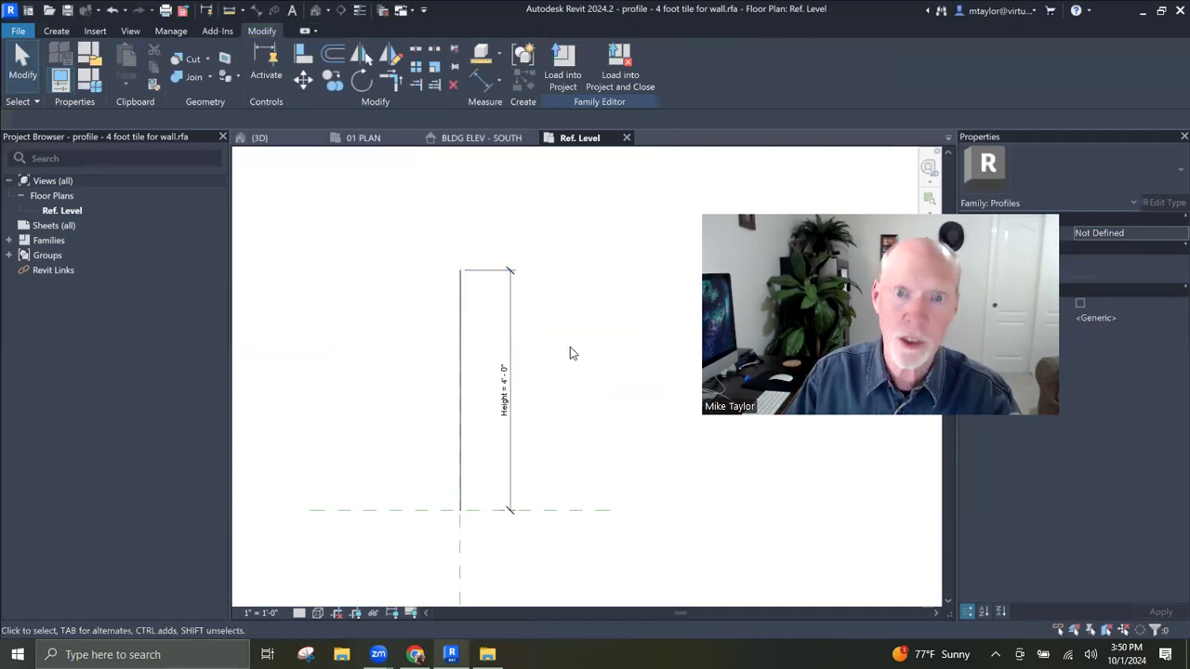
Step: Load the profile into the project and close it, saving over the existing family file and overwriting the project's existing version
{"action": "left_click", "coordinate": [615, 91]}
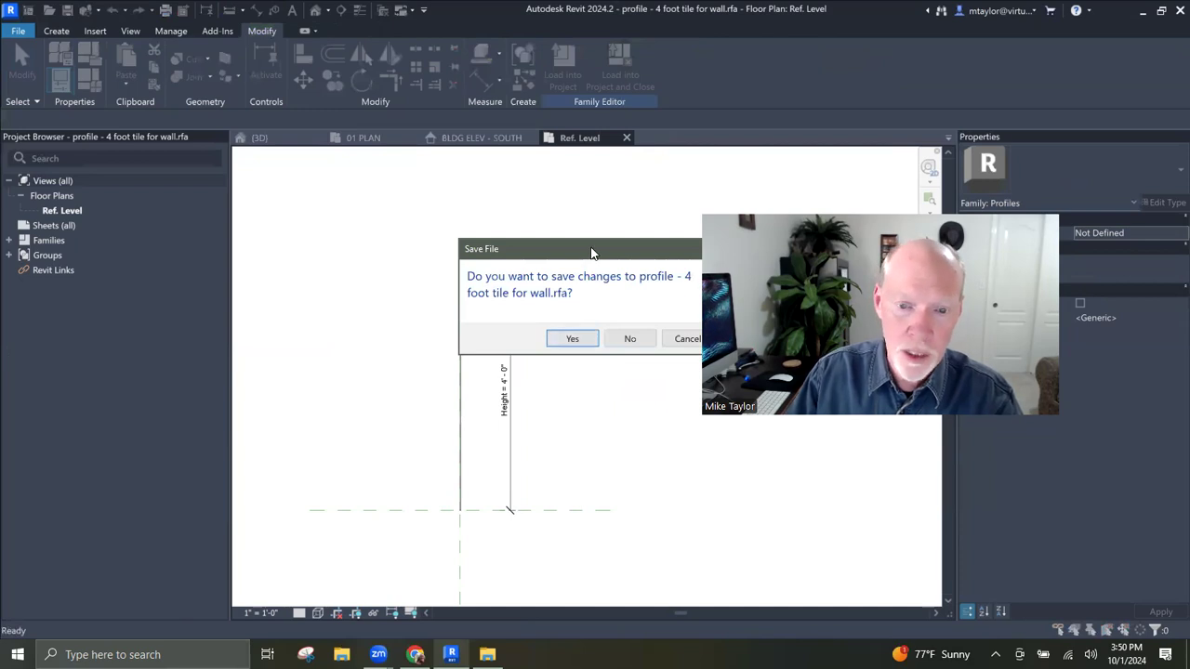
{"action": "left_click_drag", "start_coordinate": [591, 253], "coordinate": [465, 212]}
{"action": "left_click", "coordinate": [443, 297]}
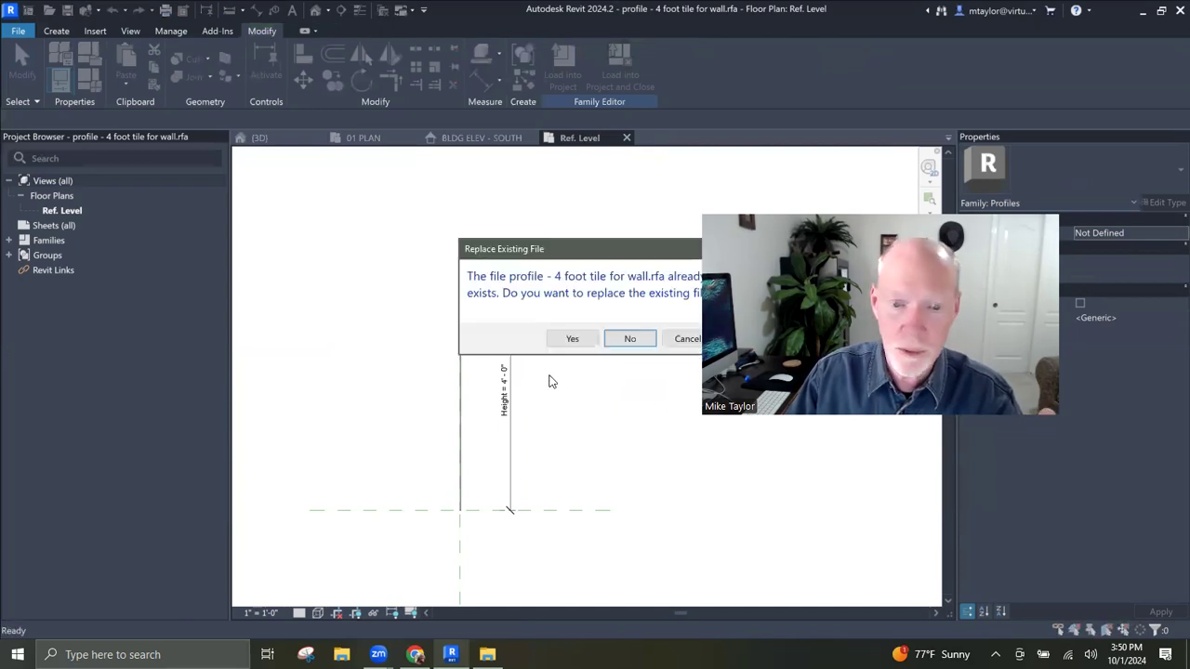
{"action": "left_click", "coordinate": [566, 340]}
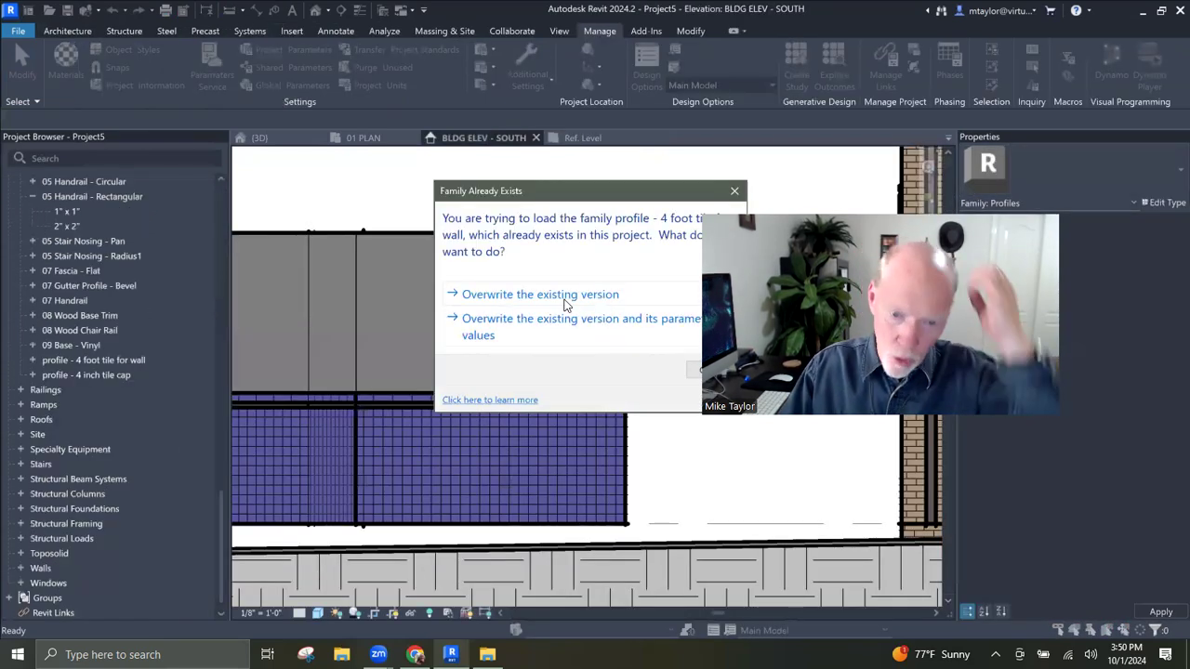
{"action": "left_click", "coordinate": [568, 295]}
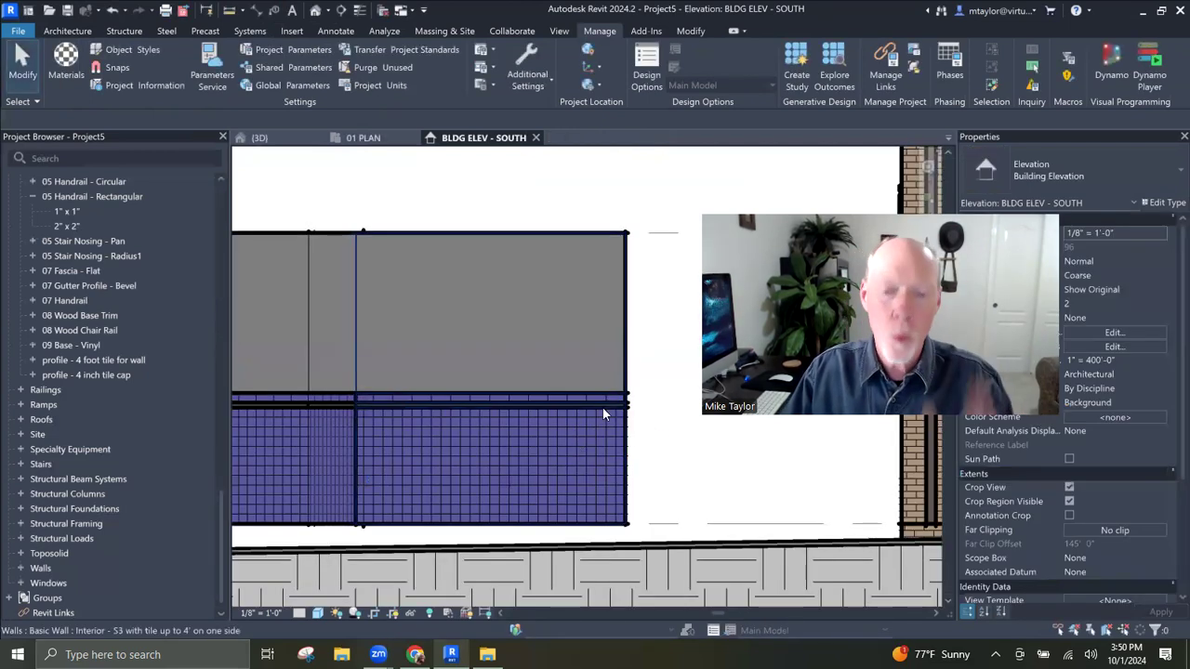
{"action": "left_click", "coordinate": [497, 418]}
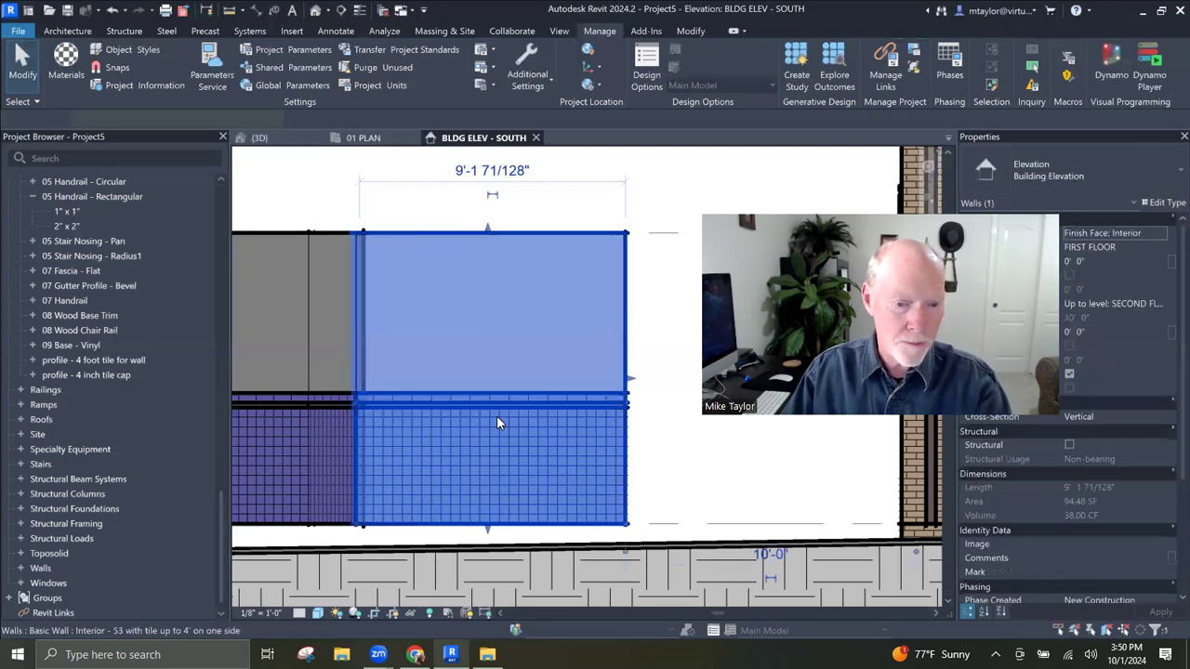
{"action": "left_click", "coordinate": [688, 469]}
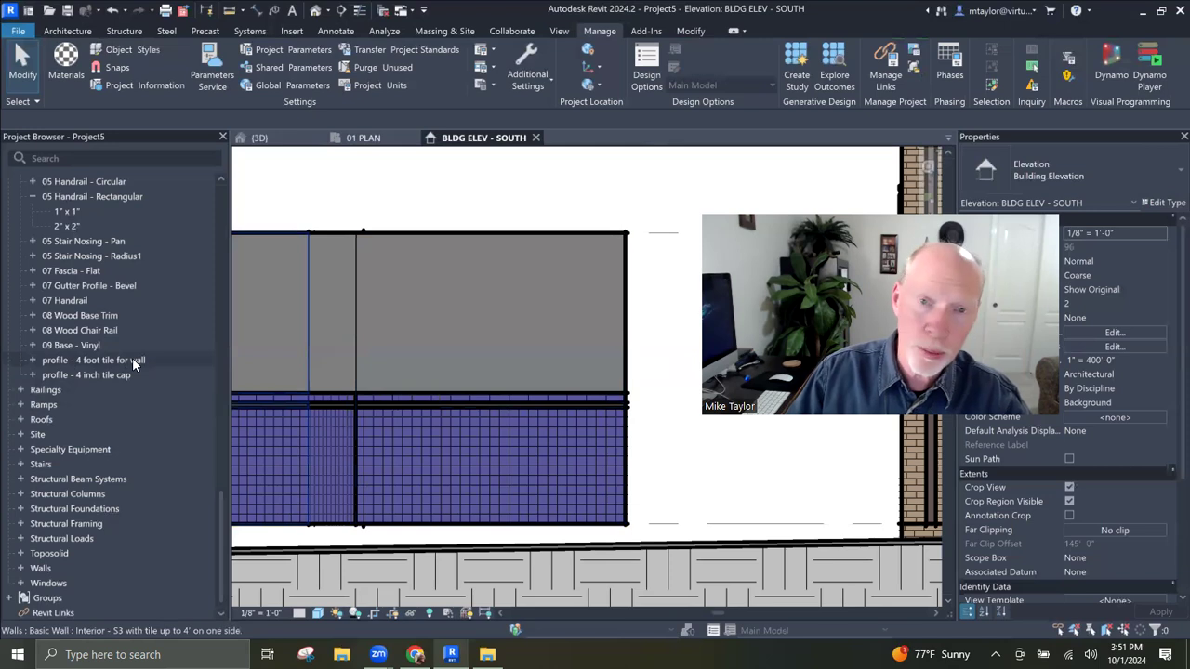
Step: Rename the "profile - 4 foot tile for wall" family as "profile - tile for wall"
{"action": "double_click", "coordinate": [46, 362]}
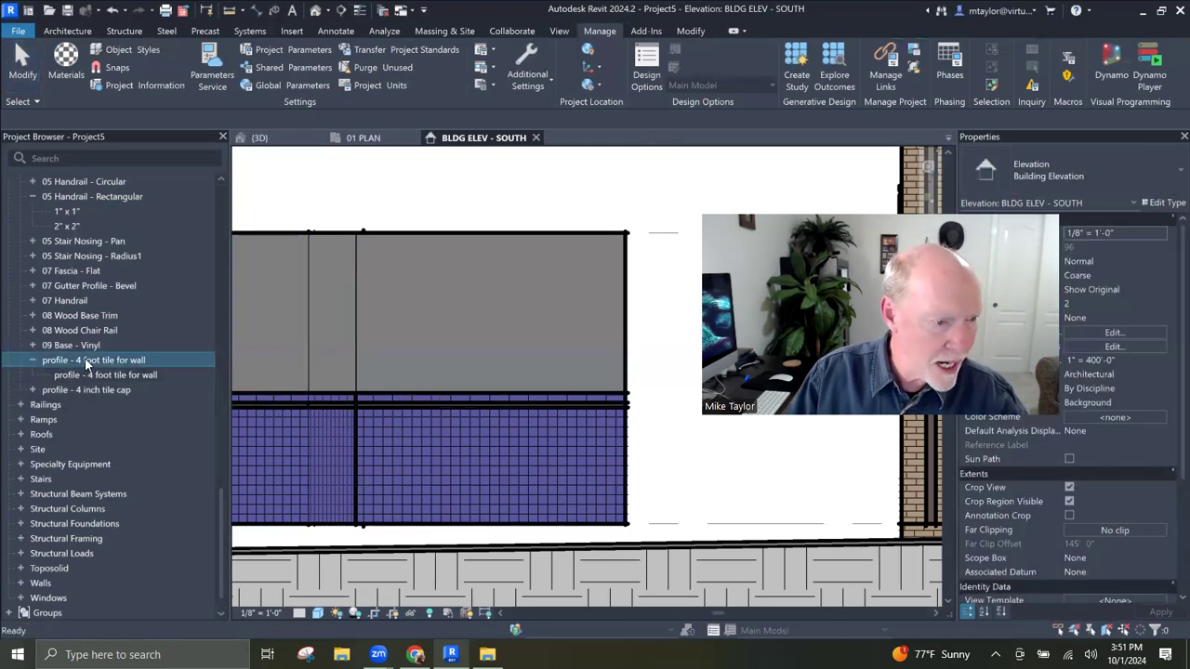
{"action": "right_click", "coordinate": [132, 362]}
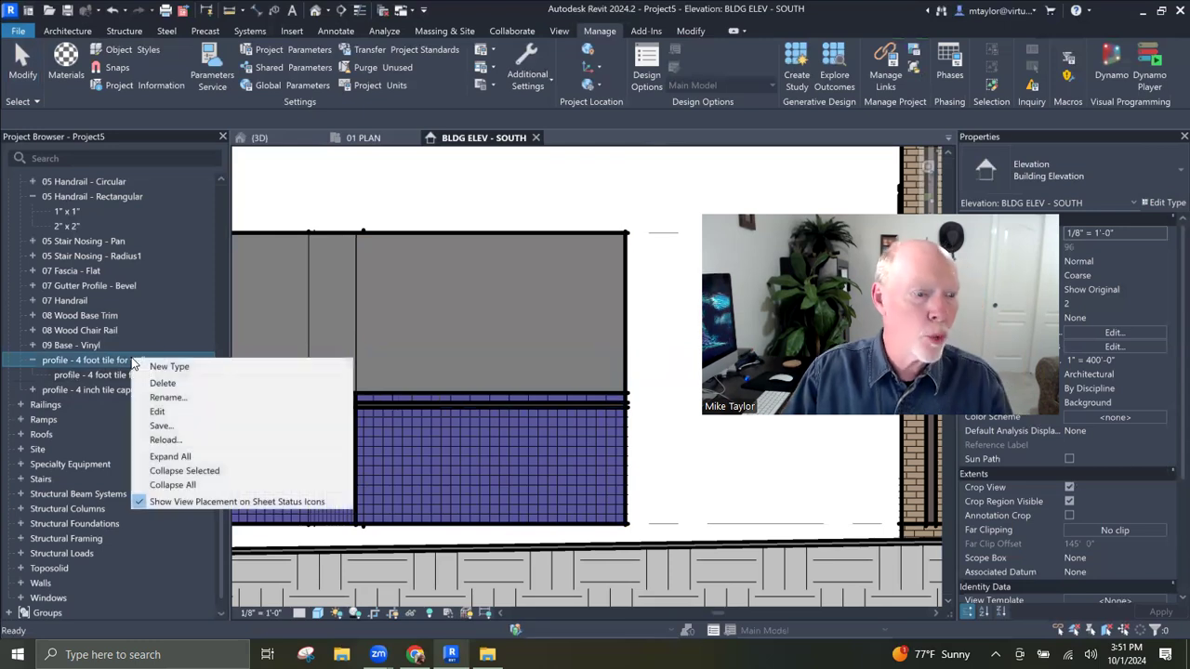
{"action": "left_click", "coordinate": [153, 395]}
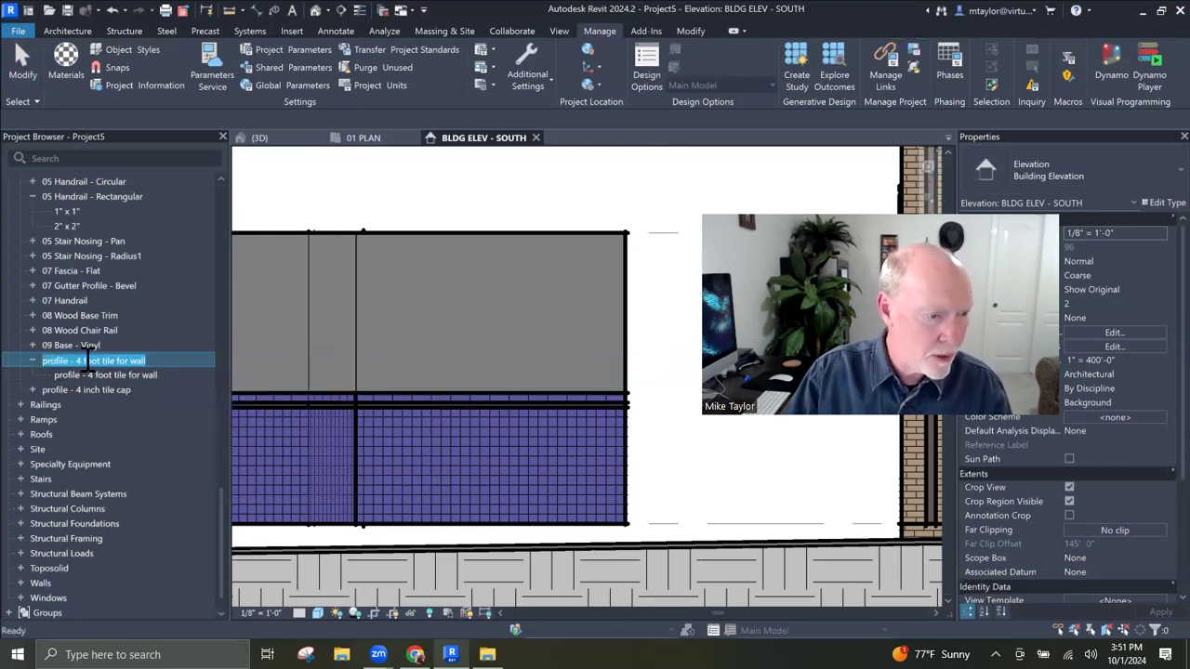
{"action": "left_click", "coordinate": [102, 360]}
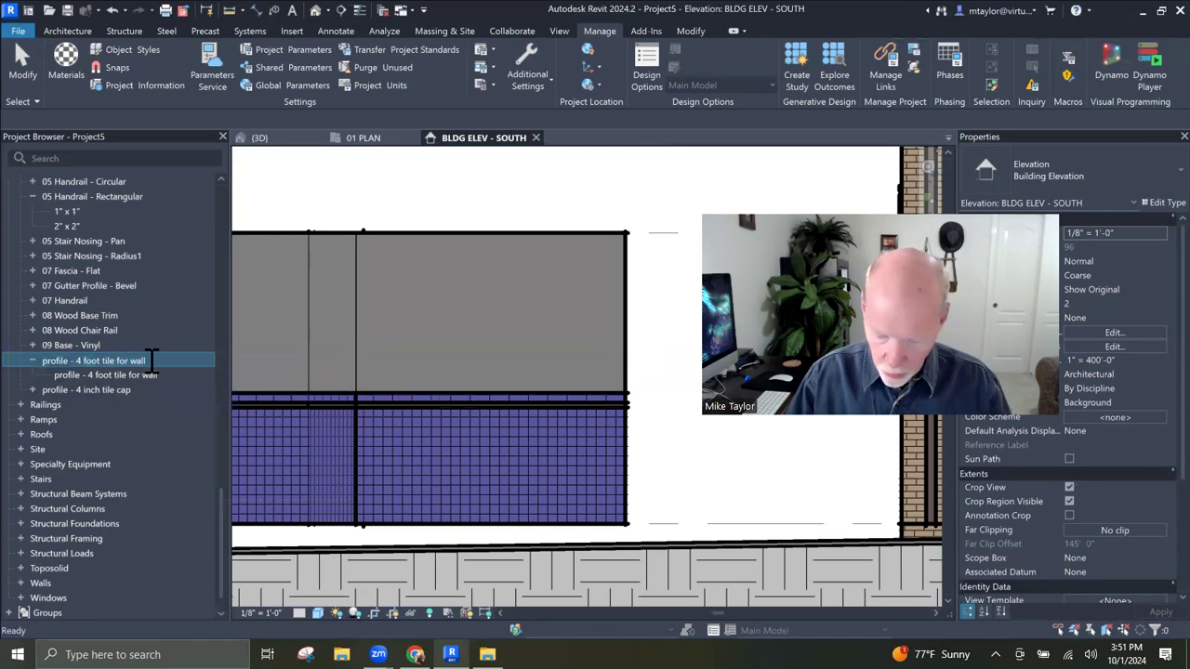
{"action": "key", "text": "BackSpace"}
{"action": "key", "text": "BackSpace"}
{"action": "key", "text": "BackSpace"}
{"action": "key", "text": "BackSpace"}
{"action": "key", "text": "BackSpace"}
{"action": "key", "text": "BackSpace"}
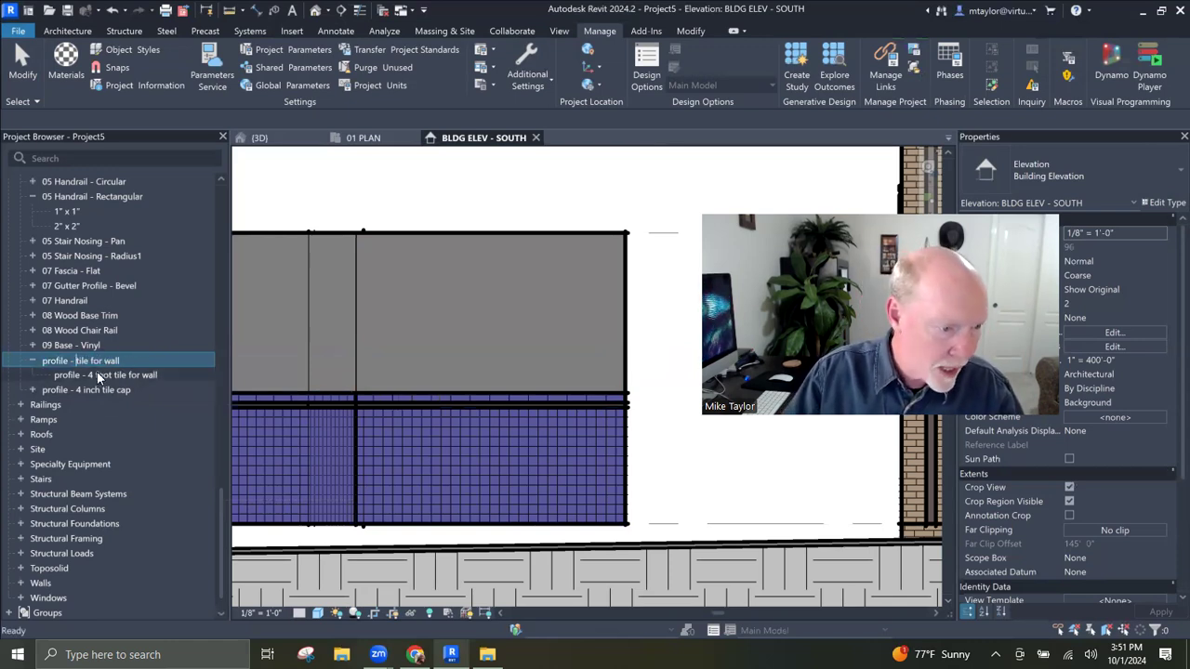
{"action": "key", "text": "Return"}
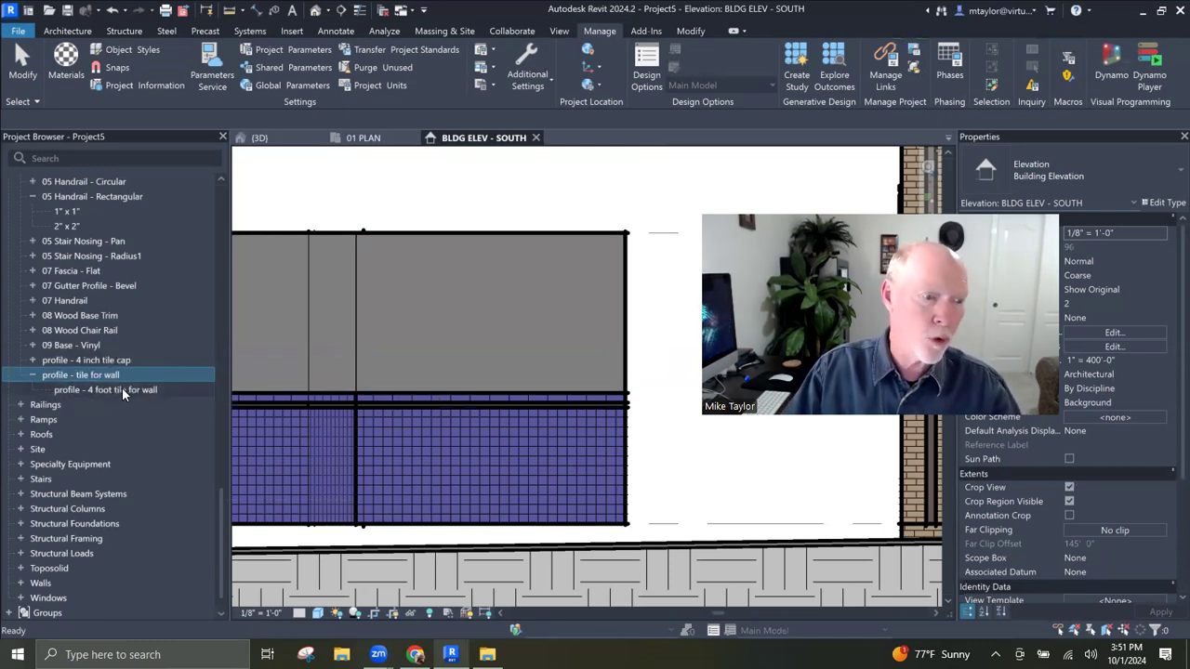
Step: Rename the type under the "profile - tile for wall" family as 4'-0"
{"action": "right_click", "coordinate": [122, 390]}
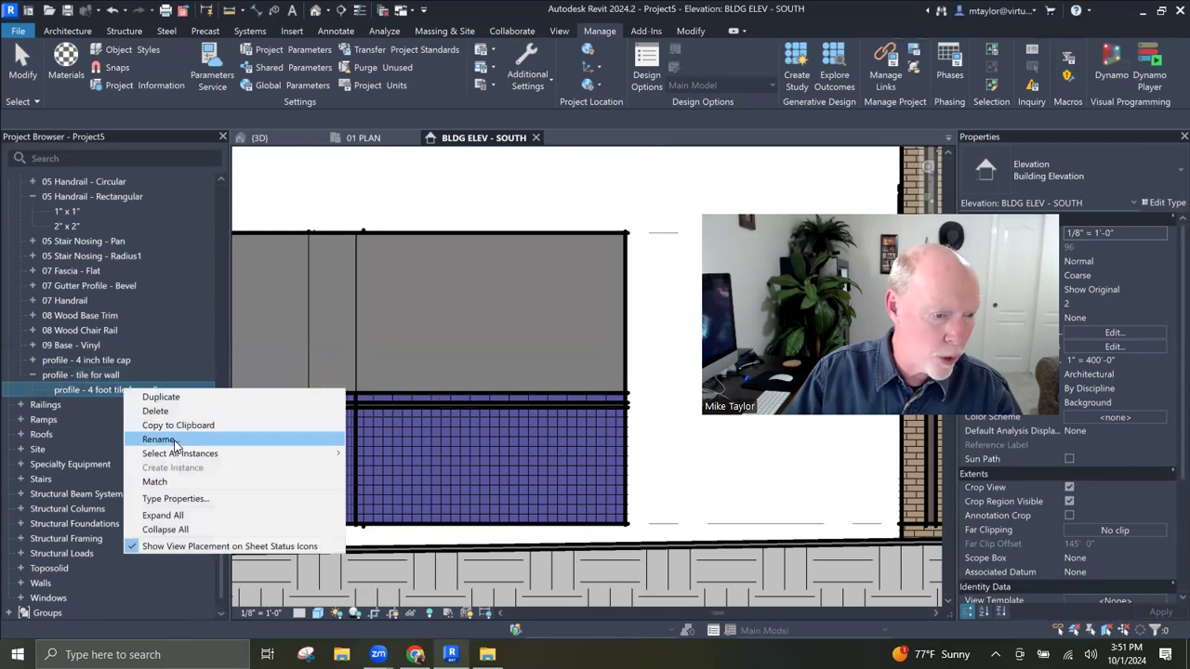
{"action": "left_click", "coordinate": [158, 439]}
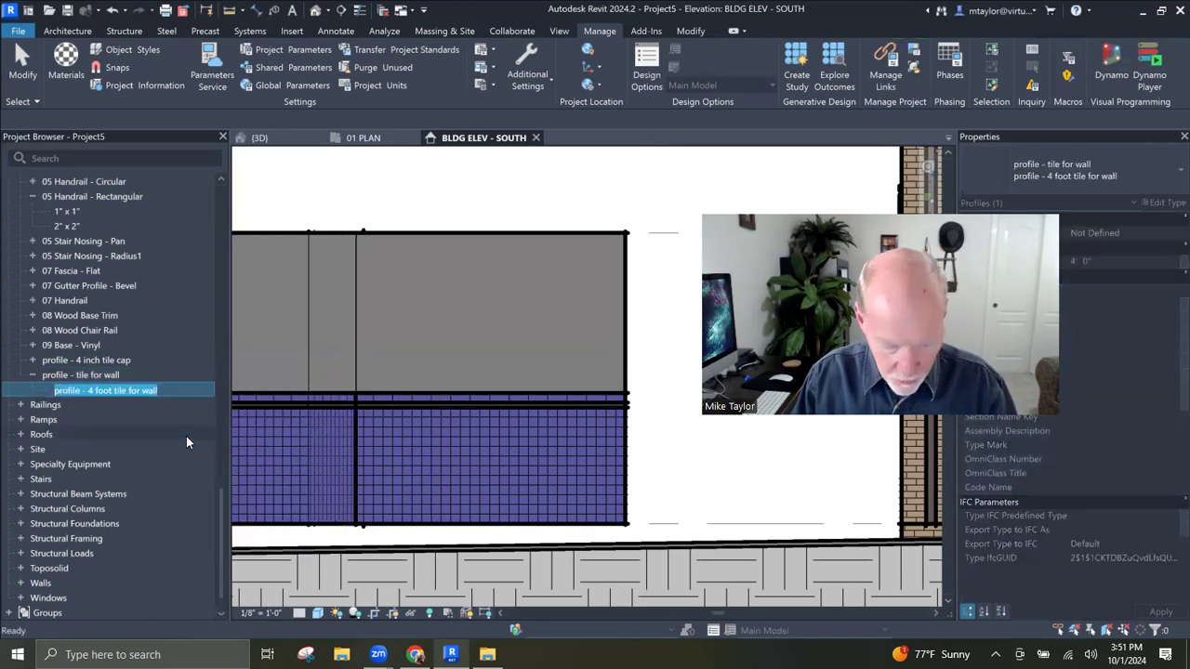
{"action": "type", "text": "4'-0\""}
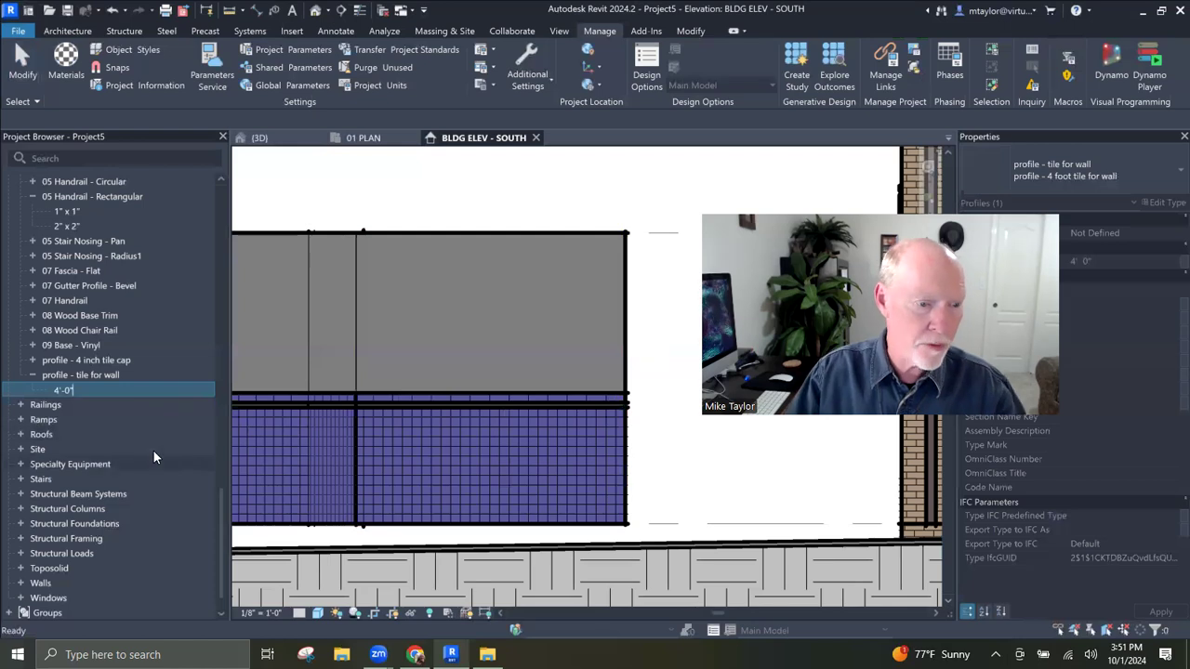
{"action": "left_click", "coordinate": [301, 194]}
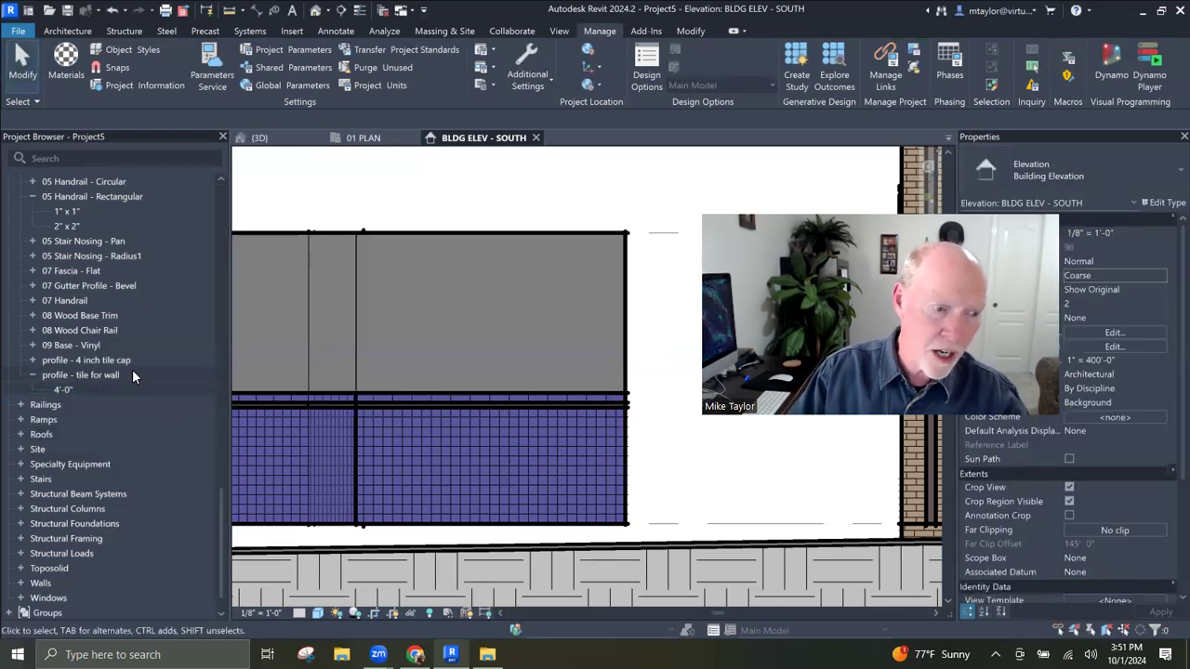
Step: Duplicate the 4'-0" type of the "profile - tile for wall" family as 3'-8"
{"action": "left_click", "coordinate": [78, 388]}
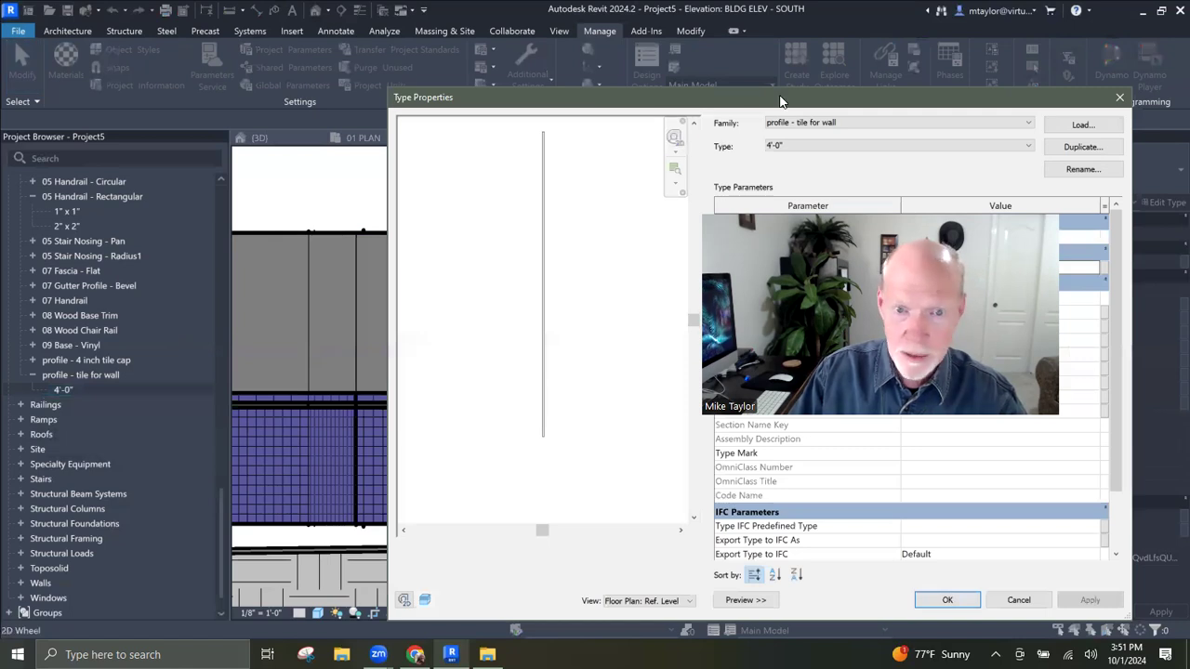
{"action": "left_click_drag", "start_coordinate": [781, 100], "coordinate": [358, 88]}
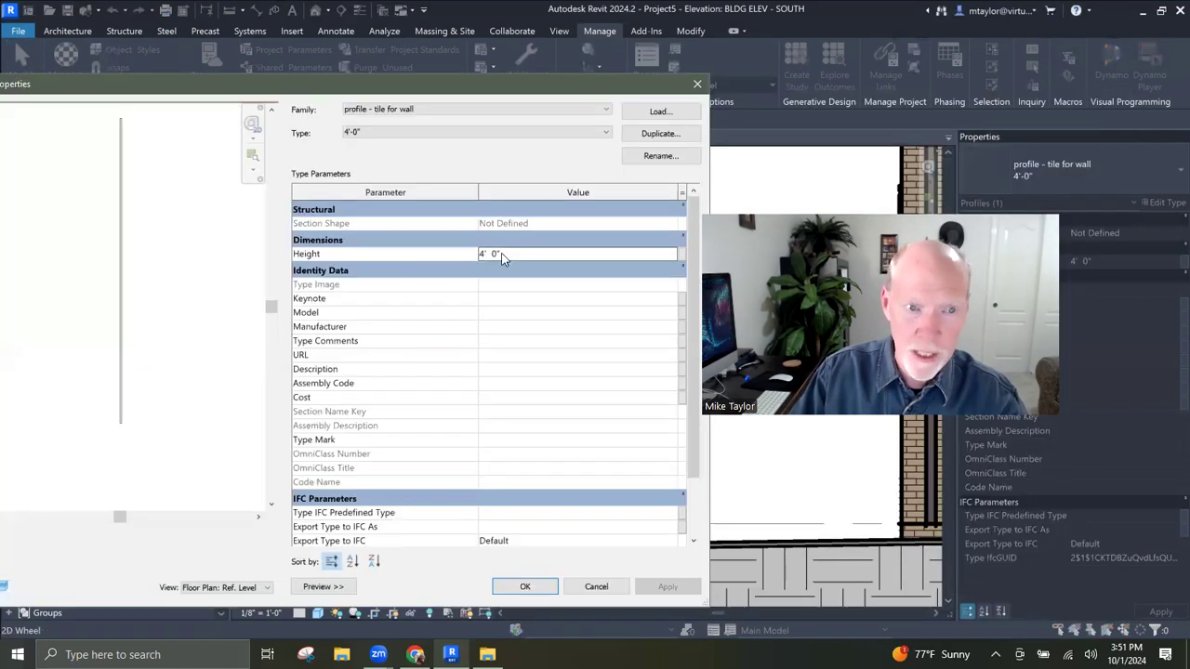
{"action": "left_click", "coordinate": [661, 134]}
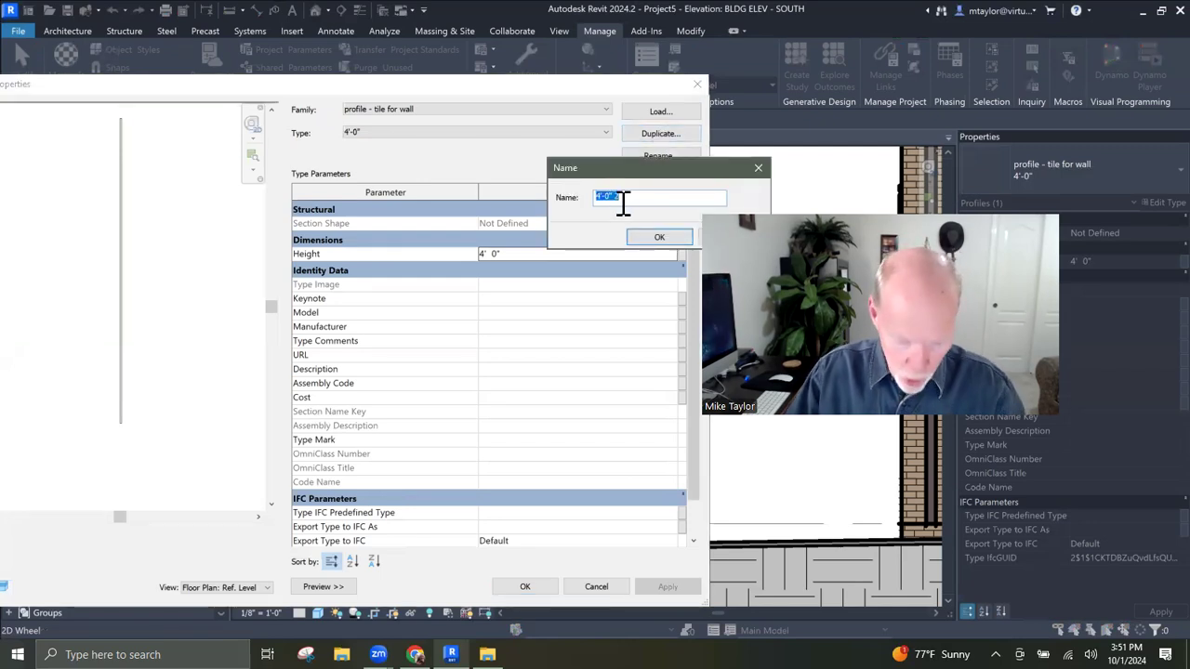
{"action": "type", "text": "3"}
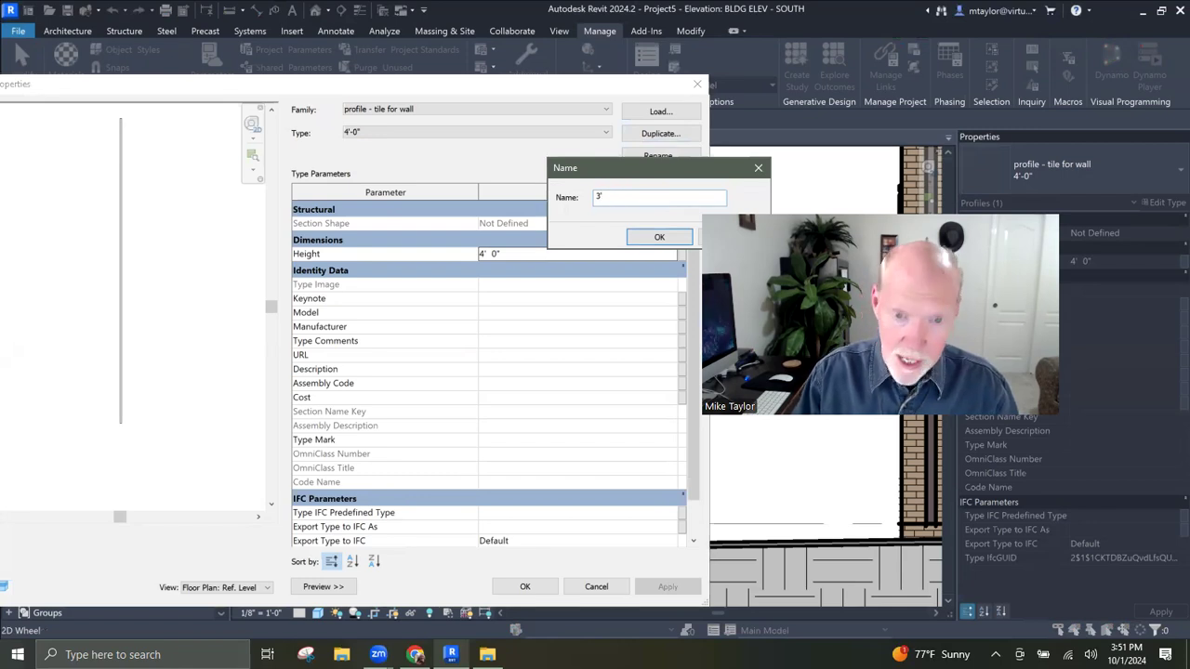
{"action": "type", "text": "'-8\""}
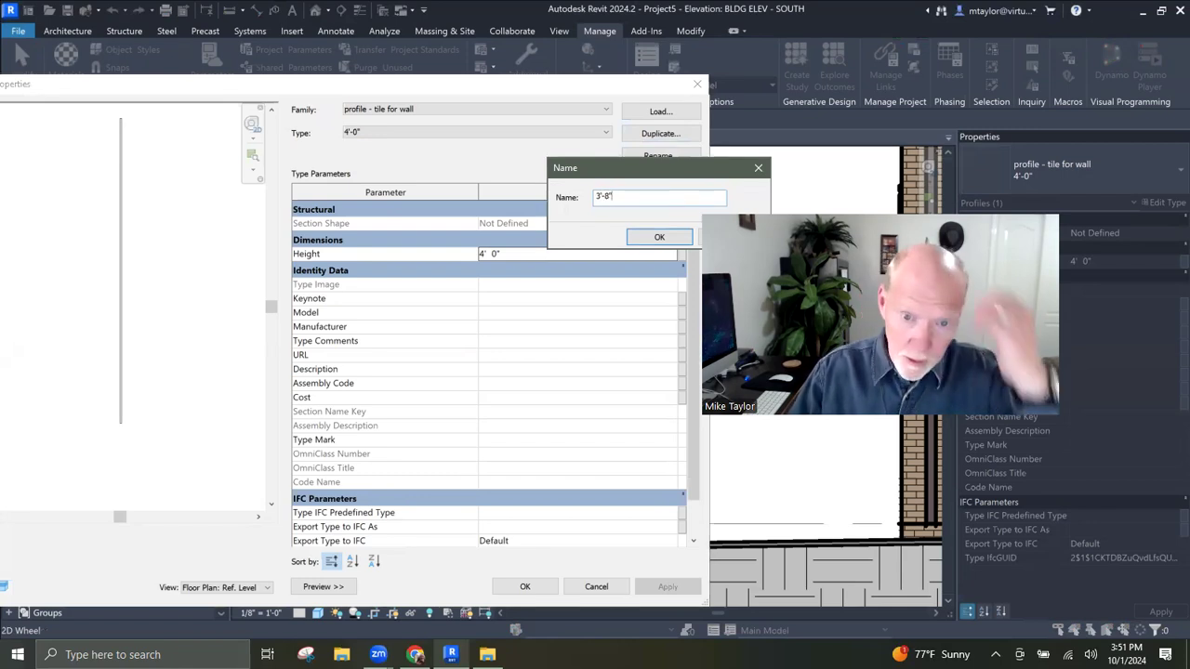
{"action": "left_click", "coordinate": [655, 238]}
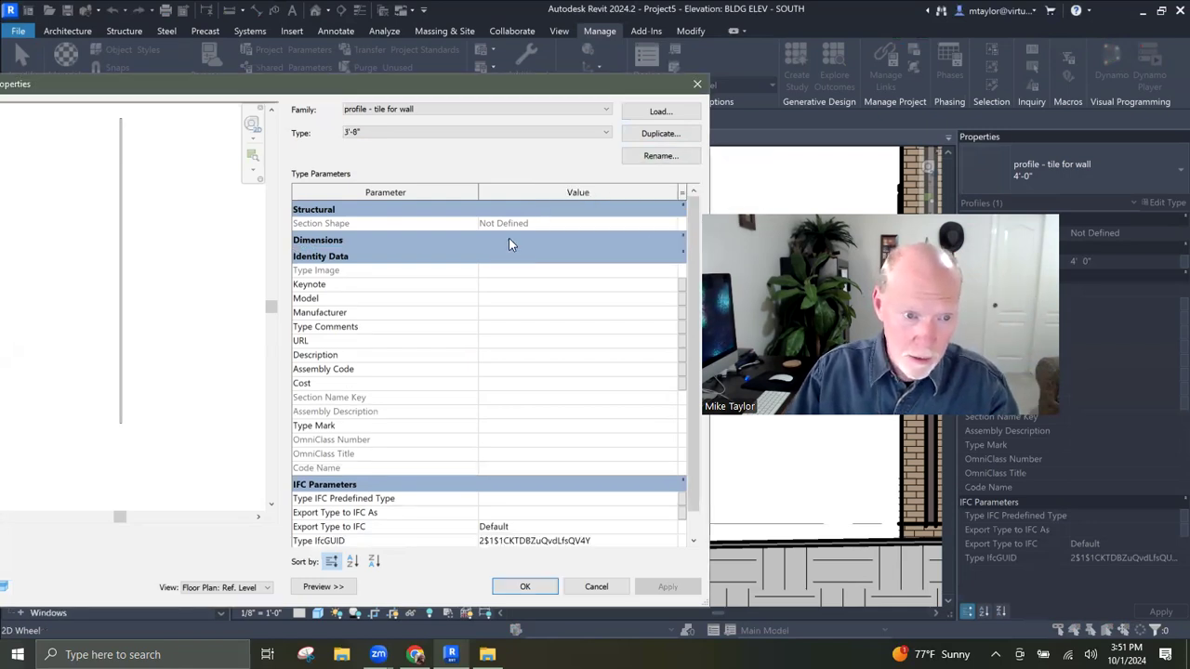
Step: Set the Height of the 3'-8" profile type to 3' 8" and accept the type properties
{"action": "left_click", "coordinate": [512, 255]}
{"action": "type", "text": "3 8"}
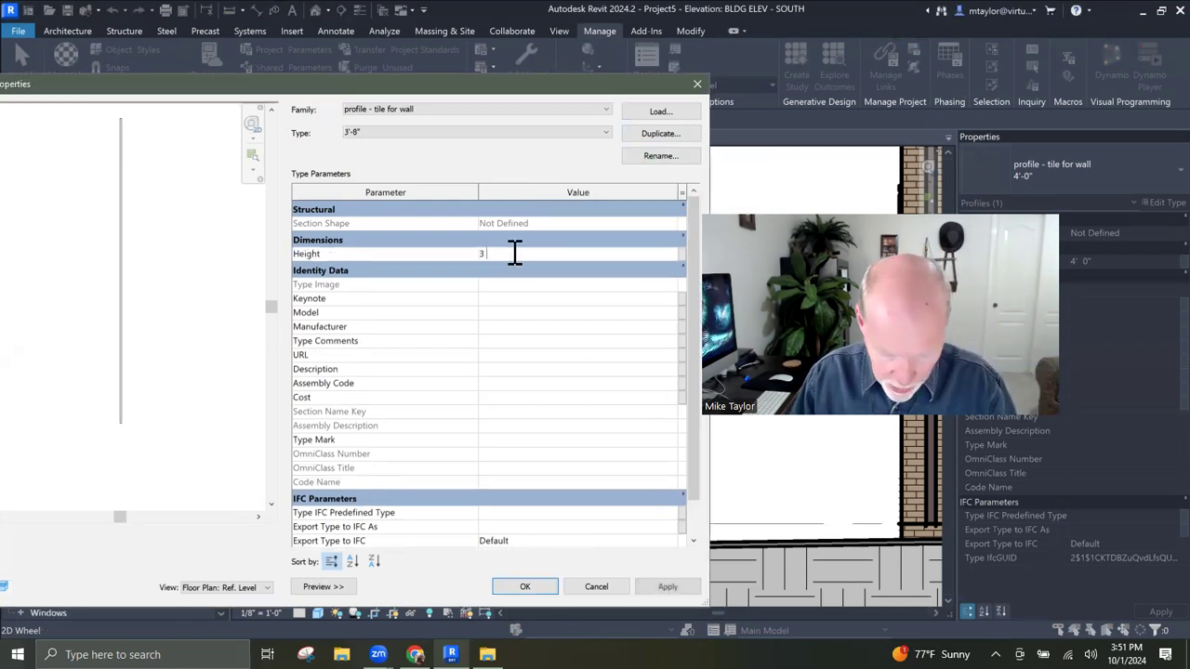
{"action": "left_click", "coordinate": [479, 256]}
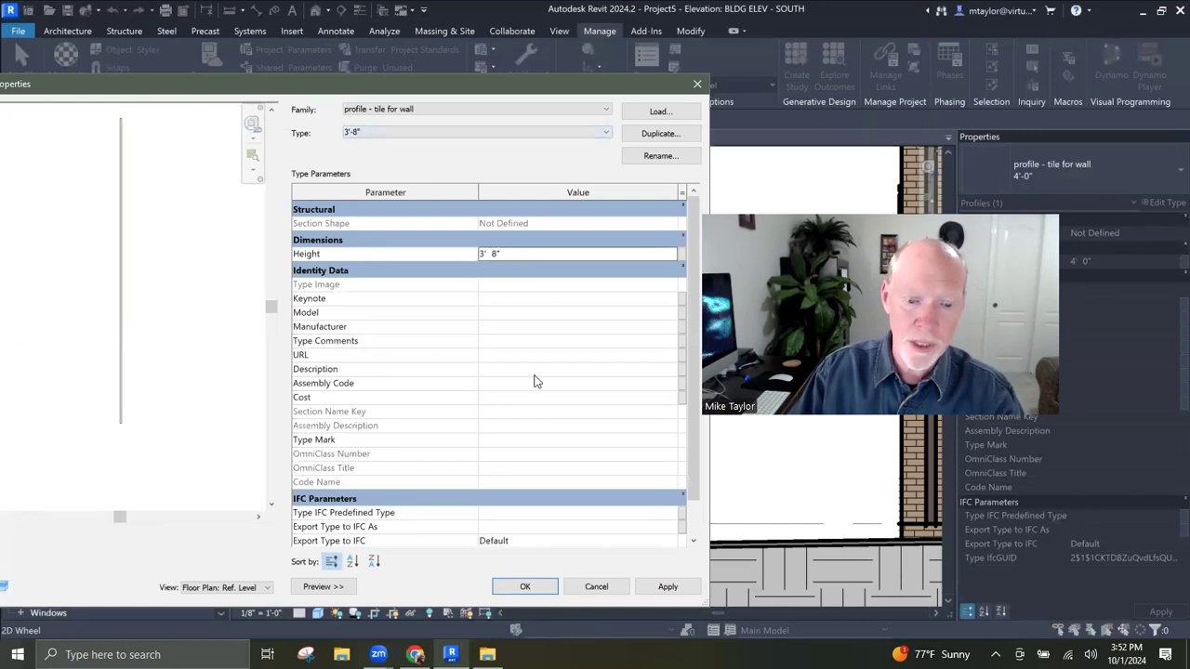
{"action": "left_click", "coordinate": [525, 587]}
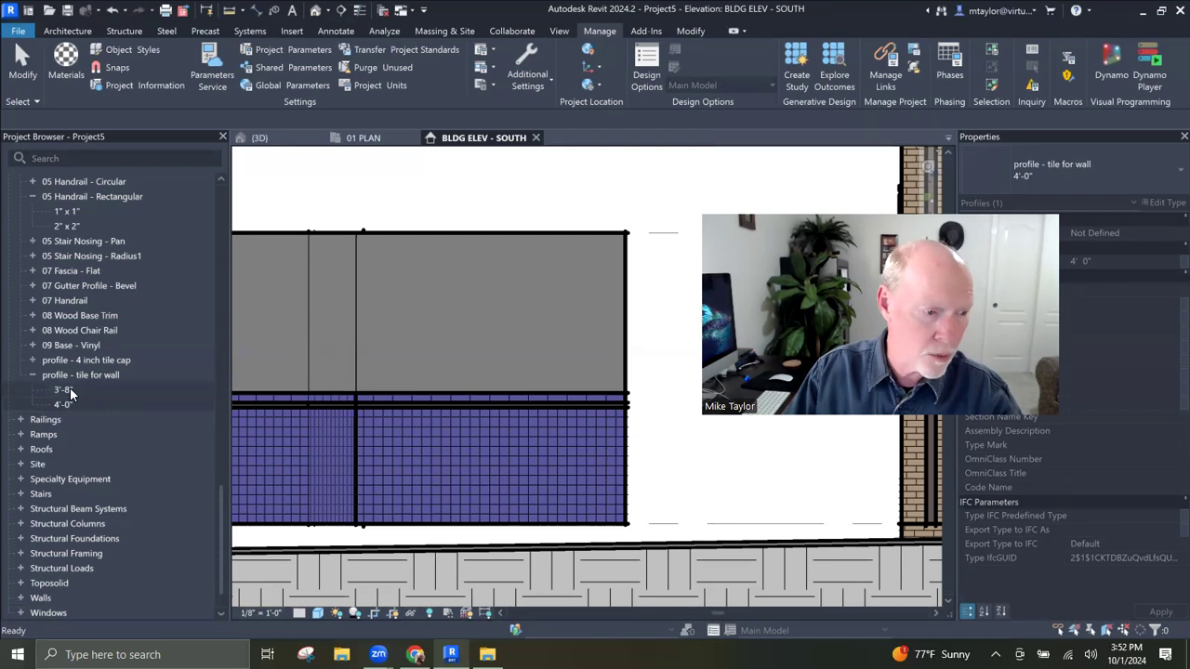
Step: Duplicate the 3'-8" type under "profile - tile for wall" and name the copy 6'-0"
{"action": "right_click", "coordinate": [71, 394]}
{"action": "left_click", "coordinate": [113, 396]}
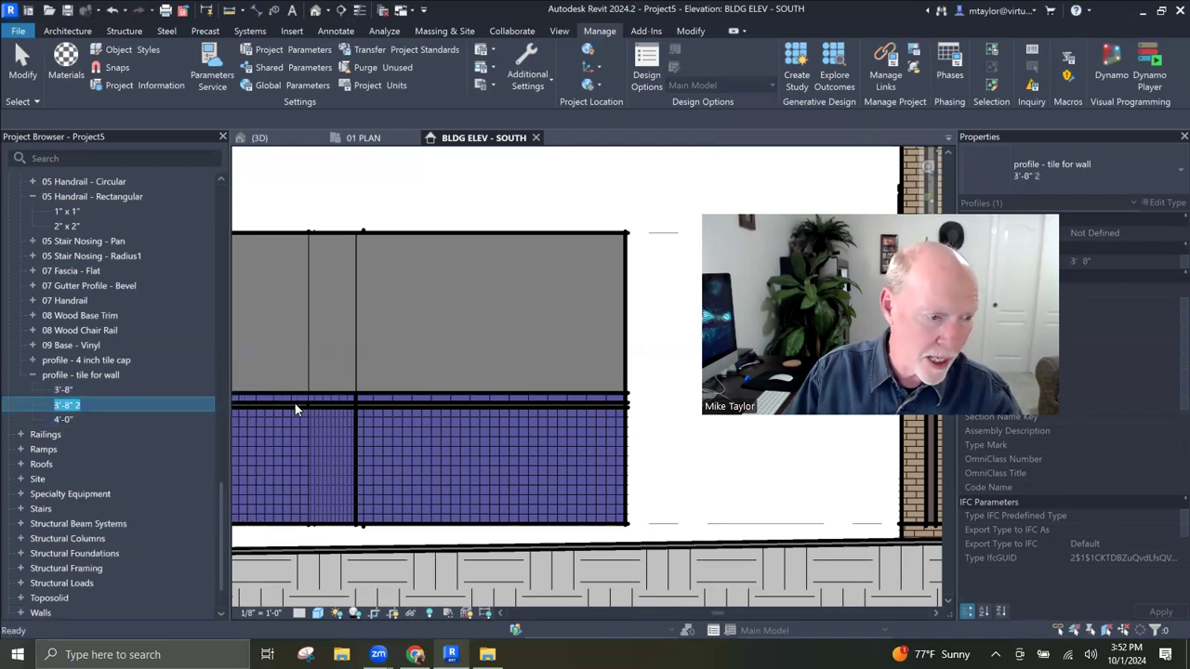
{"action": "left_click", "coordinate": [94, 407]}
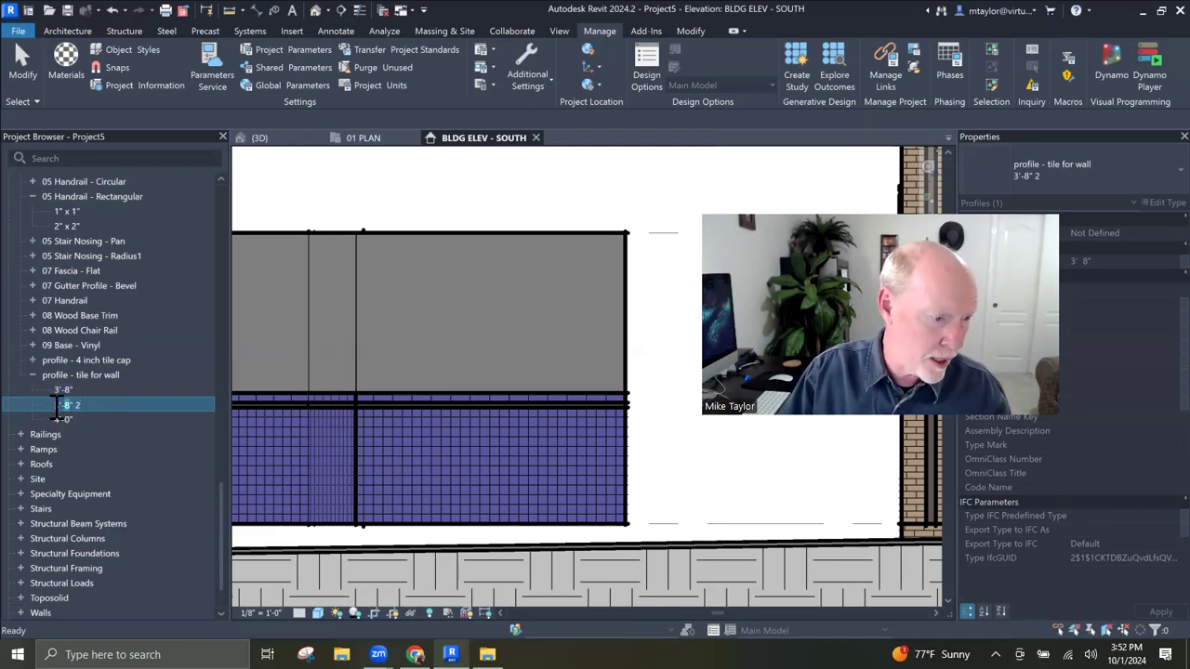
{"action": "key", "text": "BackSpace"}
{"action": "type", "text": "6'-"}
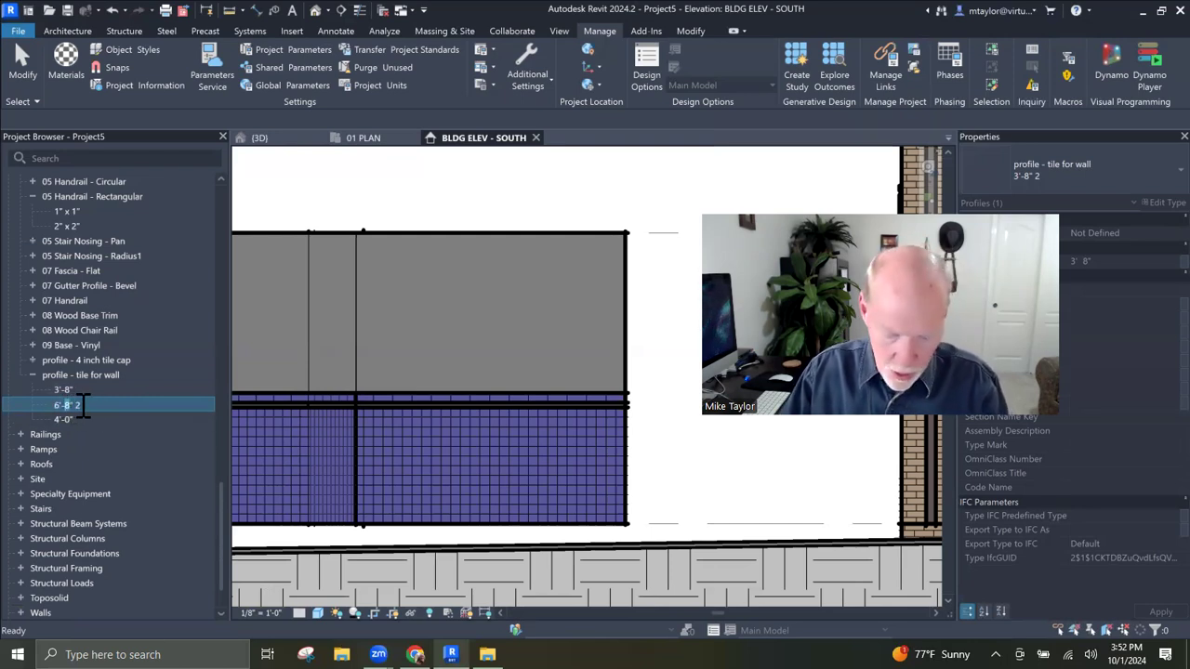
{"action": "type", "text": "0"}
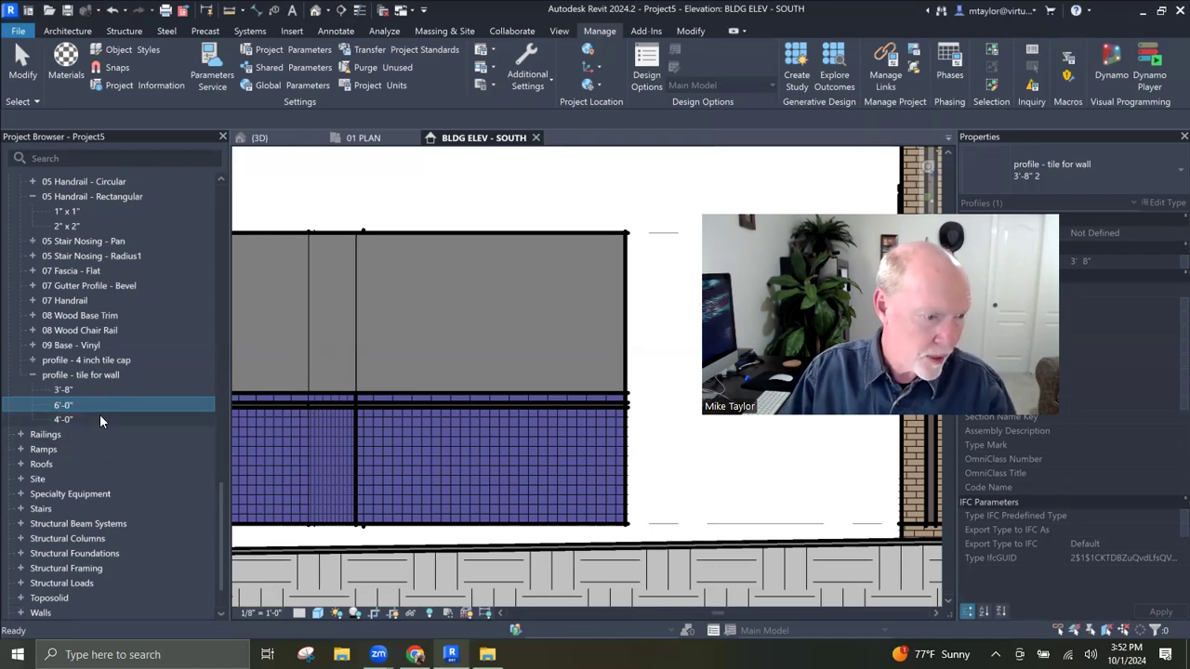
{"action": "key", "text": "Return"}
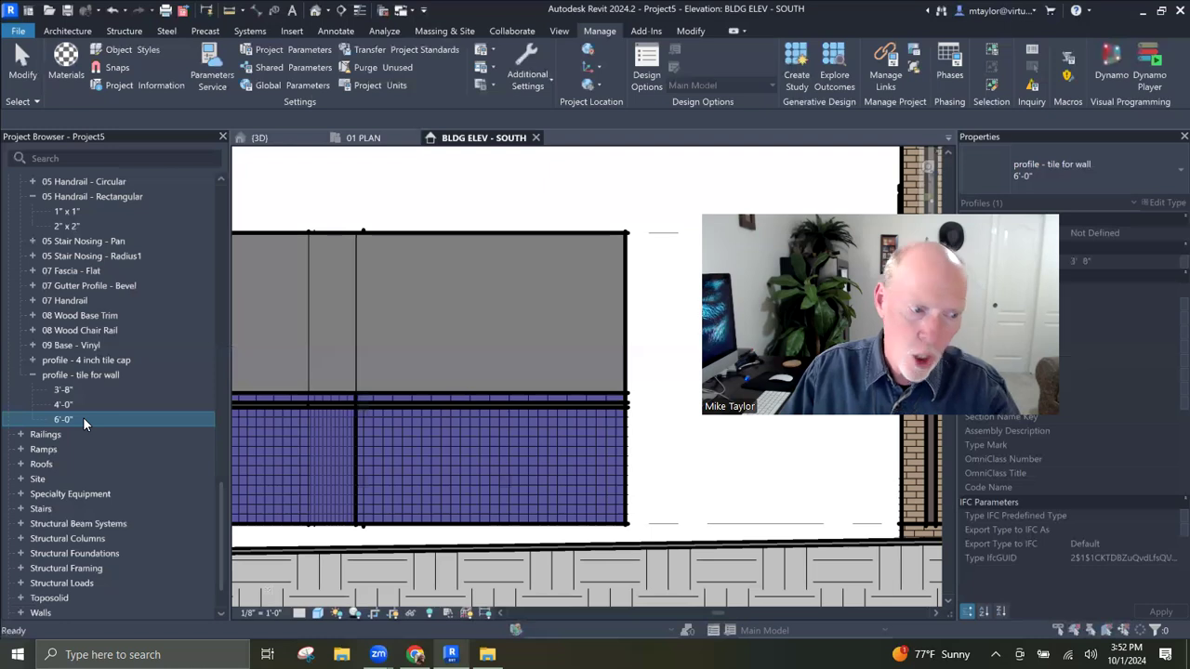
Step: Set the Height of the 6'-0" profile type to 6' 0" and accept the type properties
{"action": "double_click", "coordinate": [83, 419]}
{"action": "left_click", "coordinate": [555, 255]}
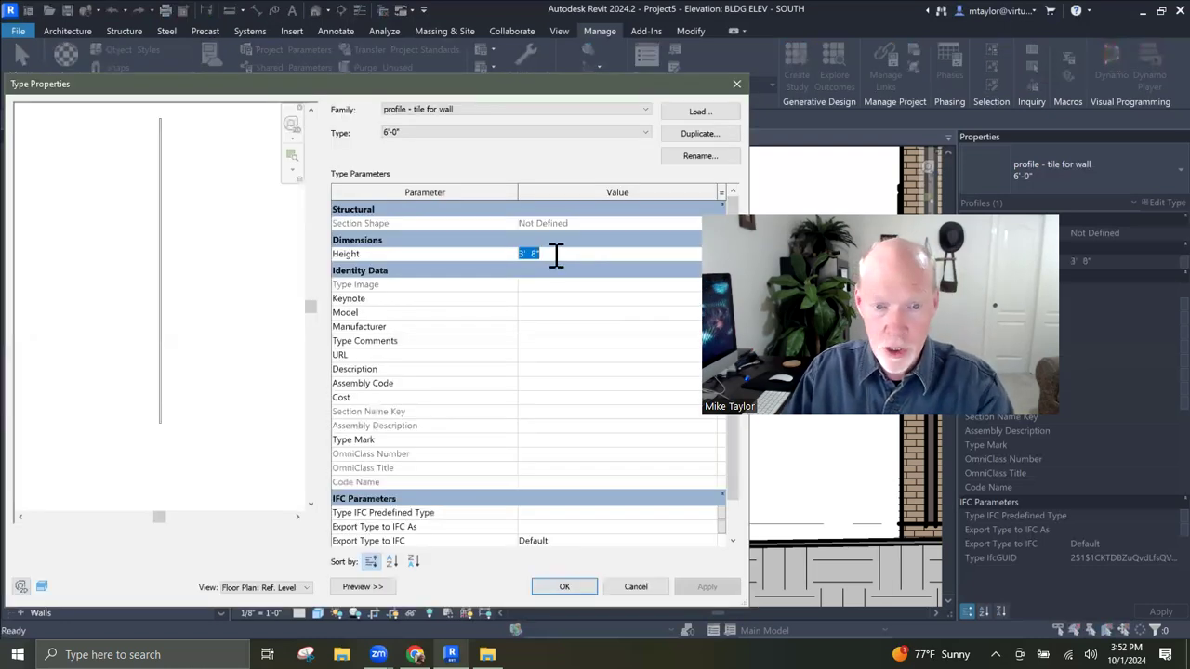
{"action": "type", "text": "6'"}
{"action": "left_click", "coordinate": [535, 314]}
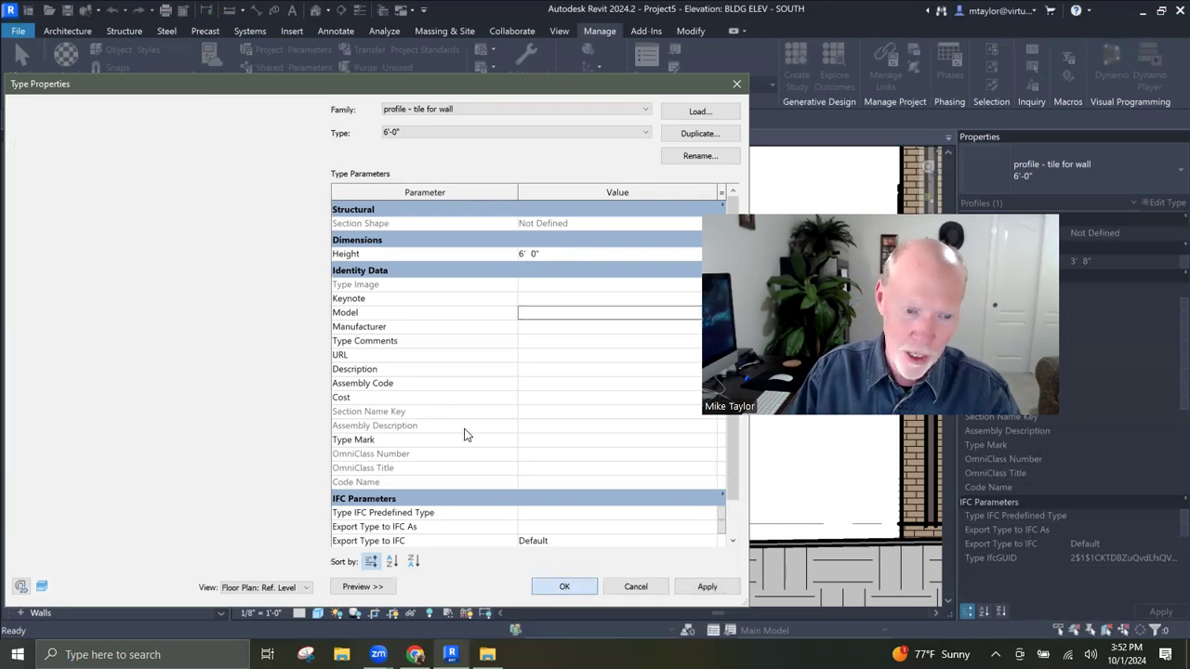
{"action": "key", "text": "Return"}
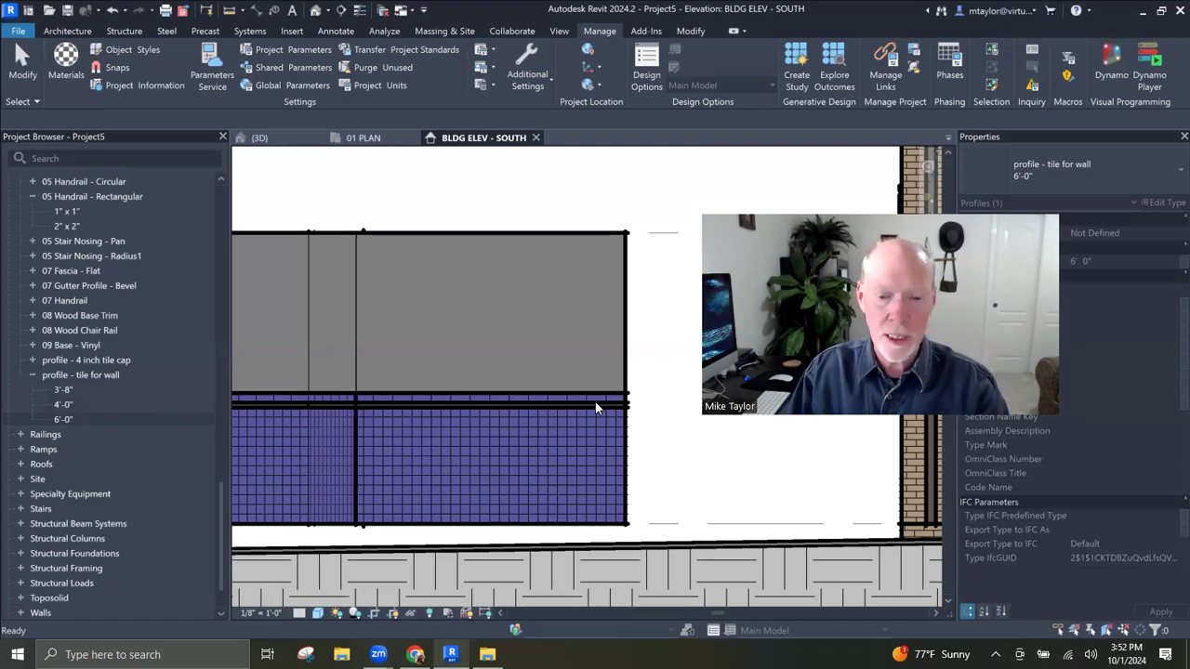
Step: Open the wall sweeps of the tiled interior wall's structure in section preview and widen the profile column to show the full names
{"action": "left_click", "coordinate": [552, 392]}
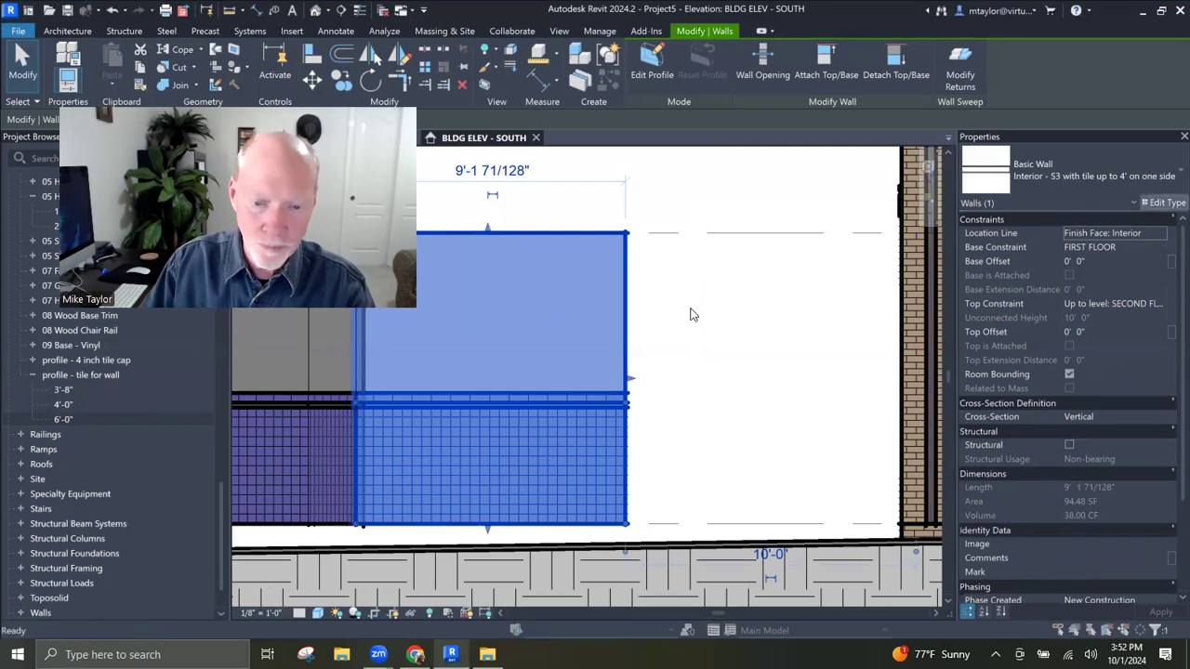
{"action": "left_click", "coordinate": [1164, 201]}
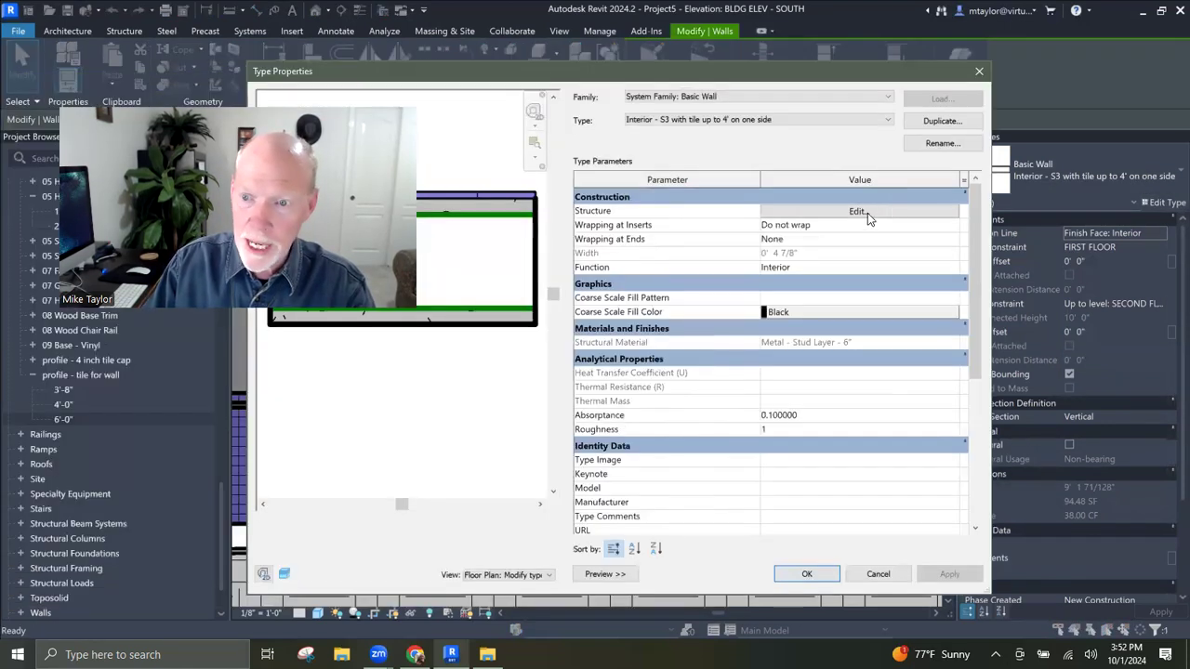
{"action": "left_click", "coordinate": [857, 212]}
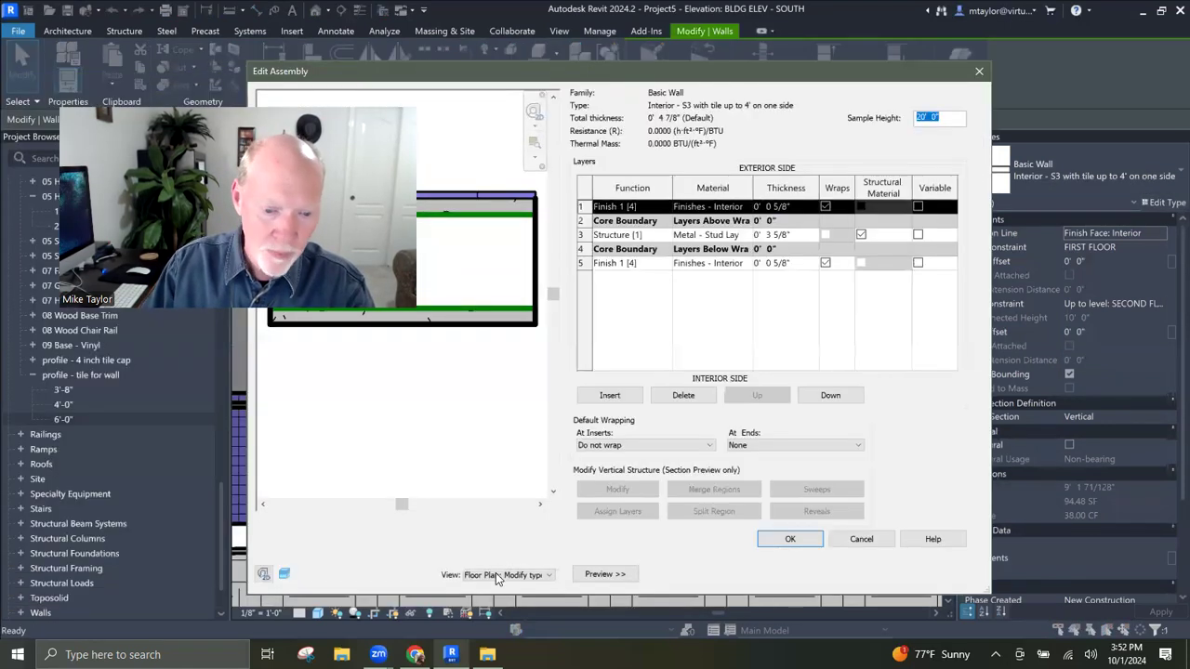
{"action": "left_click", "coordinate": [509, 576]}
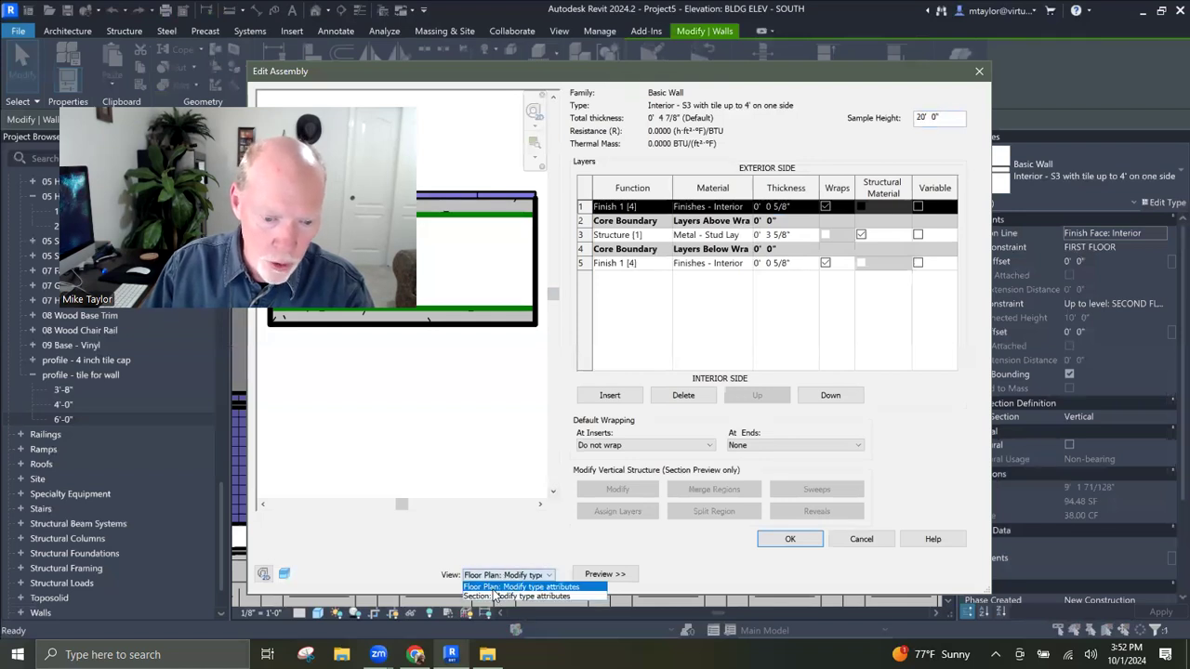
{"action": "left_click", "coordinate": [497, 596]}
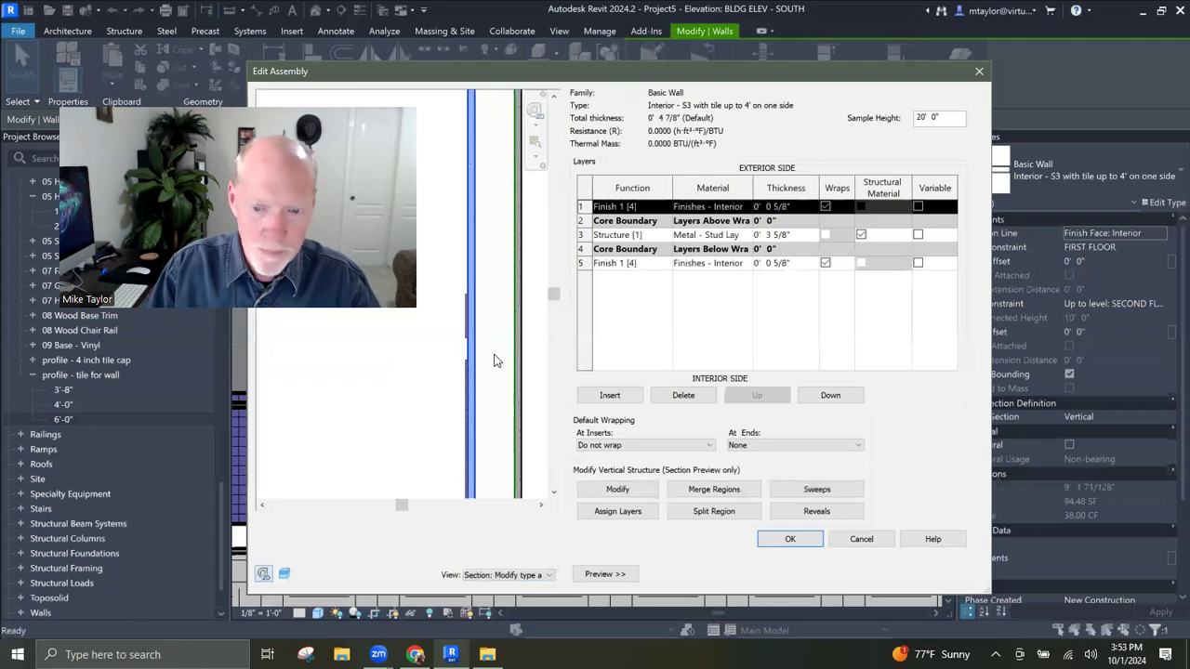
{"action": "left_click", "coordinate": [791, 490]}
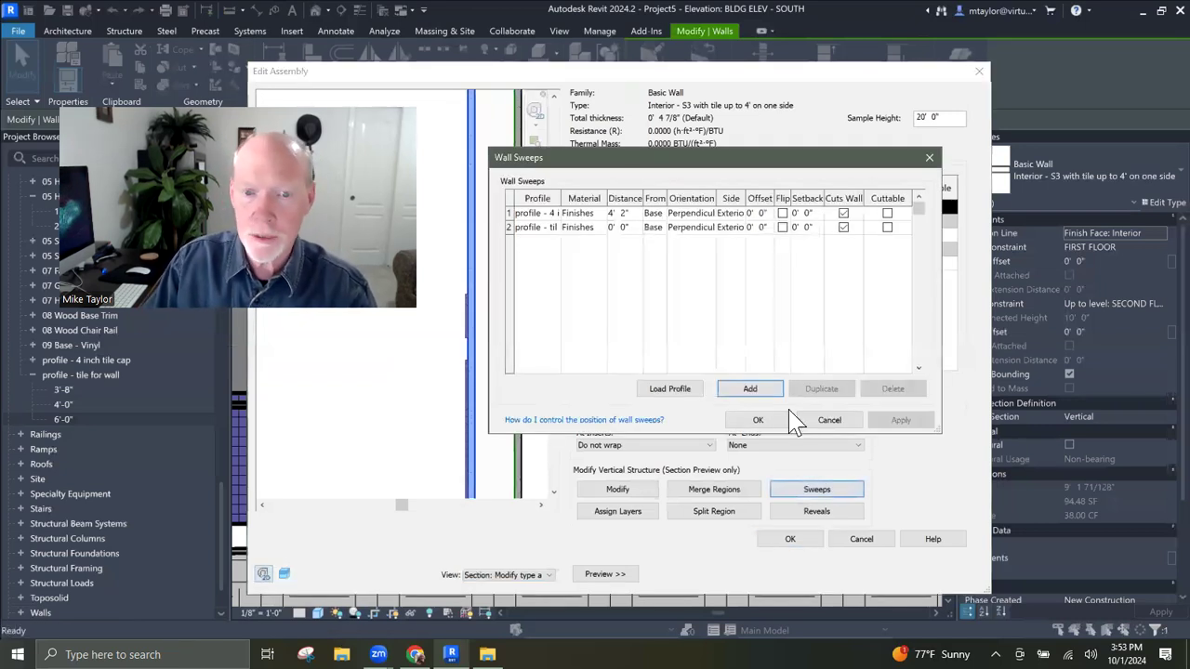
{"action": "left_click_drag", "start_coordinate": [559, 200], "coordinate": [796, 201]}
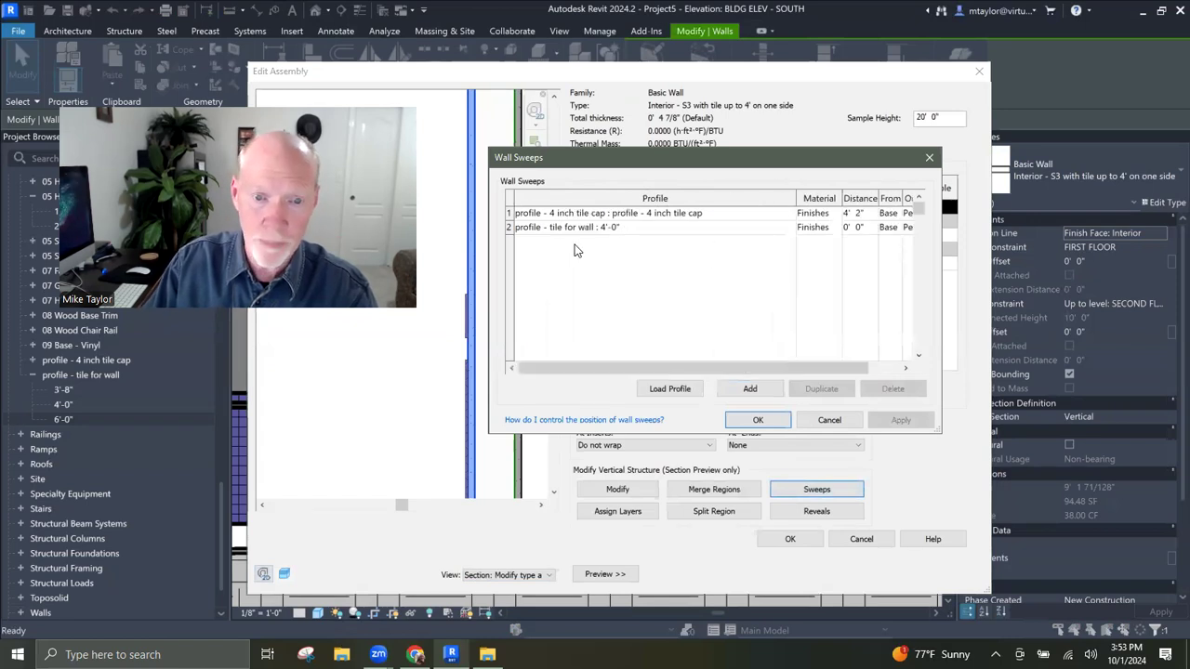
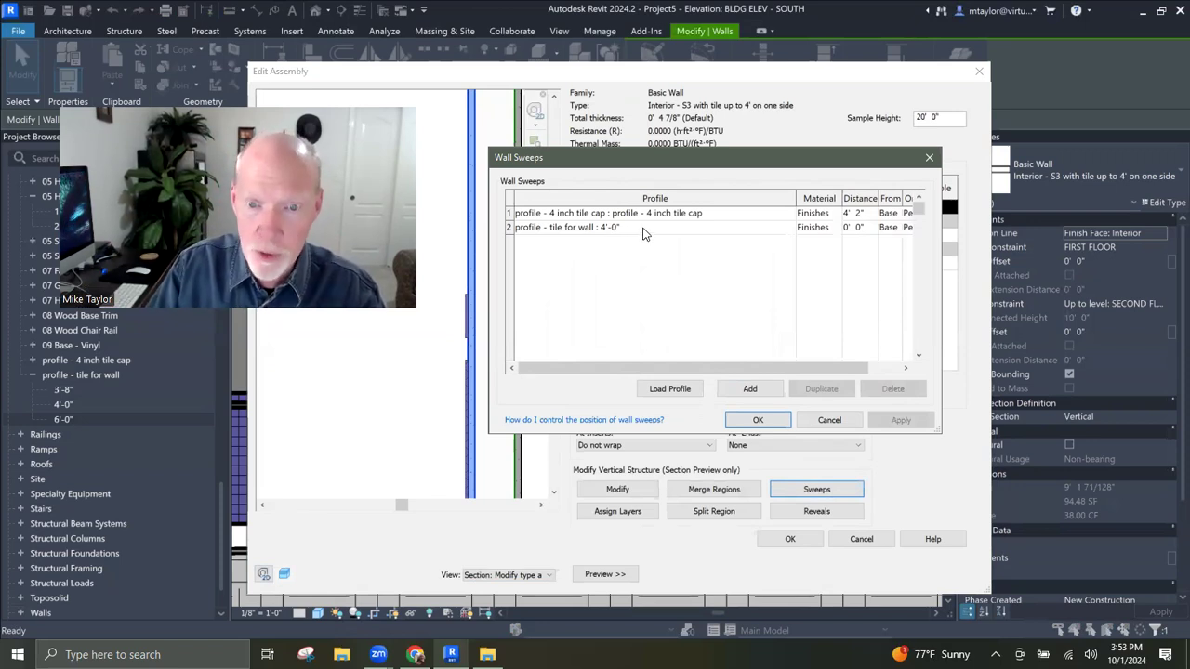
Step: Assign the "profile - tile for wall : 3'-8"" profile to the wall's tile sweep
{"action": "left_click", "coordinate": [641, 230]}
{"action": "left_click", "coordinate": [791, 232]}
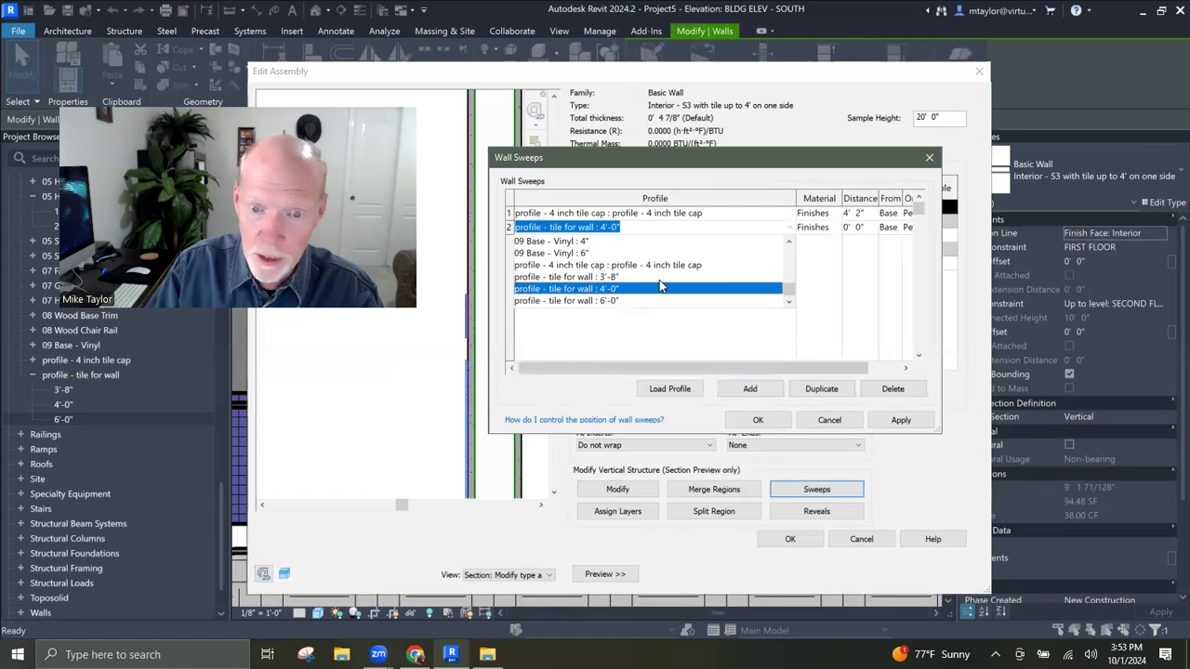
{"action": "left_click", "coordinate": [595, 277]}
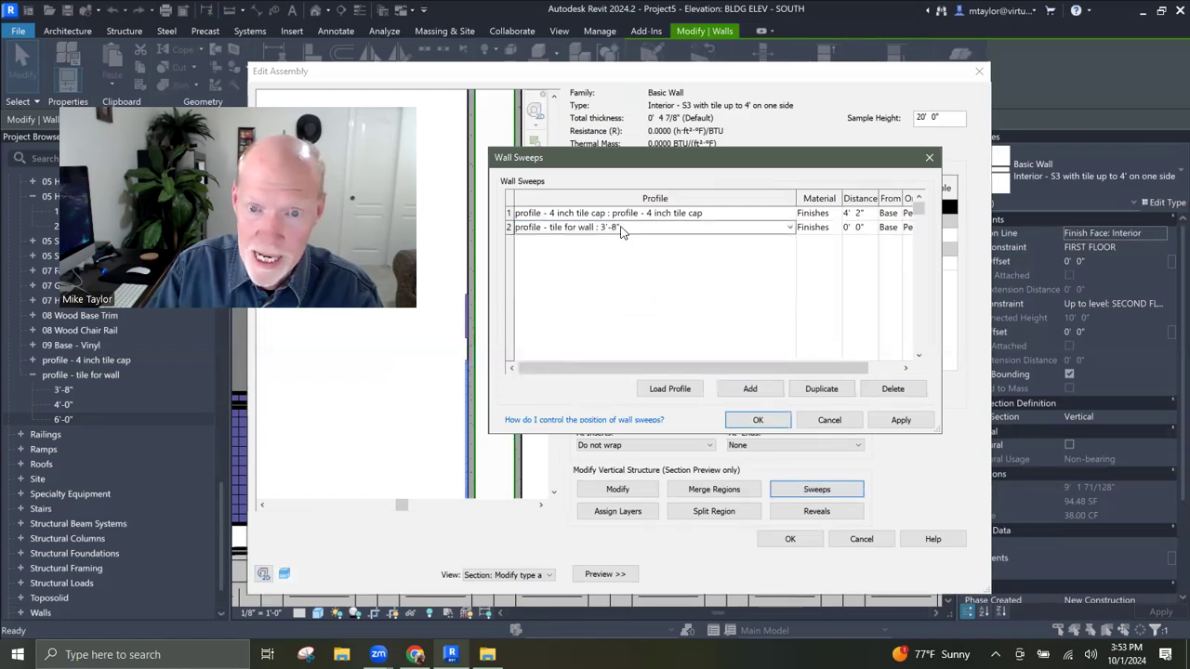
Step: Set the 4 inch tile cap sweep's distance from the base to 3' 8" and apply the changes to the wall type
{"action": "left_click_drag", "start_coordinate": [808, 150], "coordinate": [742, 147]}
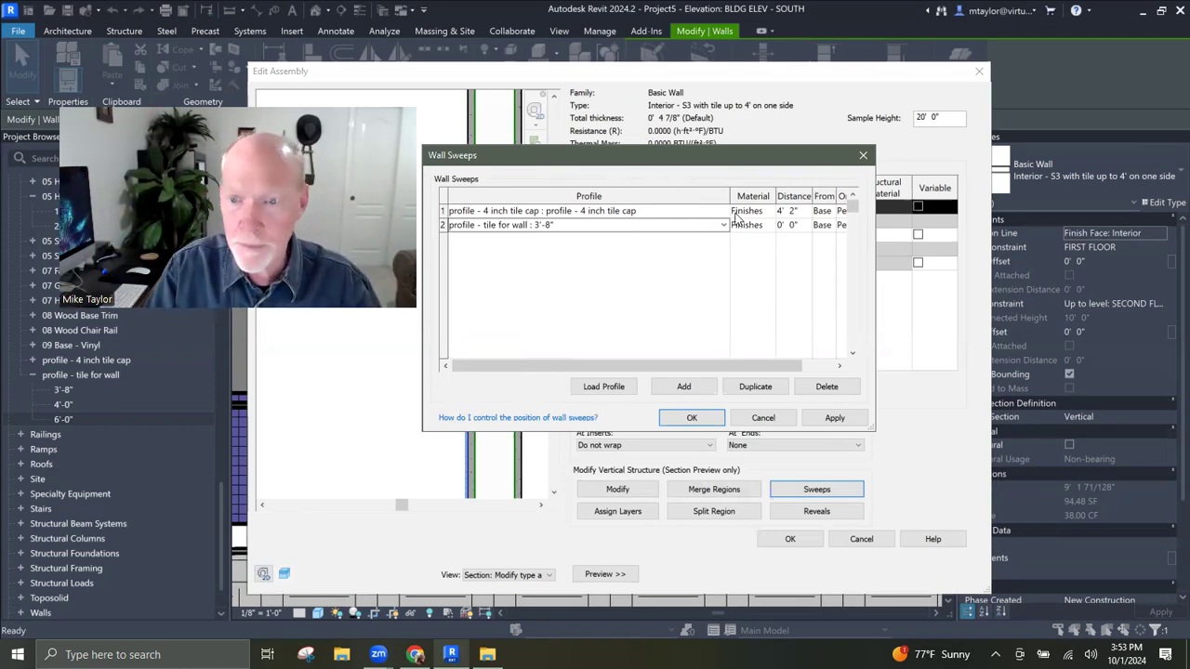
{"action": "left_click", "coordinate": [806, 212]}
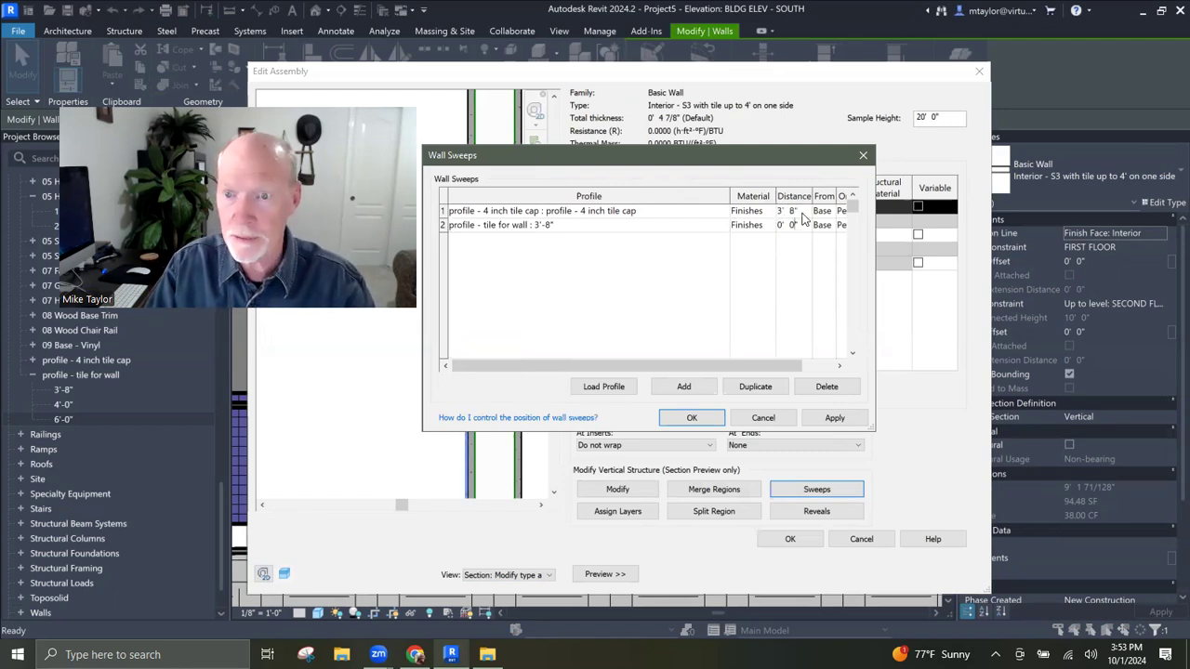
{"action": "left_click", "coordinate": [695, 418]}
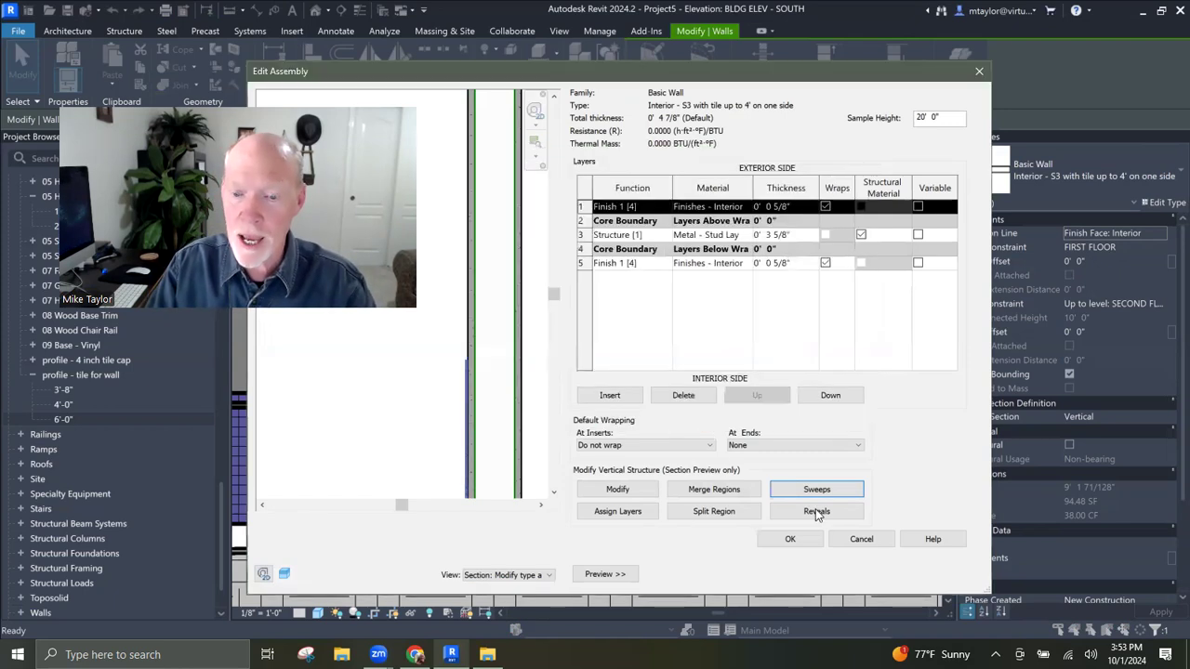
{"action": "scroll", "coordinate": [481, 393], "scroll_direction": "down", "scroll_amount": 2}
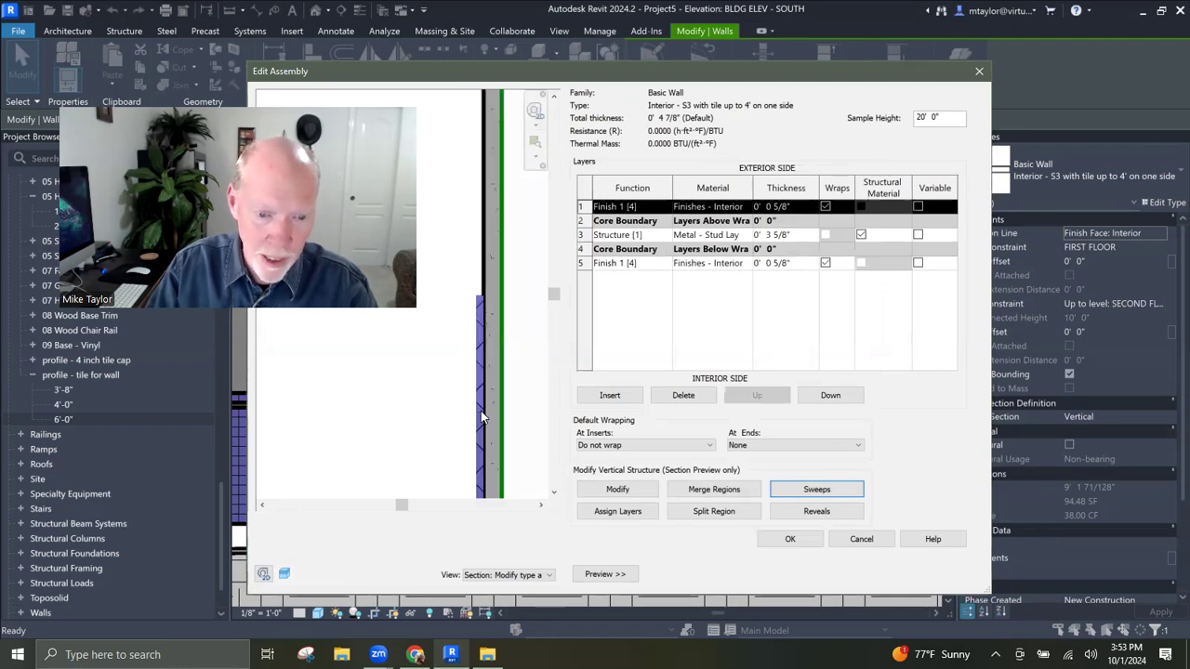
{"action": "left_click", "coordinate": [789, 540]}
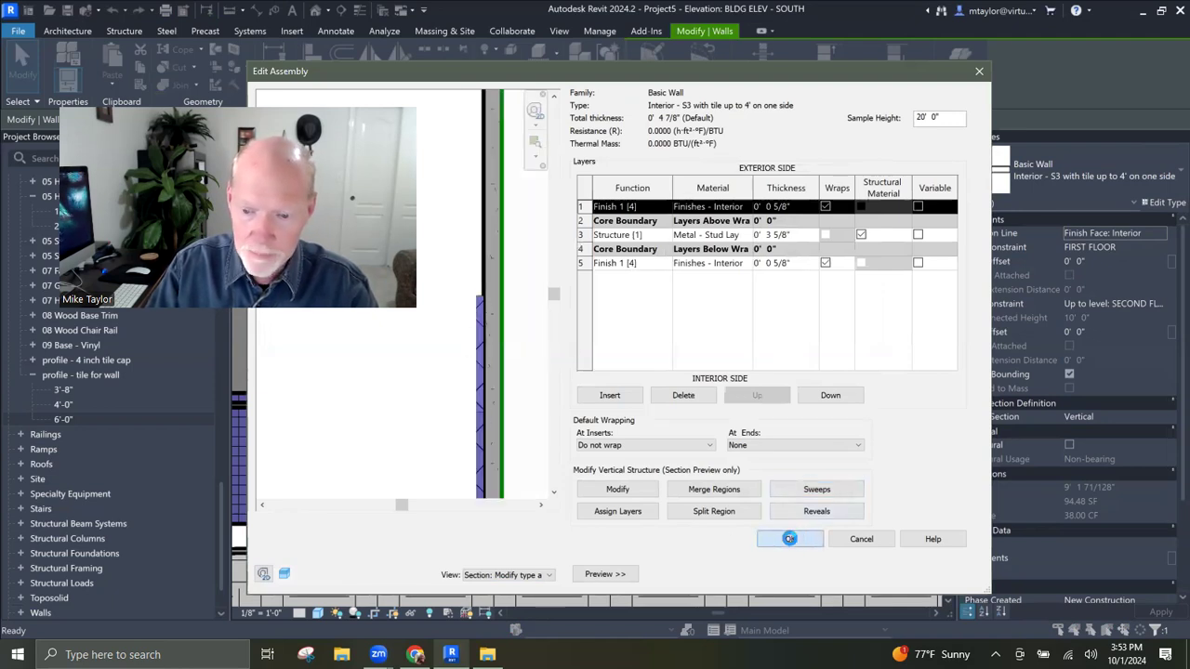
{"action": "key", "text": "Return"}
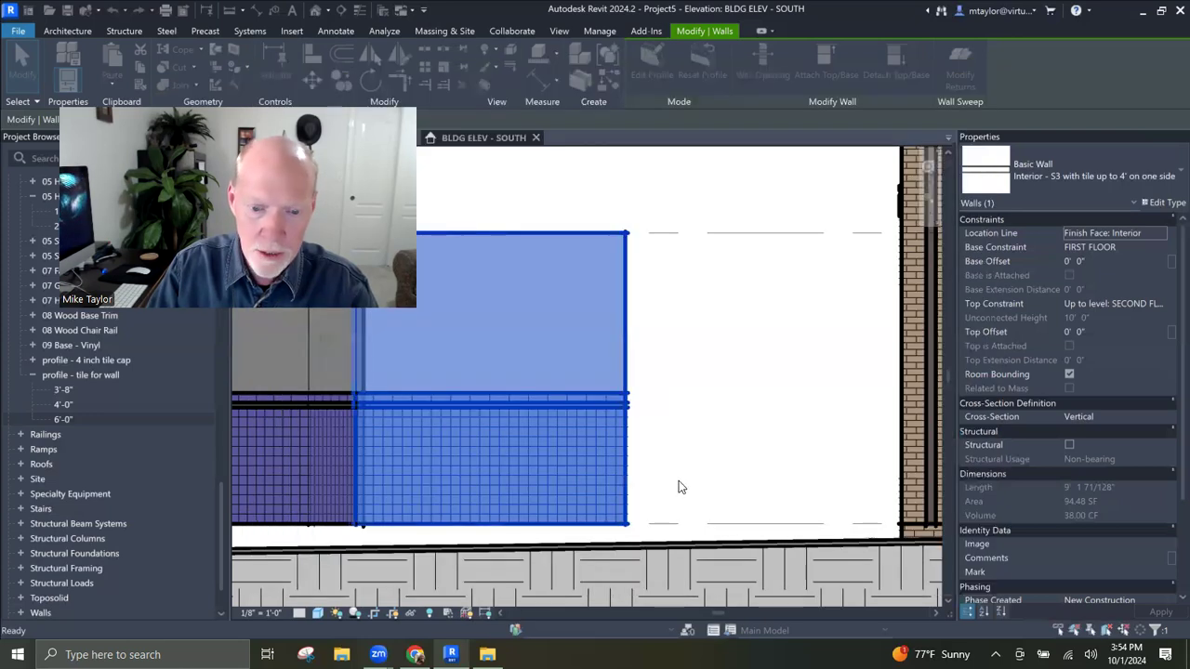
{"action": "left_click", "coordinate": [678, 434]}
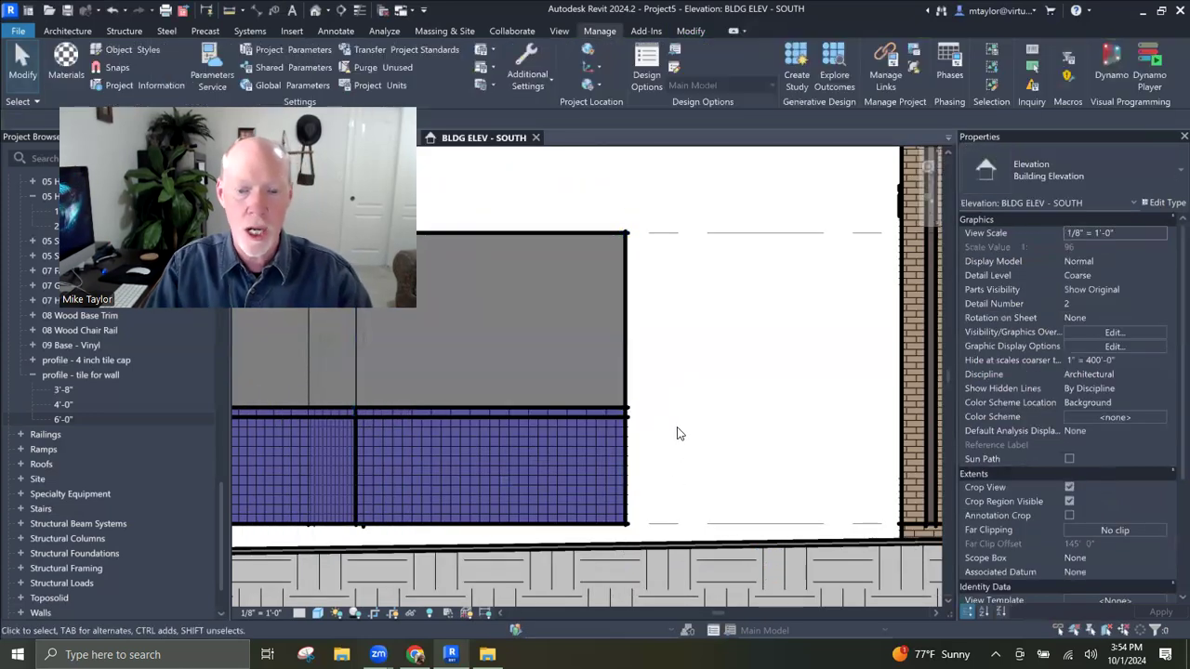
Step: Dimension the overall tile height from the first floor level to the top of the tile cap, placing the dimension beside the wall
{"action": "key", "text": "d"}
{"action": "key", "text": "i"}
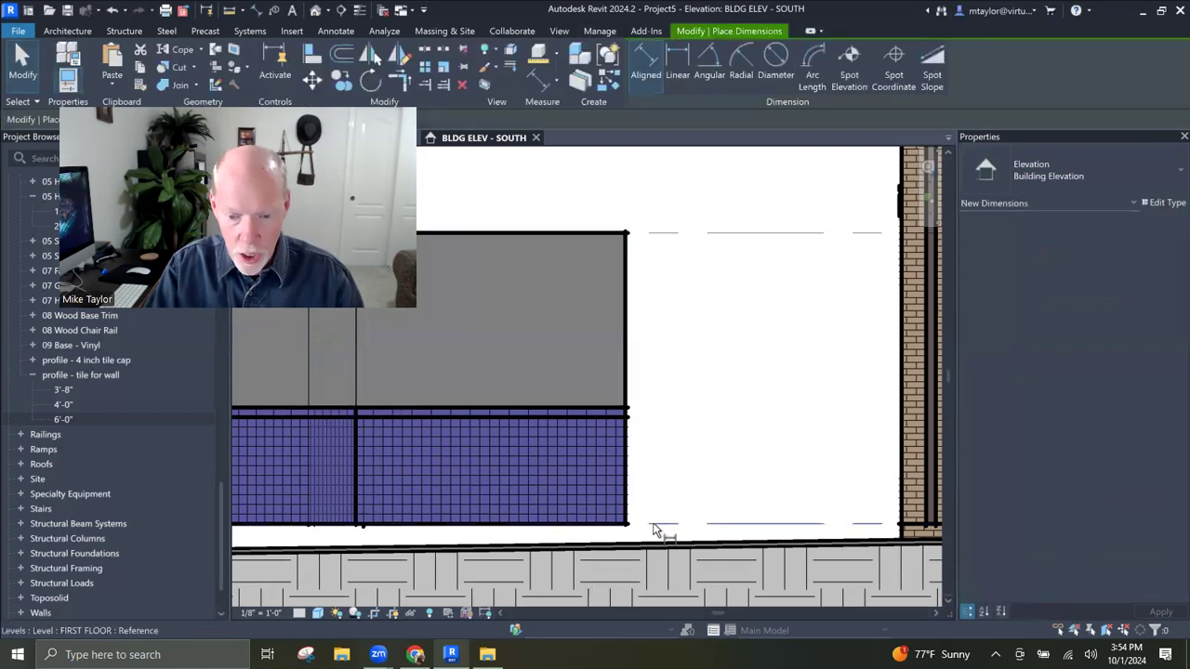
{"action": "left_click", "coordinate": [602, 409]}
{"action": "left_click", "coordinate": [734, 412]}
{"action": "scroll", "coordinate": [768, 466], "scroll_direction": "down", "scroll_amount": 5}
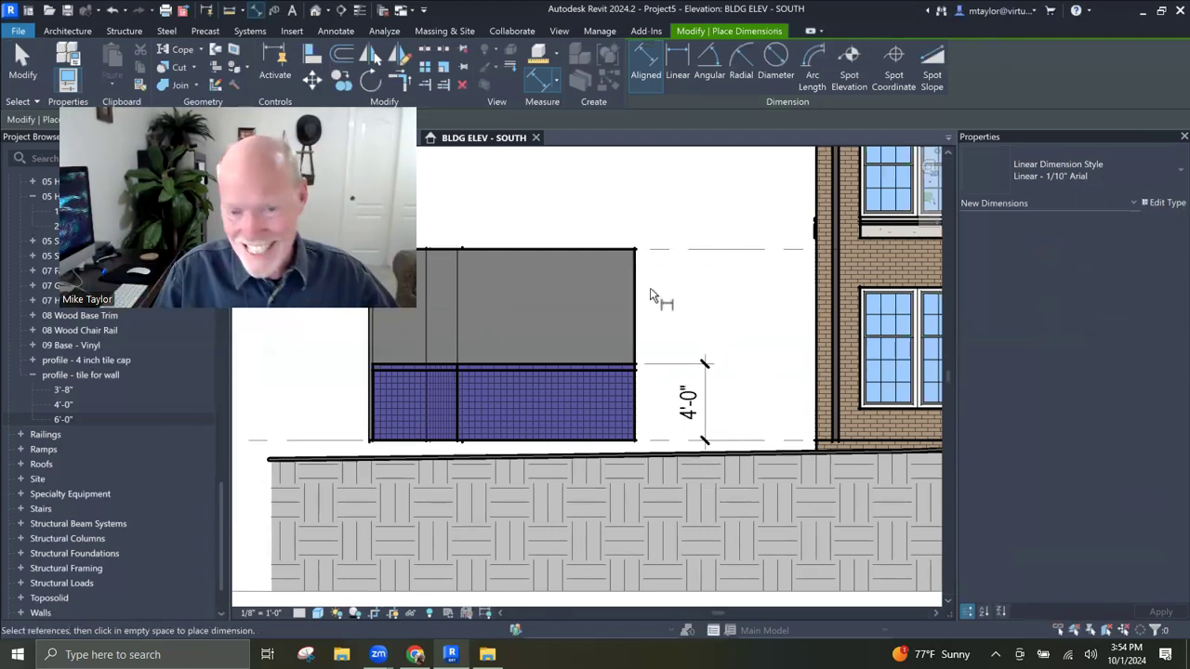
{"action": "scroll", "coordinate": [660, 344], "scroll_direction": "up", "scroll_amount": 4}
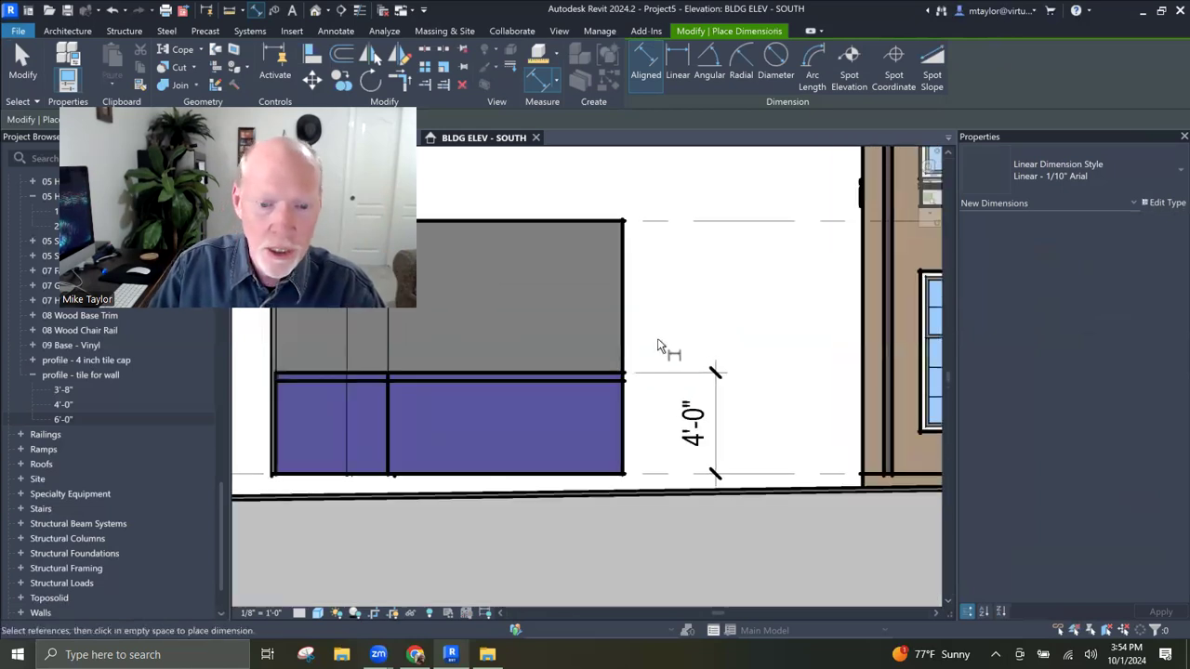
{"action": "scroll", "coordinate": [650, 337], "scroll_direction": "up", "scroll_amount": 3}
{"action": "middle_click_drag", "start_coordinate": [725, 313], "coordinate": [778, 274]}
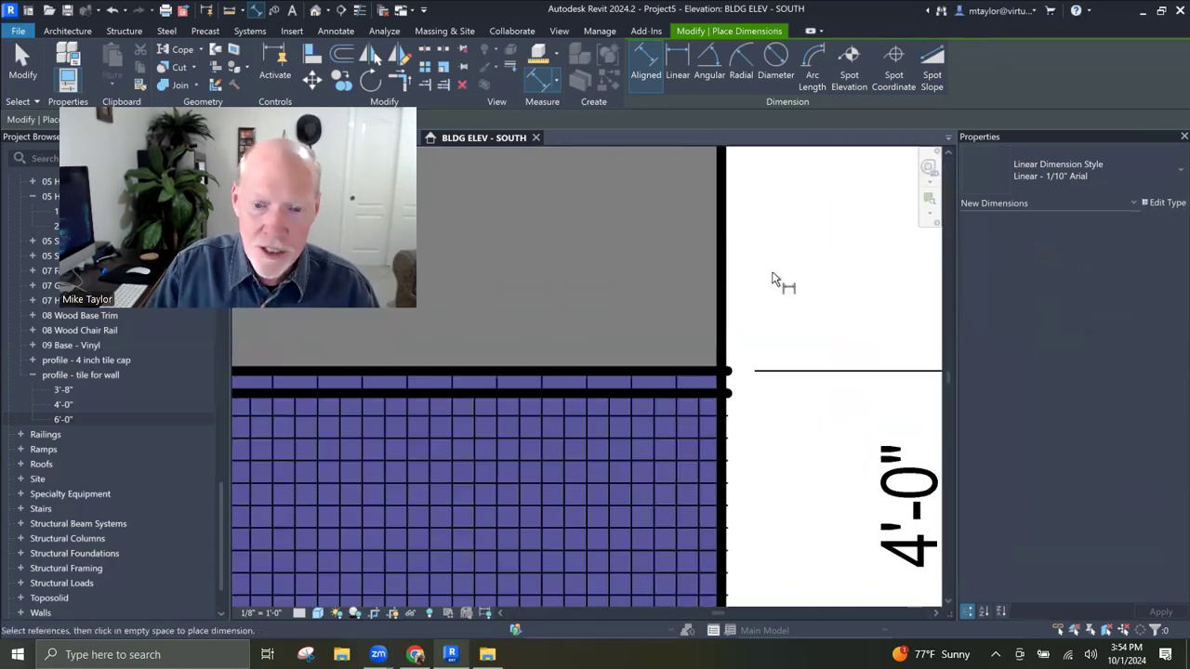
{"action": "key", "text": "Escape"}
{"action": "key", "text": "Escape"}
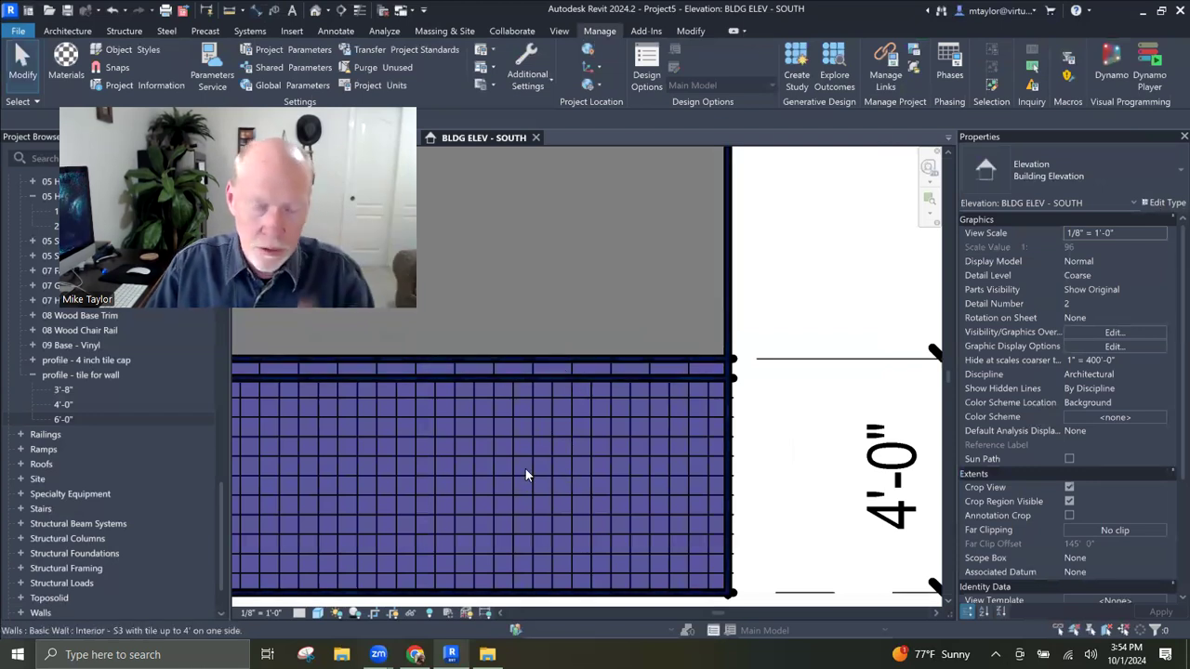
Step: Select a vertical joint line of the tile cap's surface pattern and nudge the pattern sideways
{"action": "left_click", "coordinate": [571, 367]}
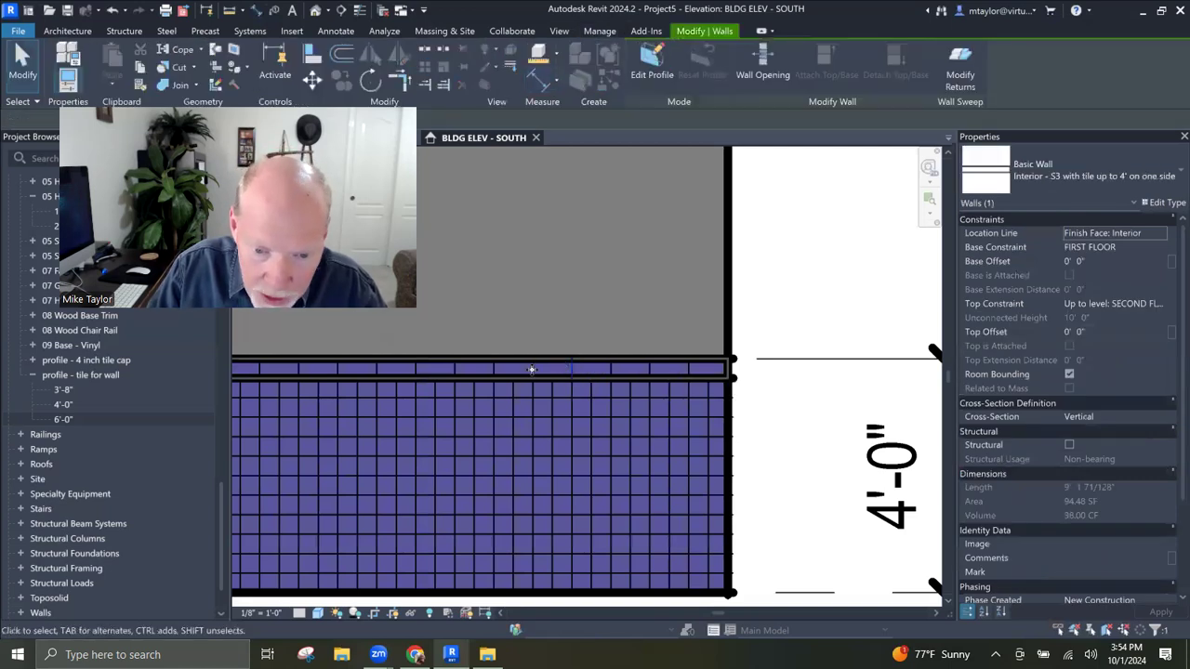
{"action": "double_click", "coordinate": [532, 369]}
{"action": "left_click", "coordinate": [640, 59]}
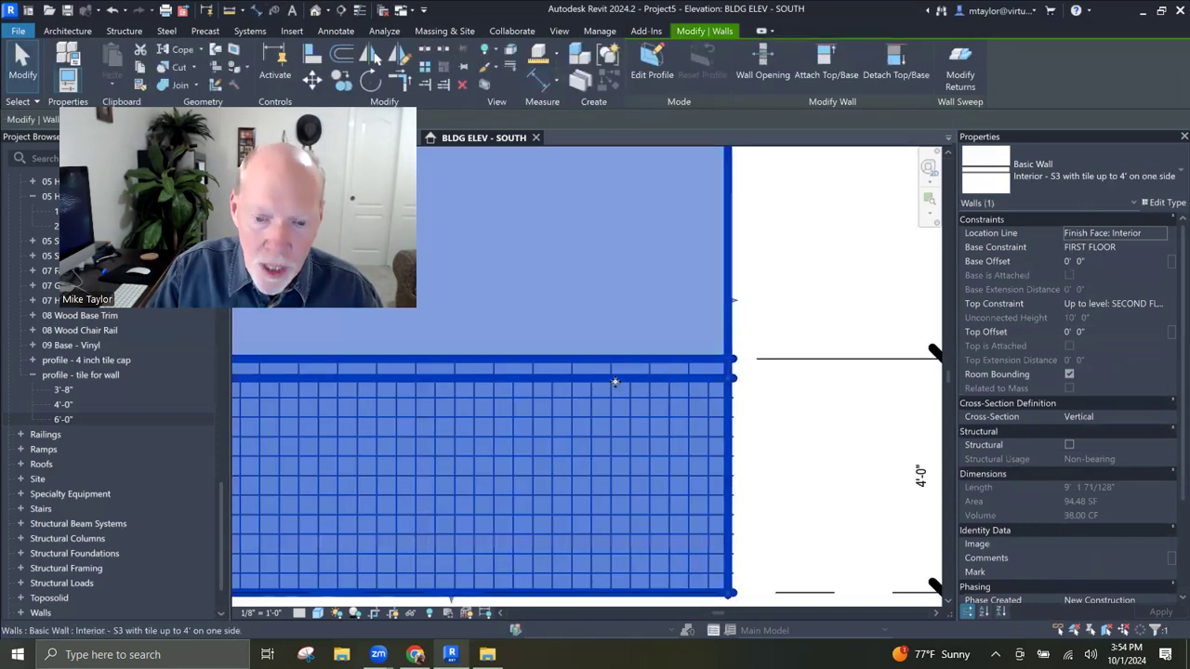
{"action": "key", "text": "Escape"}
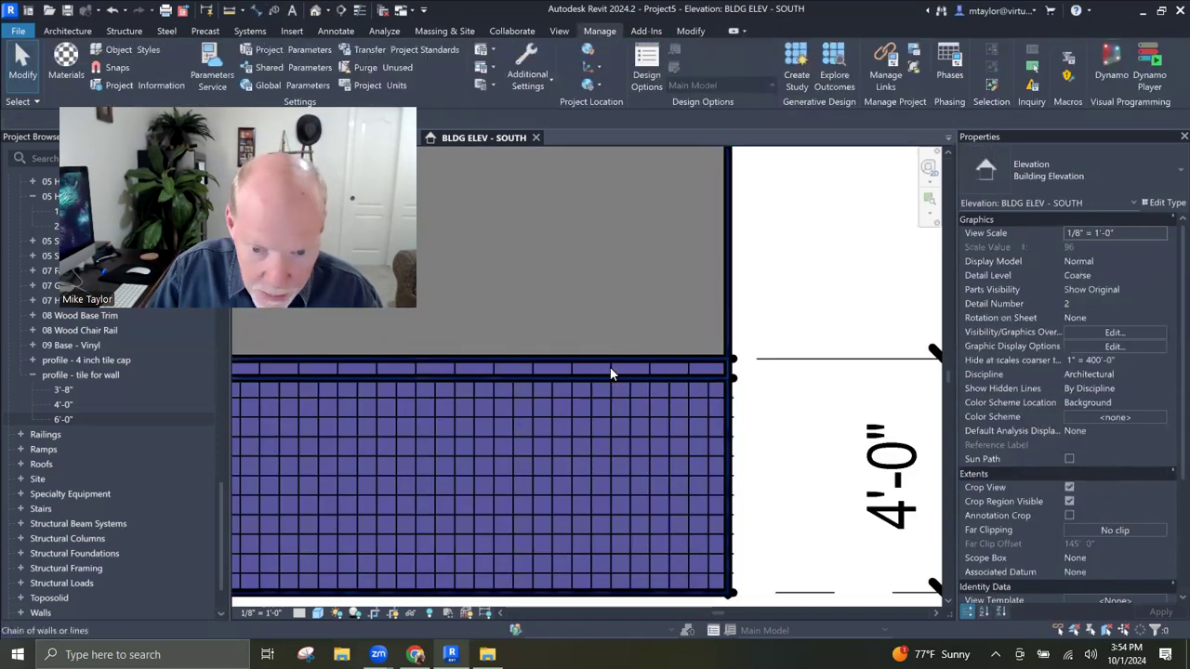
{"action": "key", "text": "Tab"}
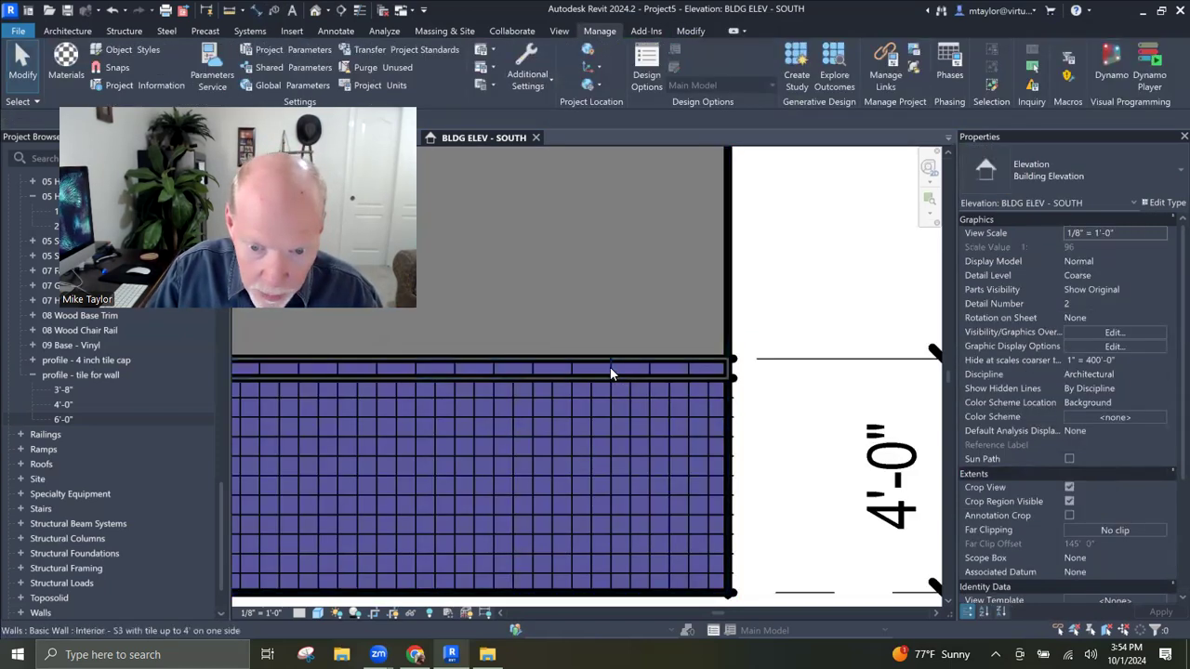
{"action": "left_click", "coordinate": [611, 371]}
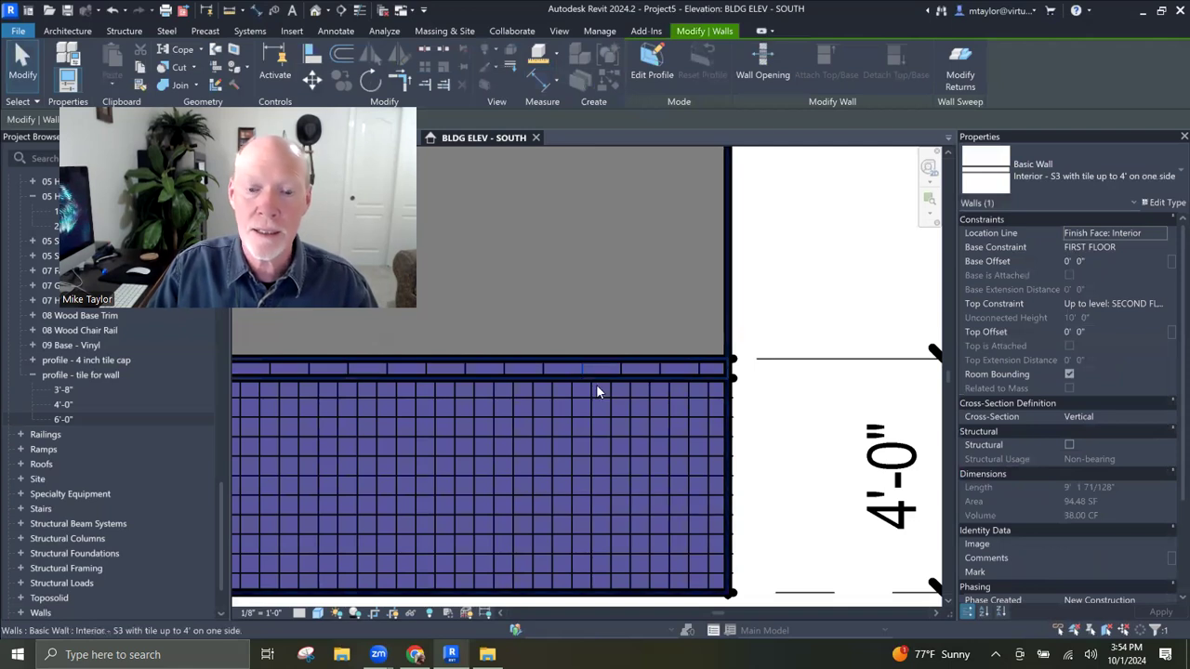
{"action": "scroll", "coordinate": [581, 373], "scroll_direction": "up", "scroll_amount": 2}
{"action": "scroll", "coordinate": [581, 373], "scroll_direction": "up", "scroll_amount": 1}
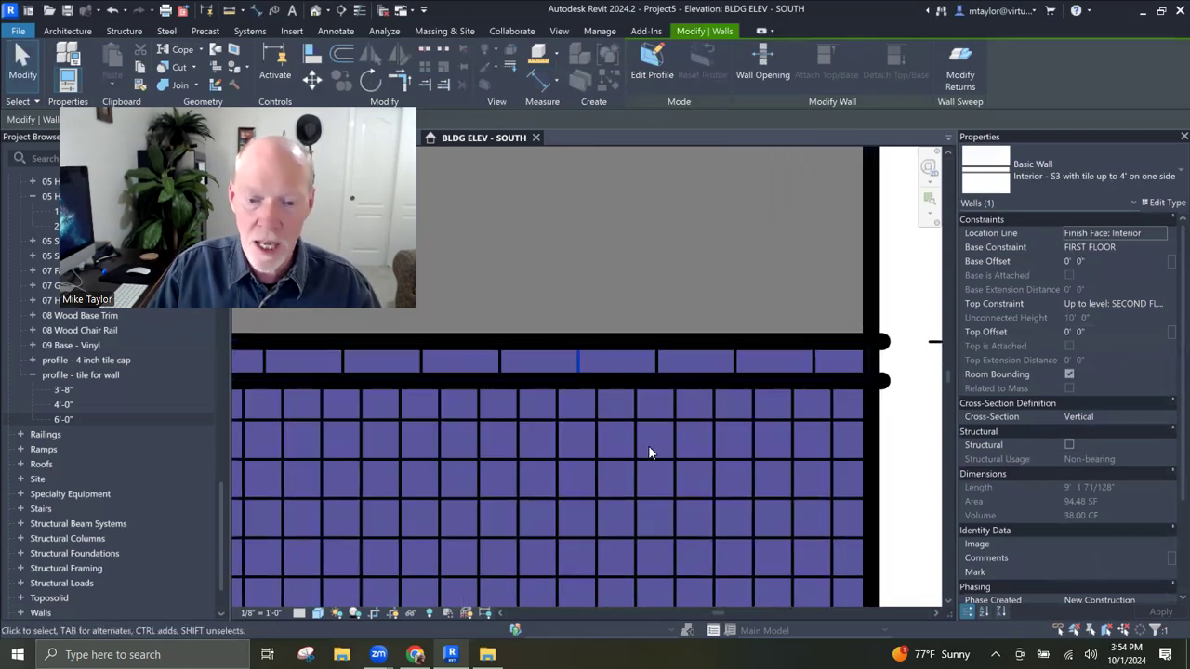
{"action": "key", "text": "Escape"}
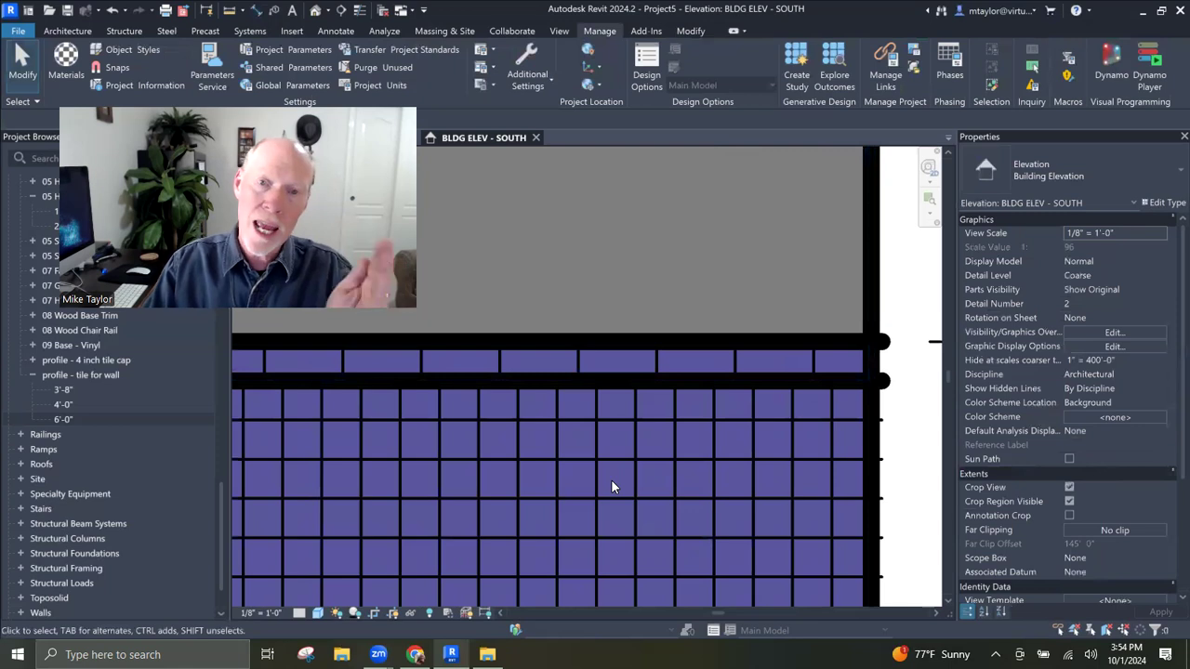
Step: Align a vertical joint of the tile cap's pattern with a vertical joint of the 4 inch tile below it
{"action": "key", "text": "a"}
{"action": "key", "text": "l"}
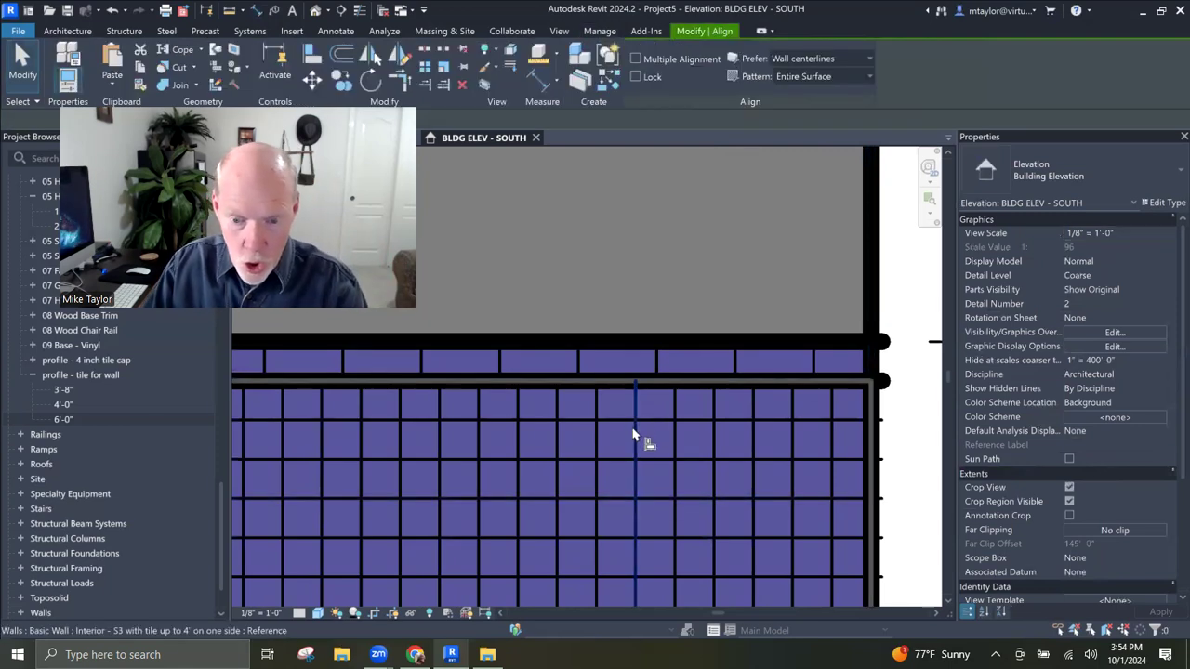
{"action": "left_click", "coordinate": [636, 444]}
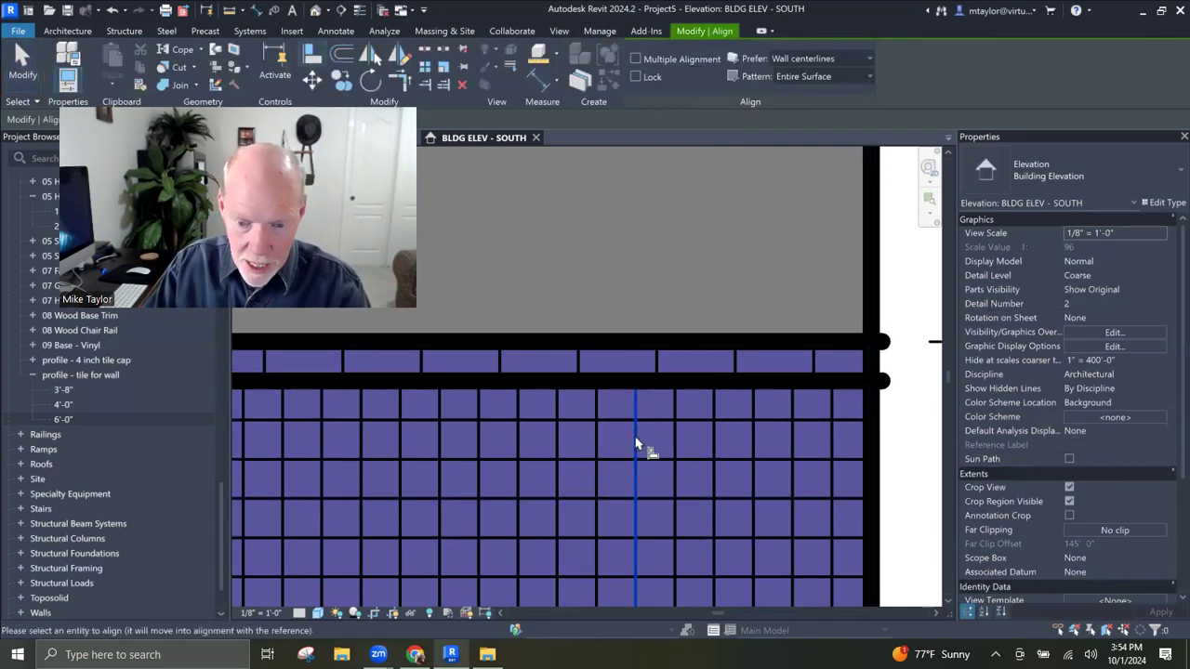
{"action": "left_click", "coordinate": [584, 367]}
{"action": "scroll", "coordinate": [646, 465], "scroll_direction": "down", "scroll_amount": 4}
{"action": "scroll", "coordinate": [662, 456], "scroll_direction": "down", "scroll_amount": 1}
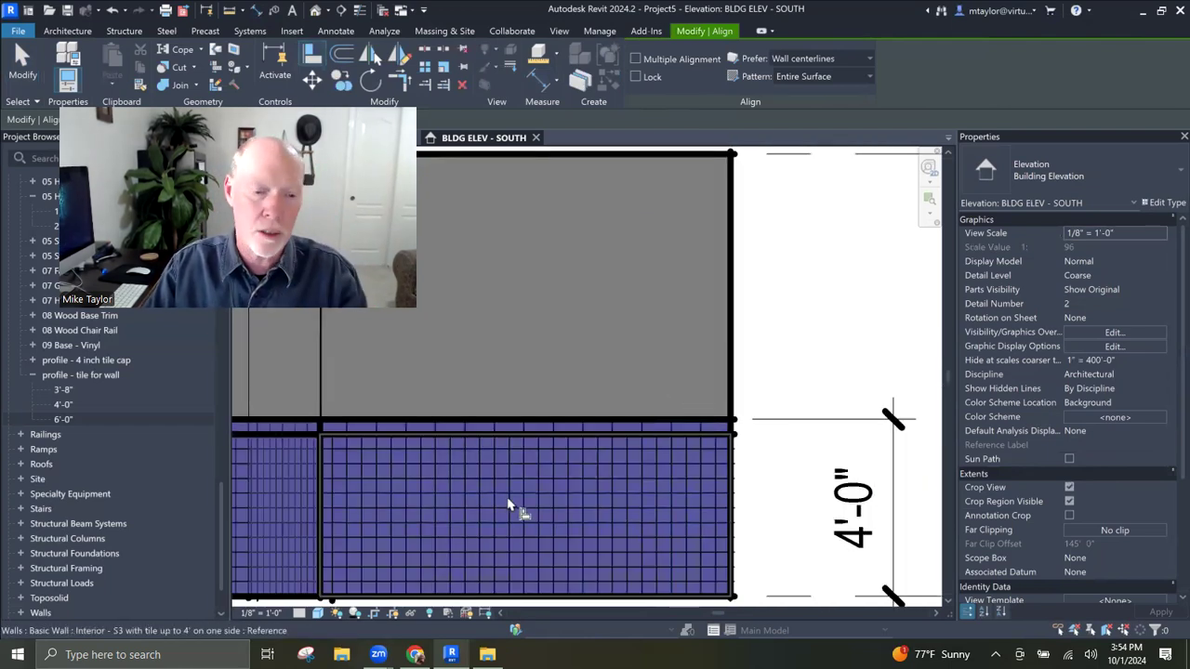
{"action": "scroll", "coordinate": [517, 505], "scroll_direction": "down", "scroll_amount": 1}
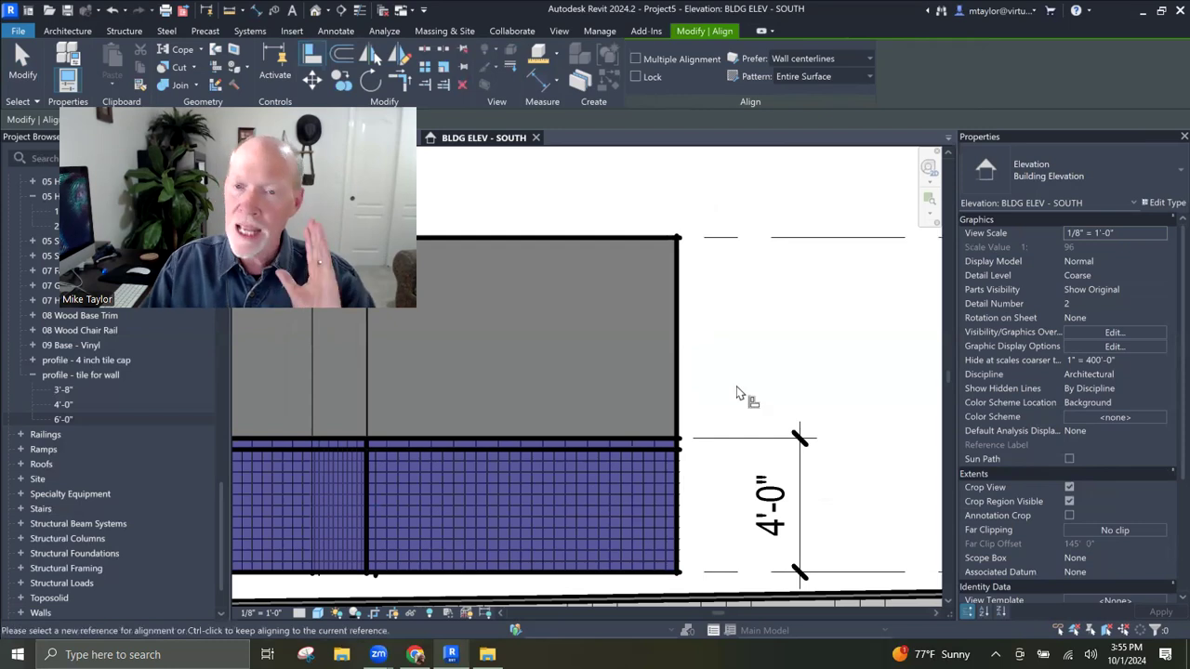
{"action": "middle_click_drag", "start_coordinate": [743, 364], "coordinate": [736, 333]}
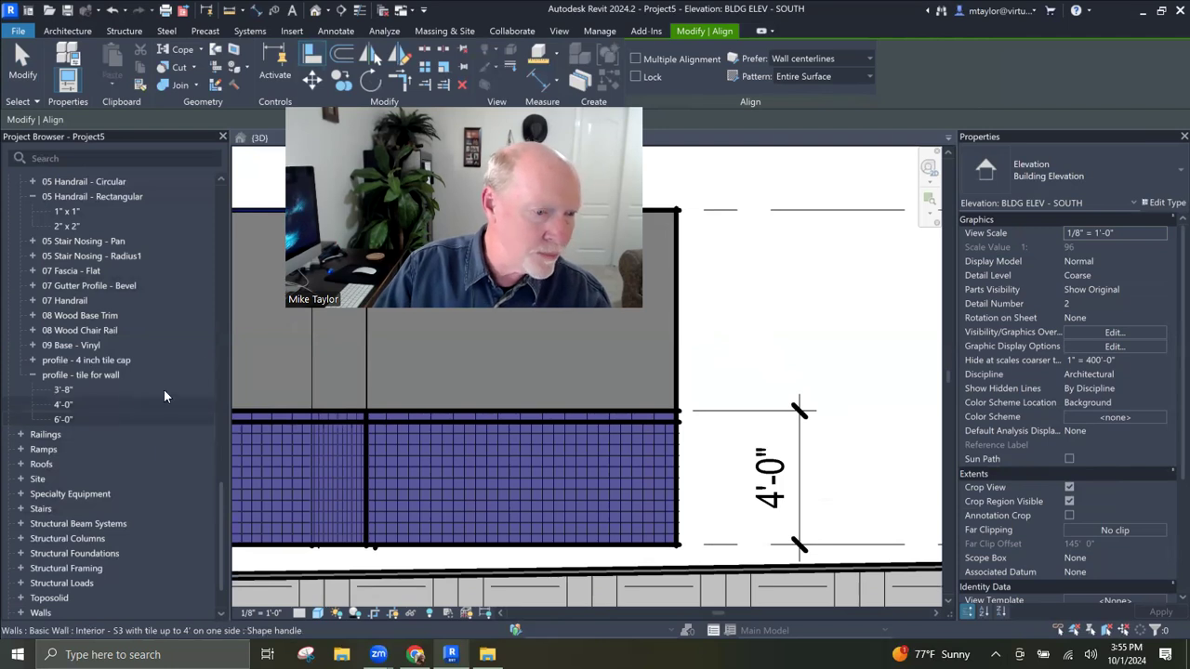
Step: Load the Material Tag.rfa family from the Architectural folder into the project, overwriting only the existing version
{"action": "left_click", "coordinate": [296, 31]}
{"action": "left_click", "coordinate": [593, 82]}
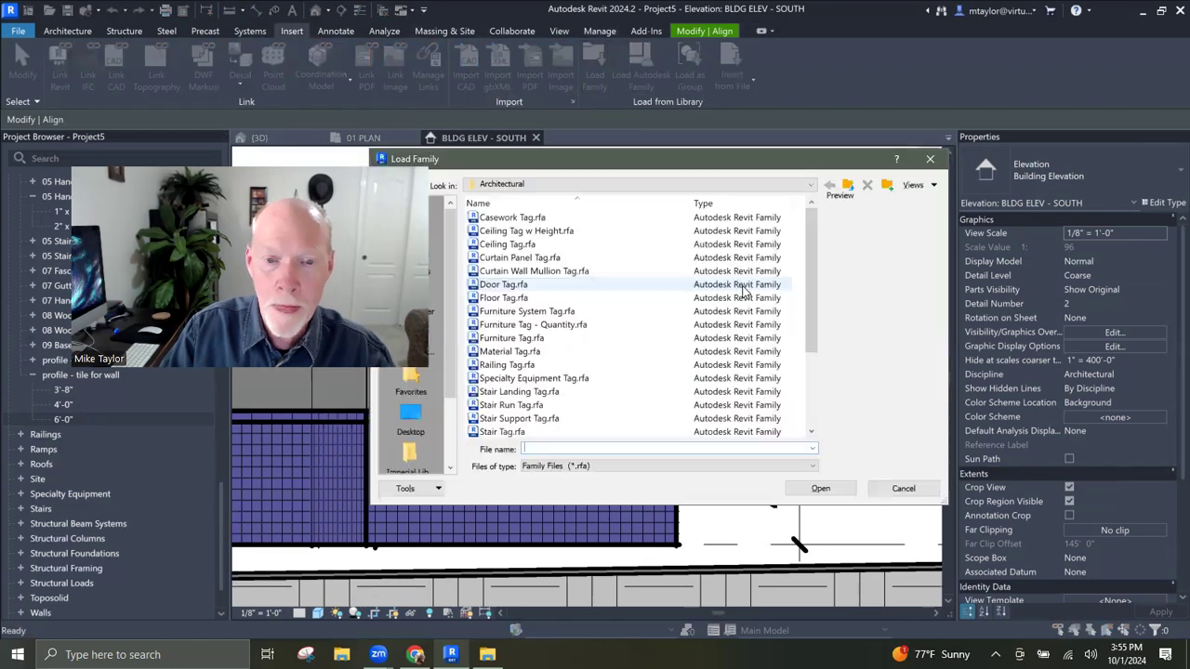
{"action": "left_click", "coordinate": [520, 351]}
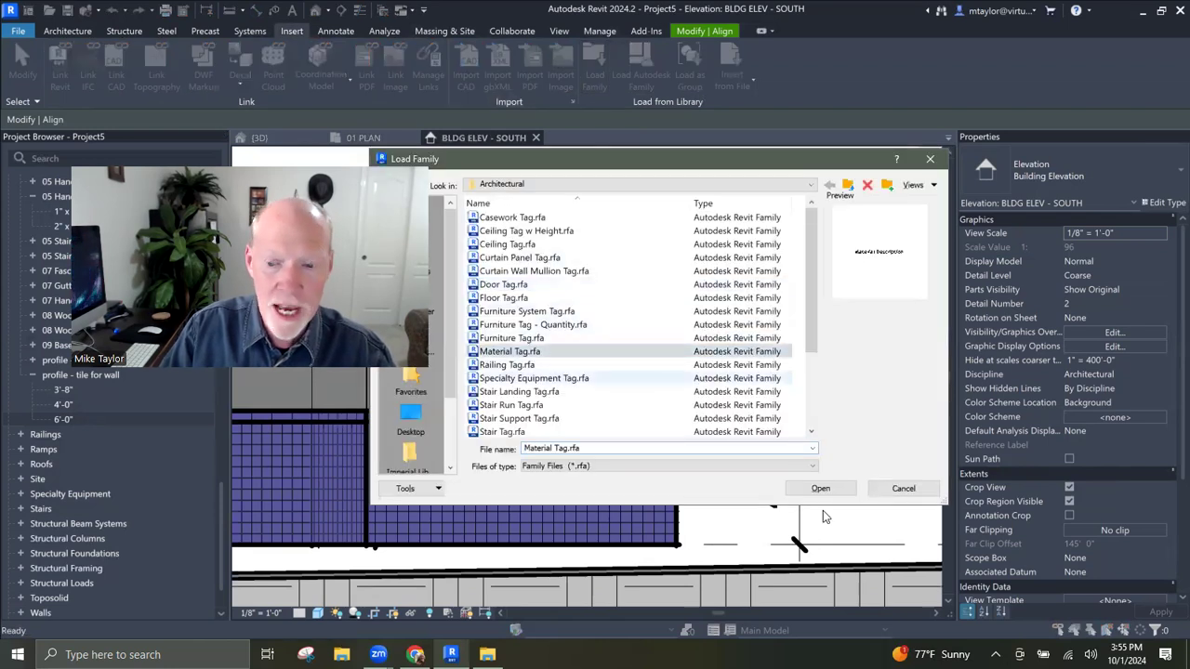
{"action": "left_click", "coordinate": [821, 489]}
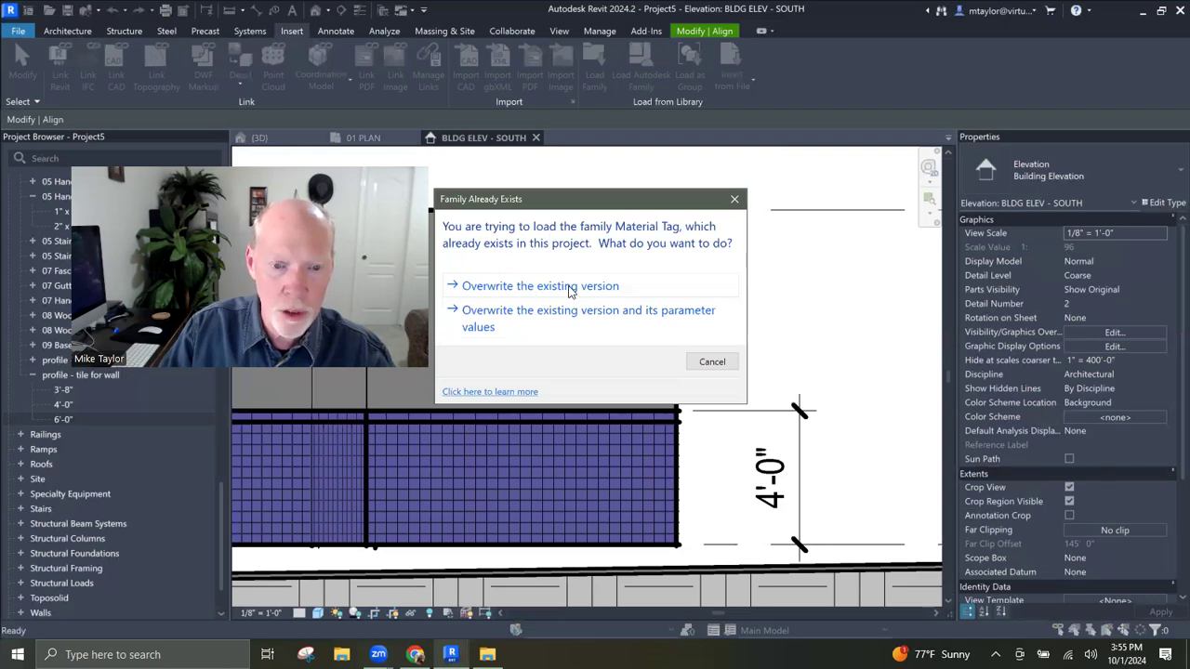
{"action": "left_click", "coordinate": [545, 295]}
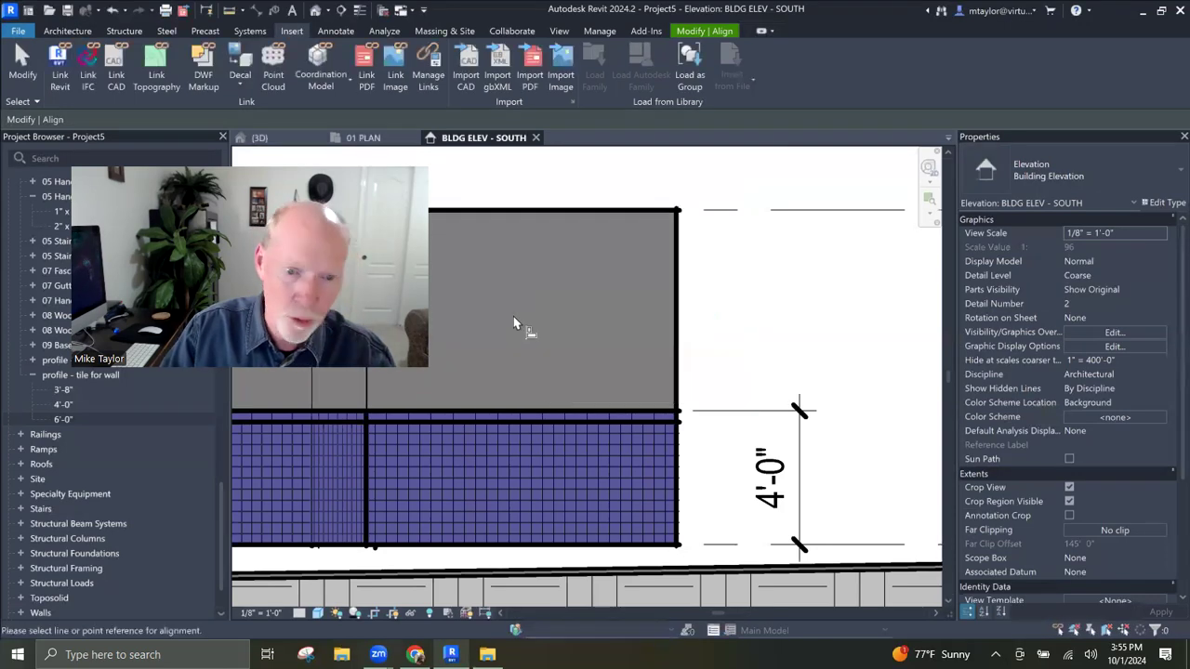
{"action": "middle_click_drag", "start_coordinate": [582, 320], "coordinate": [658, 302]}
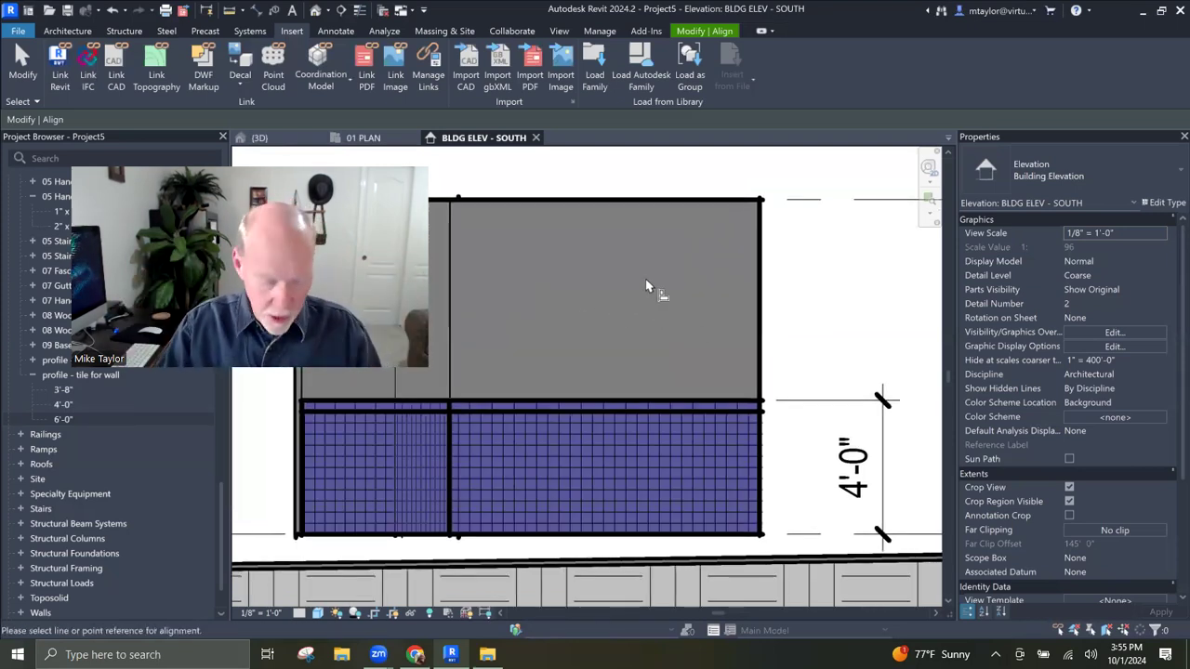
{"action": "key", "text": "Escape"}
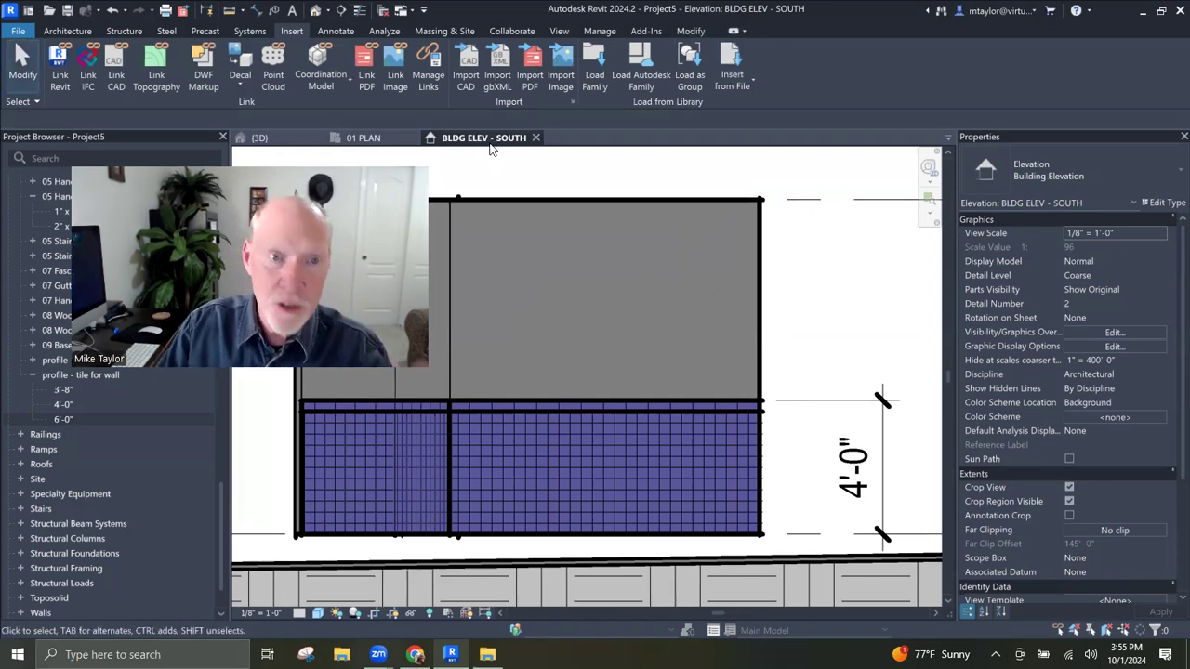
{"action": "left_click", "coordinate": [336, 35]}
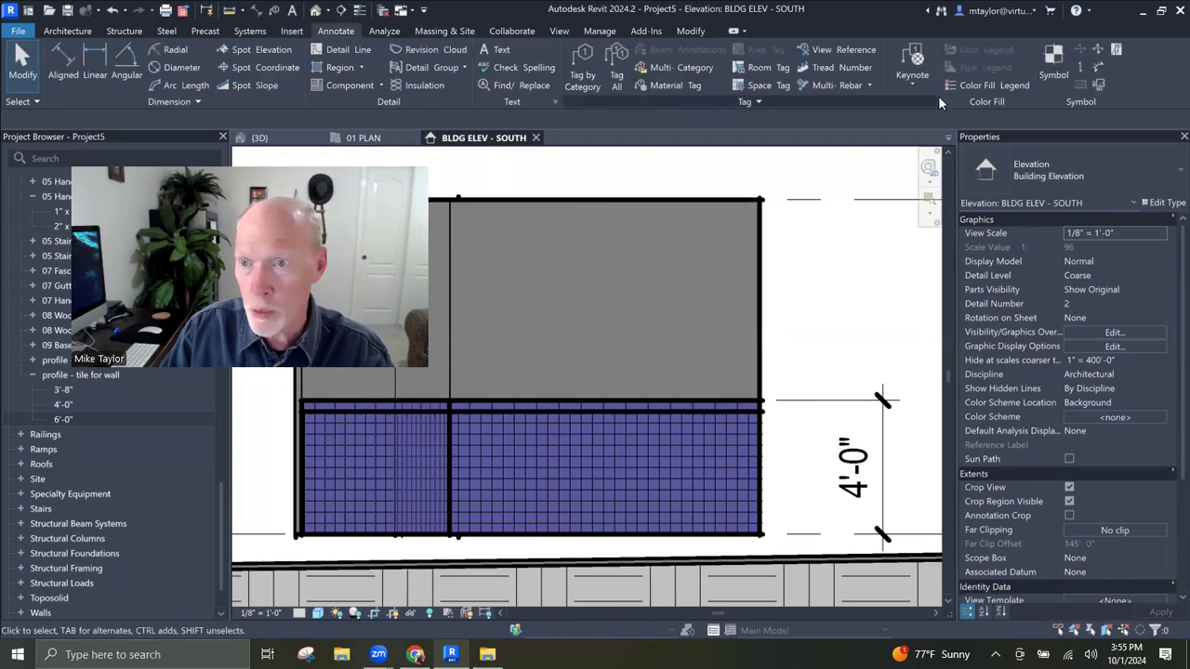
{"action": "left_click", "coordinate": [674, 84]}
{"action": "scroll", "coordinate": [632, 290], "scroll_direction": "down", "scroll_amount": 4}
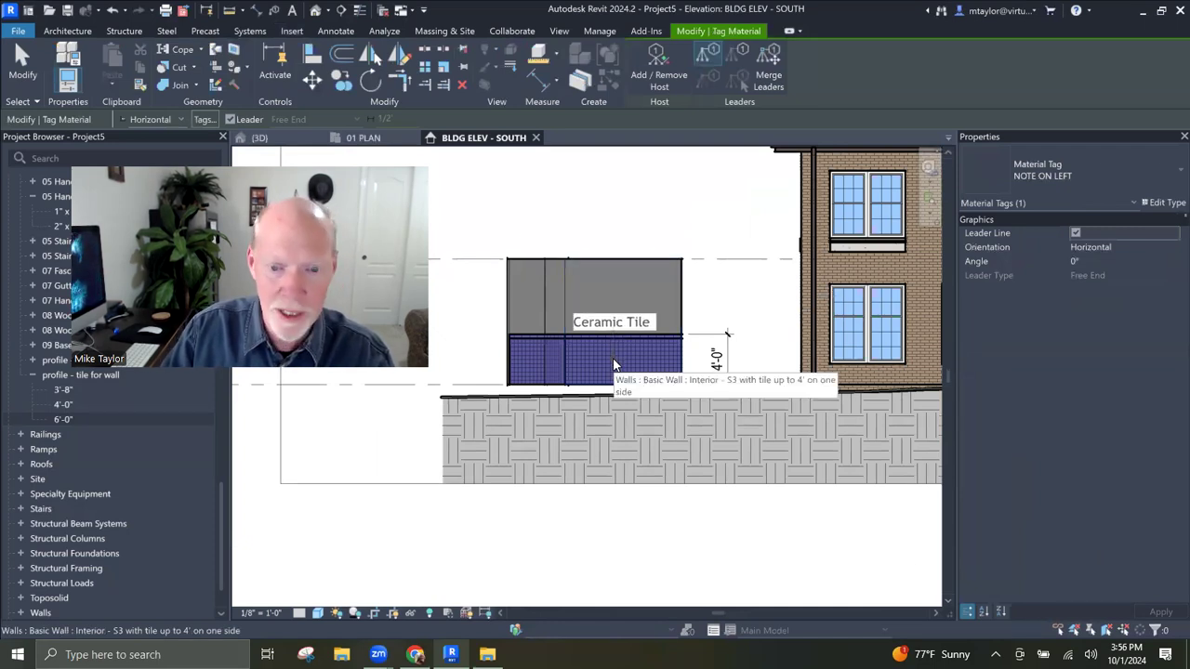
{"action": "left_click", "coordinate": [608, 273]}
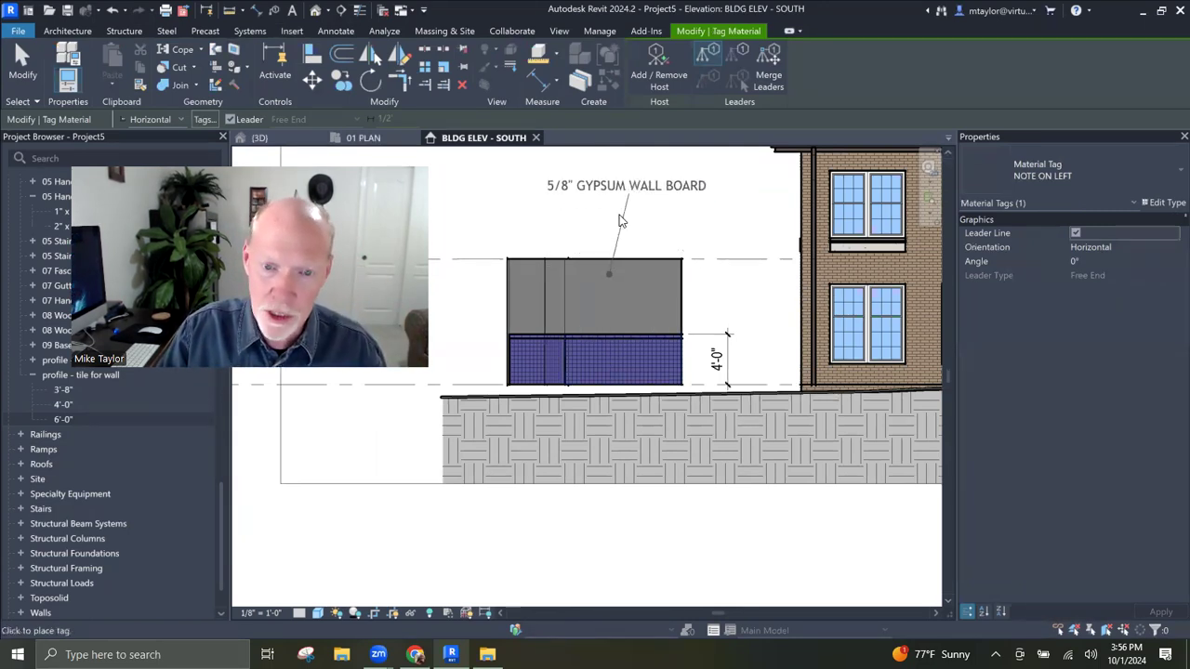
{"action": "key", "text": "Escape"}
{"action": "key", "text": "Escape"}
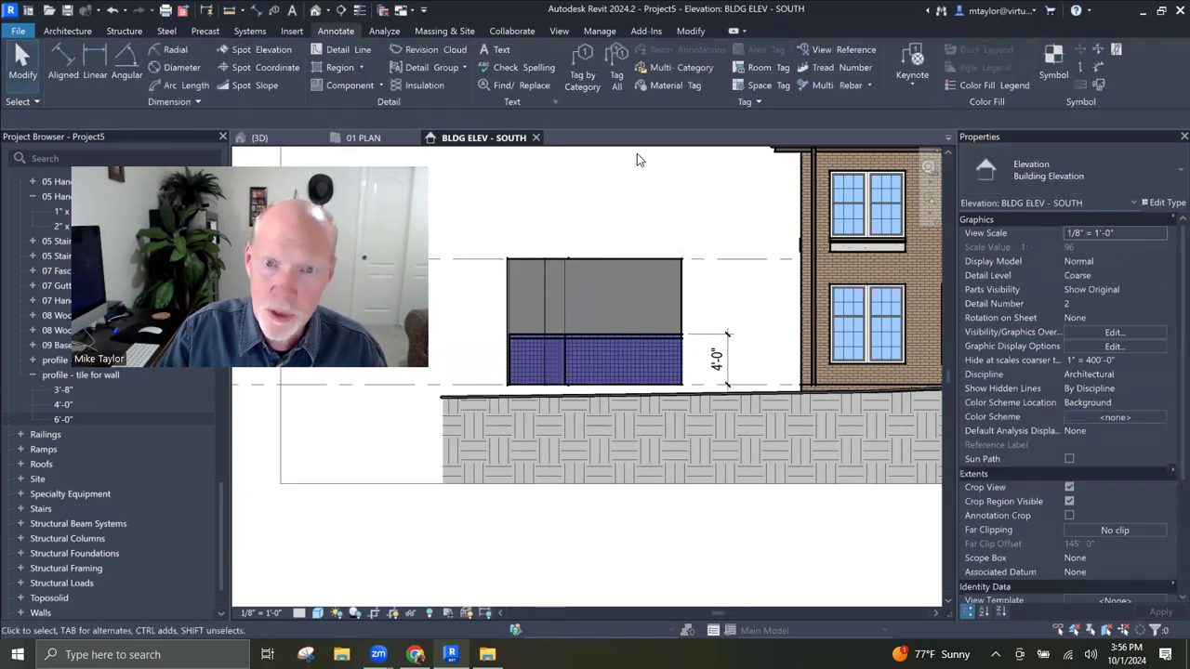
Step: Tag the gypsum wall board material of the upper wall surface, placing the leadered note above the wall
{"action": "left_click", "coordinate": [677, 87]}
{"action": "left_click", "coordinate": [607, 289]}
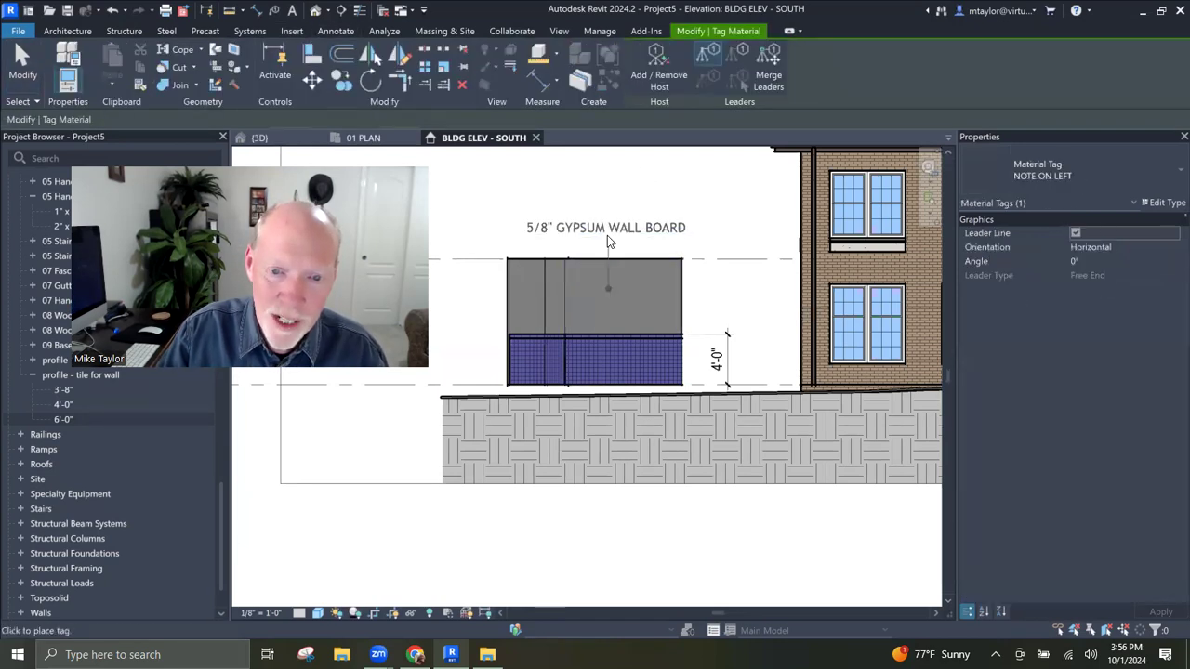
{"action": "left_click", "coordinate": [616, 217]}
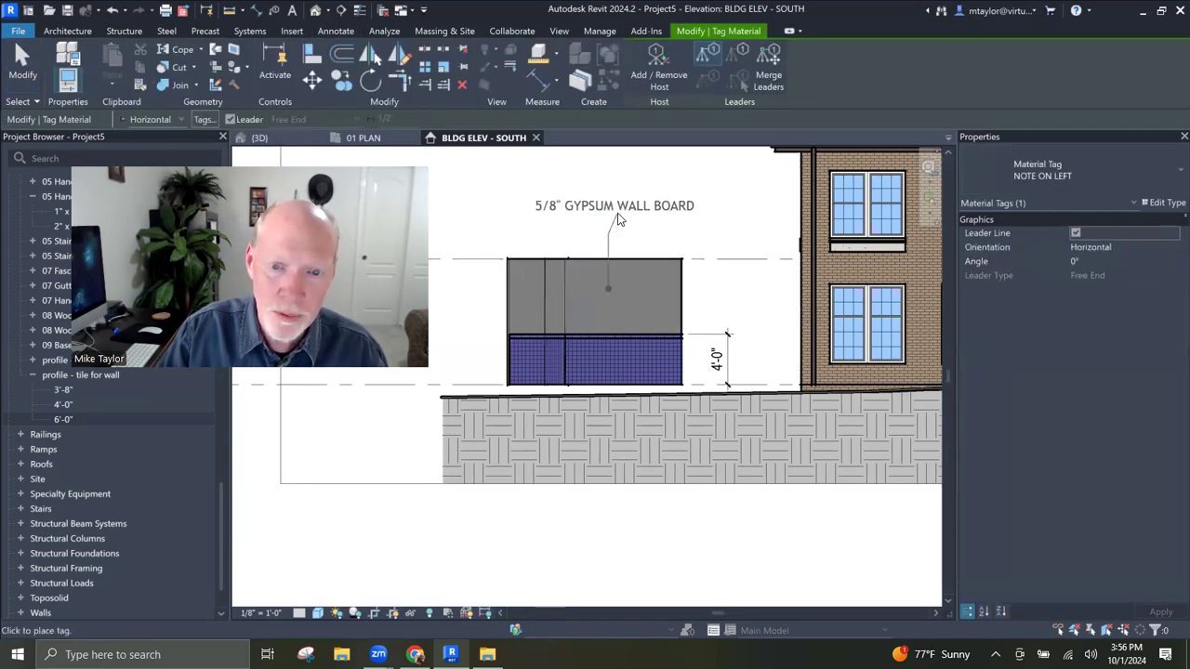
{"action": "key", "text": "Escape"}
{"action": "key", "text": "Escape"}
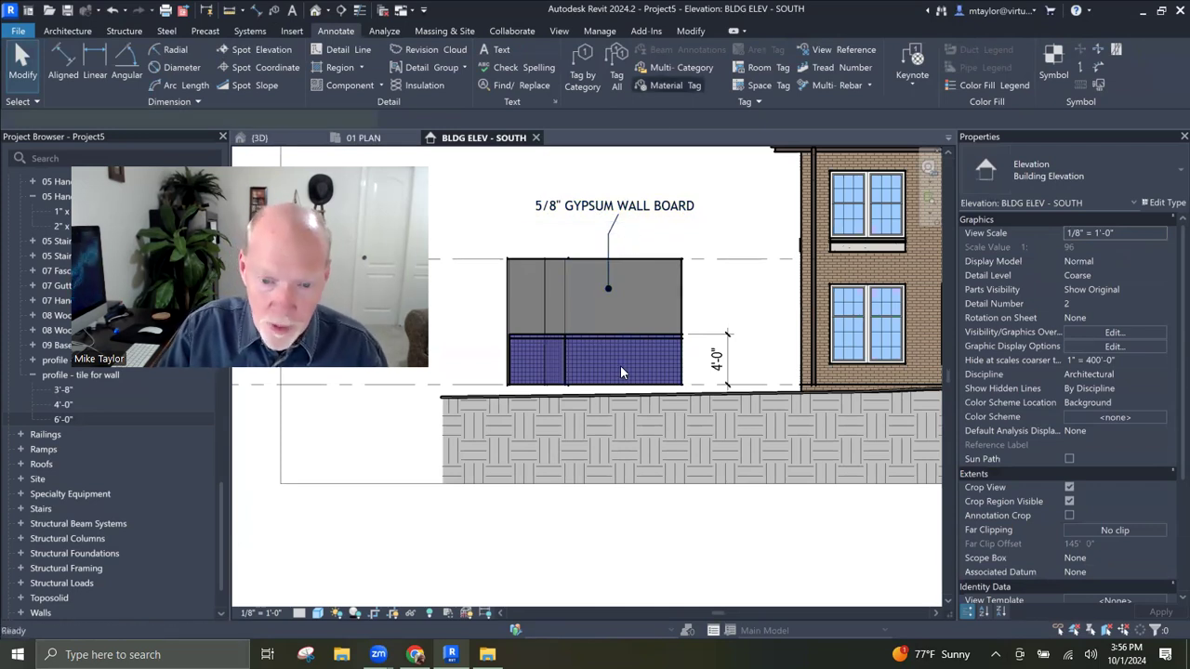
Step: Tag the ceramic tile material on the lower wall surface, placing the leadered note to the right of the wall
{"action": "left_click", "coordinate": [662, 86]}
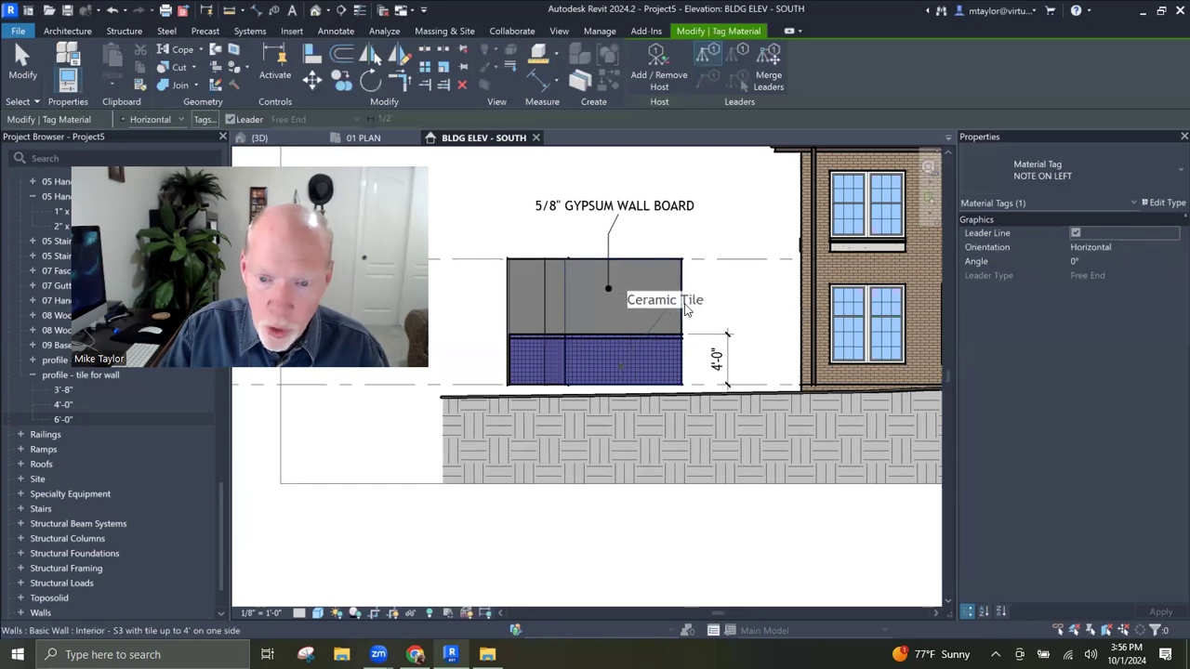
{"action": "left_click", "coordinate": [734, 309]}
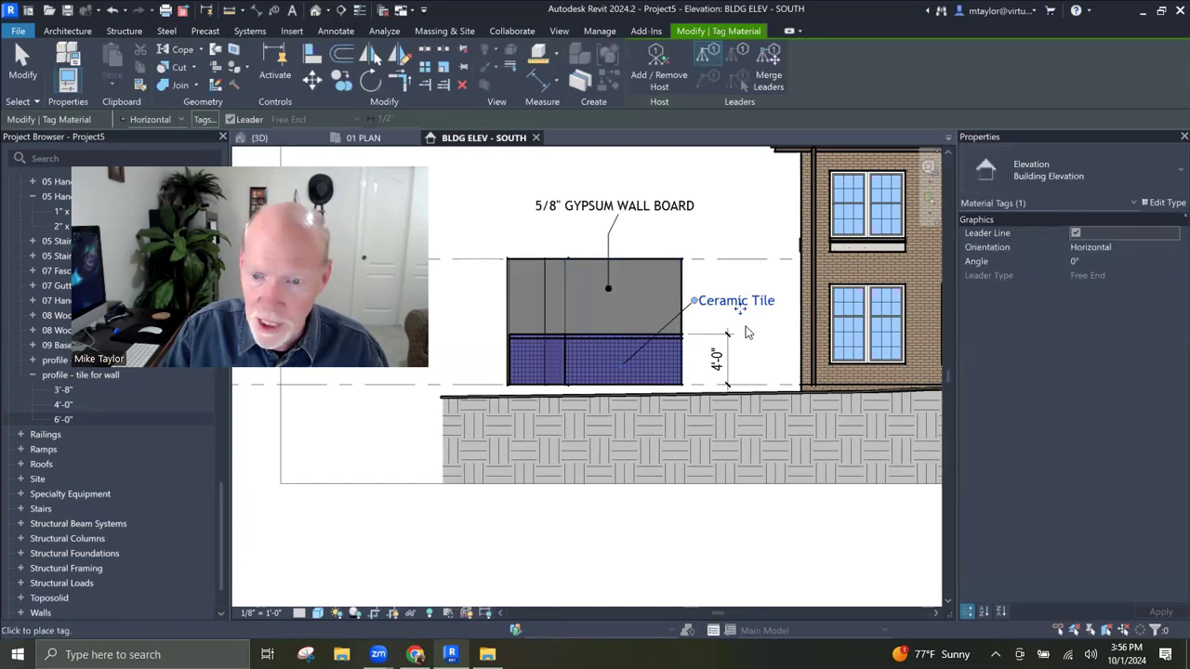
{"action": "key", "text": "Escape"}
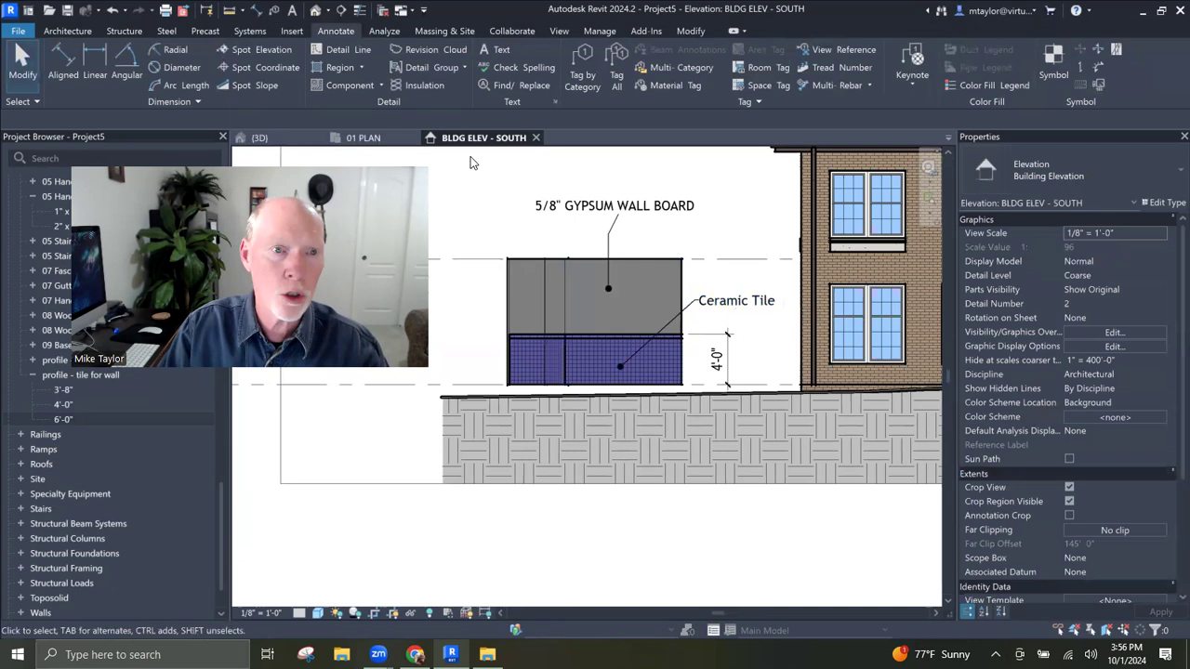
Step: Set the mark of the Finishes - Interior - Ceramic Tile - 4" Blue material to T1 and dismiss the save reminder
{"action": "left_click", "coordinate": [602, 31]}
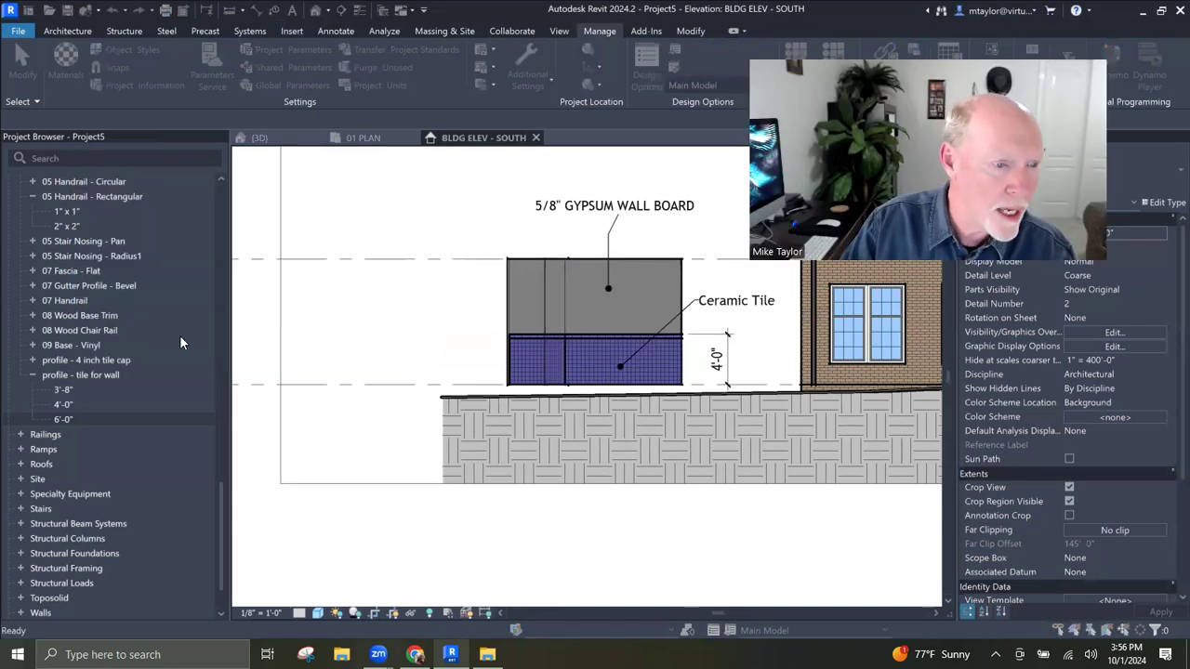
{"action": "key", "text": "m"}
{"action": "key", "text": "a"}
{"action": "key", "text": "t"}
{"action": "left_click", "coordinate": [257, 268]}
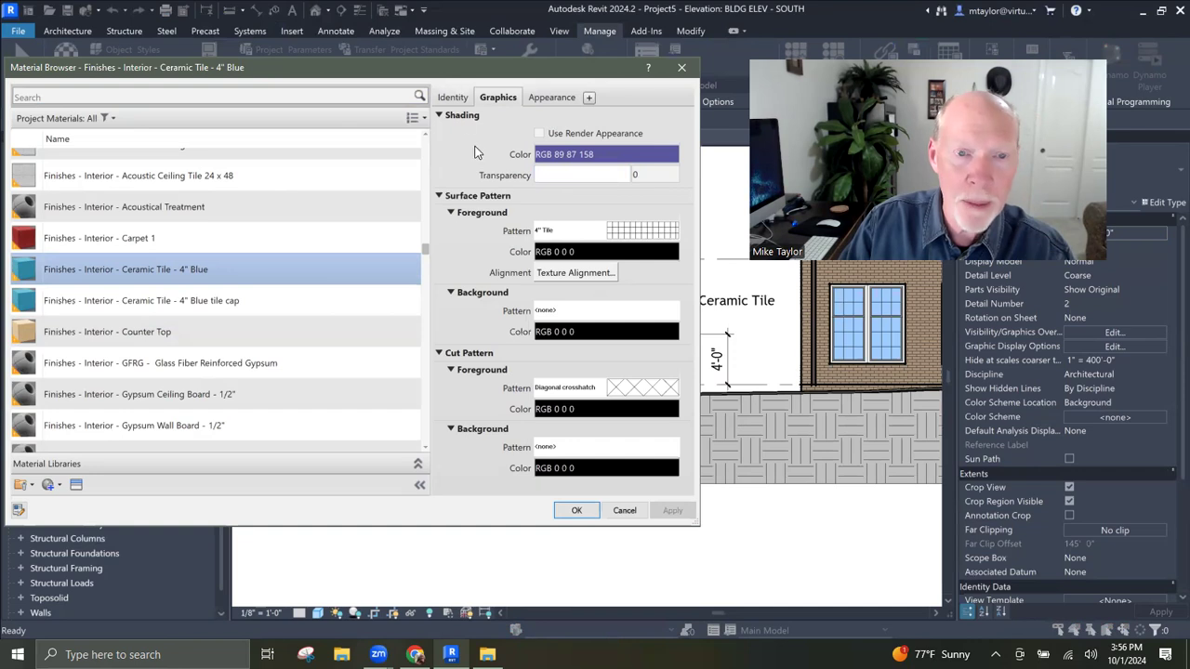
{"action": "left_click", "coordinate": [454, 96]}
{"action": "left_click", "coordinate": [573, 157]}
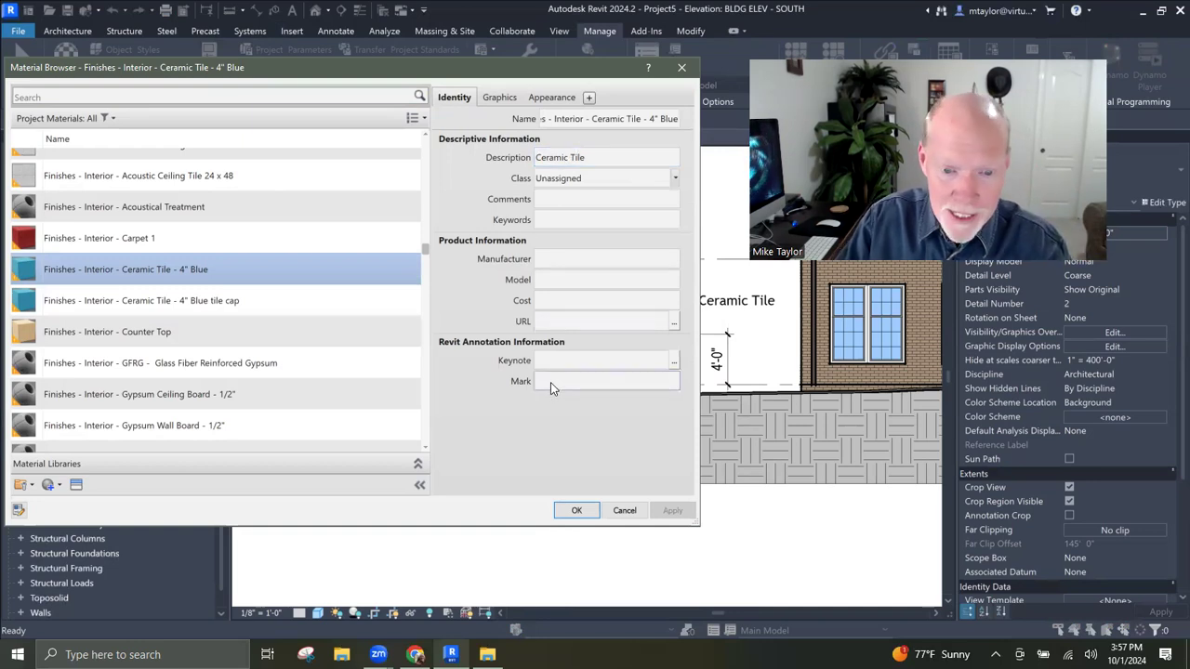
{"action": "left_click", "coordinate": [578, 384]}
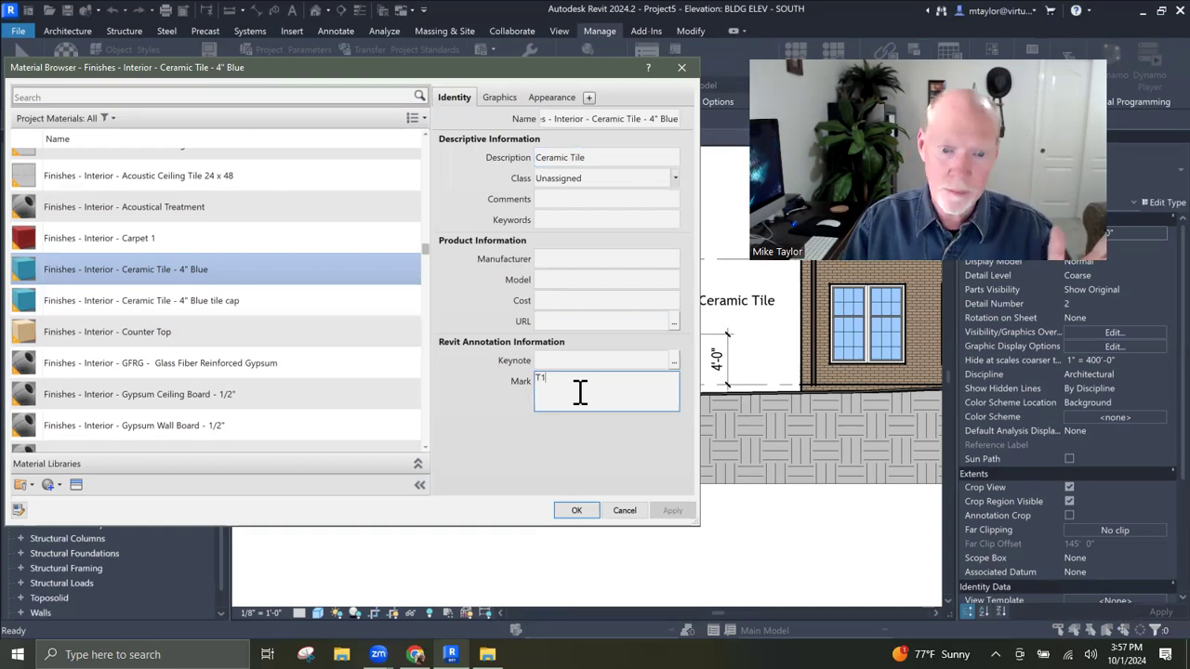
{"action": "left_click", "coordinate": [571, 446]}
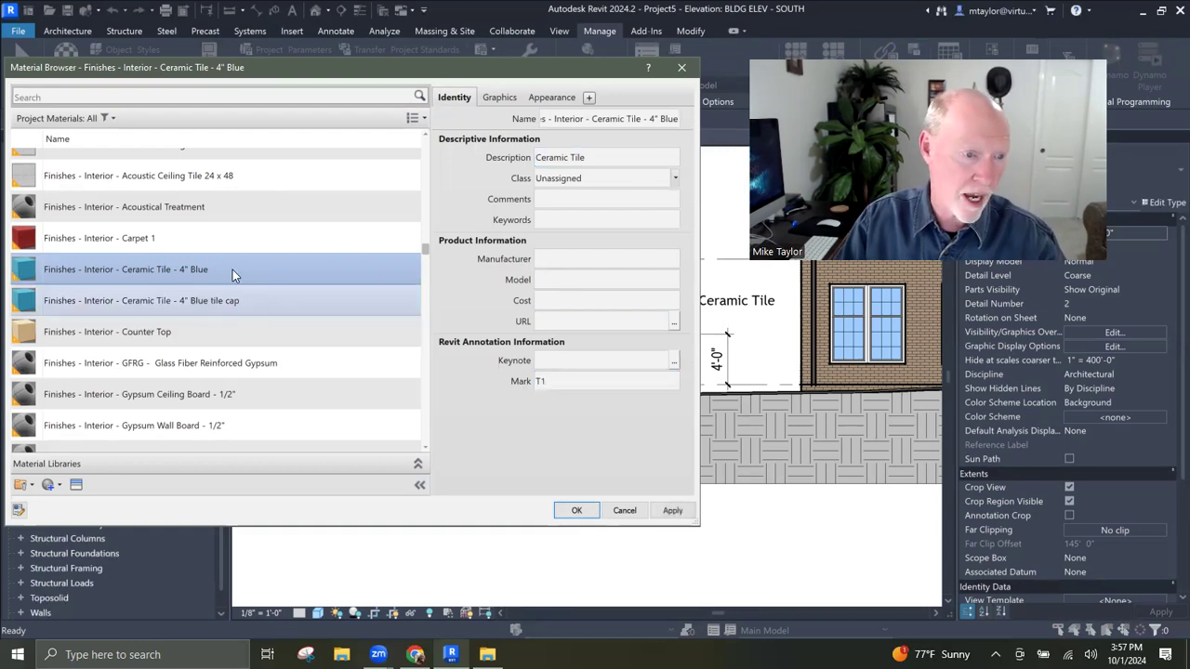
{"action": "left_click", "coordinate": [576, 511]}
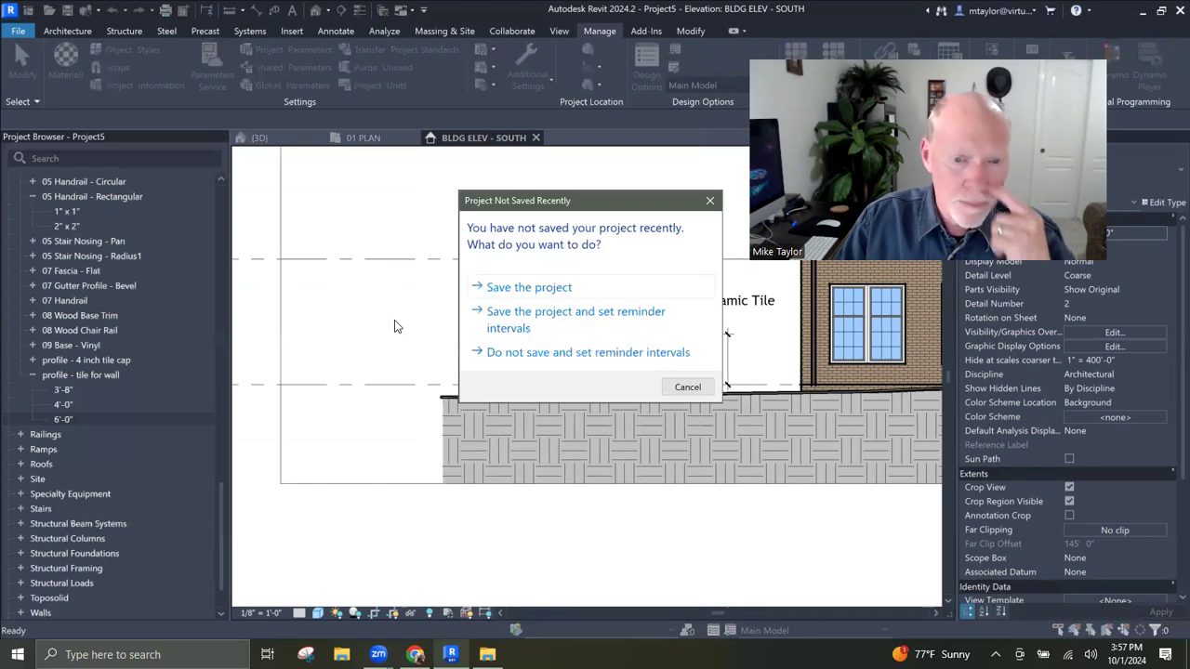
{"action": "left_click", "coordinate": [685, 385]}
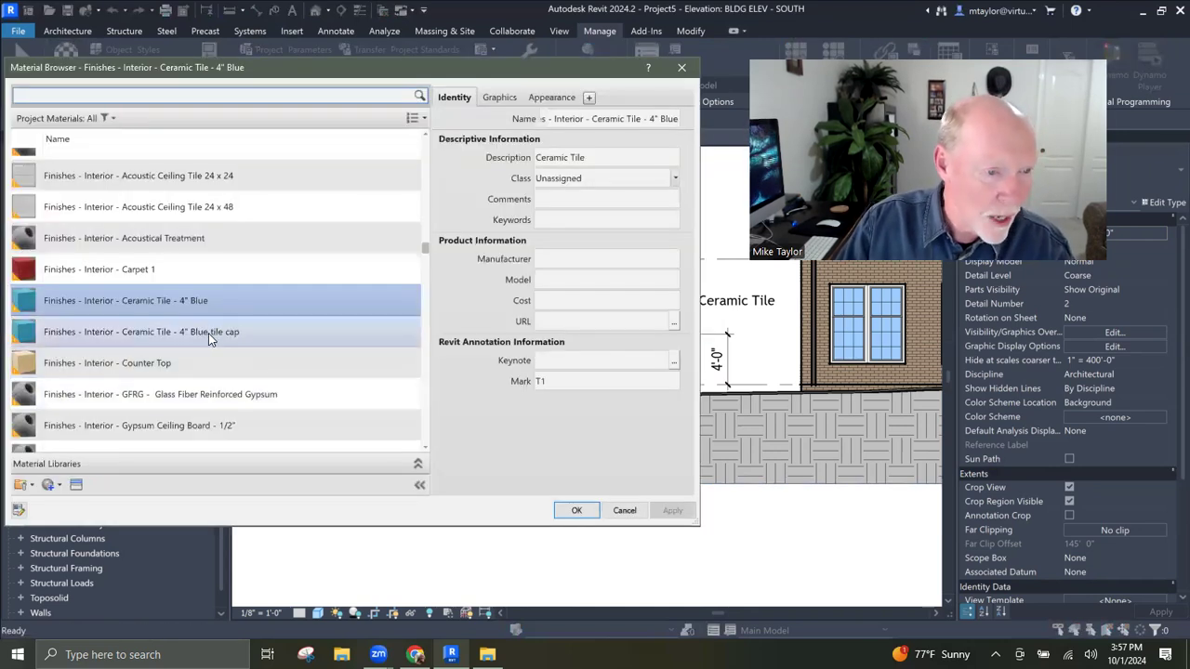
Step: Give the Ceramic Tile - 4" Blue tile cap material the mark T2 and the description Ceramic Tile Cap
{"action": "left_click", "coordinate": [205, 332]}
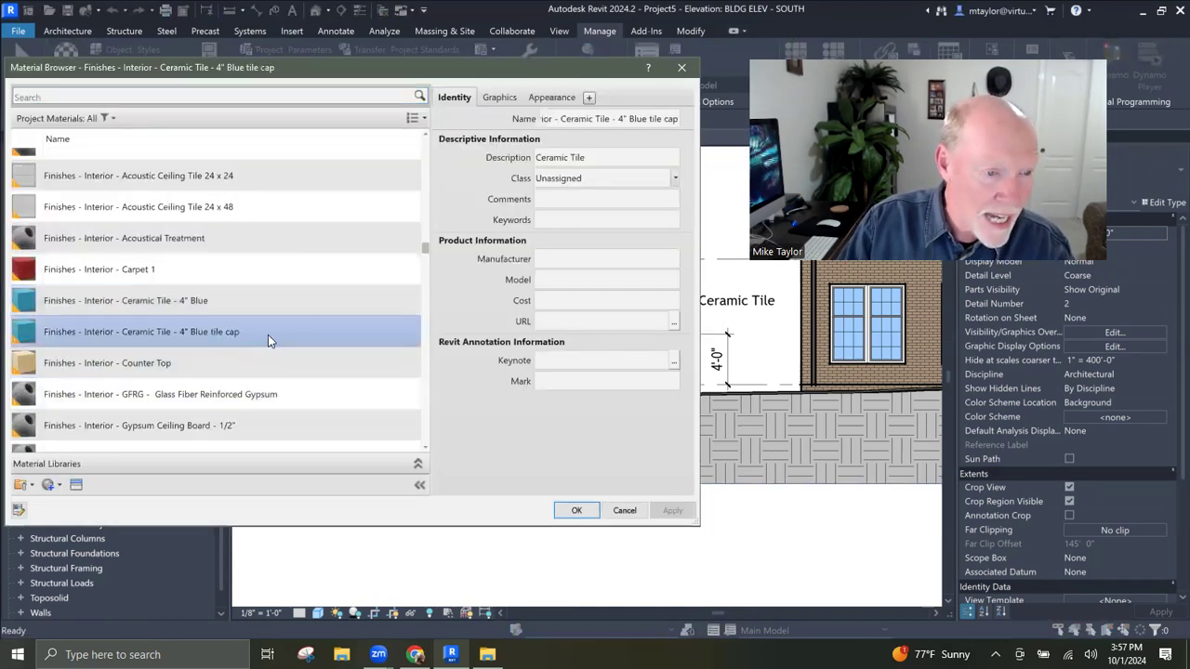
{"action": "left_click", "coordinate": [554, 383]}
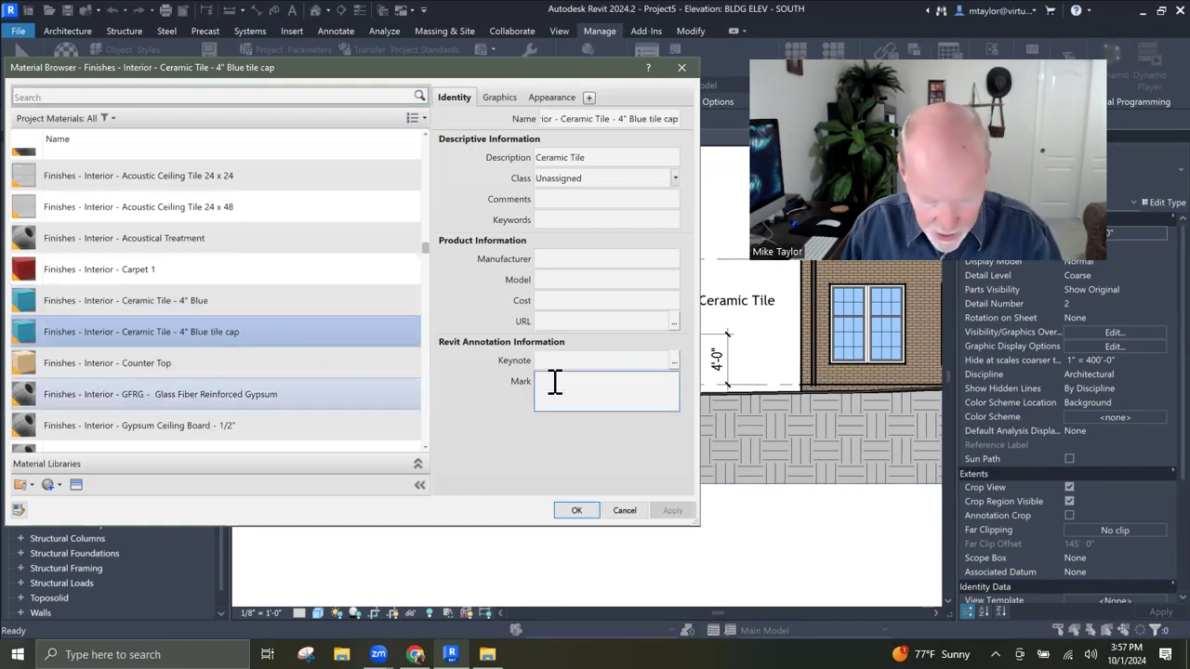
{"action": "type", "text": "T2"}
{"action": "key", "text": "Return"}
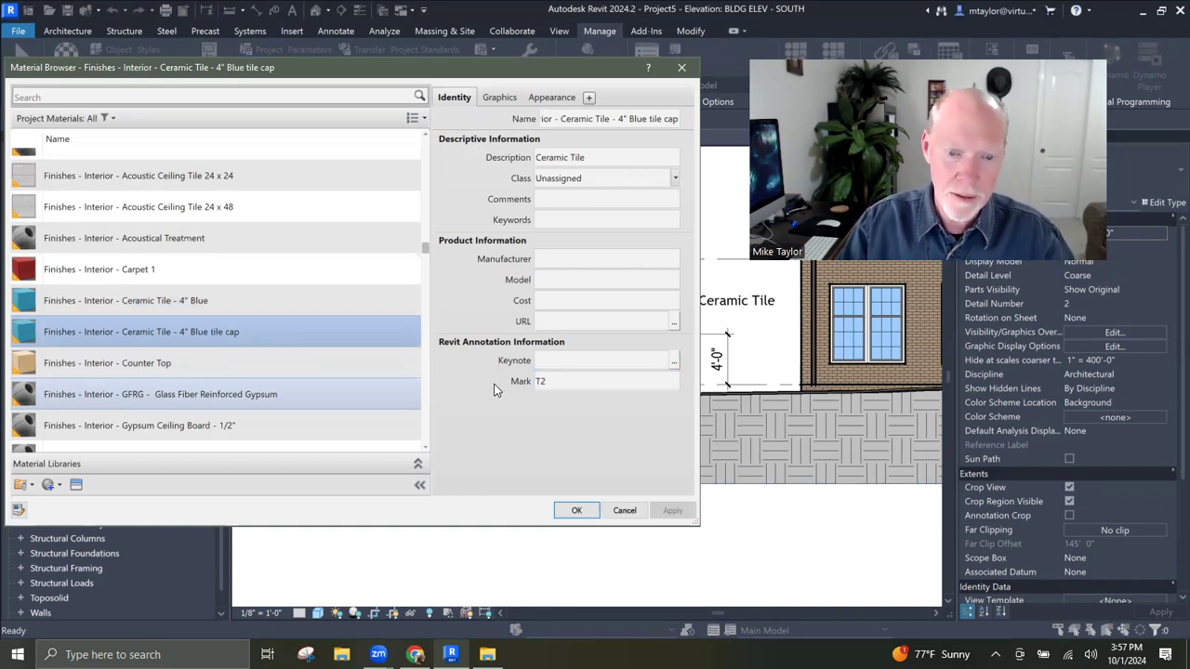
{"action": "left_click", "coordinate": [583, 160]}
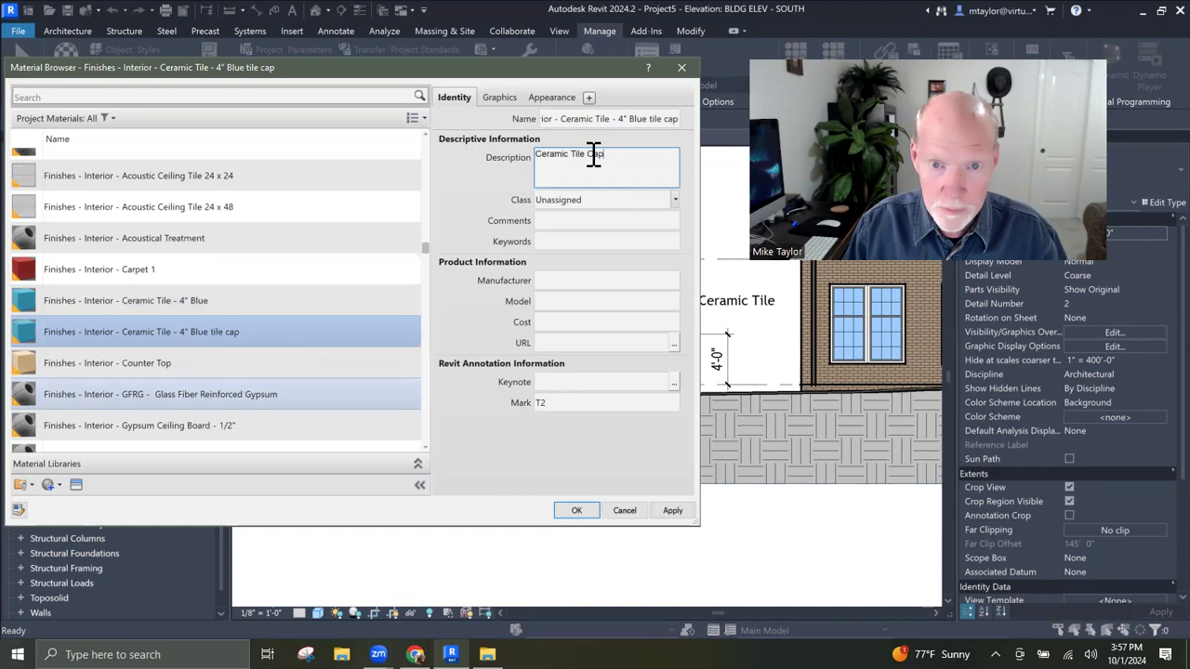
{"action": "type", "text": "Cap"}
{"action": "left_click", "coordinate": [576, 511]}
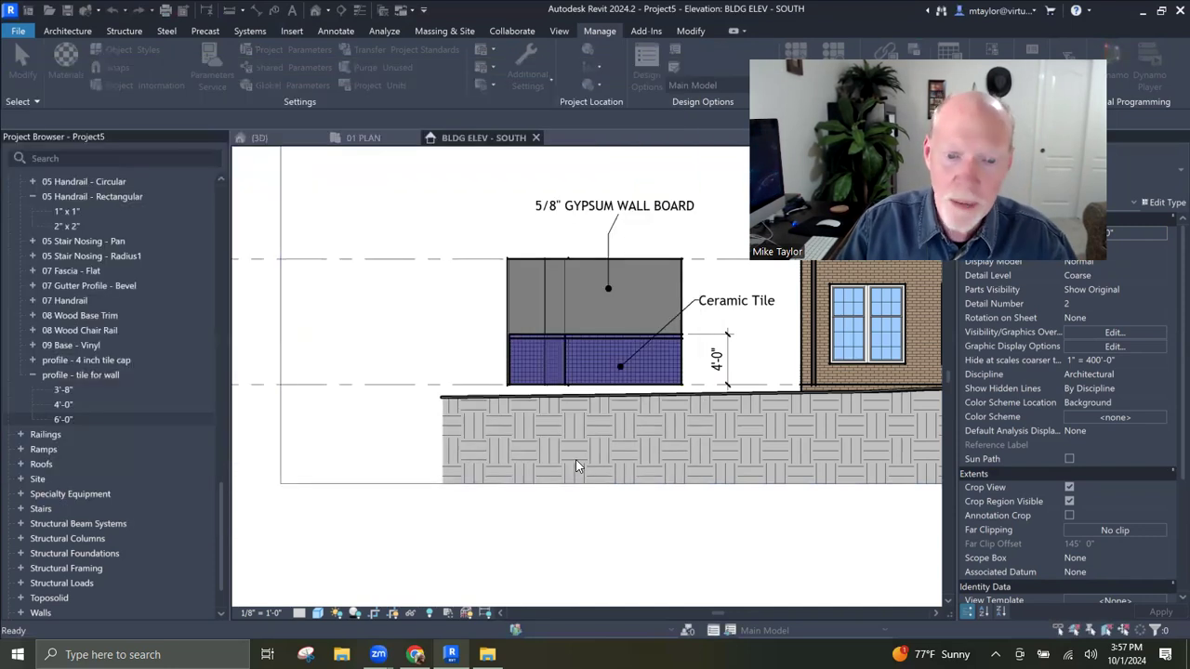
Step: Tag the tile cap's material on the wall, placing the leadered note above the Ceramic Tile note
{"action": "scroll", "coordinate": [621, 307], "scroll_direction": "up", "scroll_amount": 3}
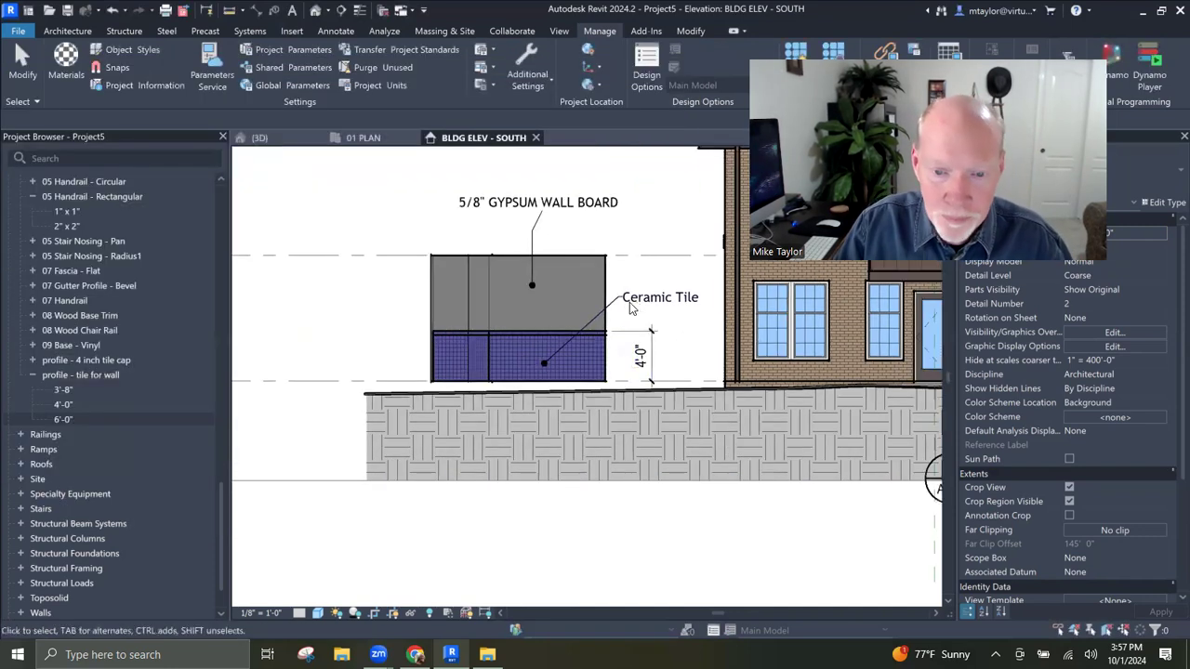
{"action": "scroll", "coordinate": [526, 406], "scroll_direction": "down", "scroll_amount": 2}
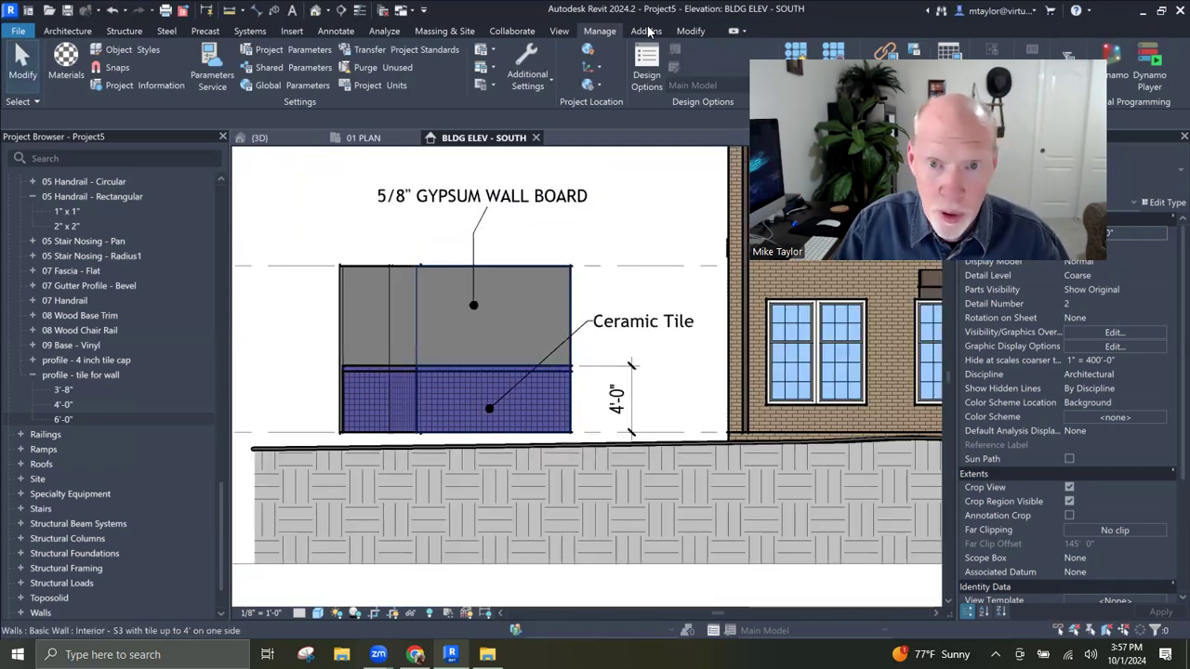
{"action": "left_click", "coordinate": [644, 323]}
{"action": "key", "text": "c"}
{"action": "key", "text": "s"}
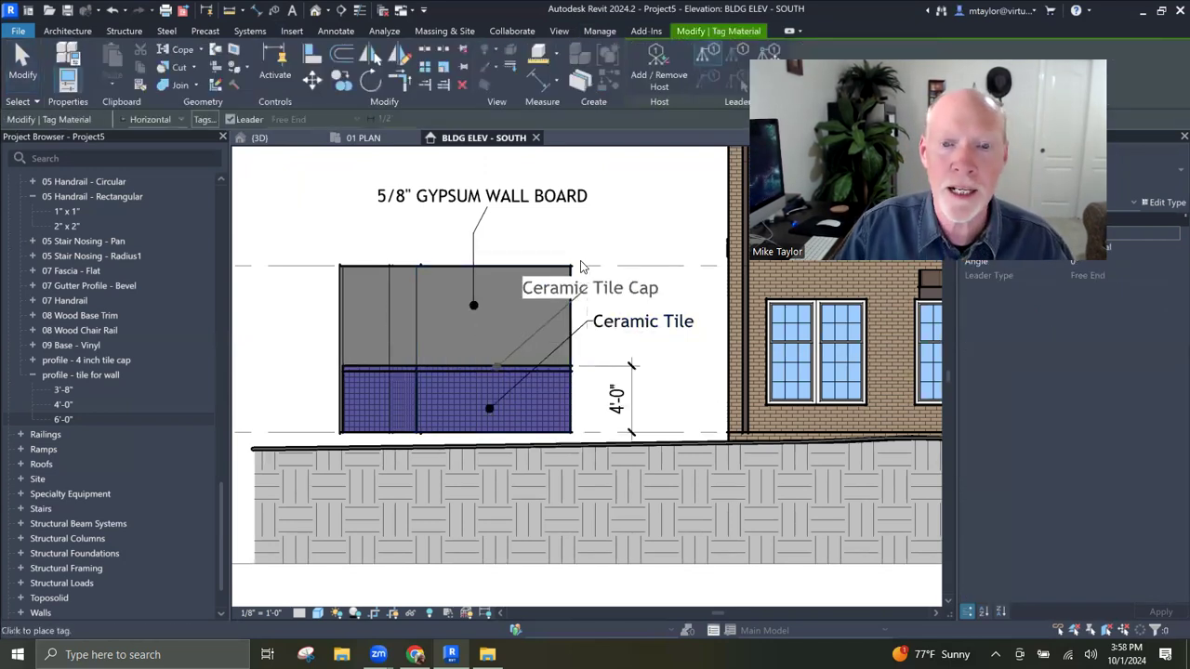
{"action": "left_click", "coordinate": [664, 251]}
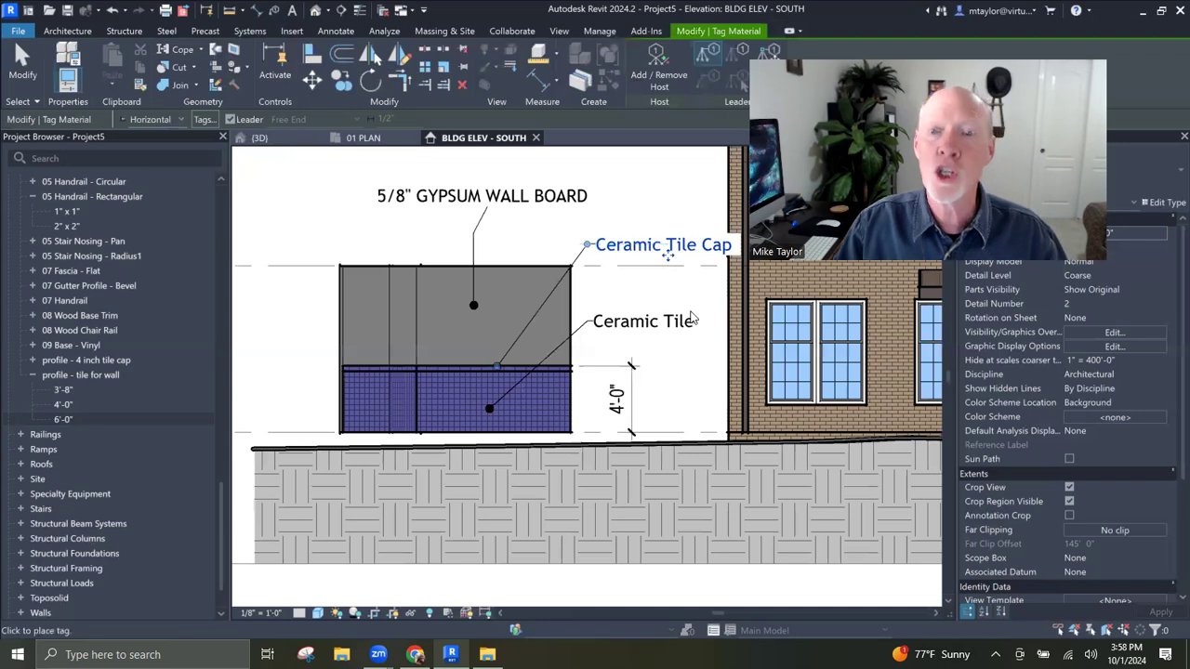
{"action": "key", "text": "Escape"}
{"action": "key", "text": "Escape"}
Step: Open the material tag family of the gypsum wall board note for editing
{"action": "middle_click_drag", "start_coordinate": [666, 300], "coordinate": [611, 321]}
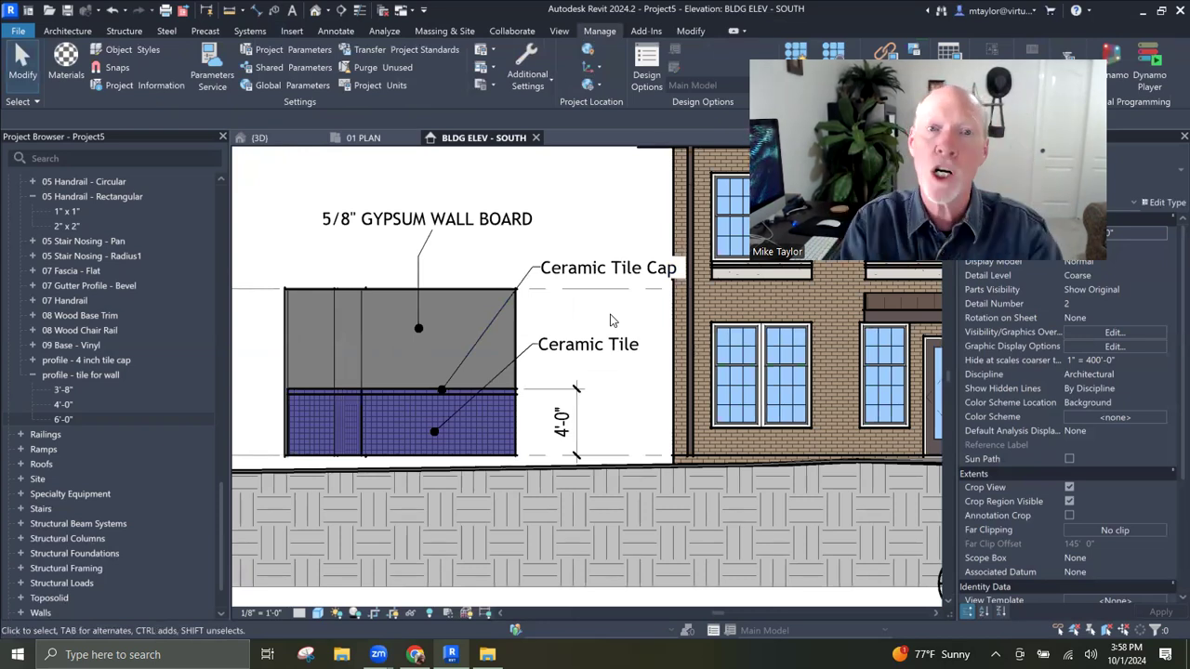
{"action": "left_click", "coordinate": [497, 224]}
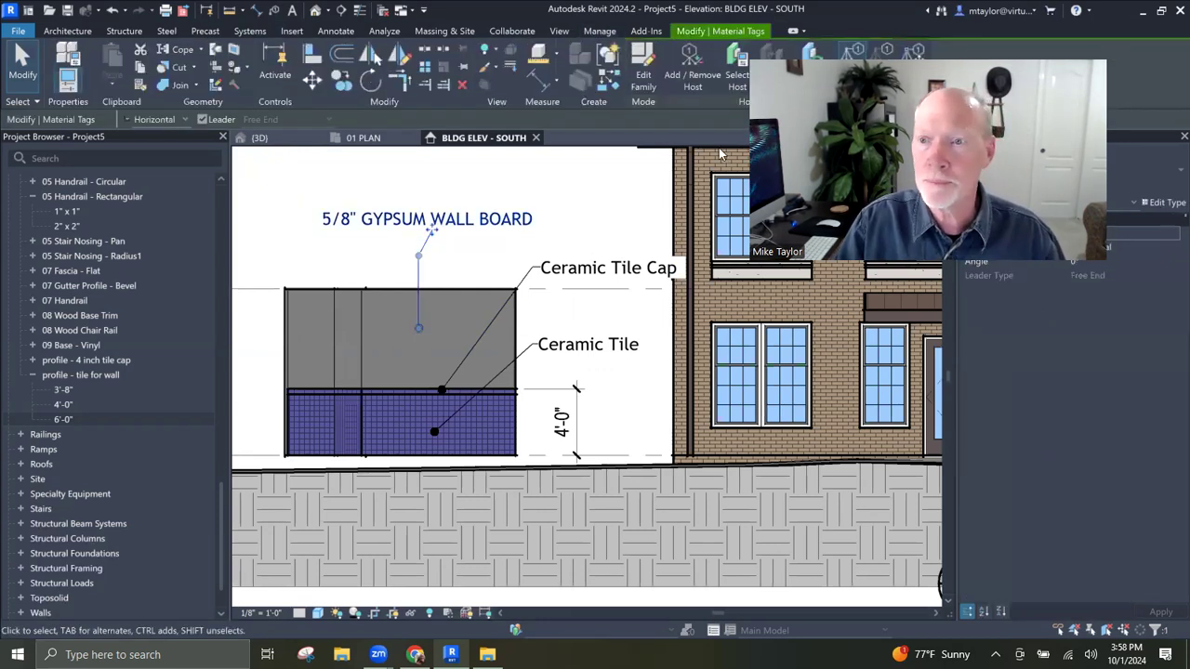
{"action": "left_click", "coordinate": [643, 79]}
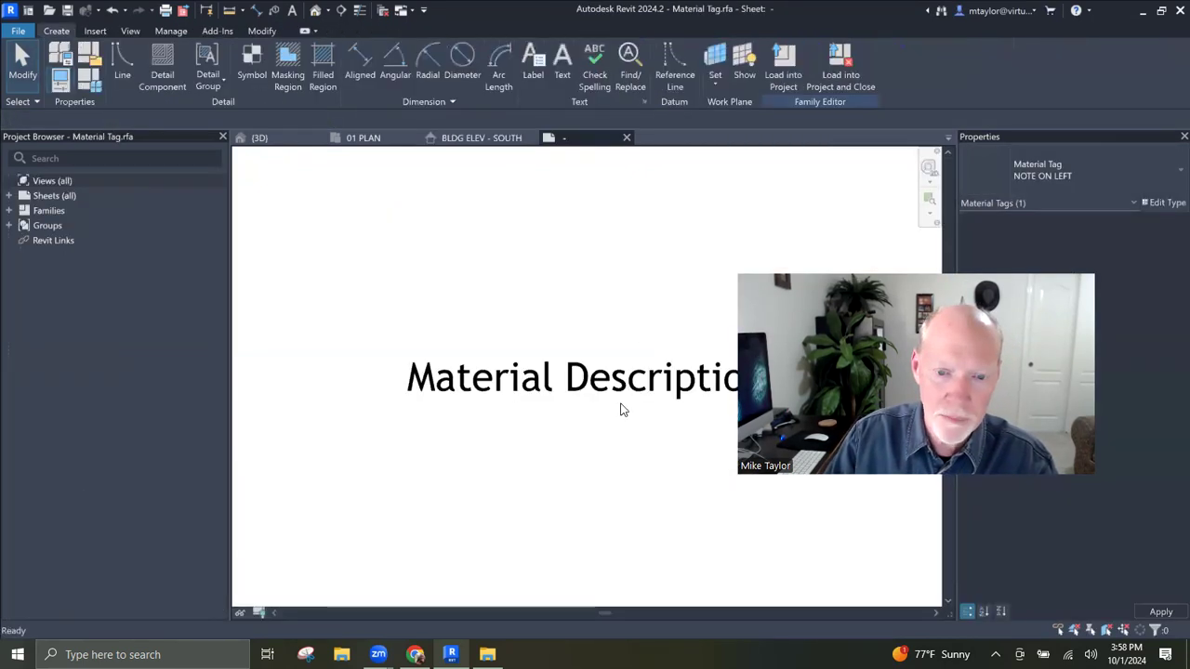
Step: Replace the Description parameter with the Mark parameter in the material tag's label
{"action": "left_click", "coordinate": [590, 399]}
{"action": "middle_click_drag", "start_coordinate": [574, 449], "coordinate": [523, 391]}
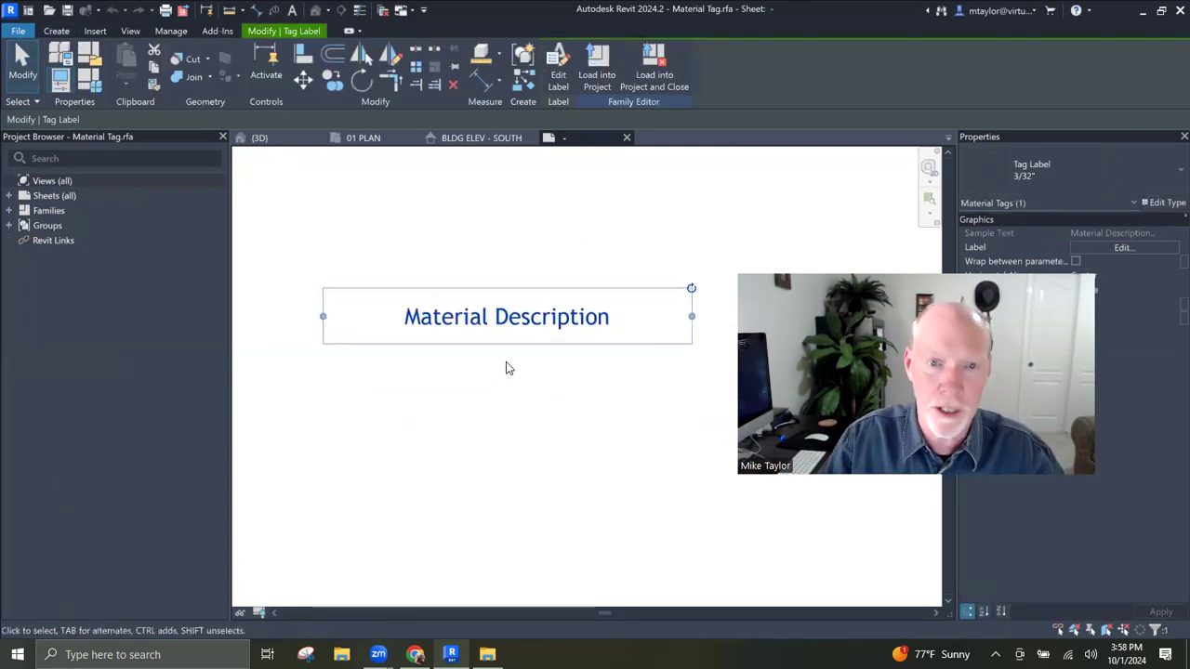
{"action": "left_click", "coordinate": [560, 82]}
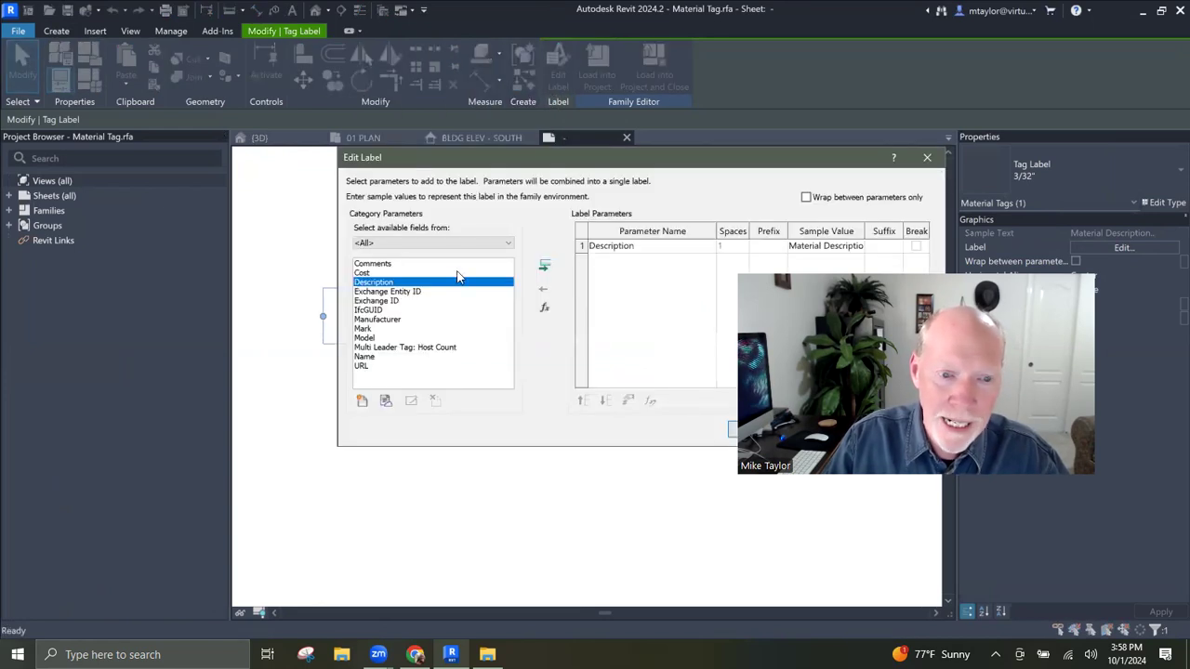
{"action": "left_click_drag", "start_coordinate": [572, 153], "coordinate": [381, 74]}
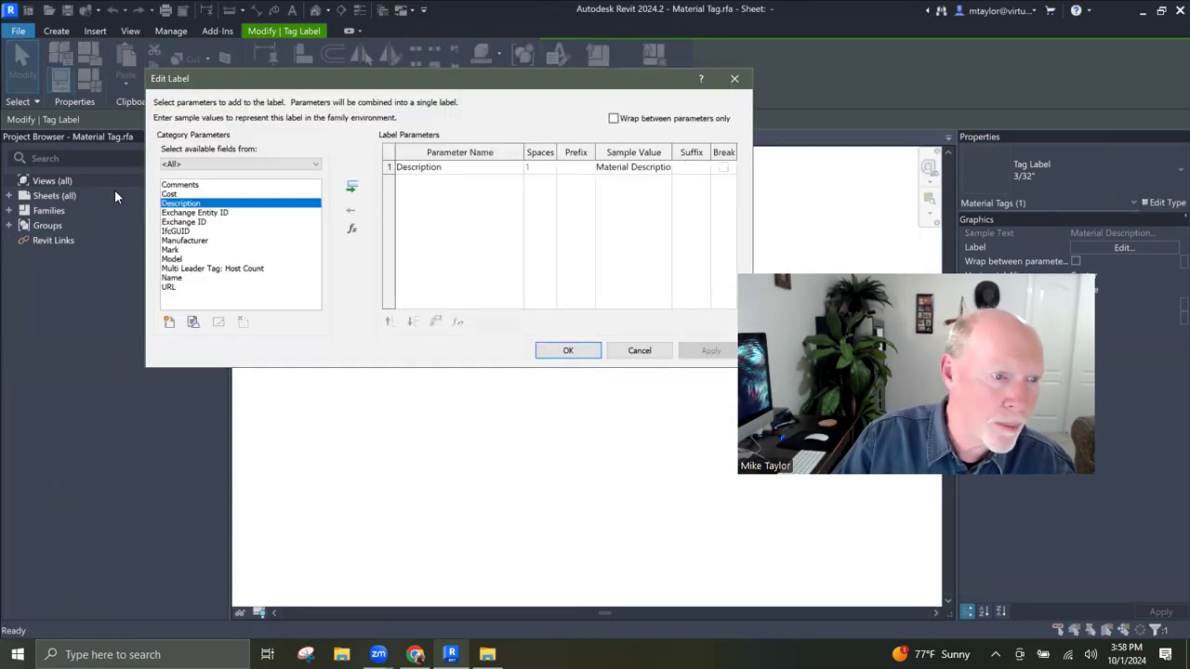
{"action": "left_click", "coordinate": [171, 251]}
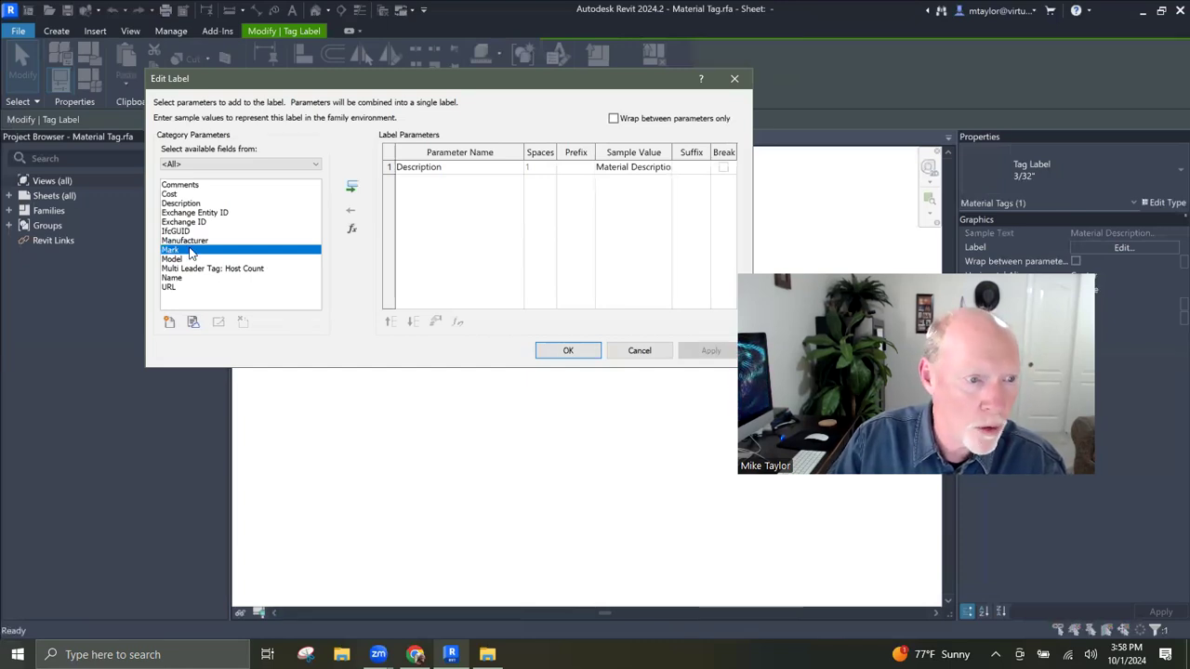
{"action": "left_click", "coordinate": [352, 190]}
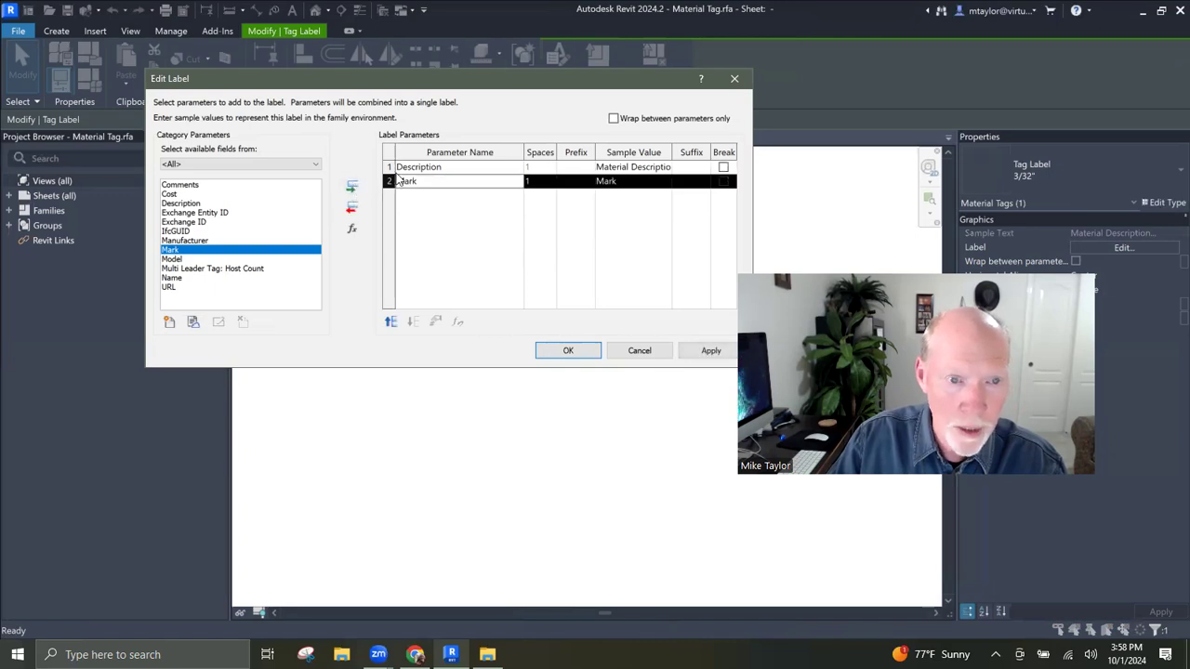
{"action": "left_click", "coordinate": [396, 168]}
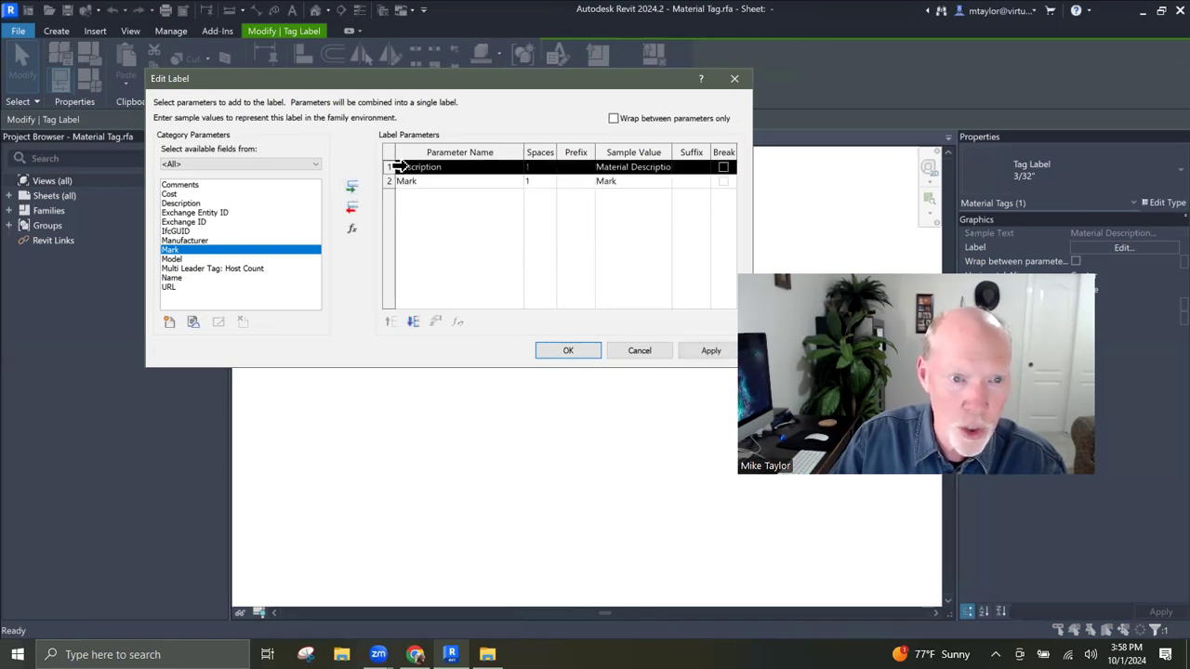
{"action": "left_click", "coordinate": [352, 208]}
Step: Set the Mark parameter's sample value to F7 and accept the label changes
{"action": "left_click", "coordinate": [618, 167]}
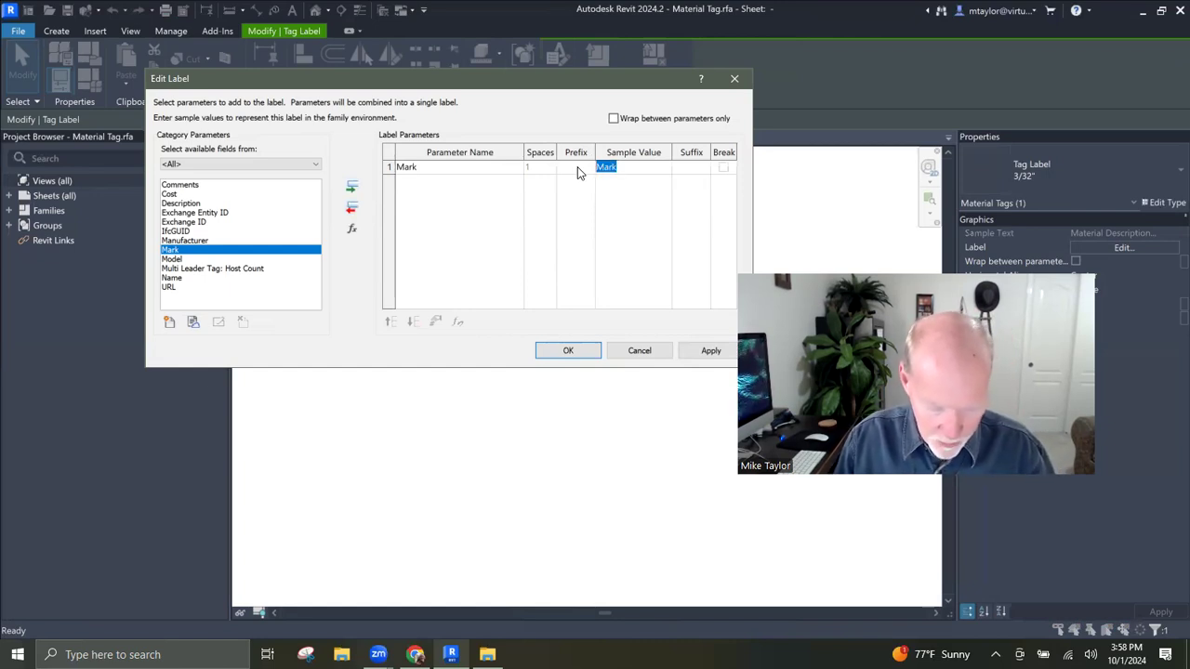
{"action": "type", "text": "f"}
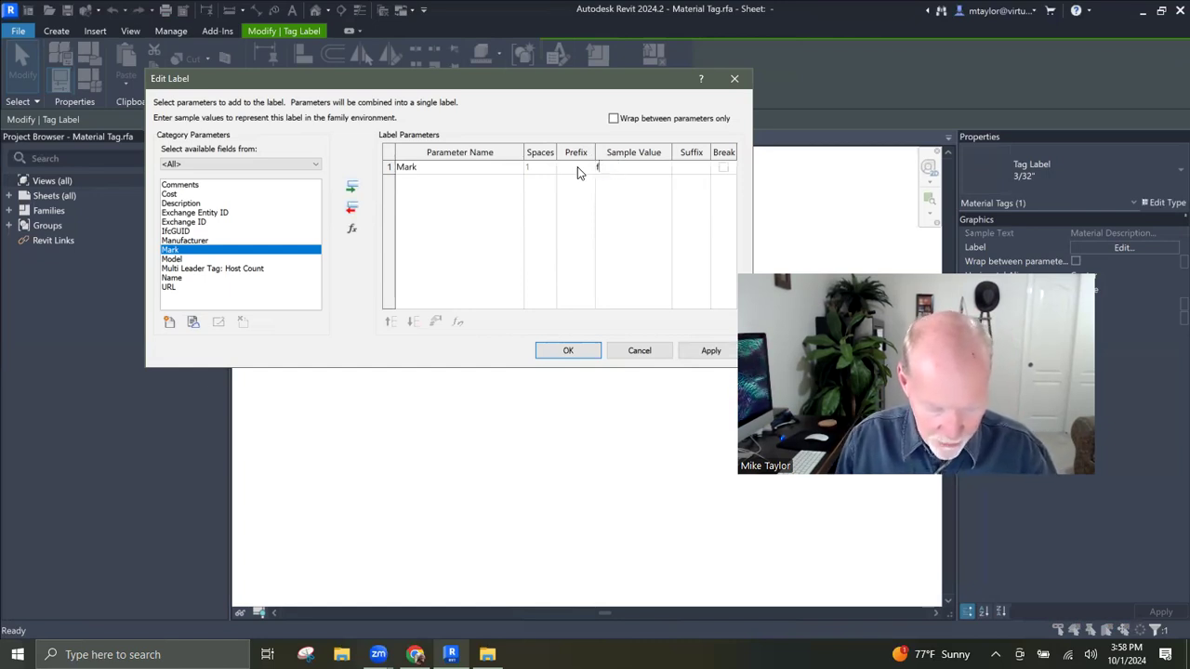
{"action": "key", "text": "BackSpace"}
{"action": "key", "text": "BackSpace"}
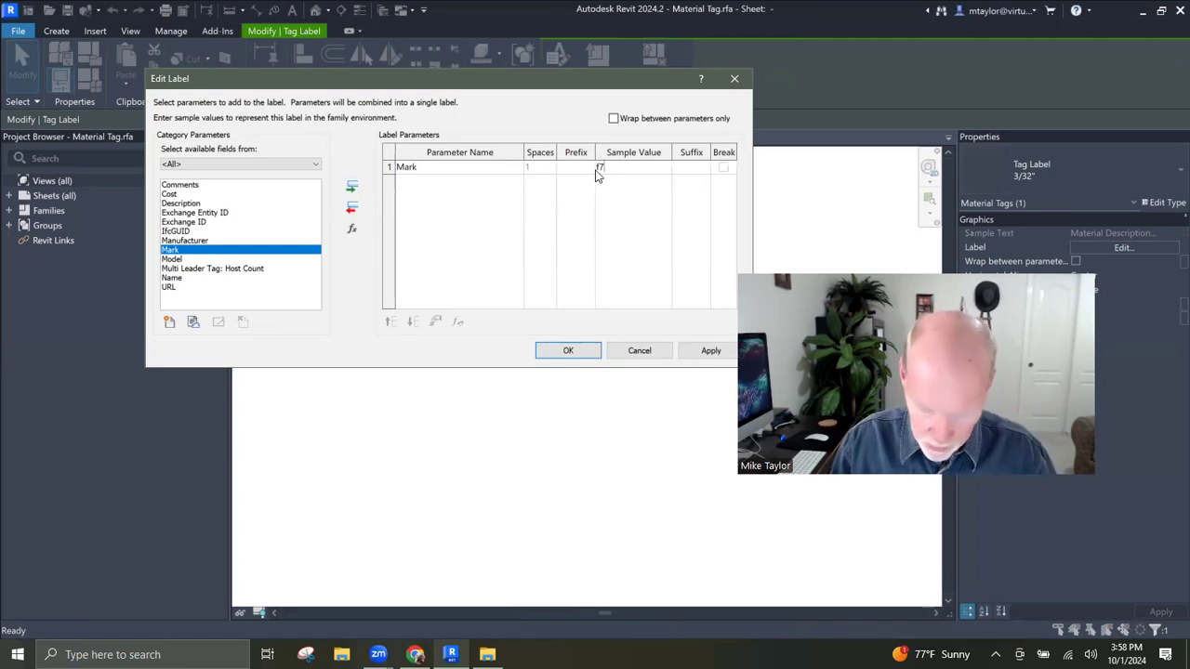
{"action": "type", "text": "F7"}
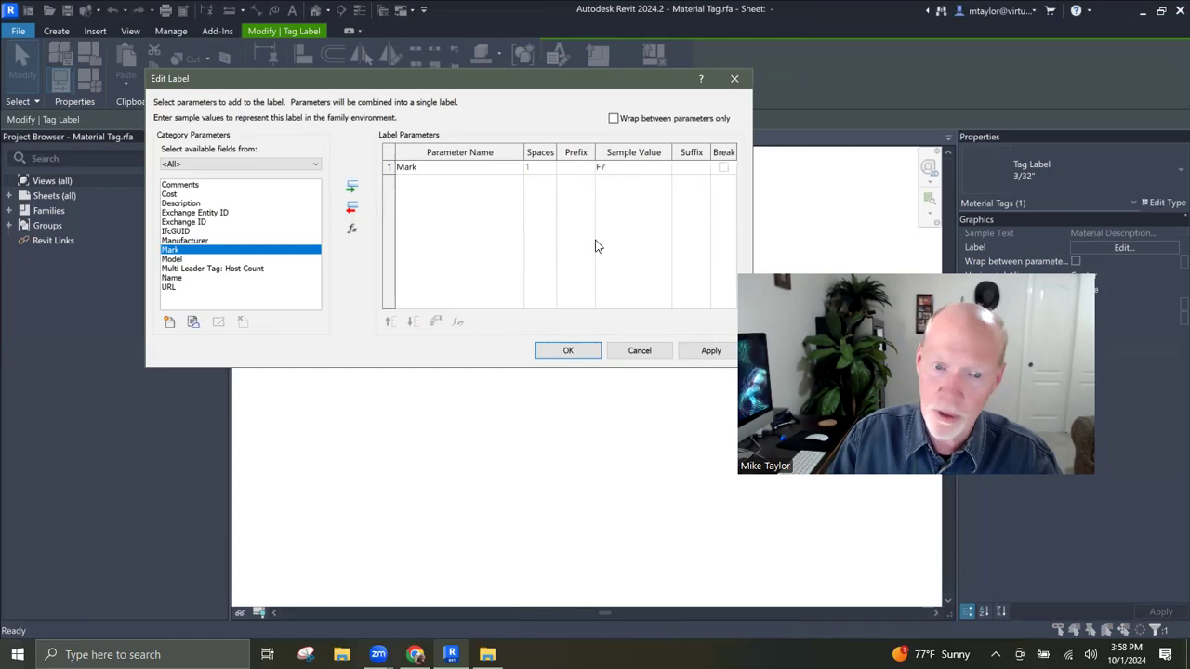
{"action": "left_click", "coordinate": [571, 350]}
{"action": "left_click", "coordinate": [507, 393]}
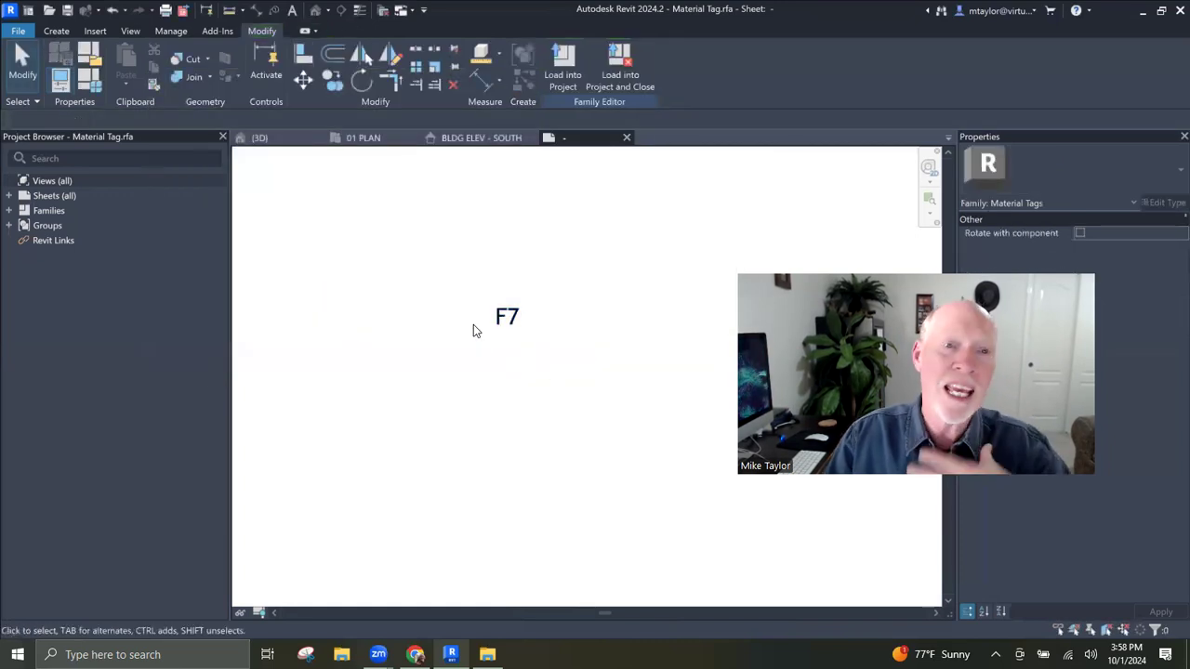
Step: Try to draw a rectangle about 1/4" by 1/4" around the F7 label
{"action": "left_click", "coordinate": [56, 31]}
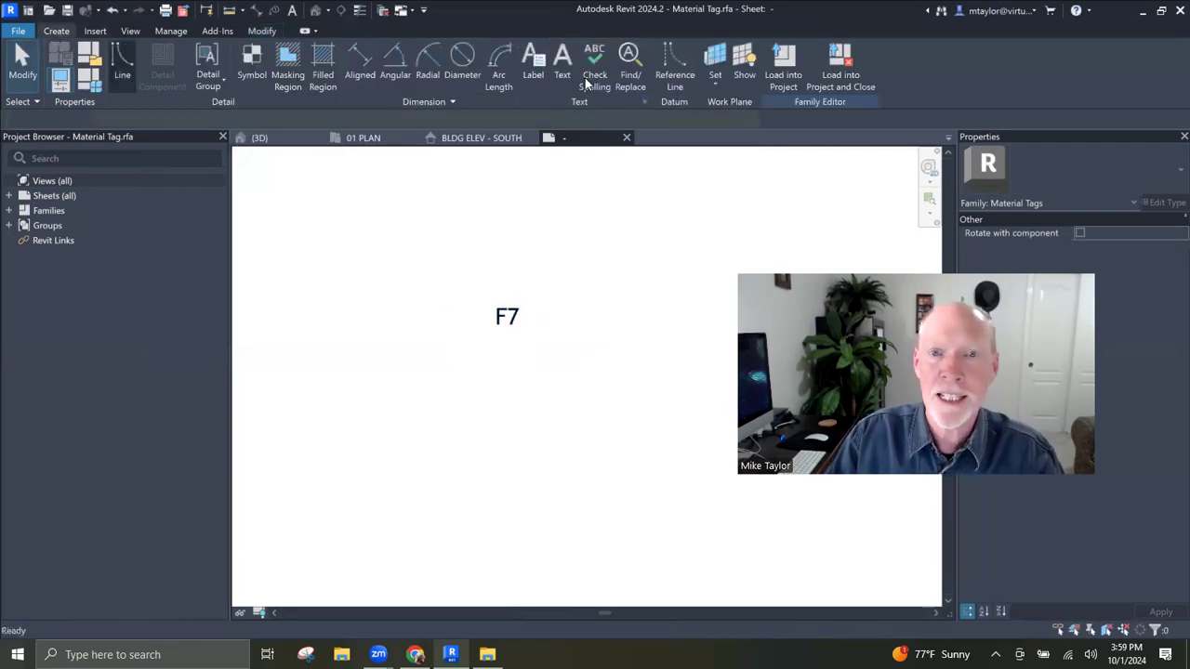
{"action": "left_click", "coordinate": [124, 60]}
{"action": "left_click", "coordinate": [569, 51]}
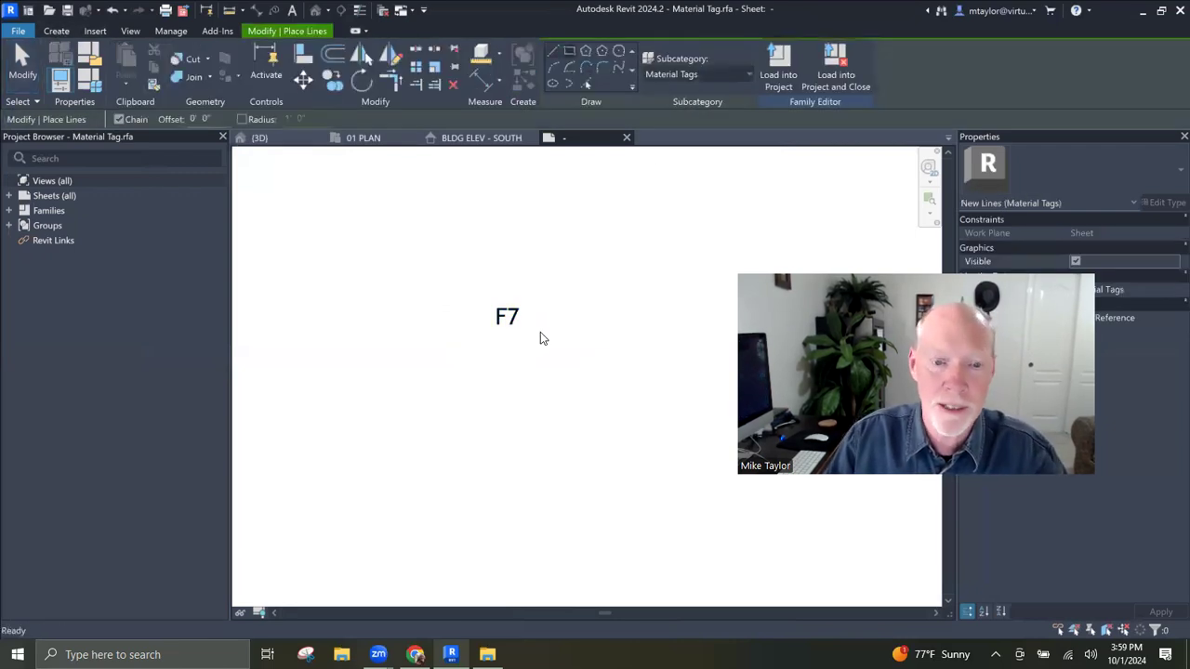
{"action": "left_click", "coordinate": [483, 298]}
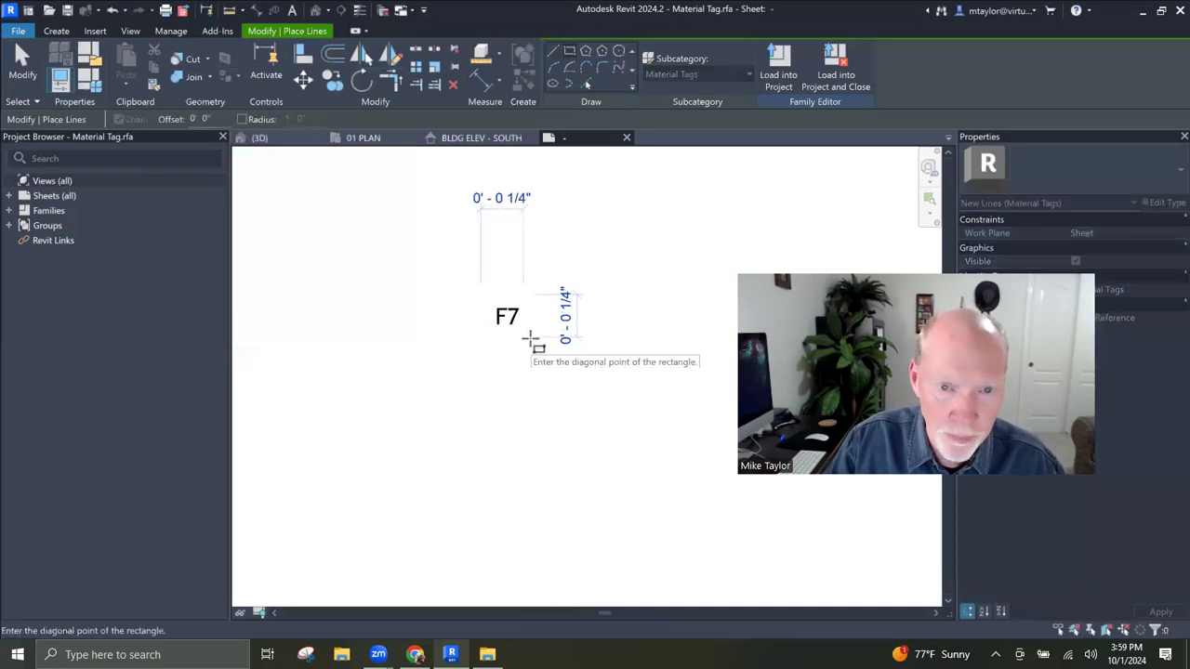
{"action": "left_click", "coordinate": [533, 338]}
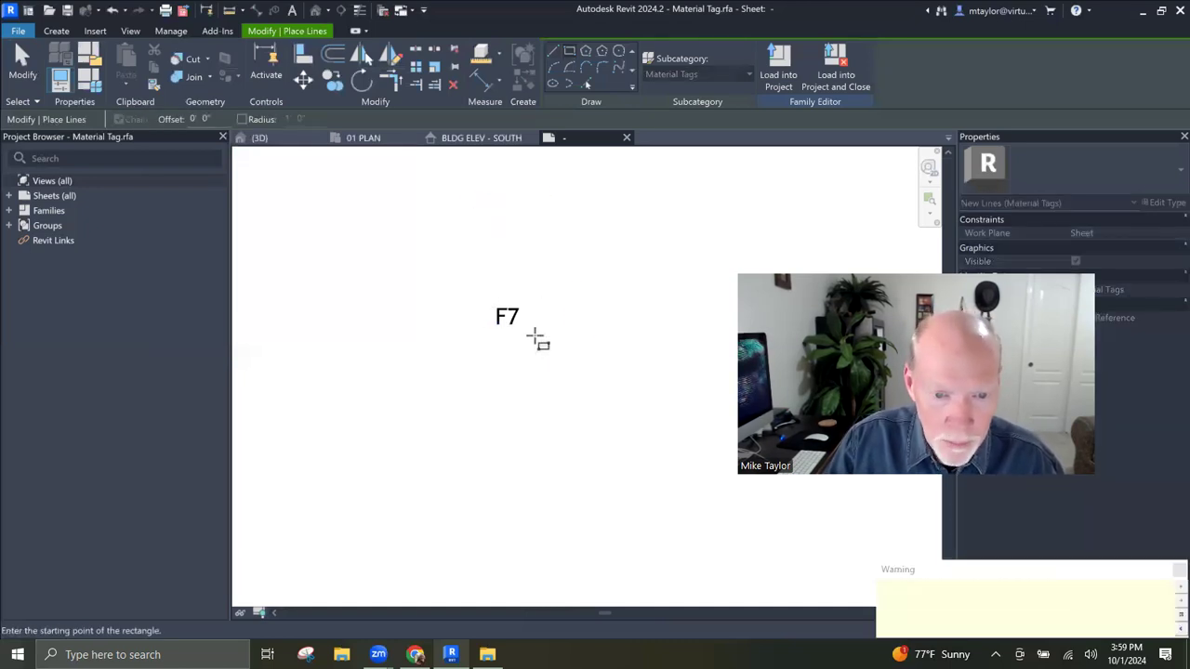
{"action": "key", "text": "Escape"}
{"action": "key", "text": "Escape"}
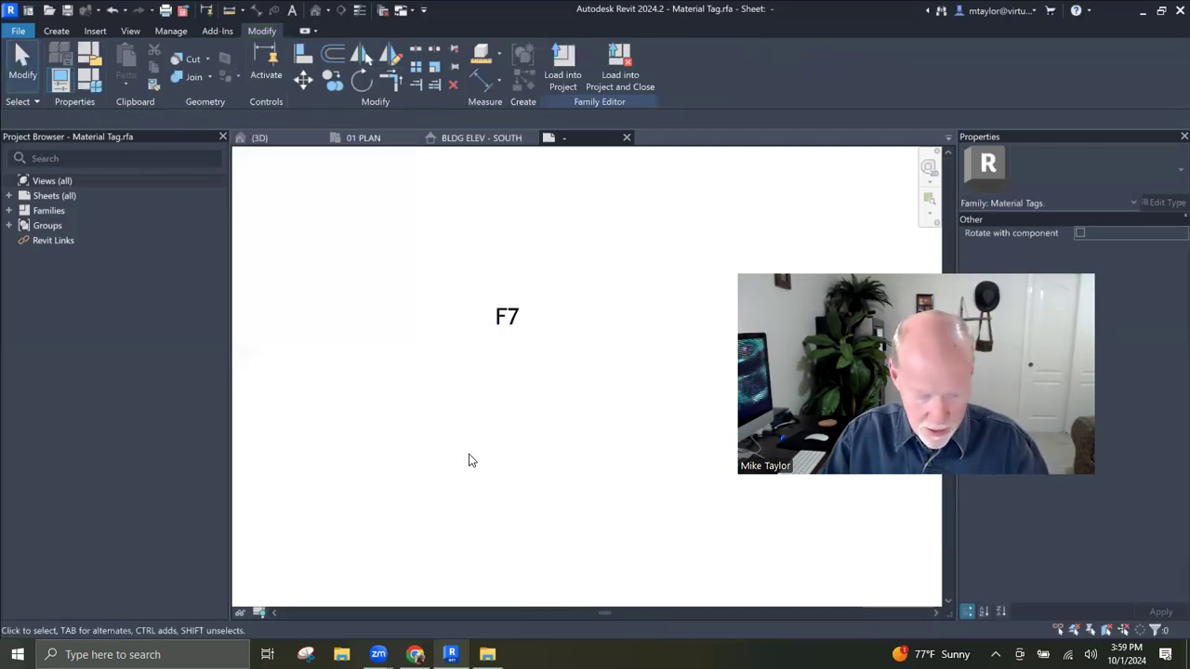
Step: Turn on the visibility of the reference planes in the material tag family's view
{"action": "key", "text": "v"}
{"action": "key", "text": "g"}
{"action": "left_click", "coordinate": [436, 90]}
{"action": "left_click", "coordinate": [341, 108]}
{"action": "left_click", "coordinate": [342, 109]}
{"action": "left_click", "coordinate": [731, 545]}
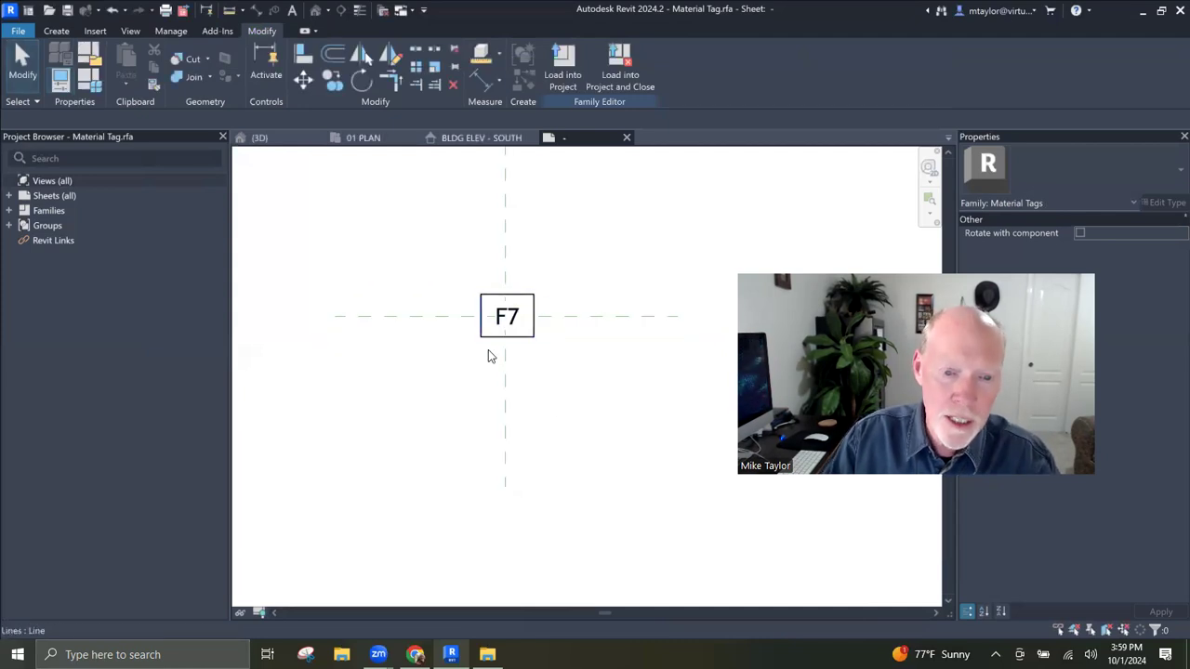
Step: Move the right edge of the tag border slightly inward so the rectangle sits evenly around the F7 label
{"action": "scroll", "coordinate": [549, 351], "scroll_direction": "up", "scroll_amount": 2}
{"action": "left_click", "coordinate": [527, 321]}
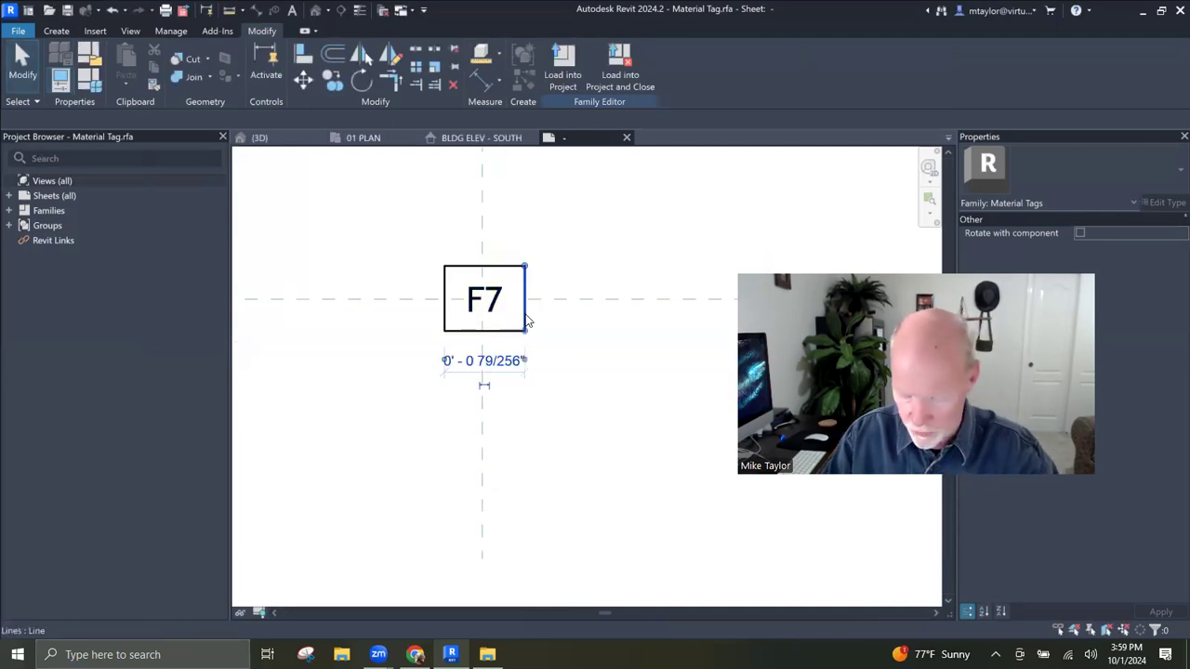
{"action": "left_click", "coordinate": [577, 426]}
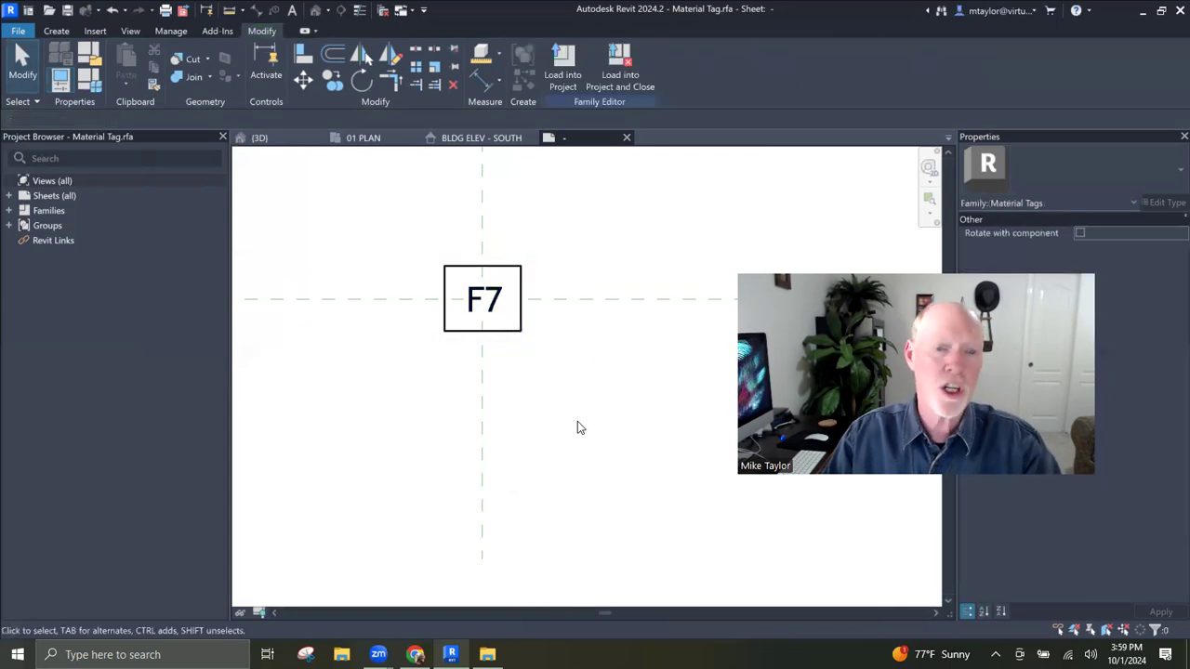
{"action": "scroll", "coordinate": [581, 407], "scroll_direction": "down", "scroll_amount": 2}
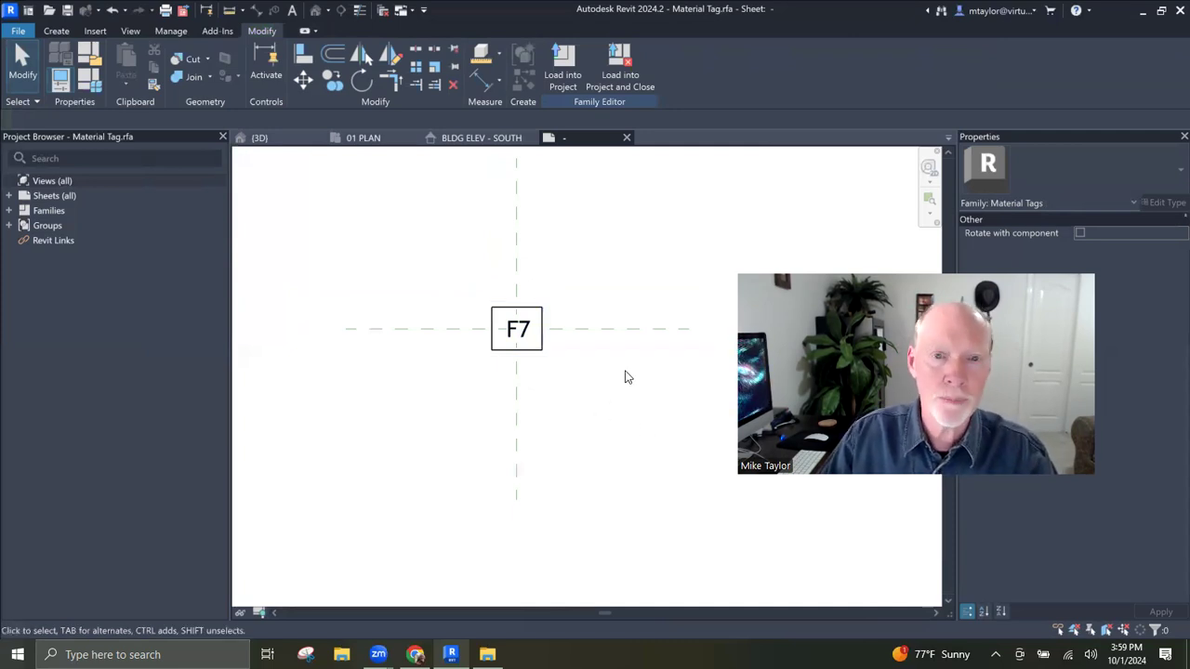
Step: Load the tag family into the project and close it without saving the file, overwriting the existing version
{"action": "left_click", "coordinate": [627, 80]}
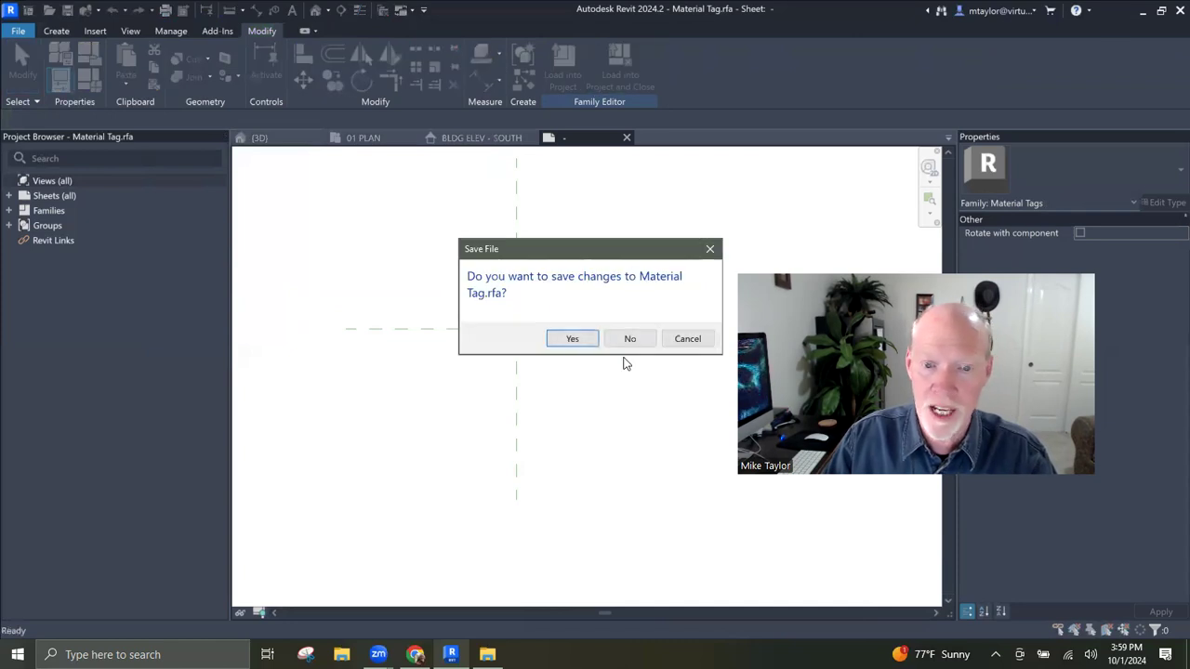
{"action": "left_click", "coordinate": [629, 339]}
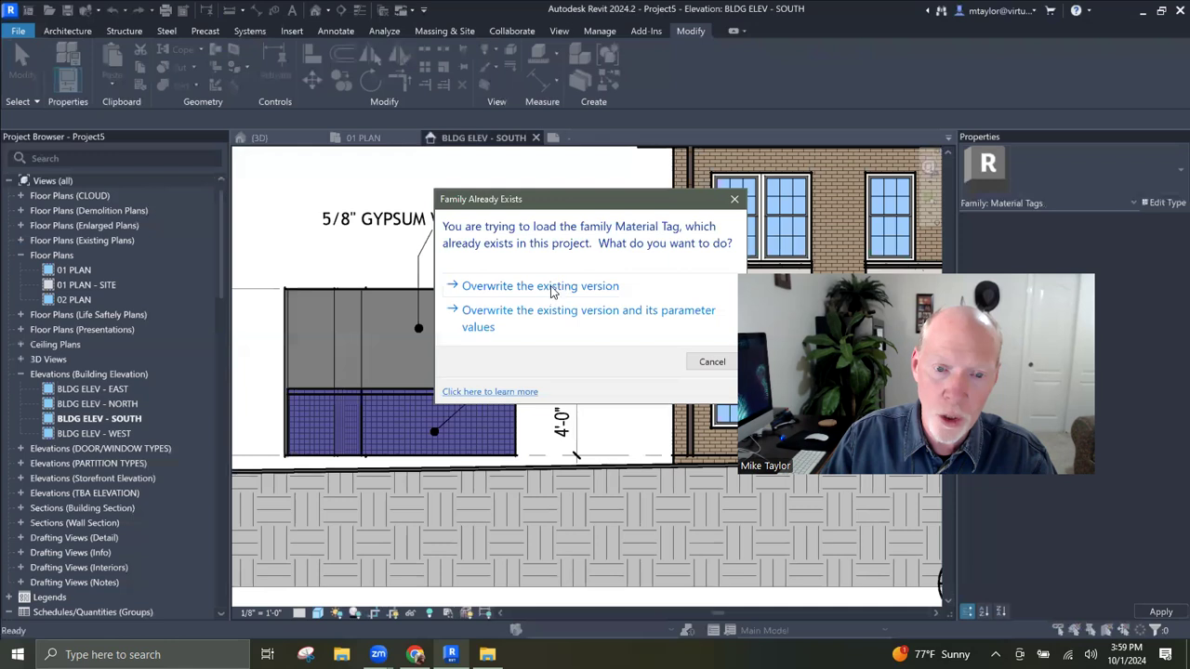
{"action": "left_click", "coordinate": [553, 288]}
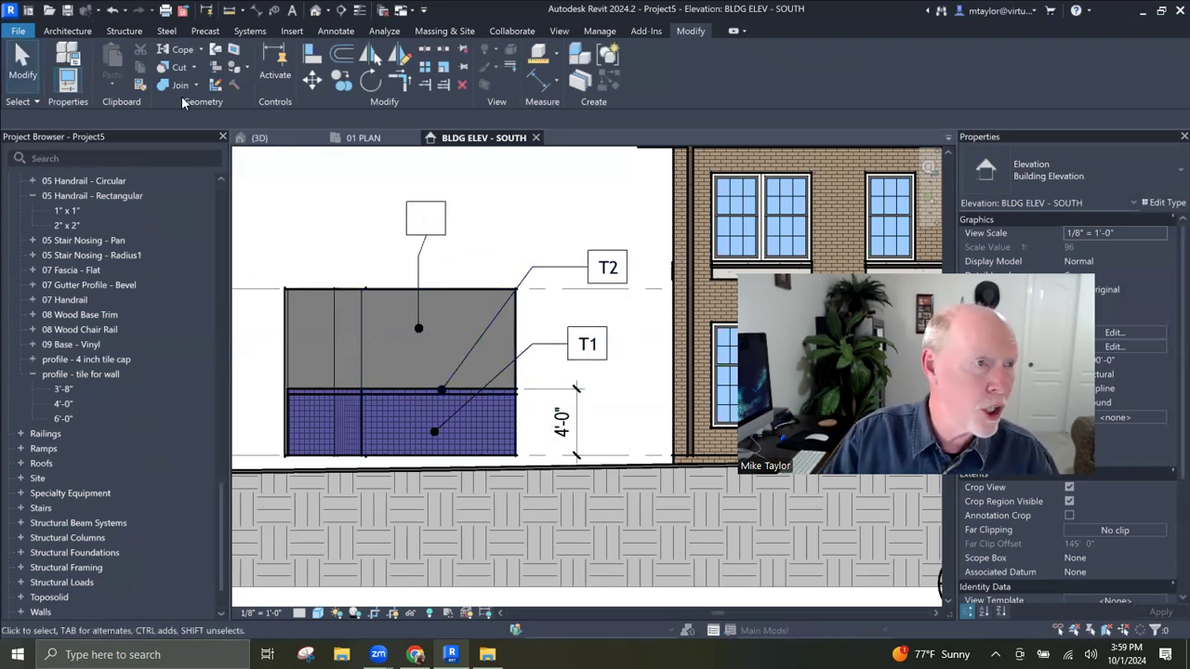
Step: Set the Mark of the Finishes - Interior - Gypsum Wall Board - 5/8" material to F7
{"action": "left_click", "coordinate": [600, 31]}
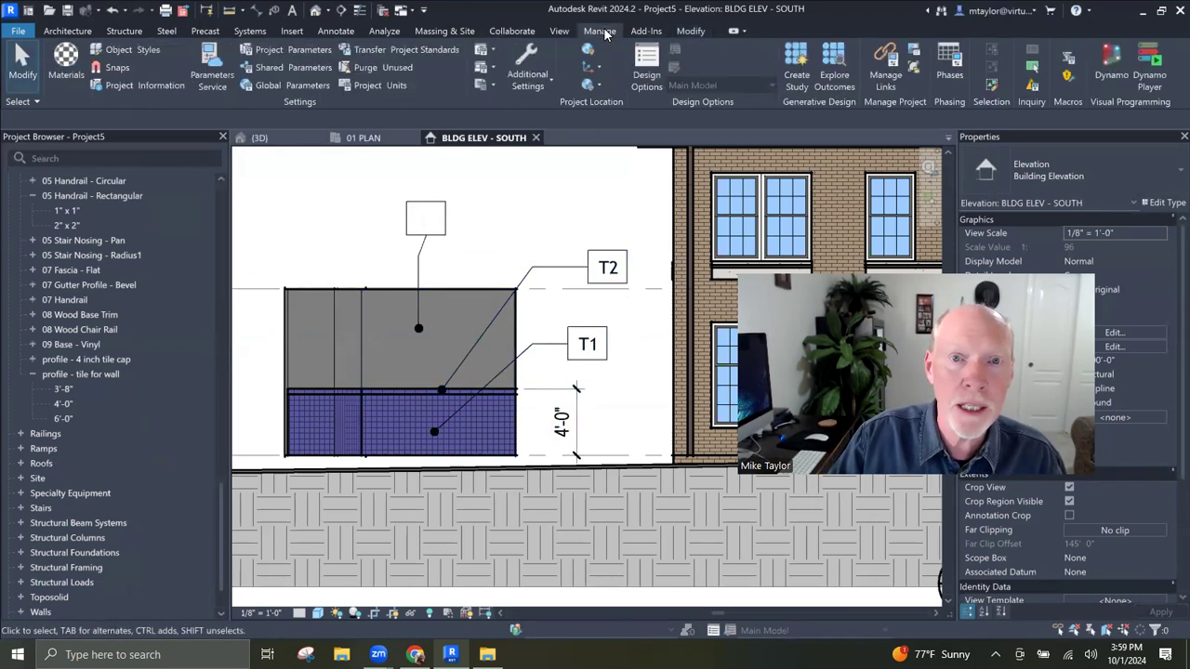
{"action": "left_click", "coordinate": [82, 49]}
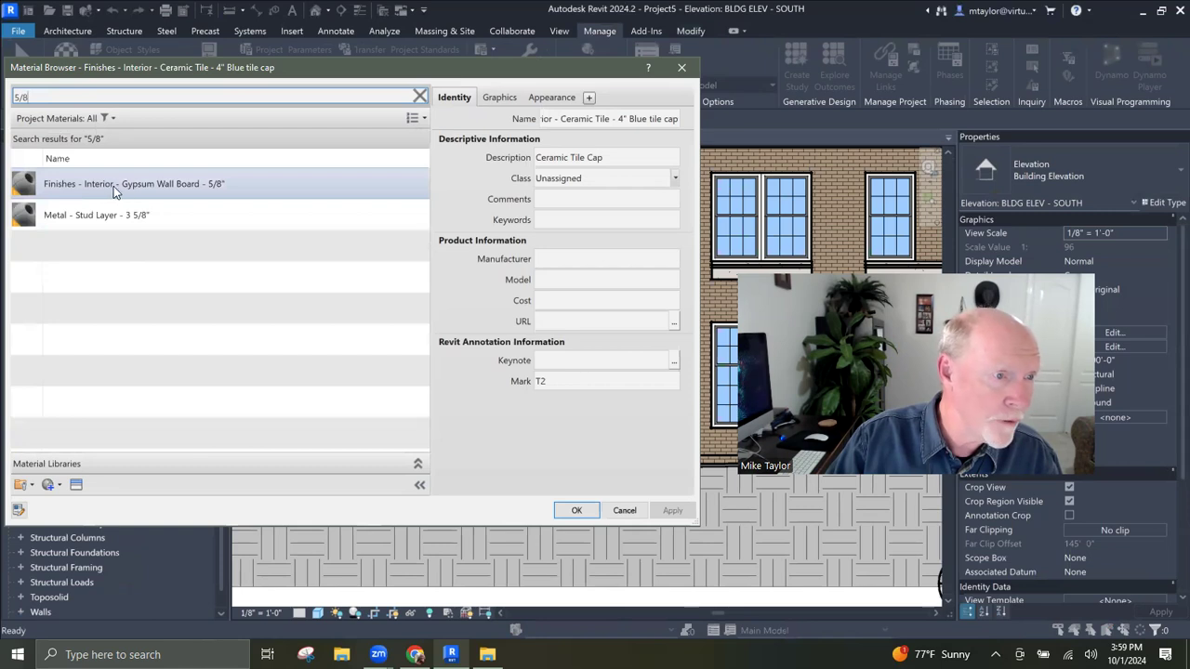
{"action": "left_click", "coordinate": [231, 188]}
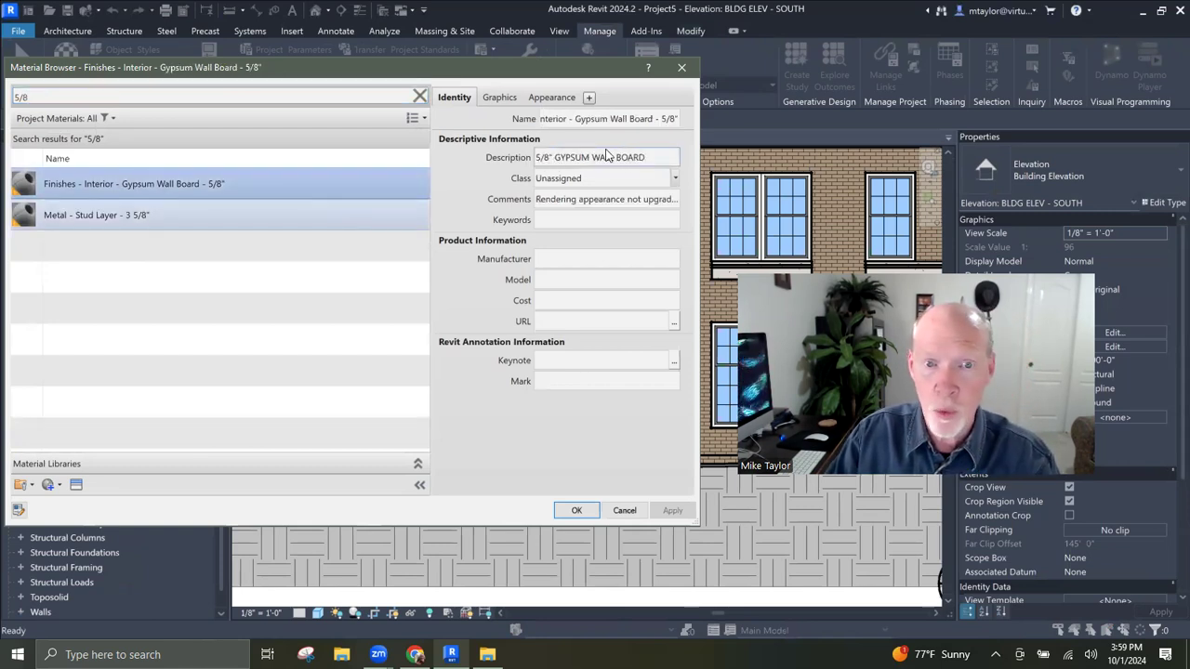
{"action": "left_click", "coordinate": [553, 381]}
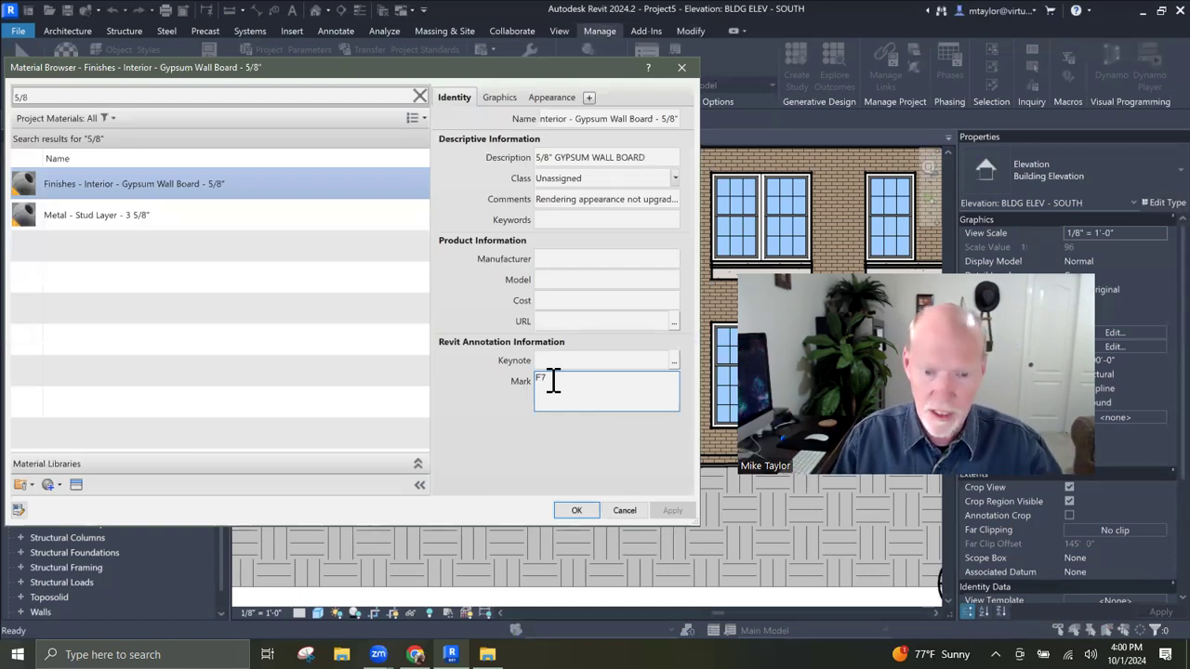
{"action": "left_click", "coordinate": [578, 514]}
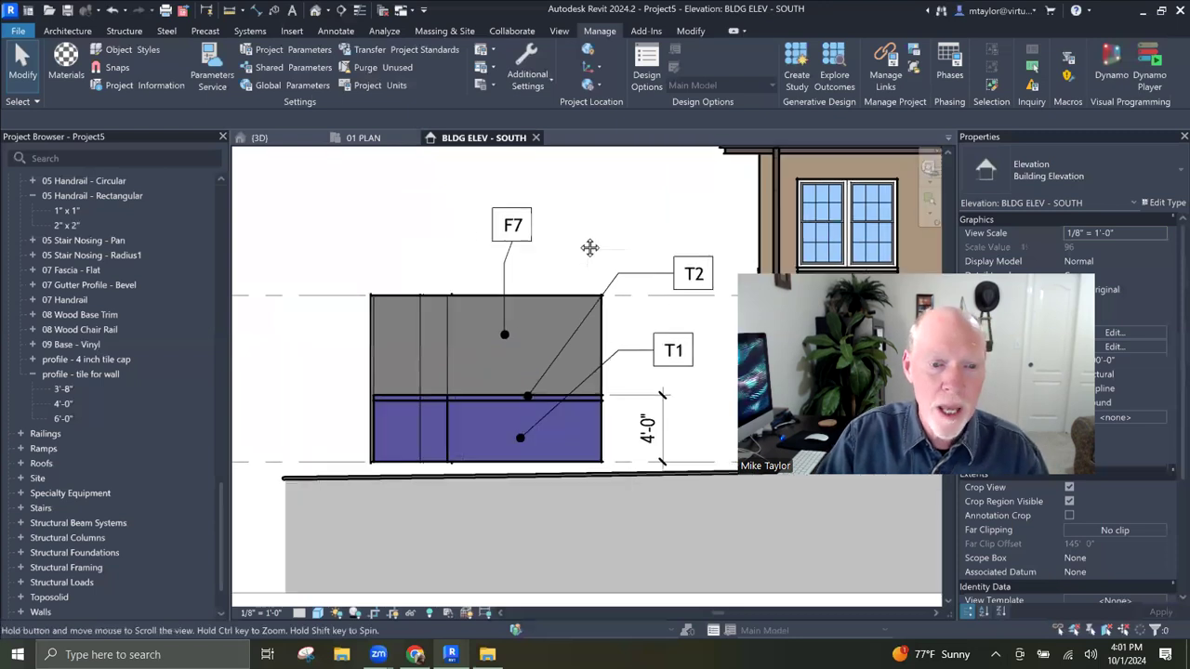
Step: Review the tagged wall in the south elevation and check its short angled segment in the 01 PLAN view
{"action": "middle_click_drag", "start_coordinate": [590, 248], "coordinate": [595, 249]}
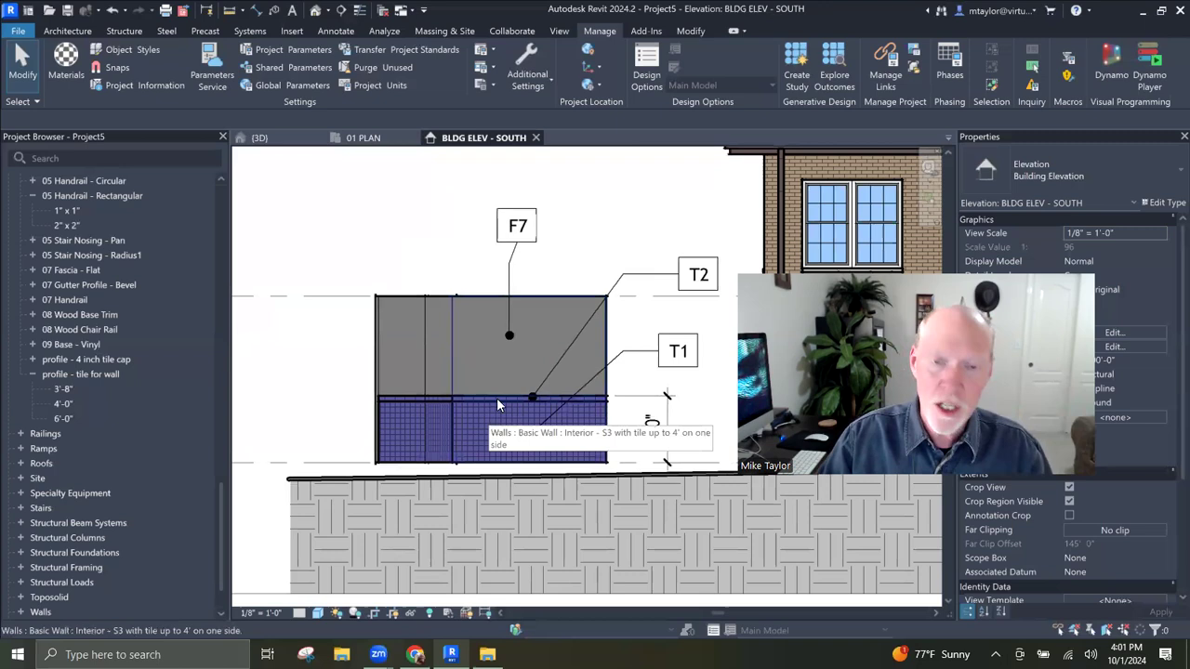
{"action": "scroll", "coordinate": [484, 374], "scroll_direction": "down", "scroll_amount": 2}
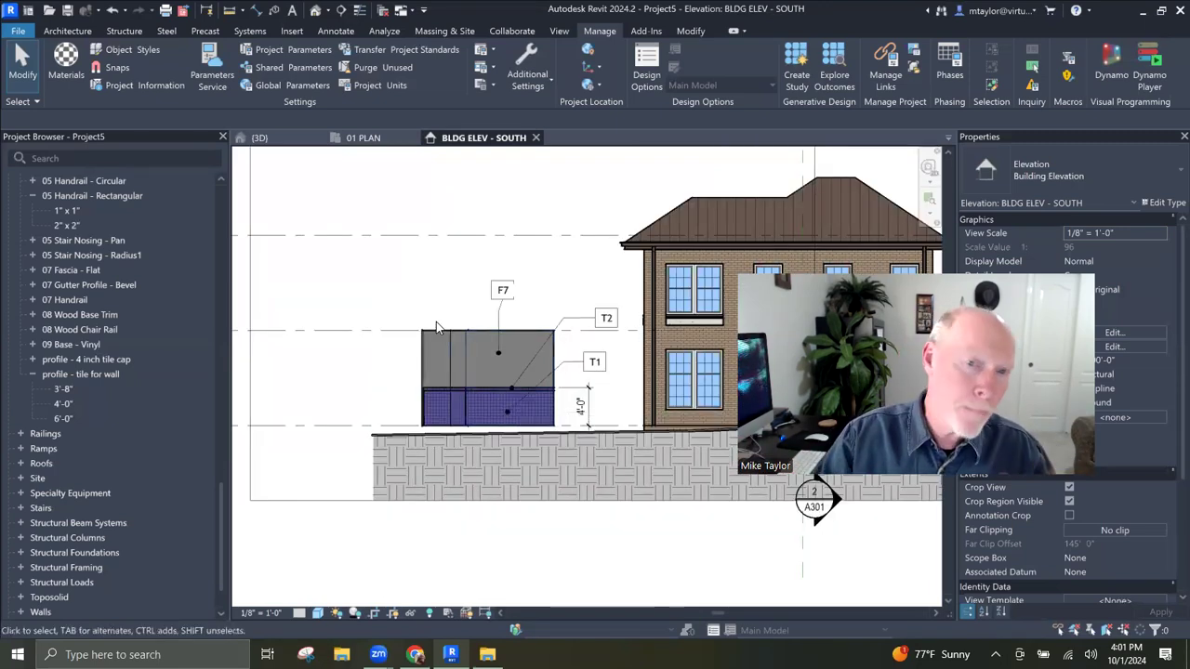
{"action": "left_click", "coordinate": [362, 138]}
{"action": "middle_click_drag", "start_coordinate": [532, 352], "coordinate": [565, 330]}
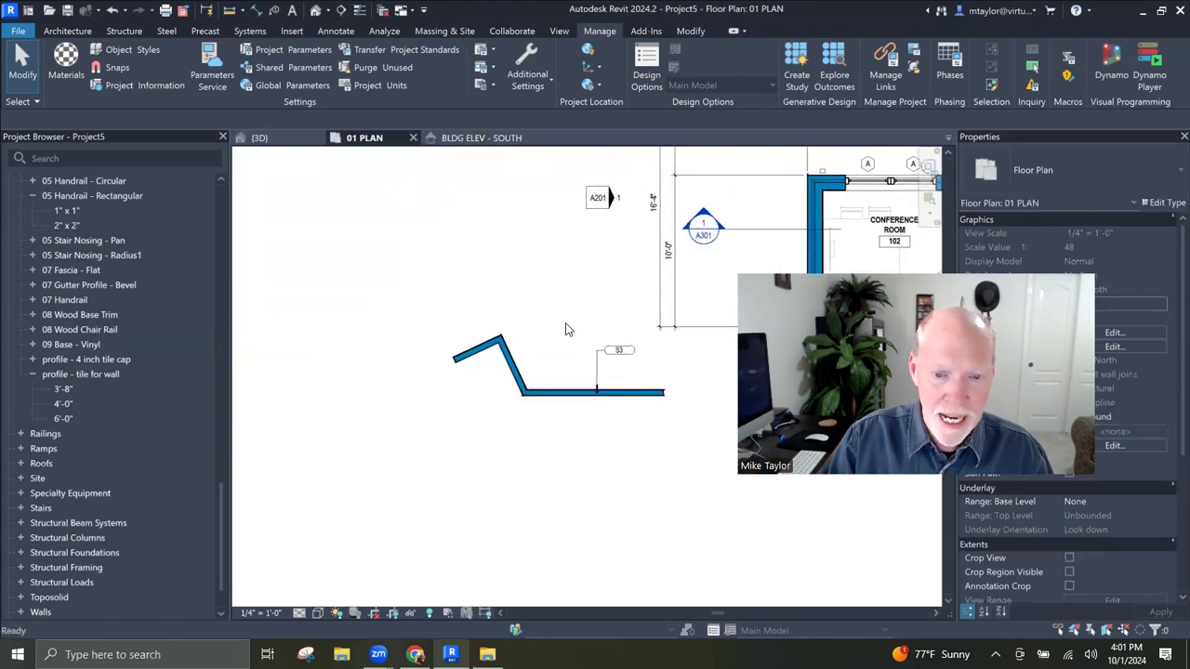
{"action": "left_click", "coordinate": [511, 365]}
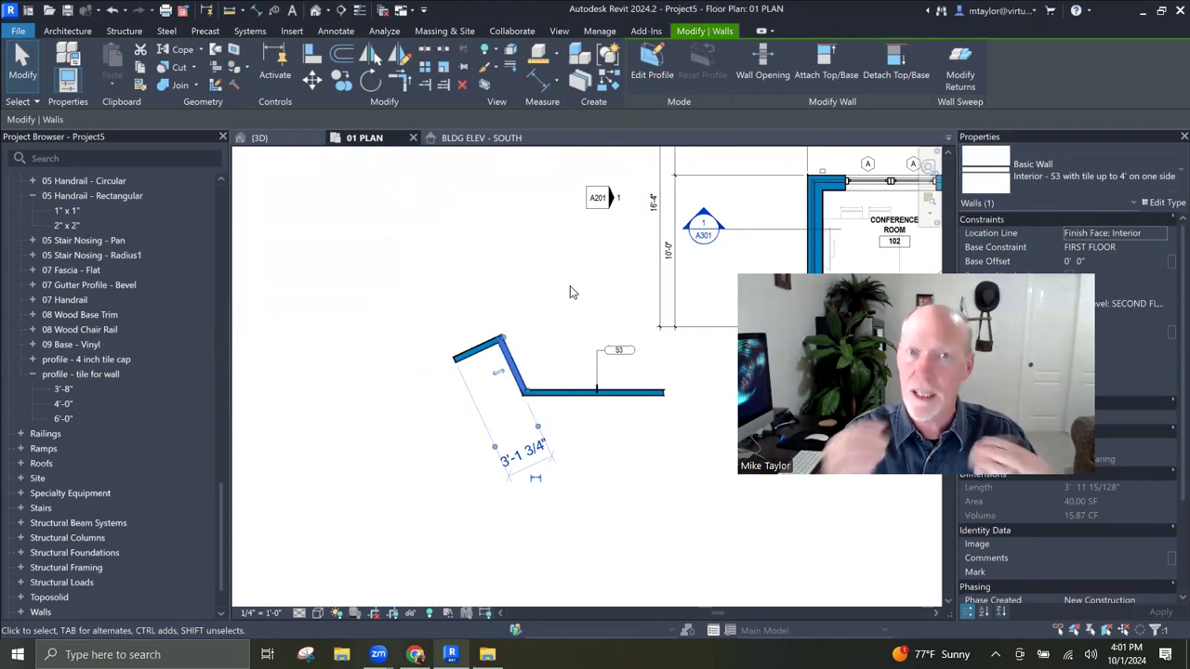
{"action": "left_click", "coordinate": [520, 291]}
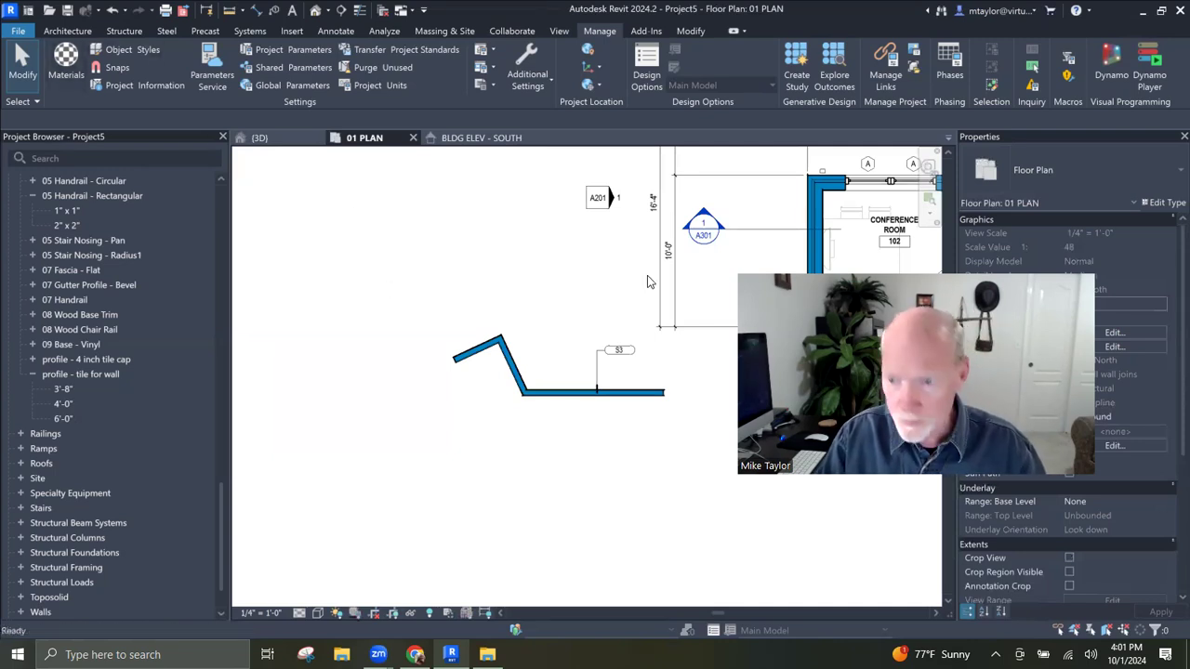
Step: Draw a straight 6'-0" wall of type Interior - S3 beside the tiled wall in the floor plan
{"action": "key", "text": "w"}
{"action": "key", "text": "a"}
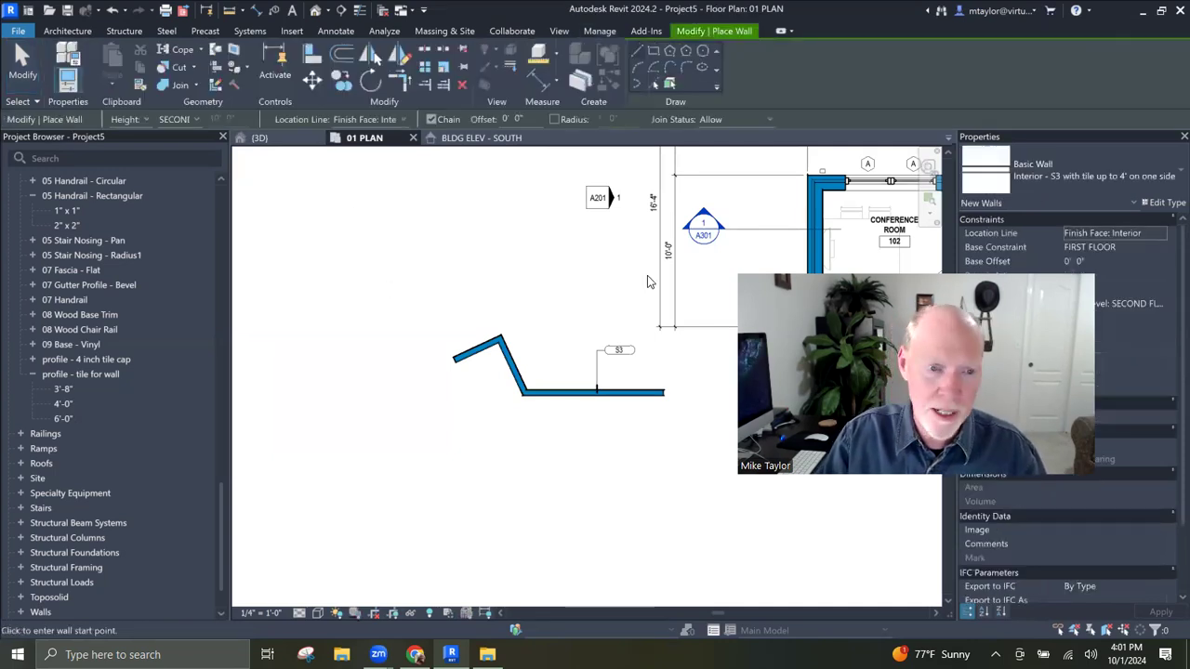
{"action": "left_click", "coordinate": [1049, 178]}
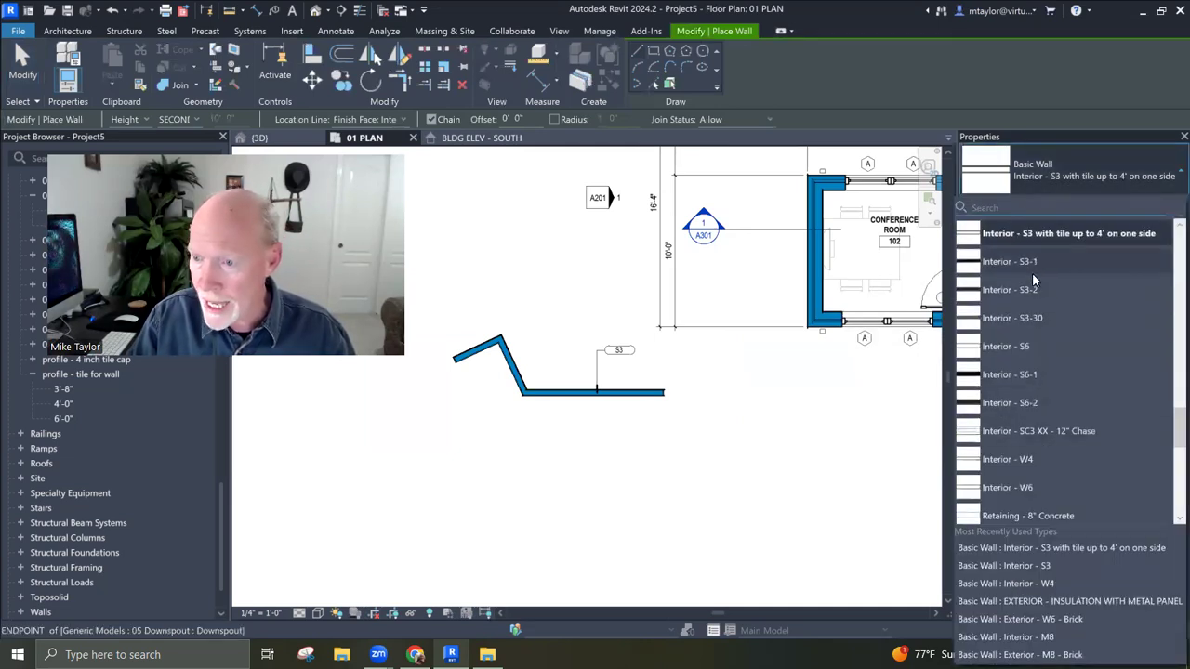
{"action": "scroll", "coordinate": [1032, 272], "scroll_direction": "up", "scroll_amount": 1}
{"action": "left_click", "coordinate": [1034, 233]}
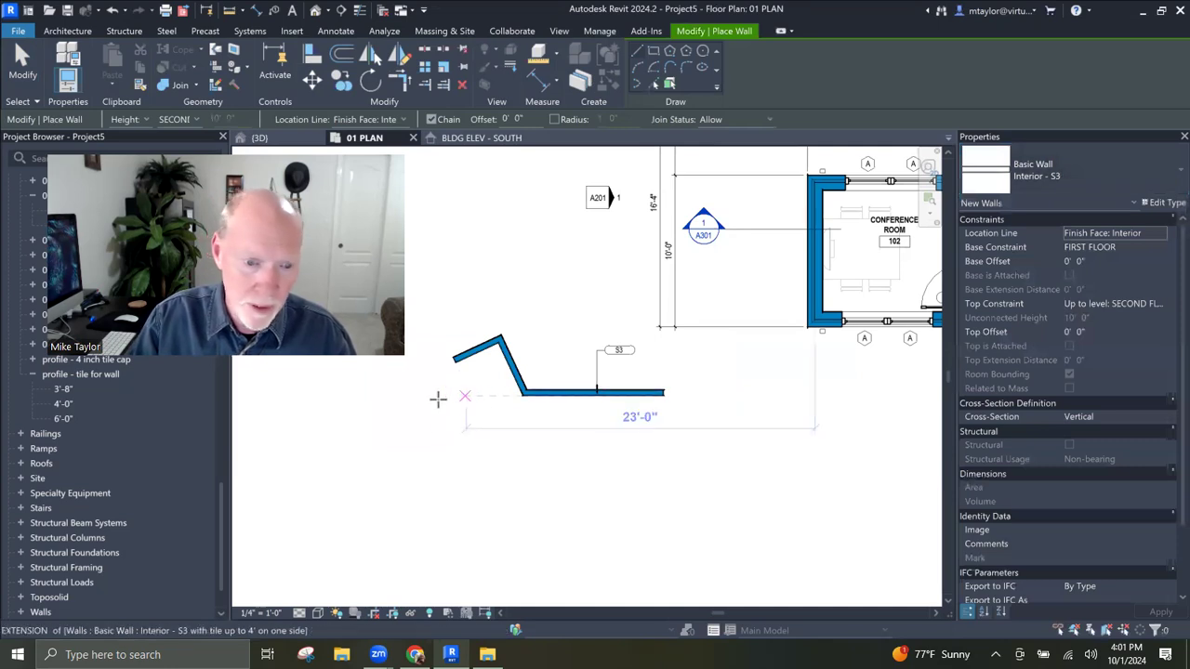
{"action": "left_click", "coordinate": [406, 398]}
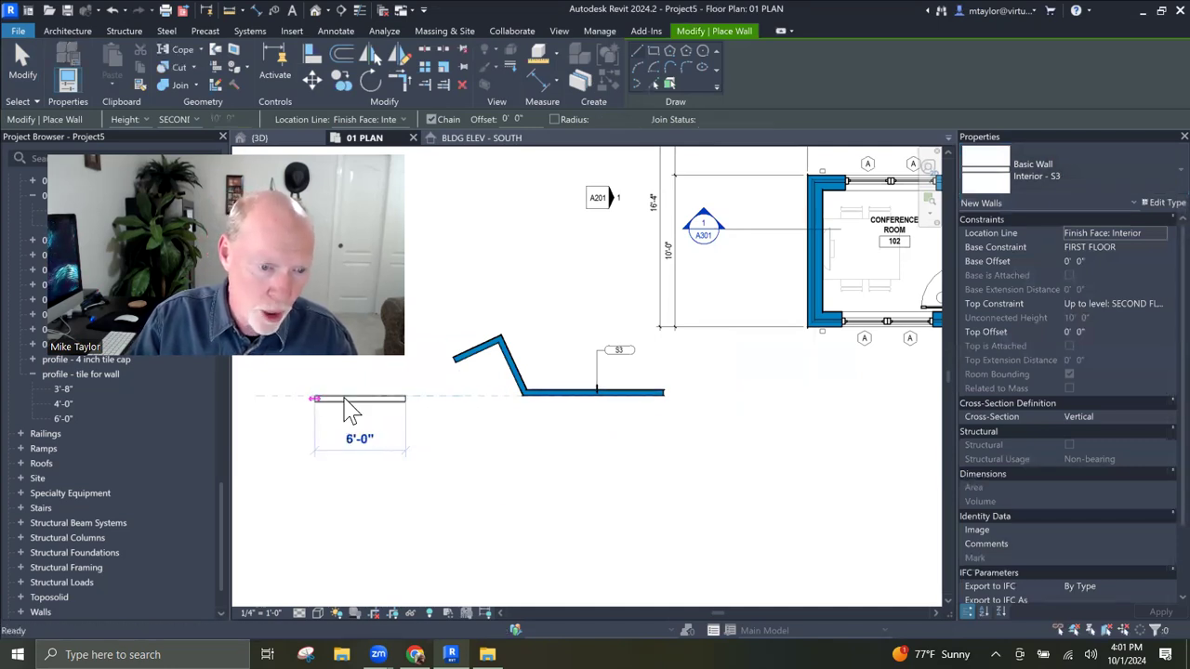
{"action": "left_click", "coordinate": [314, 398]}
{"action": "key", "text": "Escape"}
{"action": "key", "text": "Escape"}
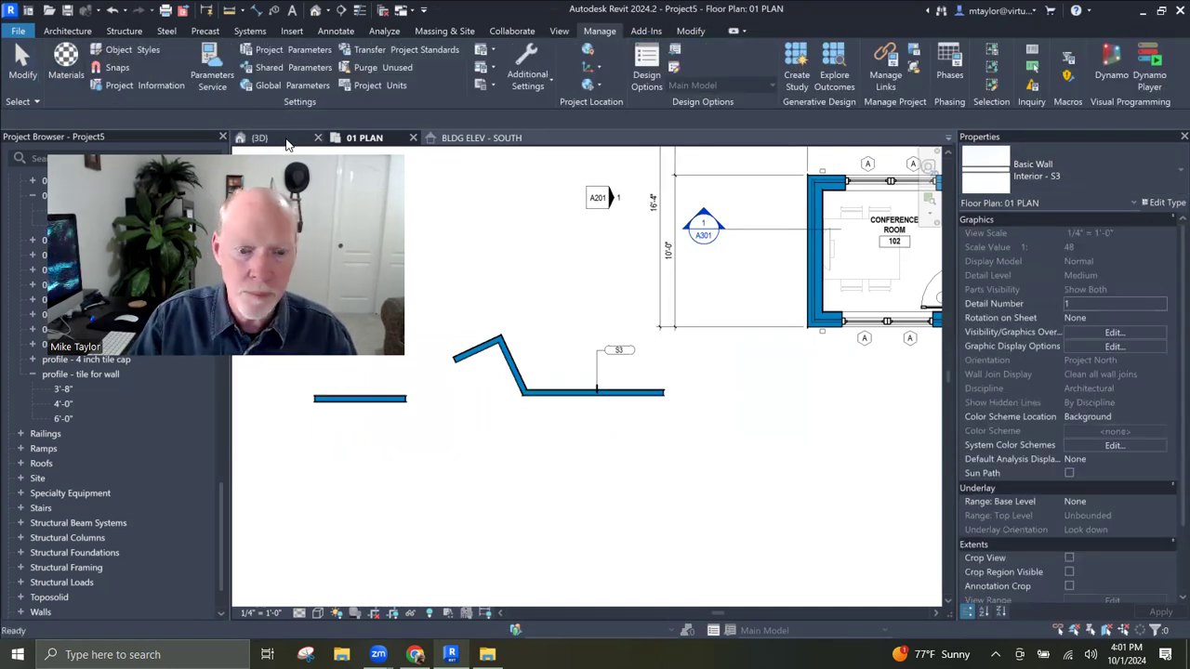
Step: Switch to the 3D view and turn off its section box so the whole new wall shows
{"action": "key", "text": "ctrl+Tab"}
{"action": "scroll", "coordinate": [589, 371], "scroll_direction": "up", "scroll_amount": 4}
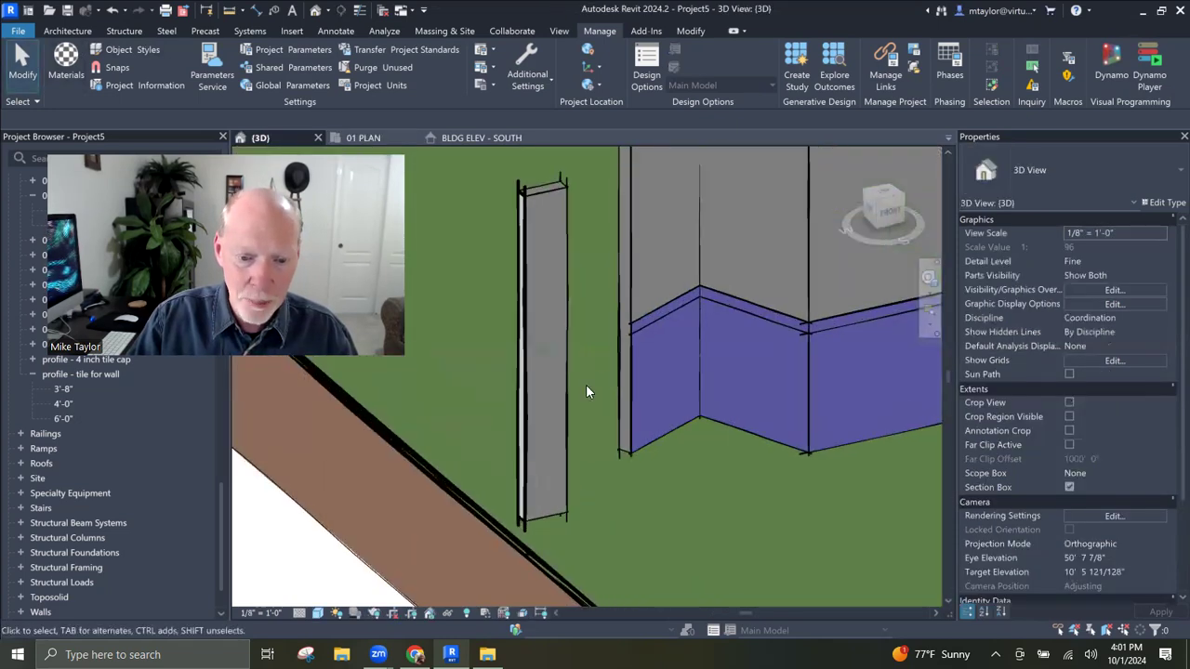
{"action": "scroll", "coordinate": [587, 428], "scroll_direction": "down", "scroll_amount": 3}
{"action": "left_click", "coordinate": [1069, 487]}
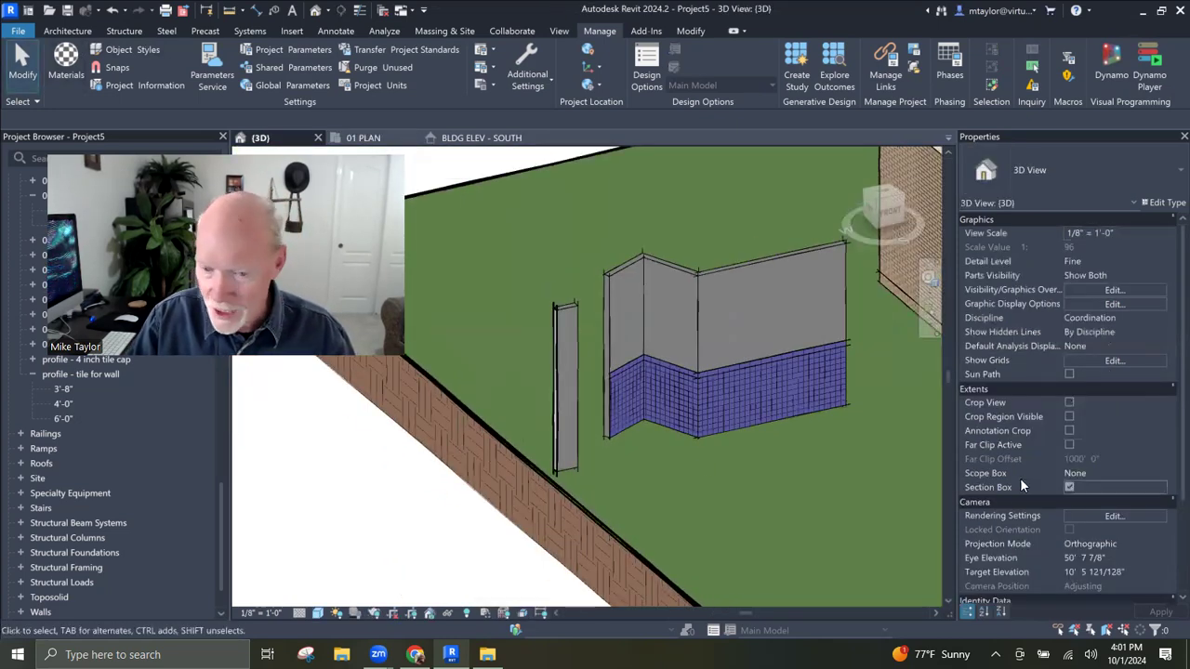
{"action": "middle_click_drag", "start_coordinate": [563, 413], "coordinate": [553, 404], "text": "shift"}
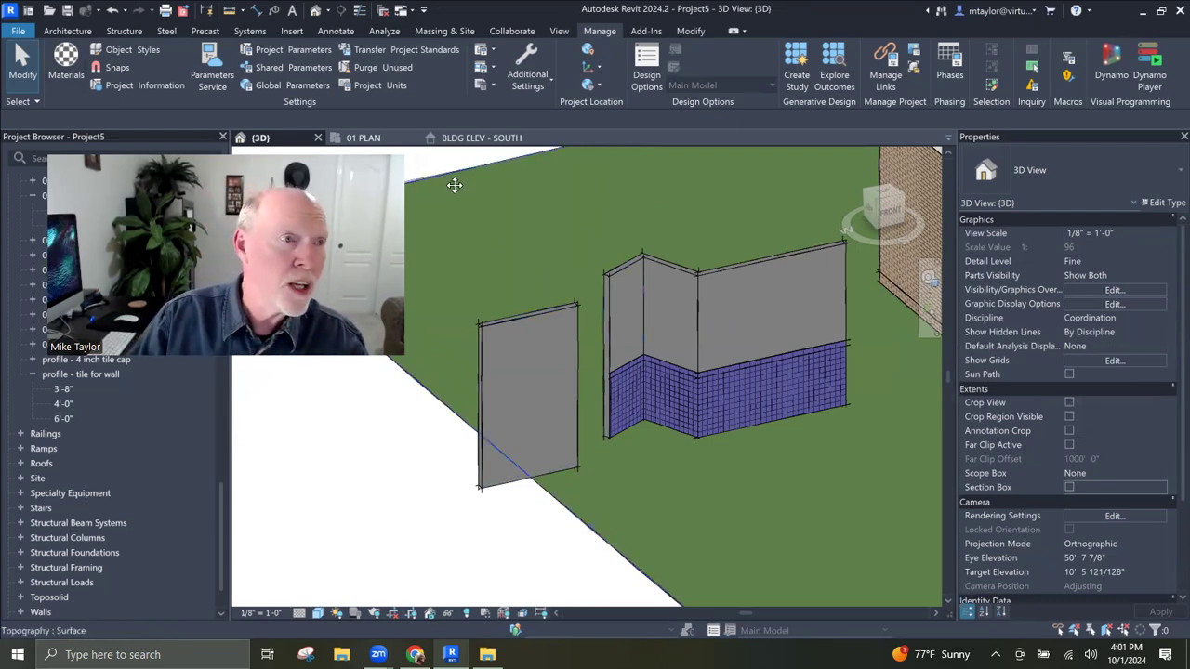
Step: Start a wall sweep and duplicate the Cornice type as Wall Tile
{"action": "left_click", "coordinate": [79, 30]}
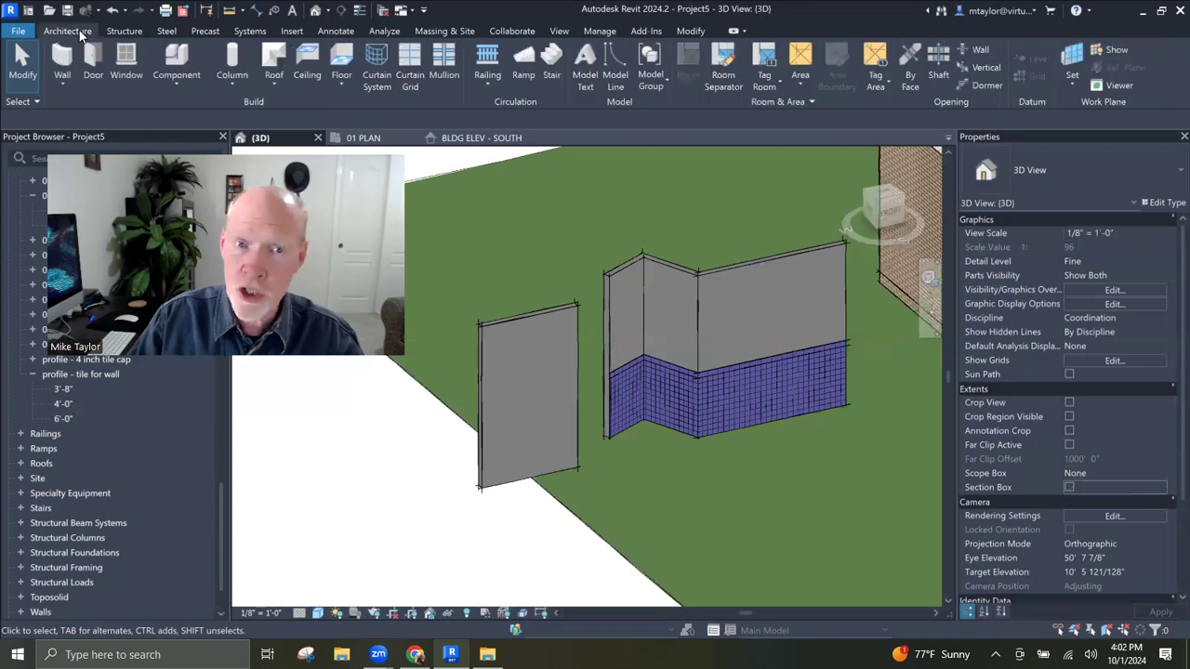
{"action": "left_click", "coordinate": [62, 82]}
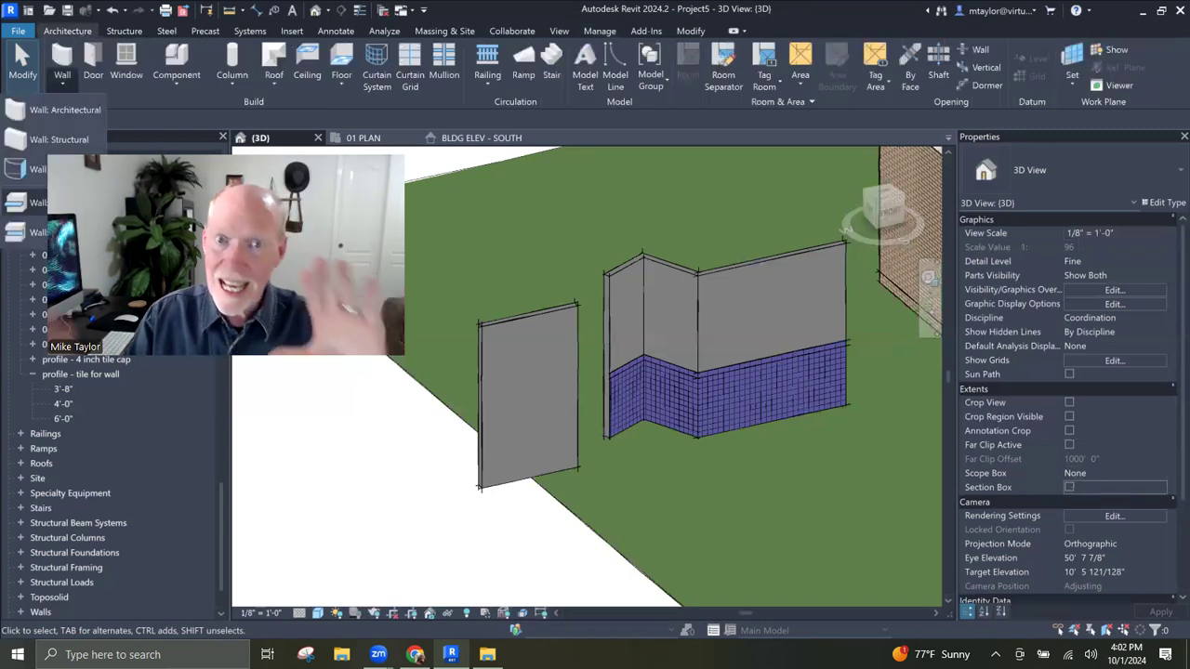
{"action": "left_click", "coordinate": [37, 203]}
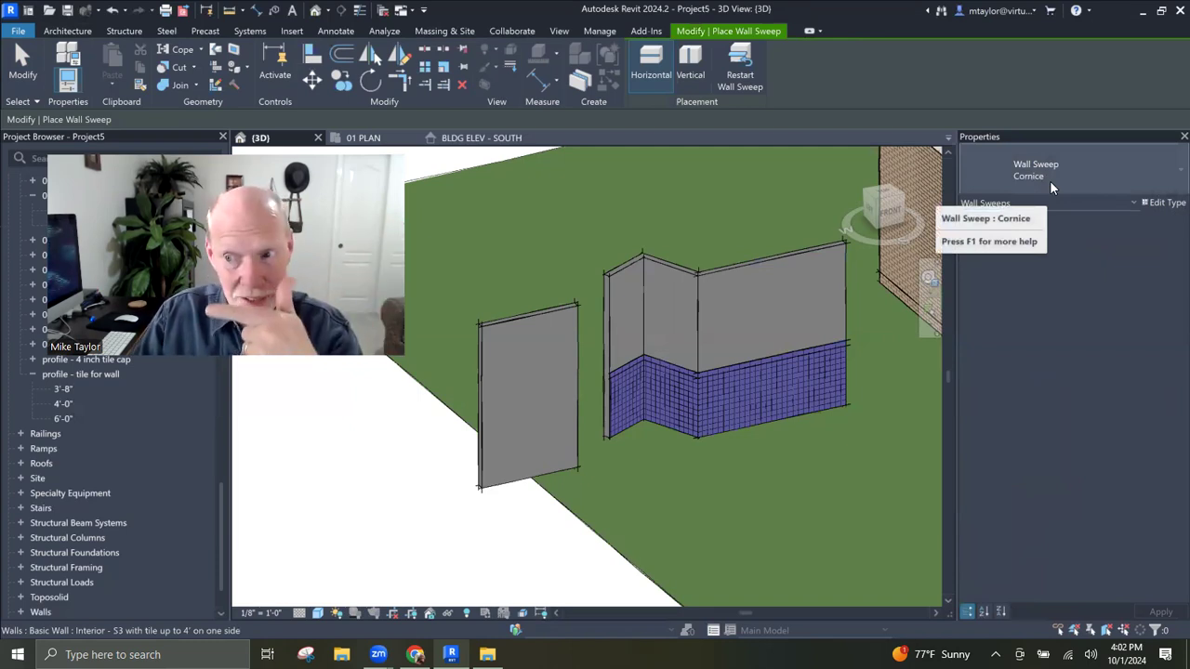
{"action": "left_click", "coordinate": [1166, 204]}
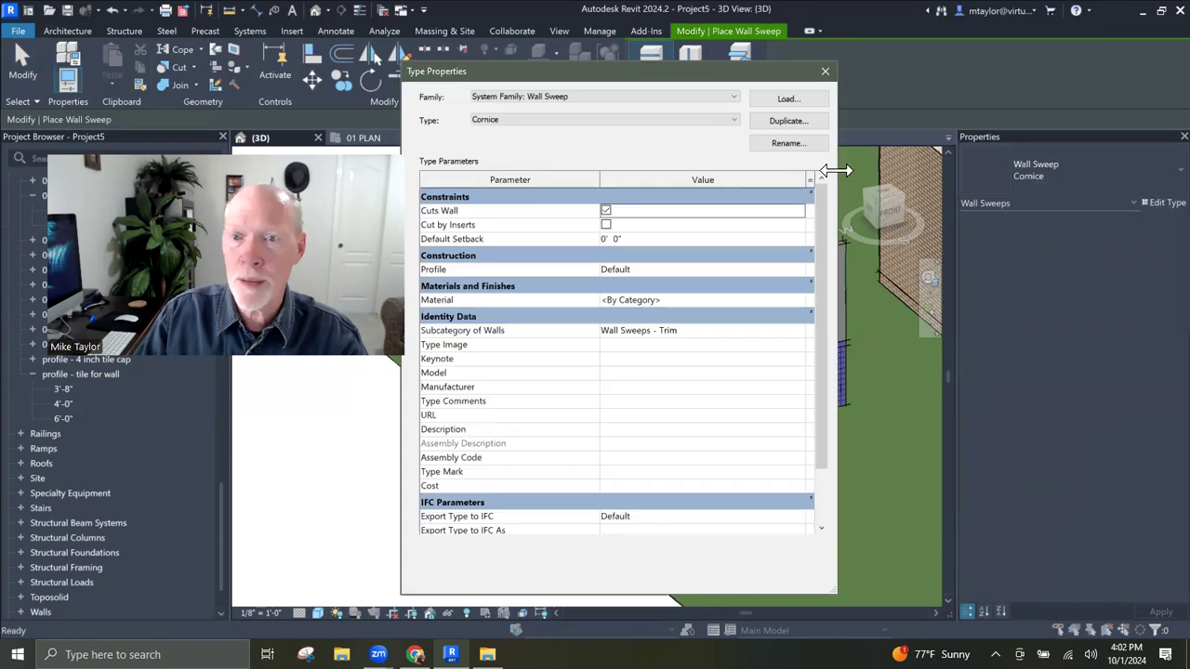
{"action": "left_click", "coordinate": [789, 120]}
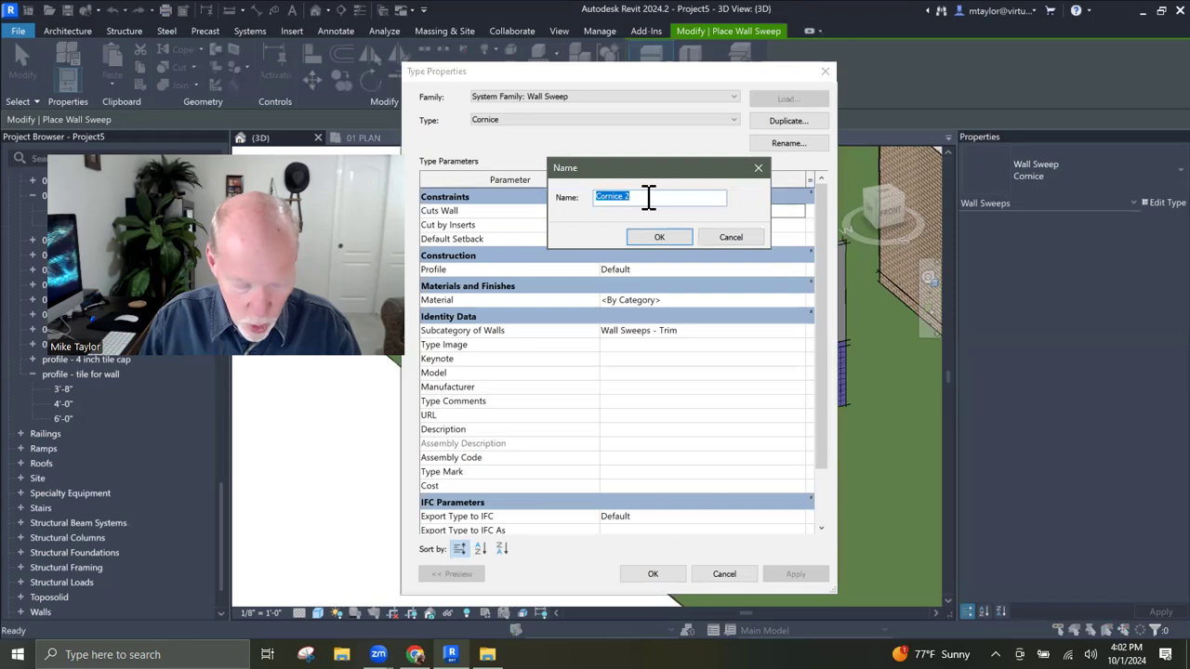
{"action": "type", "text": "Wa"}
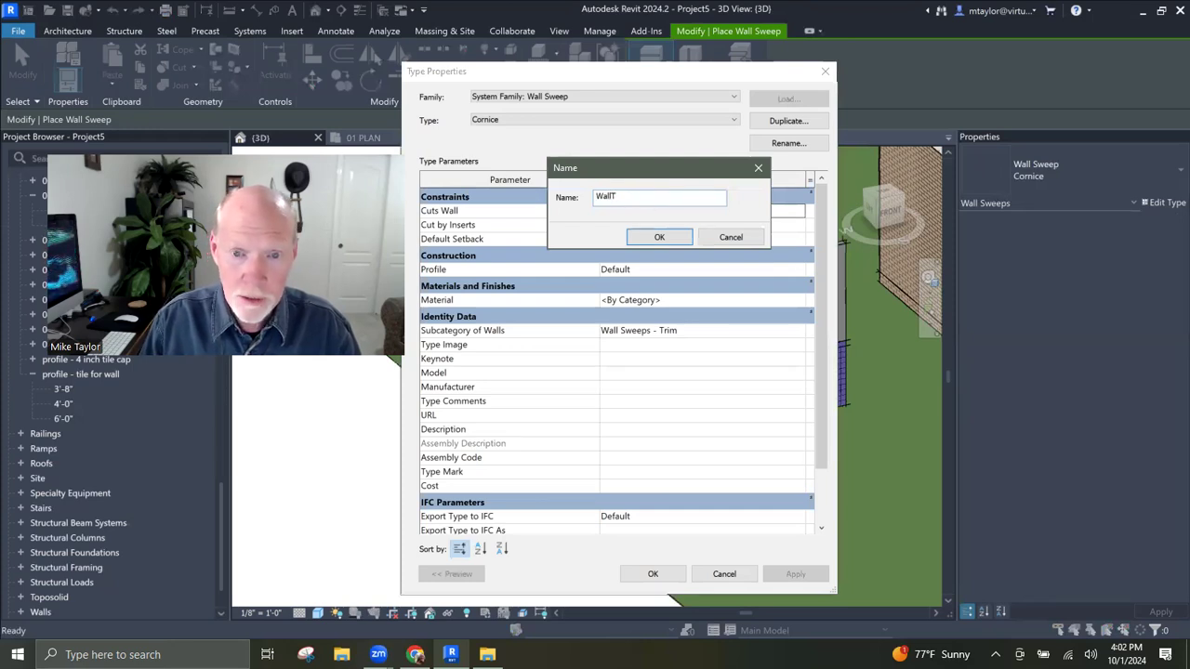
{"action": "type", "text": "ll Tile"}
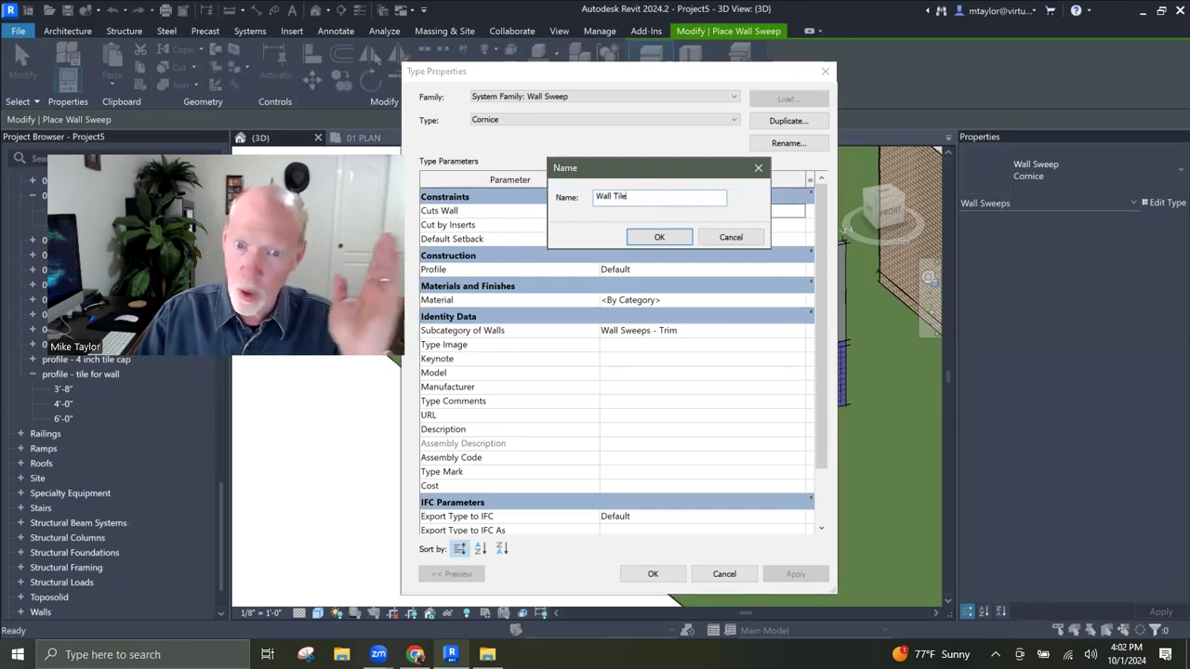
{"action": "left_click", "coordinate": [671, 235]}
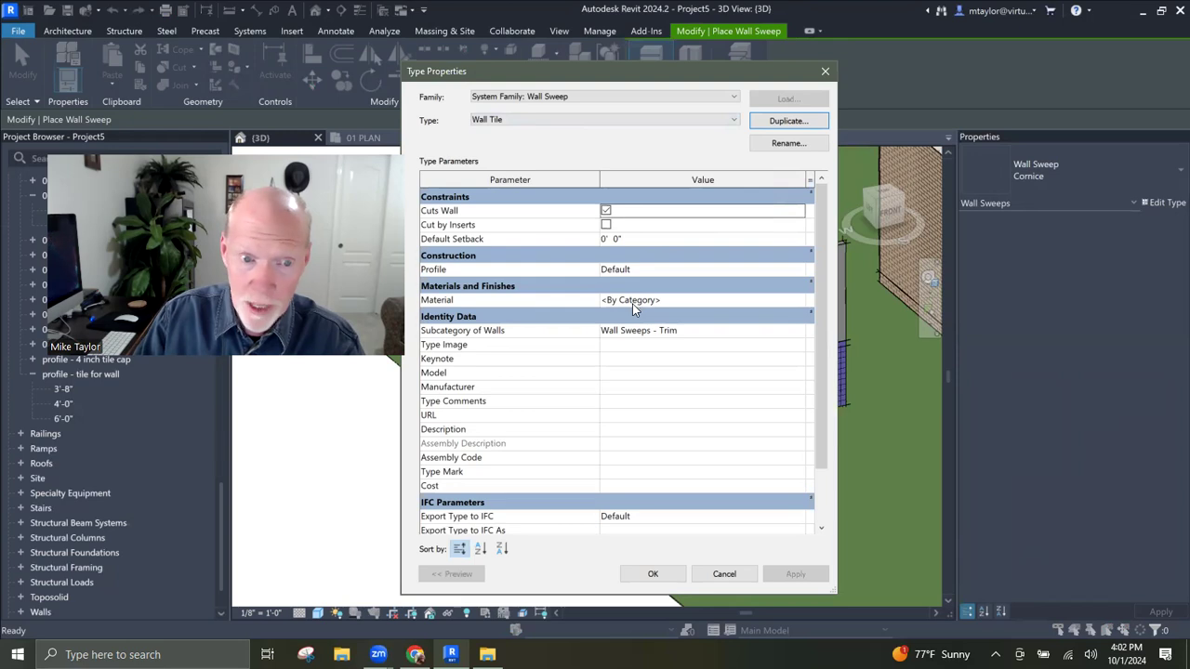
Step: Set the Wall Tile sweep type's profile to profile - tile for wall : 3'-8"
{"action": "left_click", "coordinate": [690, 272]}
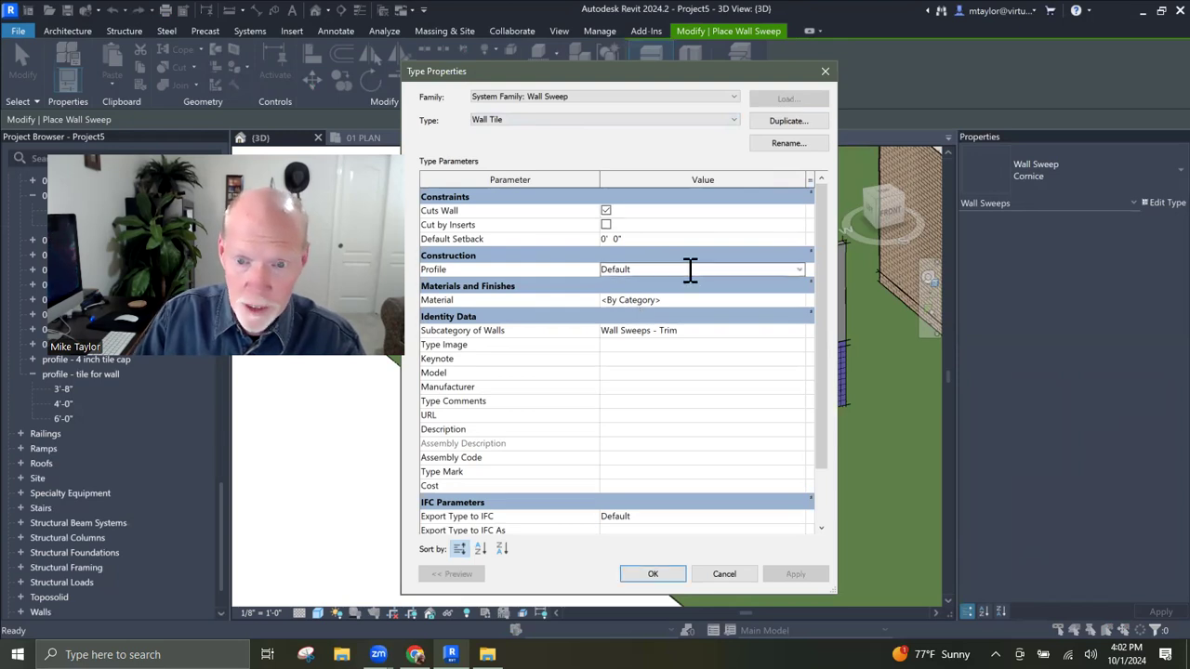
{"action": "left_click", "coordinate": [804, 270]}
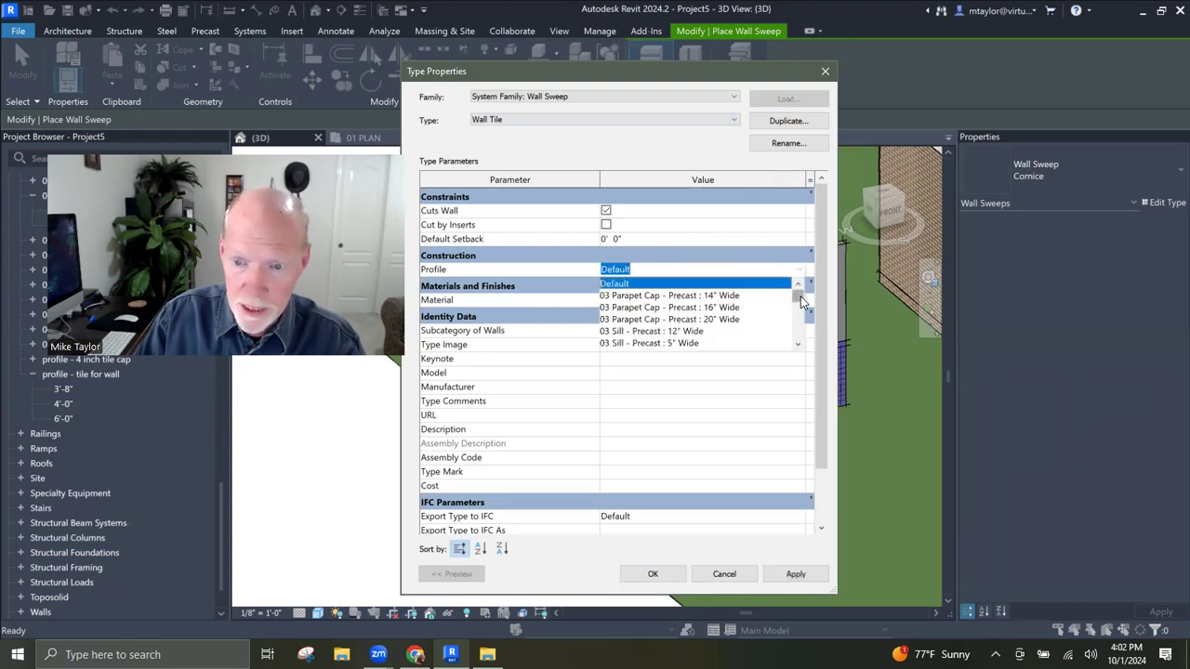
{"action": "left_click_drag", "start_coordinate": [802, 302], "coordinate": [797, 337]}
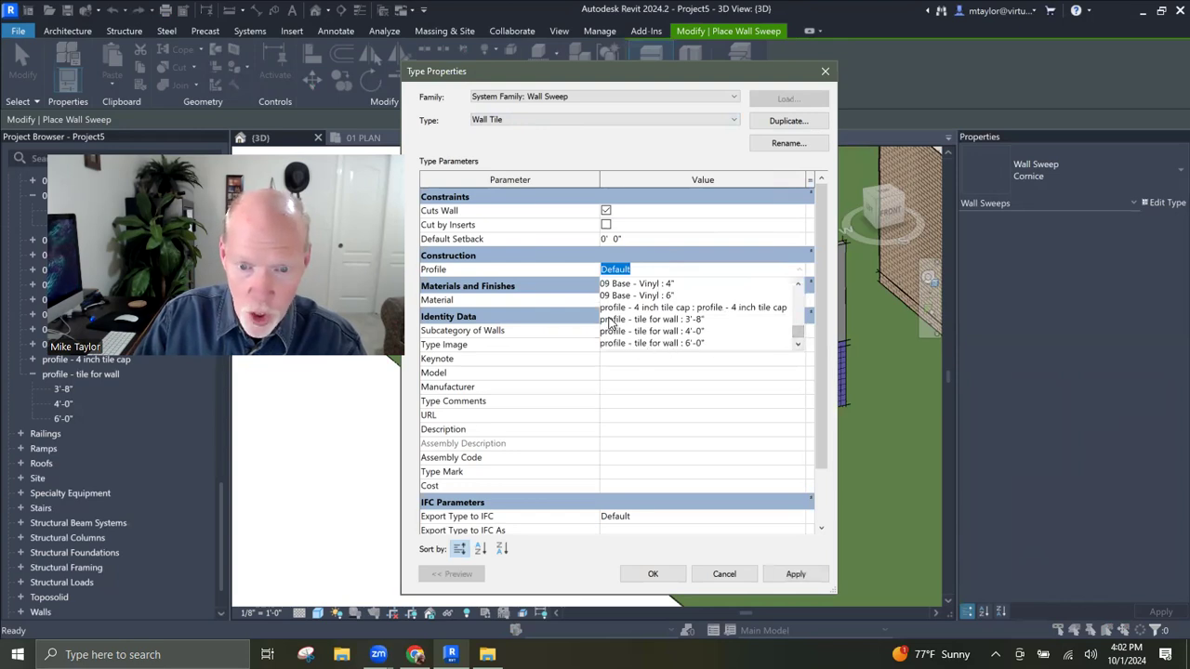
{"action": "left_click", "coordinate": [678, 320]}
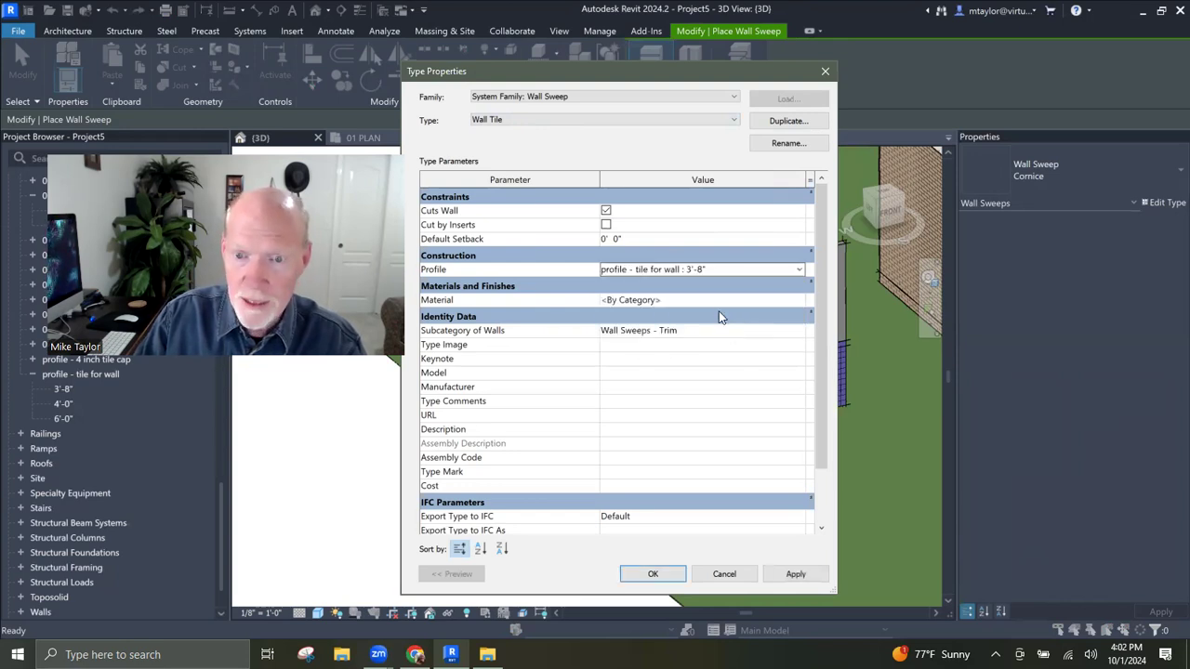
Step: Assign the material Finishes - Interior - Ceramic Tile - 4" Blue to the Wall Tile sweep type and accept the type settings
{"action": "left_click", "coordinate": [671, 300]}
{"action": "left_click", "coordinate": [795, 300]}
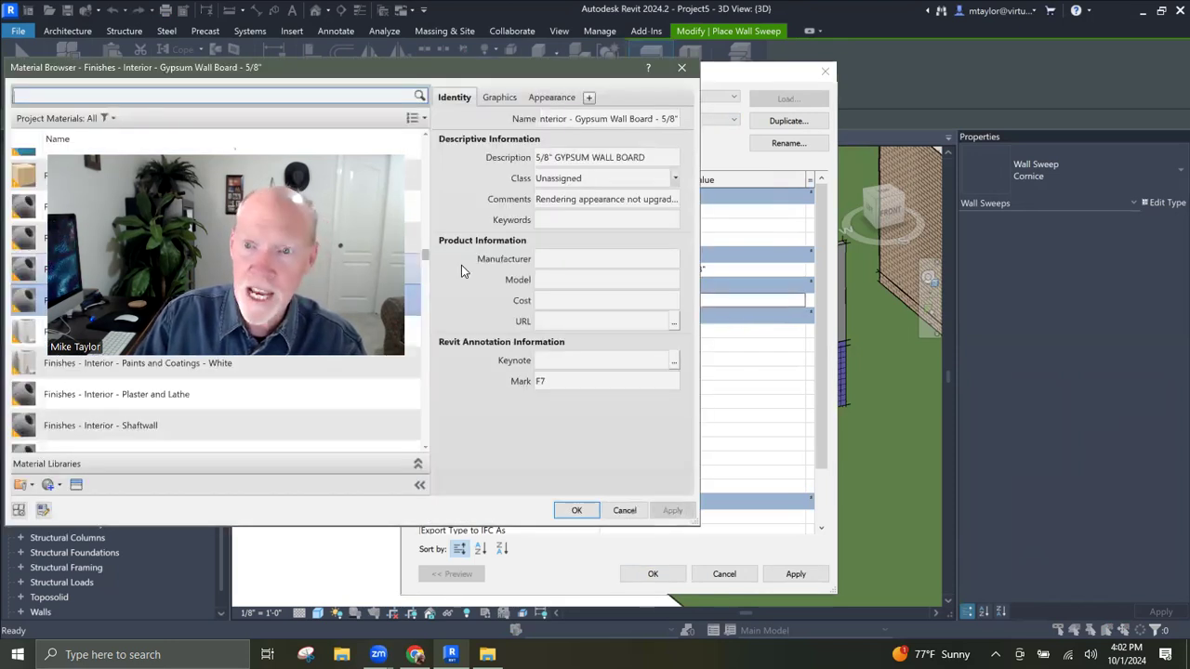
{"action": "scroll", "coordinate": [223, 279], "scroll_direction": "up", "scroll_amount": 1}
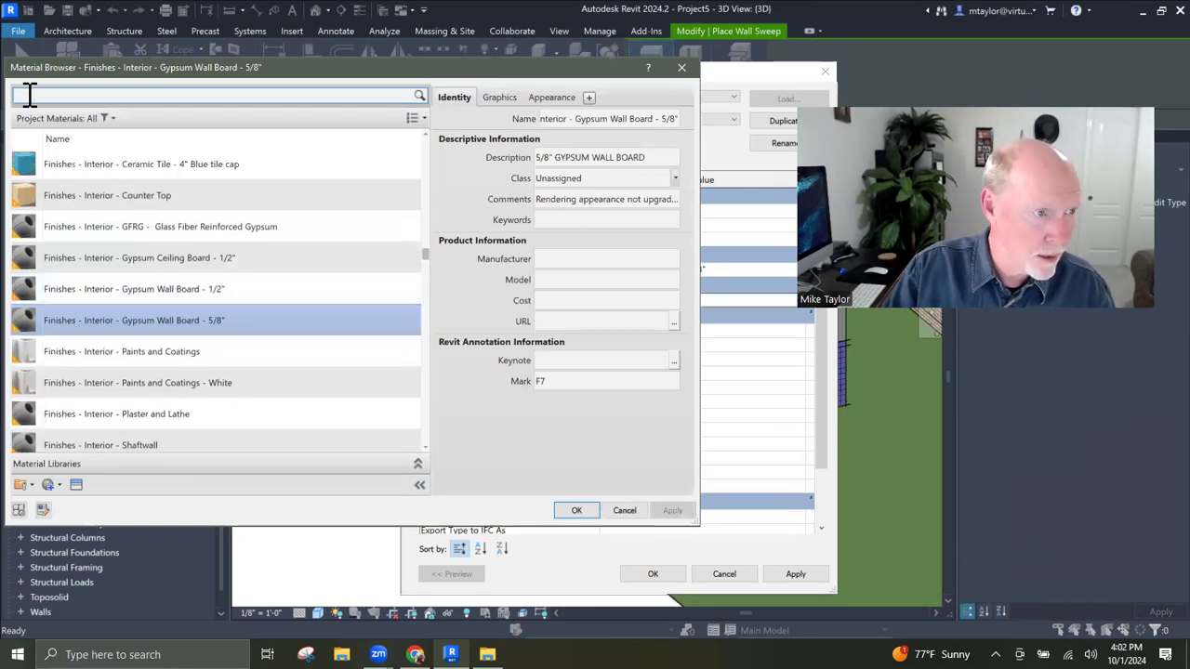
{"action": "type", "text": "til"}
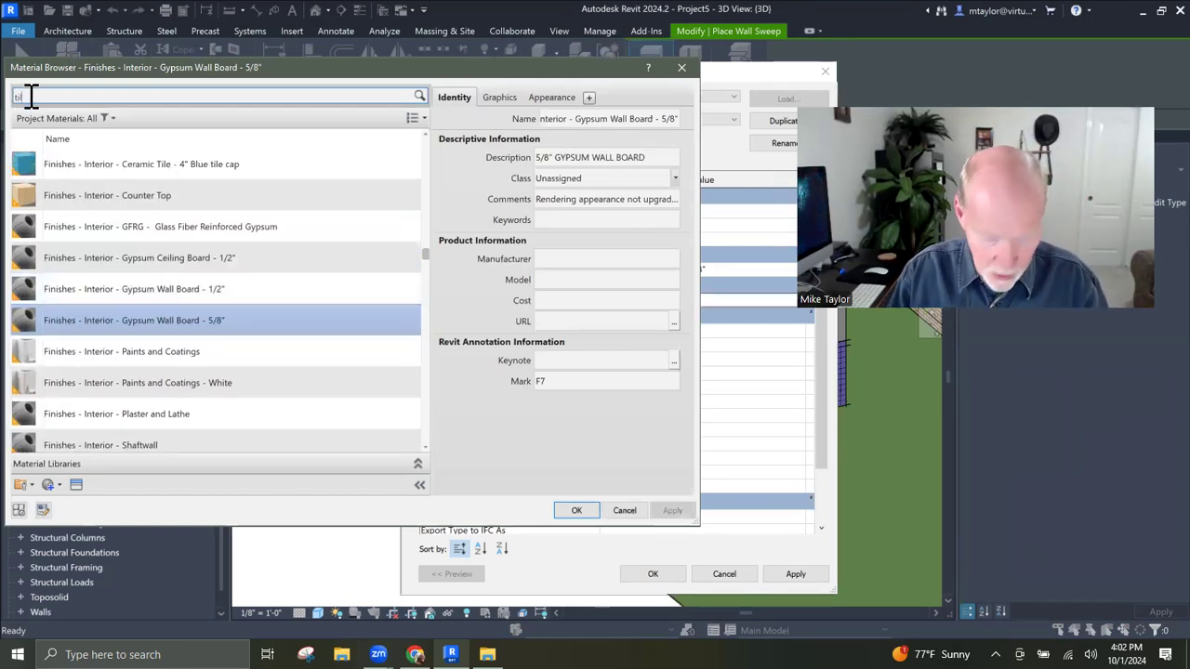
{"action": "type", "text": "e"}
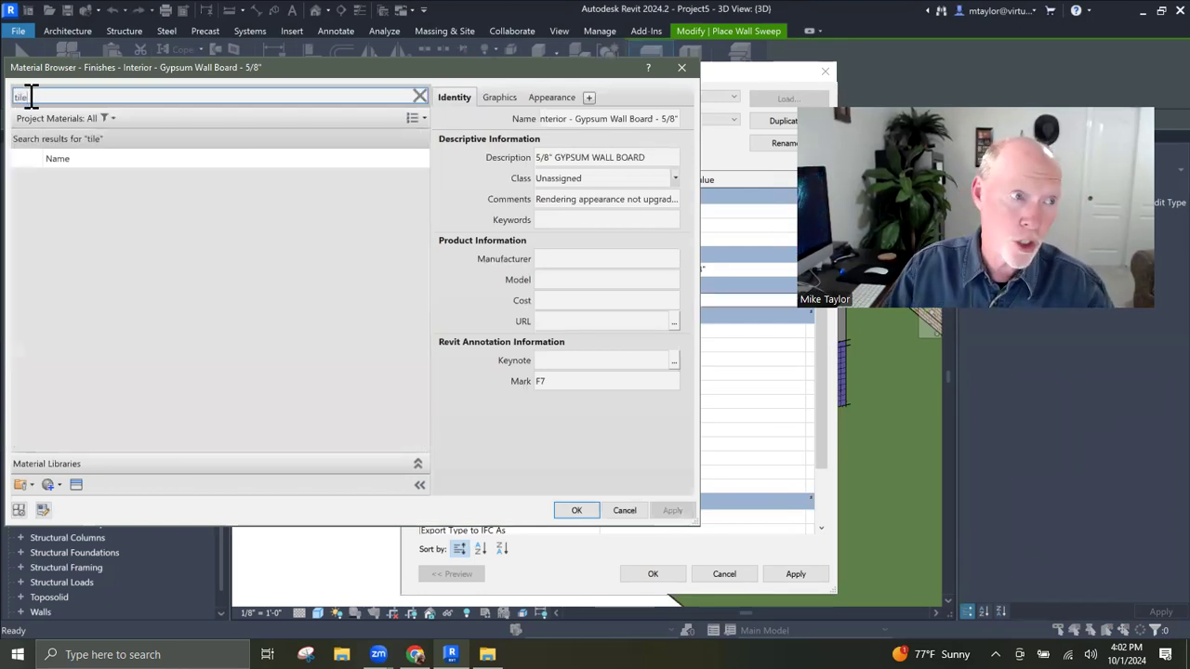
{"action": "left_click", "coordinate": [223, 342]}
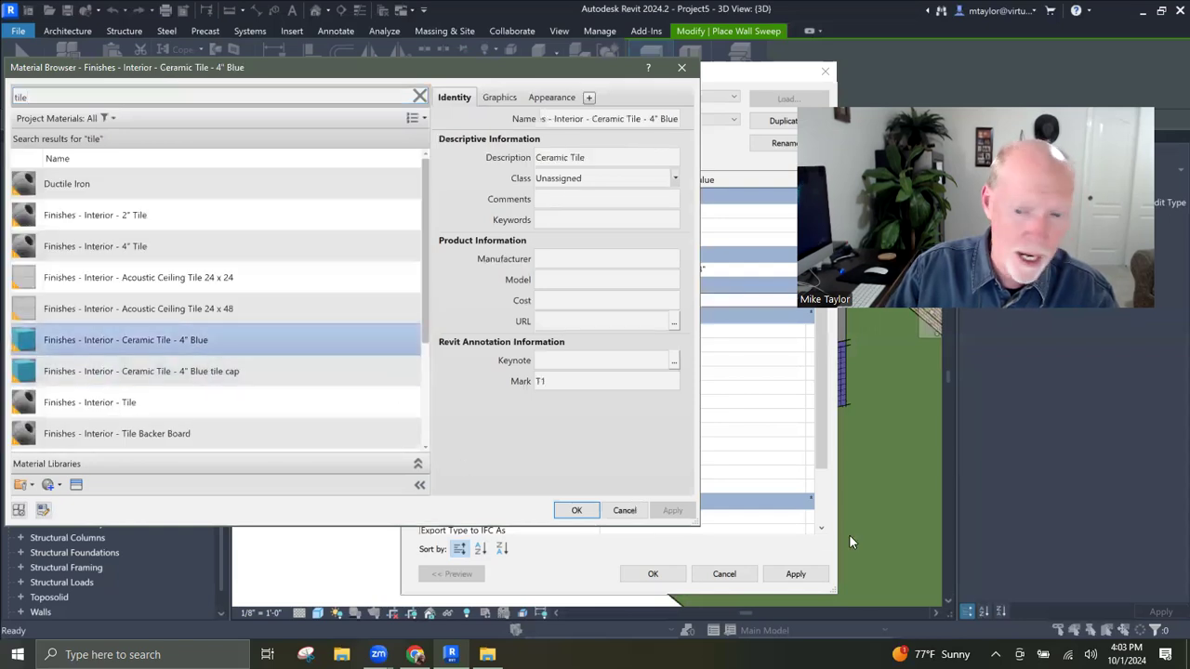
{"action": "left_click", "coordinate": [576, 510]}
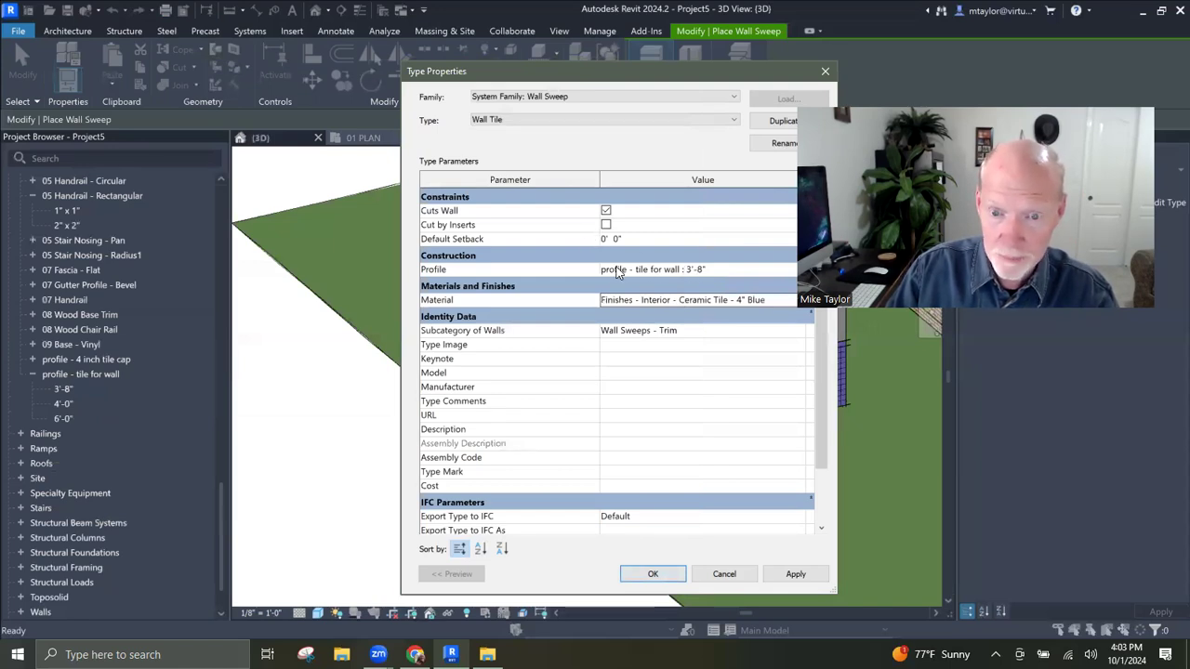
{"action": "left_click", "coordinate": [652, 574]}
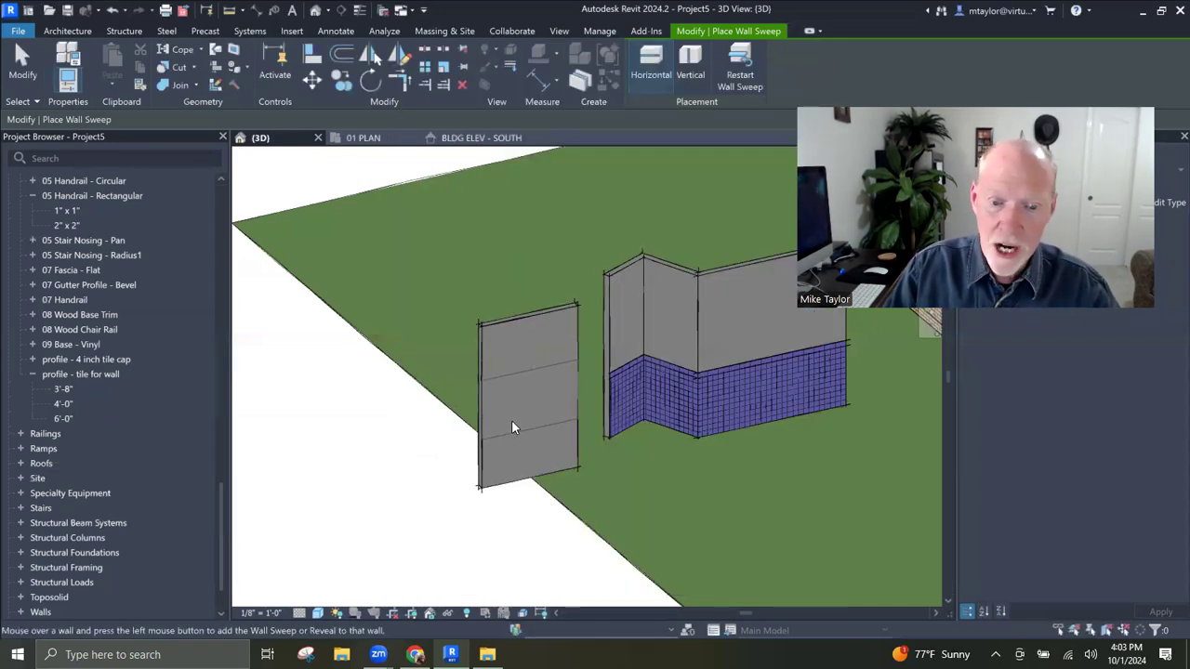
Step: Place the horizontal Wall Tile sweep on the front face of the plain 6'-0" wall and end the command
{"action": "left_click", "coordinate": [528, 409]}
{"action": "key", "text": "Escape"}
{"action": "key", "text": "Escape"}
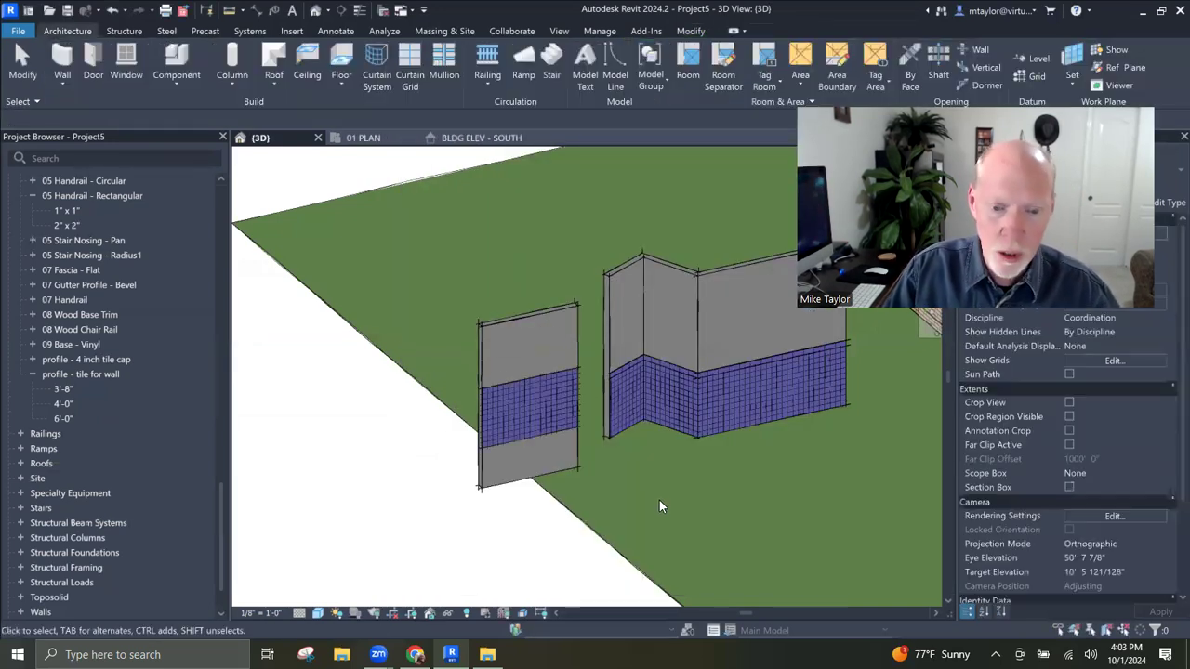
Step: Set the tile sweep's Offset From Level to 0 on the plain wall
{"action": "middle_click_drag", "start_coordinate": [653, 483], "coordinate": [751, 258], "text": "shift"}
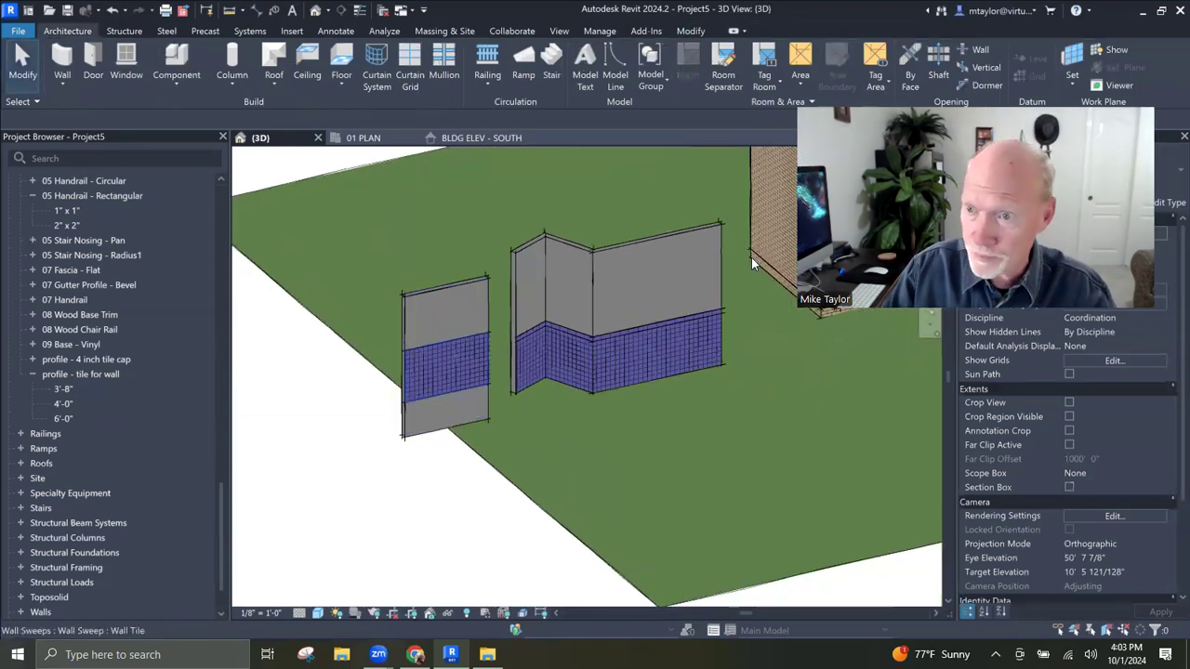
{"action": "left_click", "coordinate": [490, 391]}
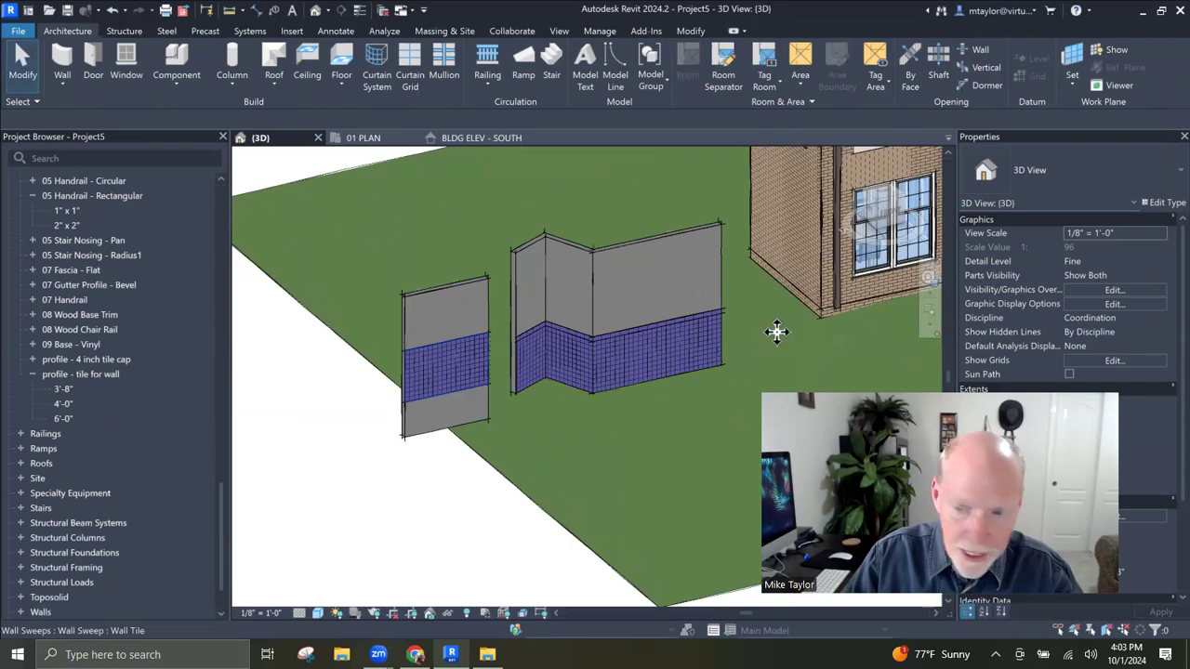
{"action": "left_click", "coordinate": [1088, 264]}
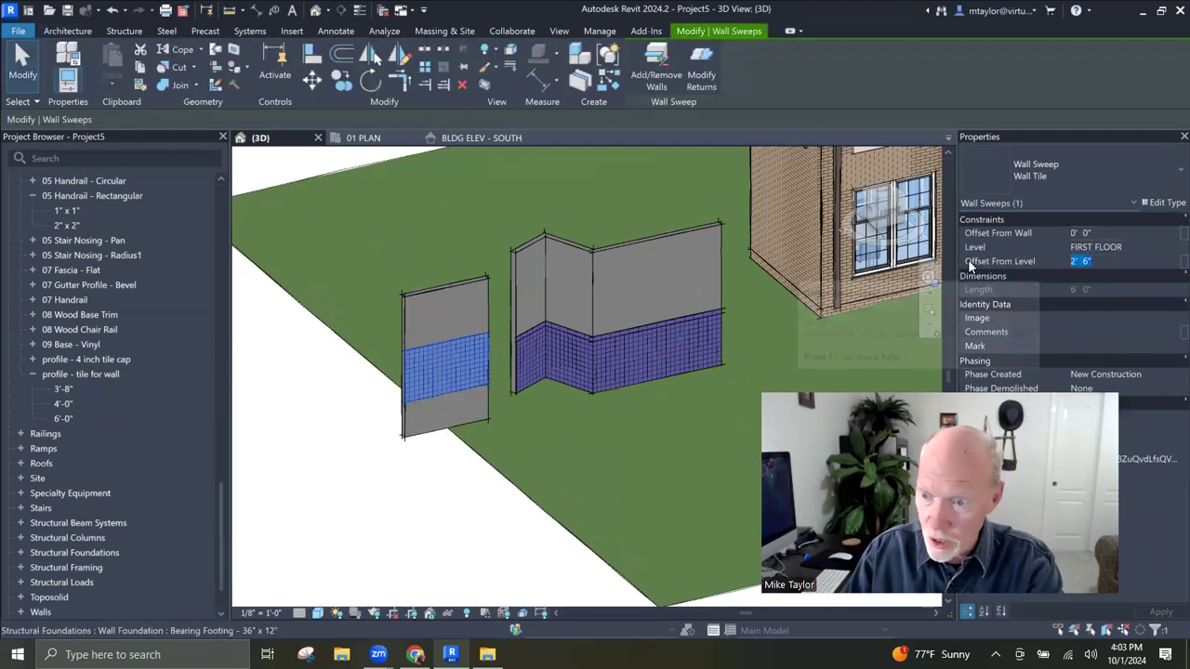
{"action": "type", "text": "0"}
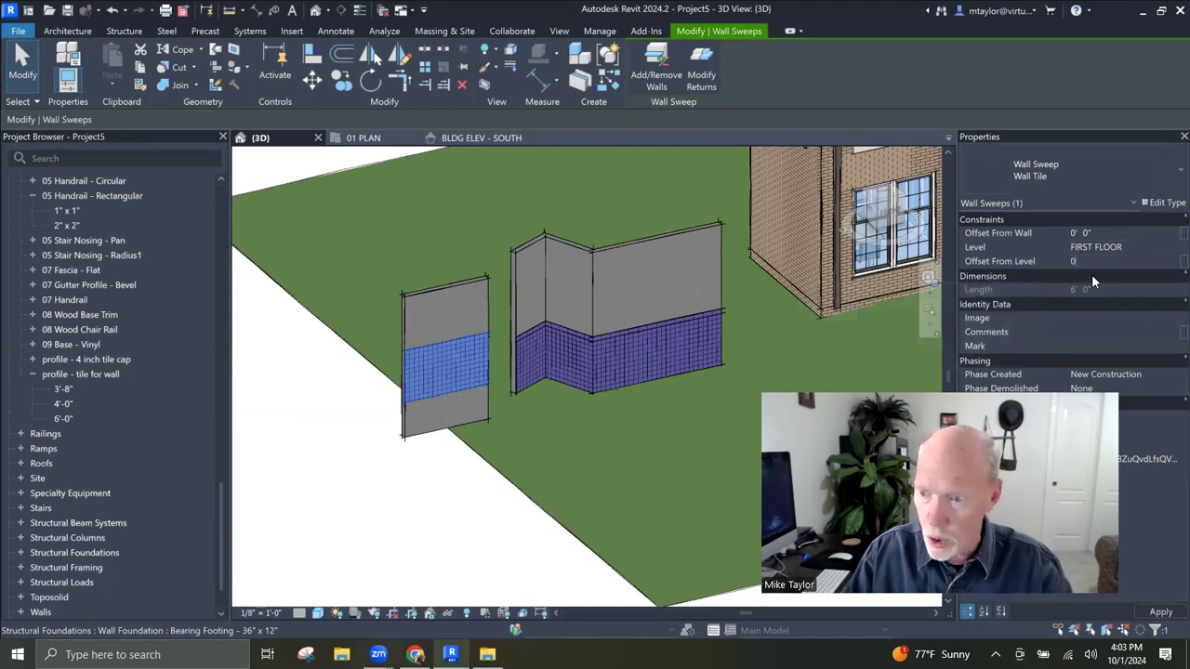
{"action": "key", "text": "Escape"}
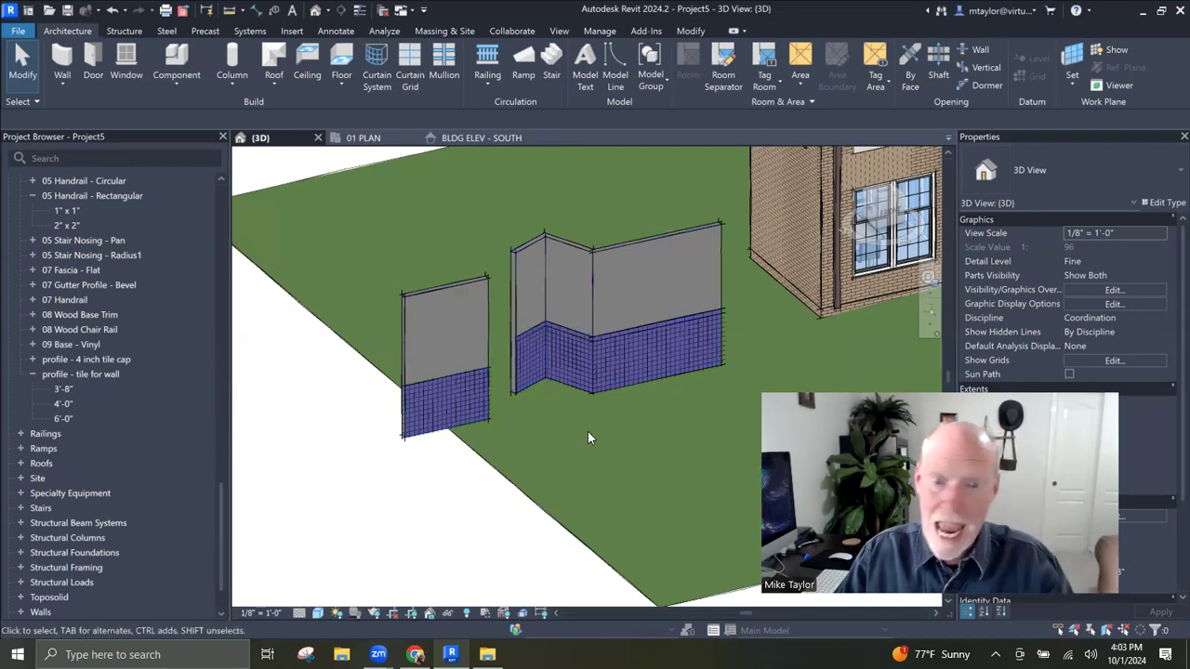
Step: Start another wall sweep and duplicate the Wall Tile type as Wall Tile Cap
{"action": "left_click", "coordinate": [63, 83]}
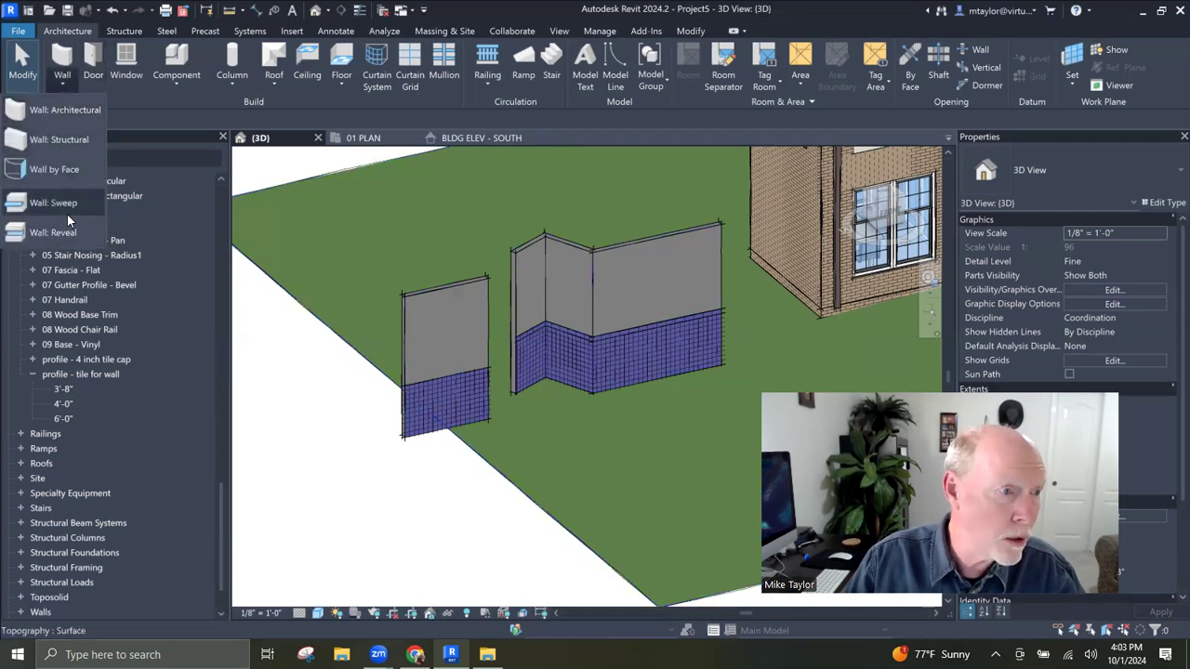
{"action": "left_click", "coordinate": [56, 197]}
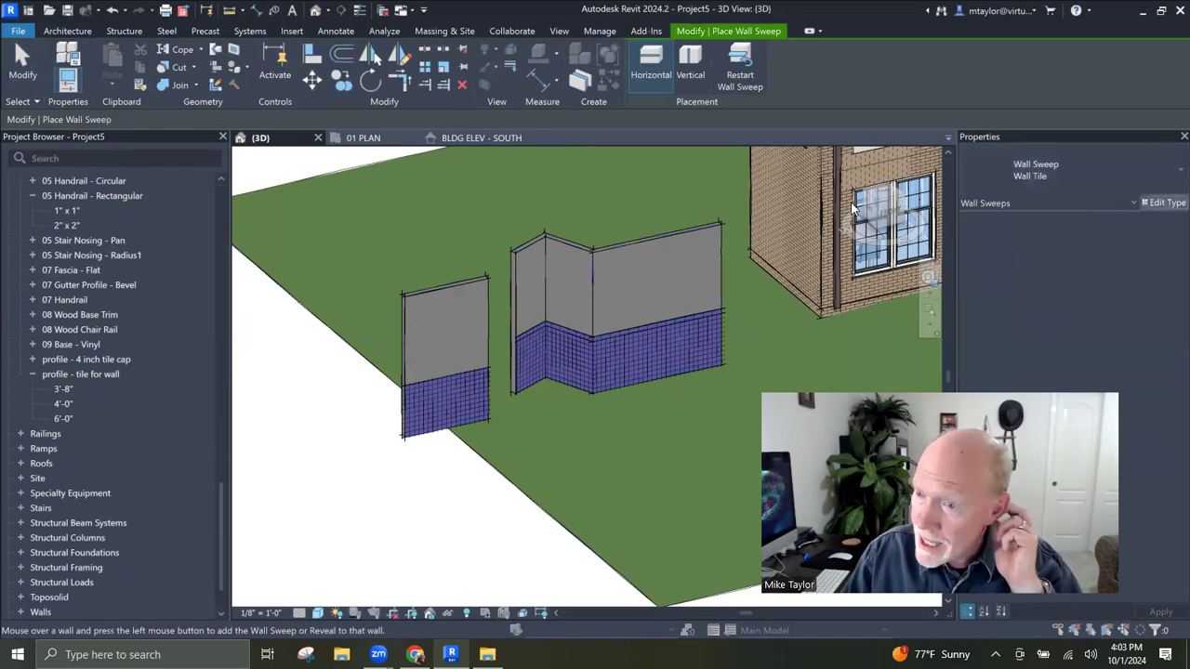
{"action": "left_click", "coordinate": [1164, 202]}
{"action": "left_click", "coordinate": [786, 120]}
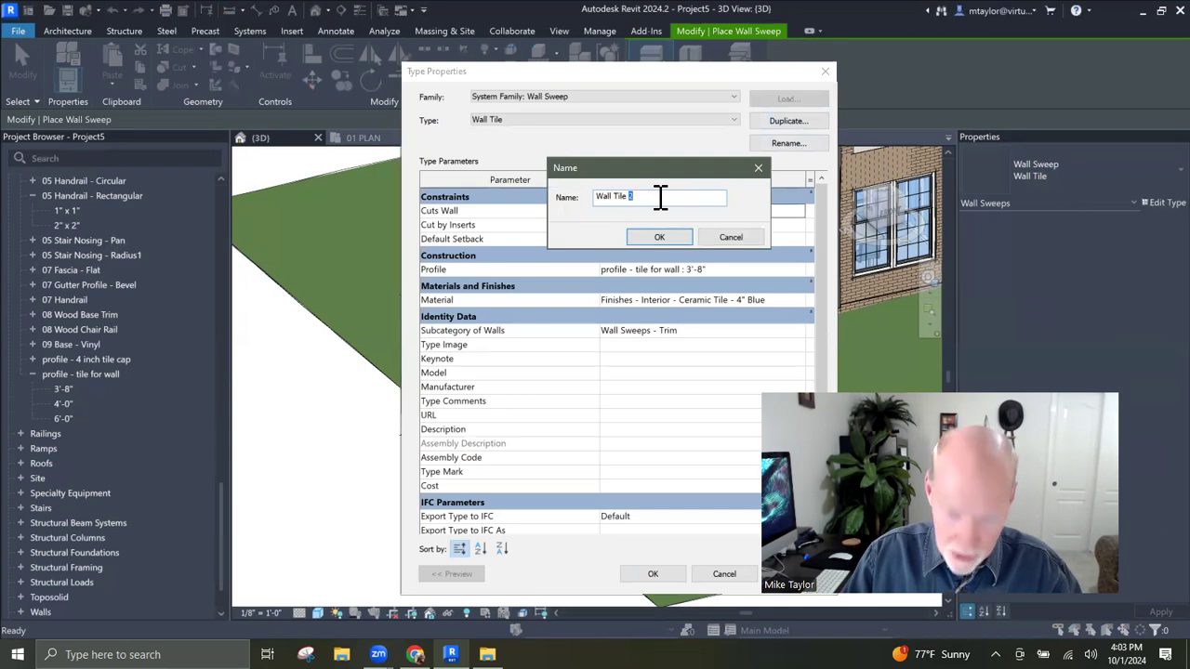
{"action": "type", "text": "Cap"}
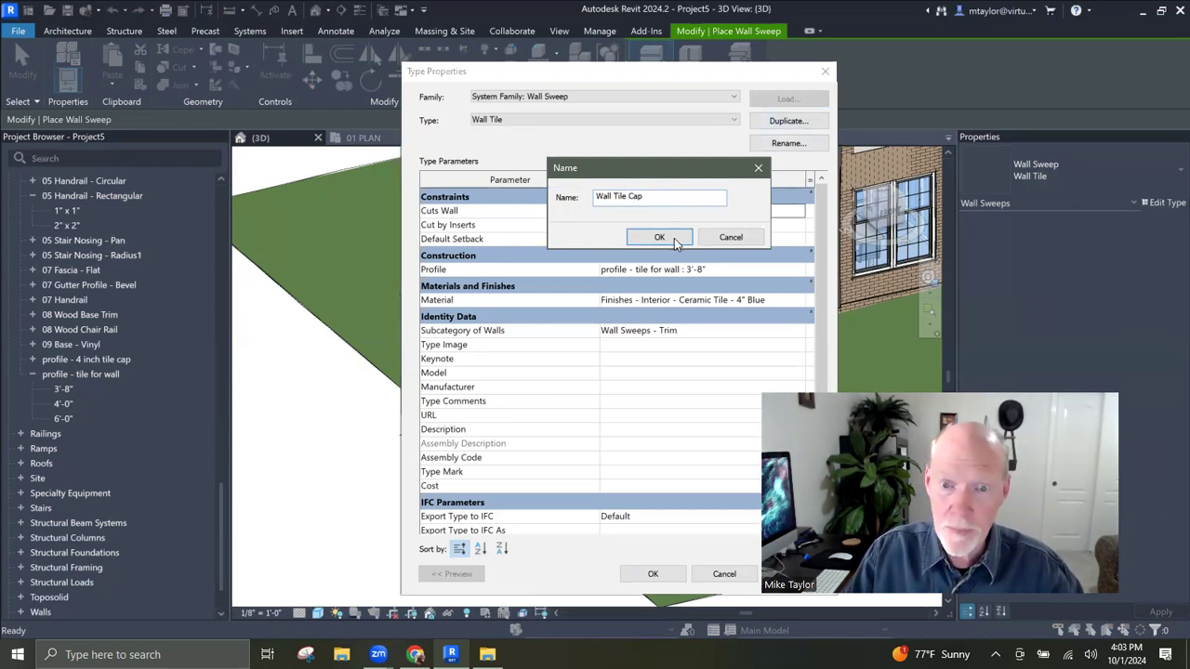
{"action": "left_click", "coordinate": [675, 240]}
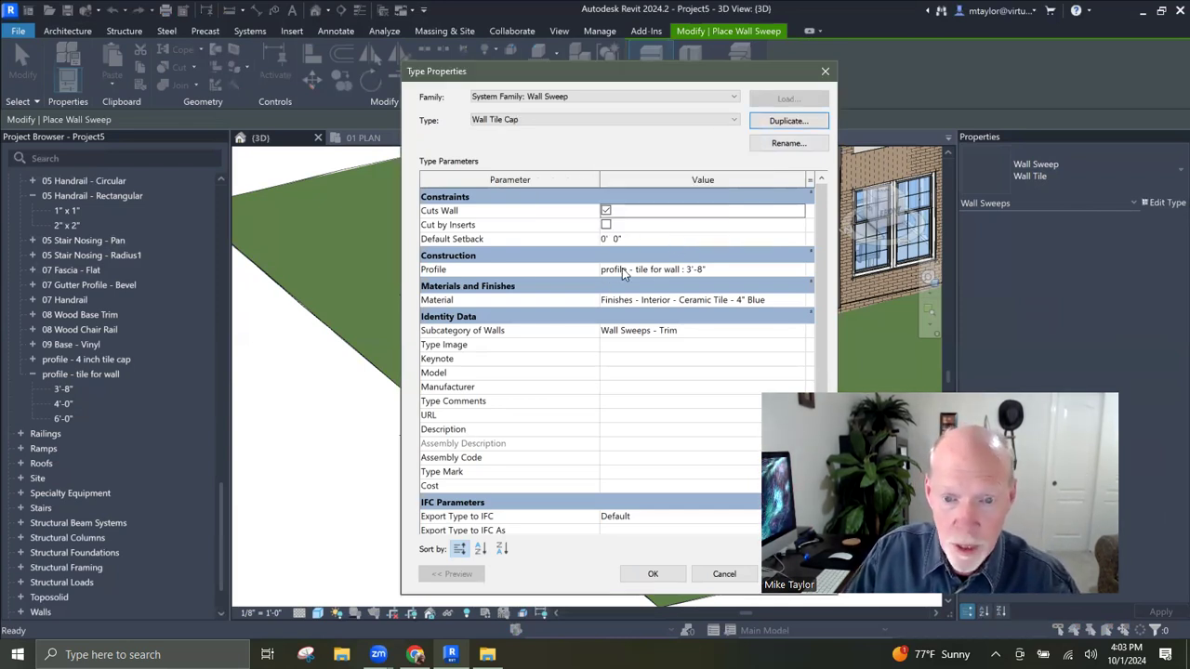
Step: Set the Wall Tile Cap type's profile to profile - 4 inch tile cap
{"action": "left_click", "coordinate": [723, 270]}
{"action": "left_click", "coordinate": [798, 270]}
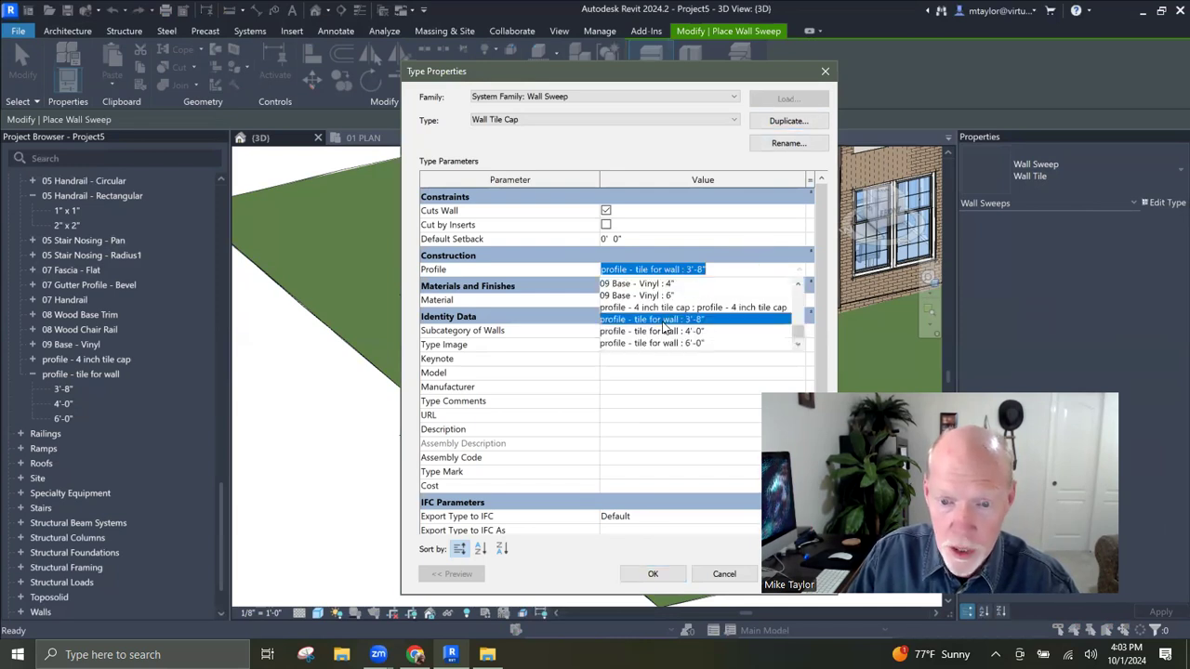
{"action": "left_click", "coordinate": [681, 308]}
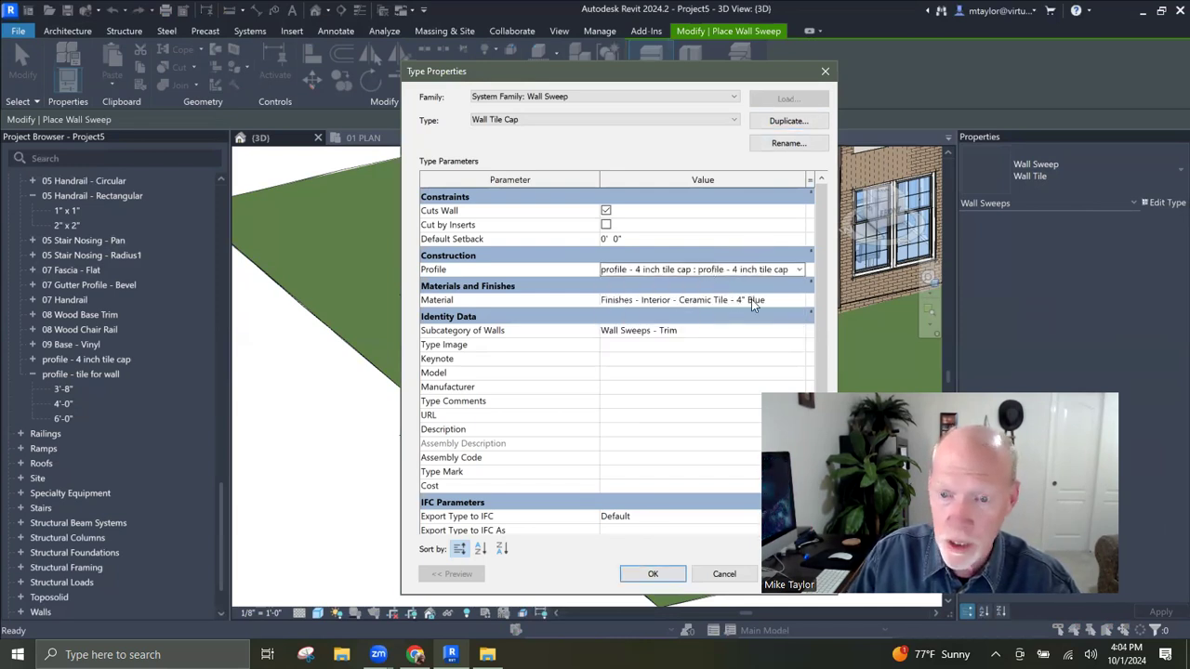
Step: Assign the material Finishes - Interior - Ceramic Tile - 4" Blue tile cap to the Wall Tile Cap type and accept the type settings
{"action": "left_click", "coordinate": [776, 300]}
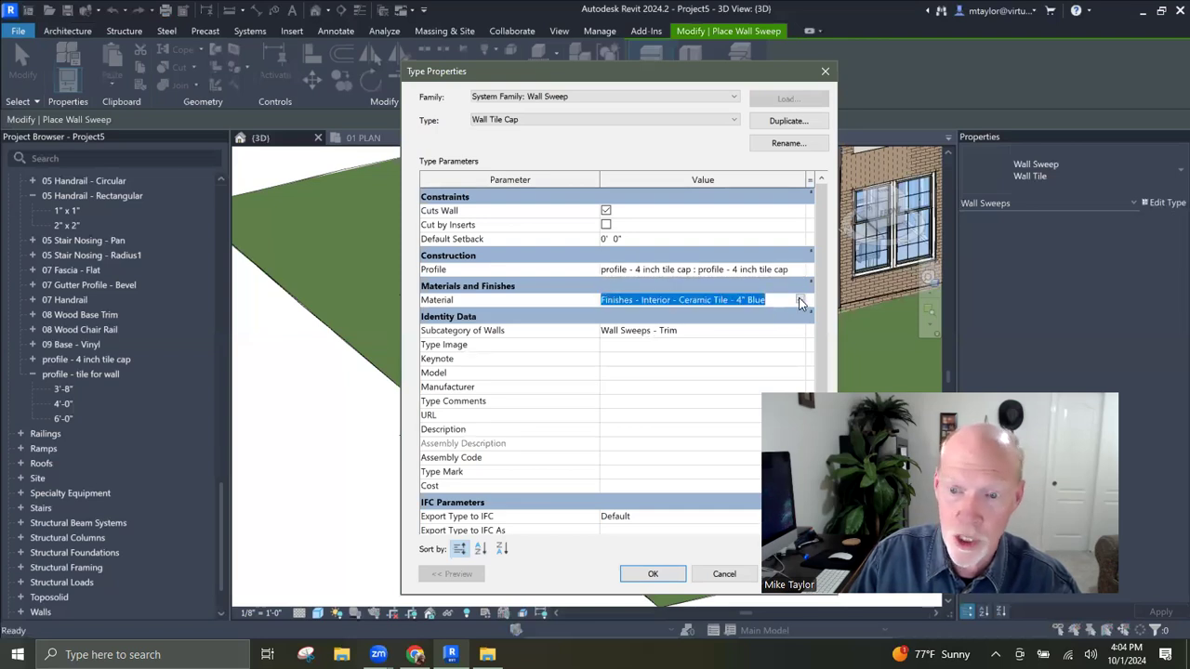
{"action": "left_click", "coordinate": [800, 301]}
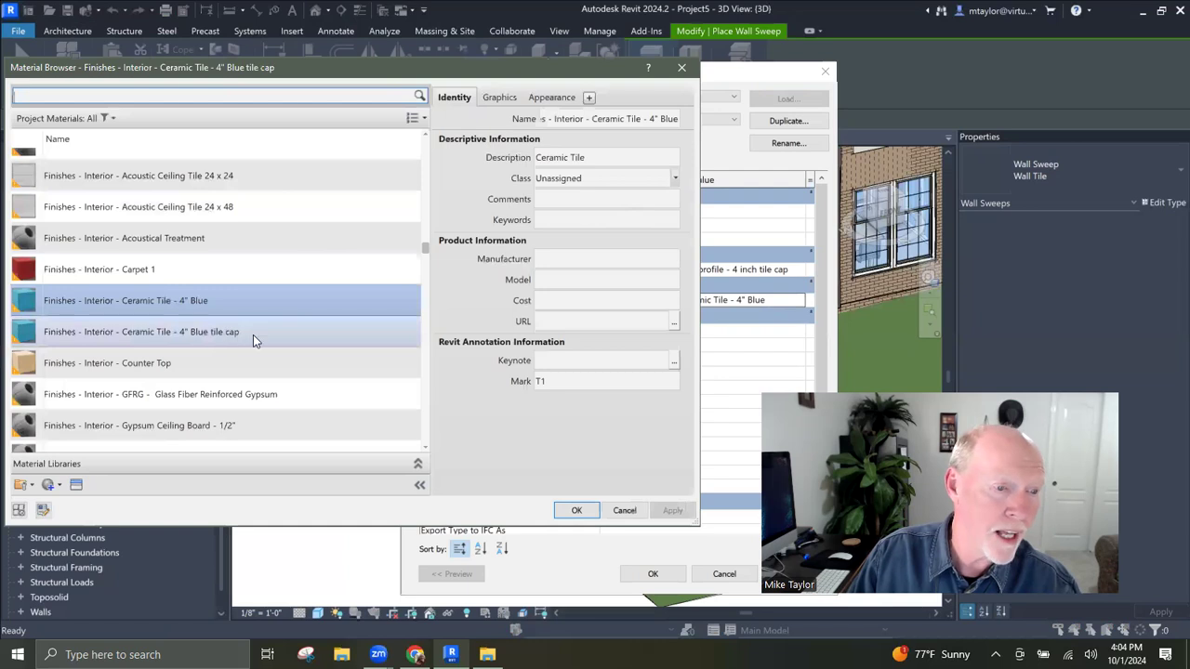
{"action": "left_click", "coordinate": [251, 333]}
{"action": "left_click", "coordinate": [567, 511]}
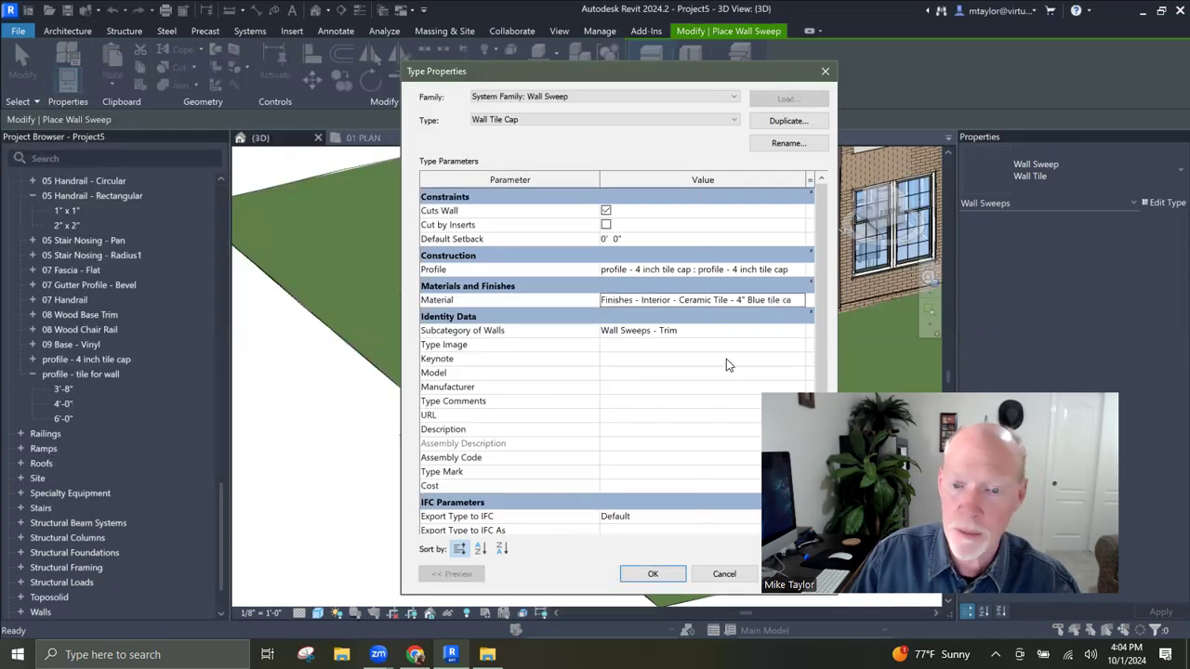
{"action": "left_click", "coordinate": [652, 574]}
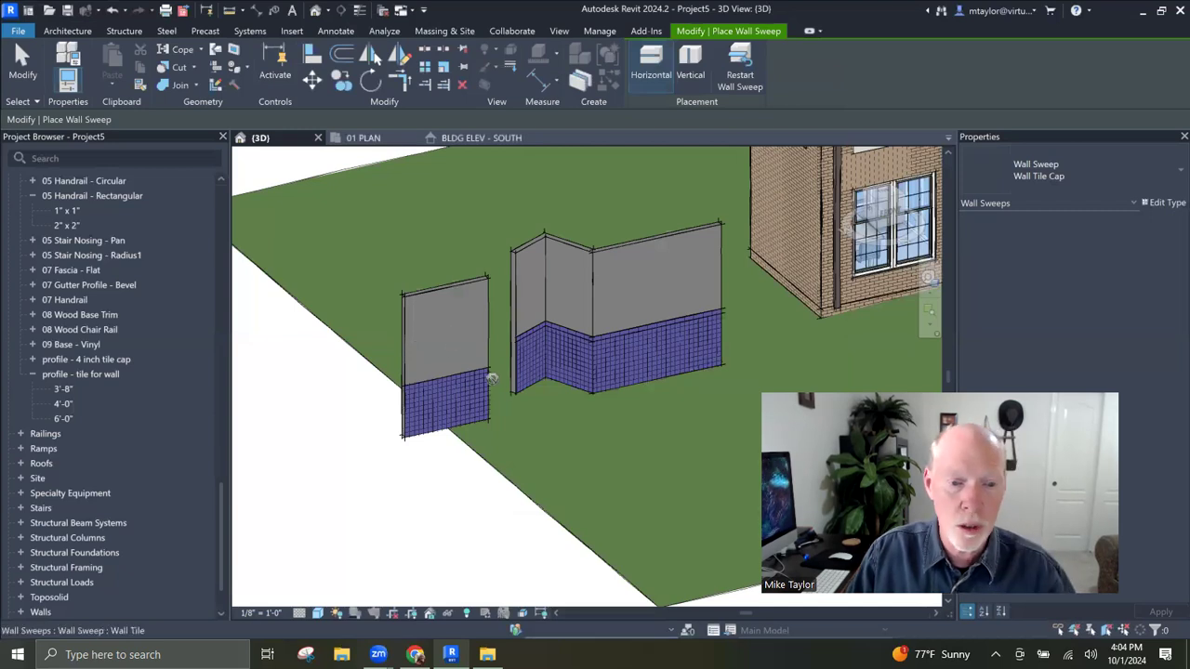
Step: Place the horizontal Wall Tile Cap sweep on the plain wall above the tile and end the command
{"action": "left_click", "coordinate": [447, 344]}
{"action": "key", "text": "Escape"}
{"action": "scroll", "coordinate": [449, 346], "scroll_direction": "up", "scroll_amount": 3}
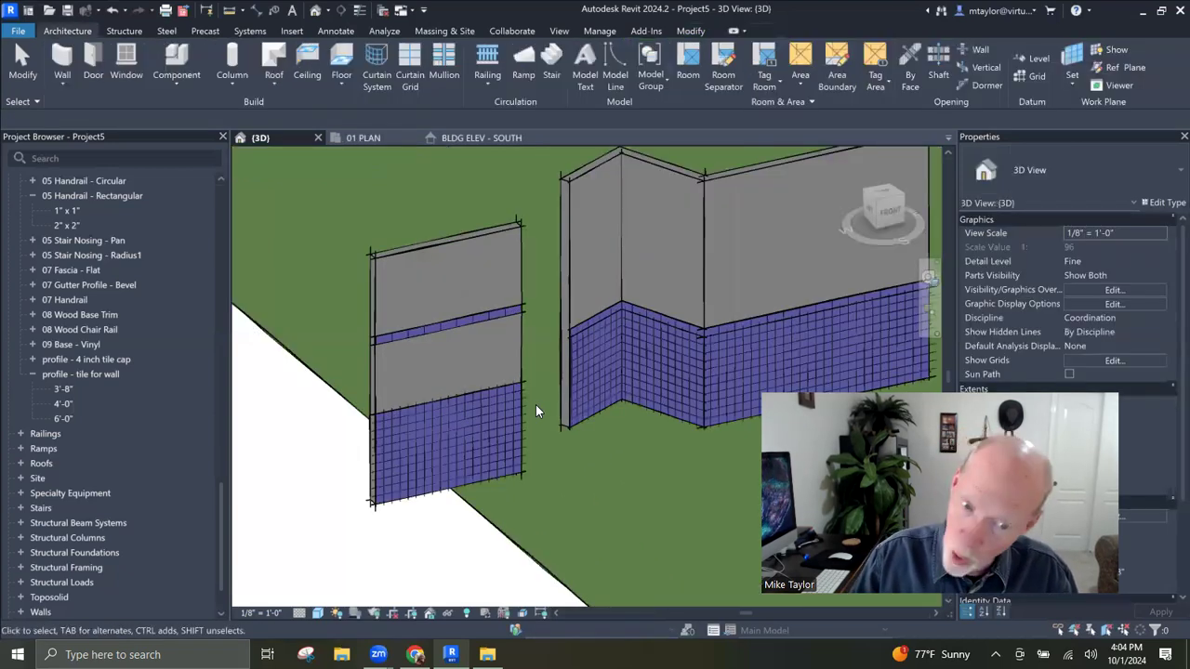
Step: Set the tile cap sweep's Offset From Level to 3' 8" and deselect it
{"action": "left_click", "coordinate": [503, 314]}
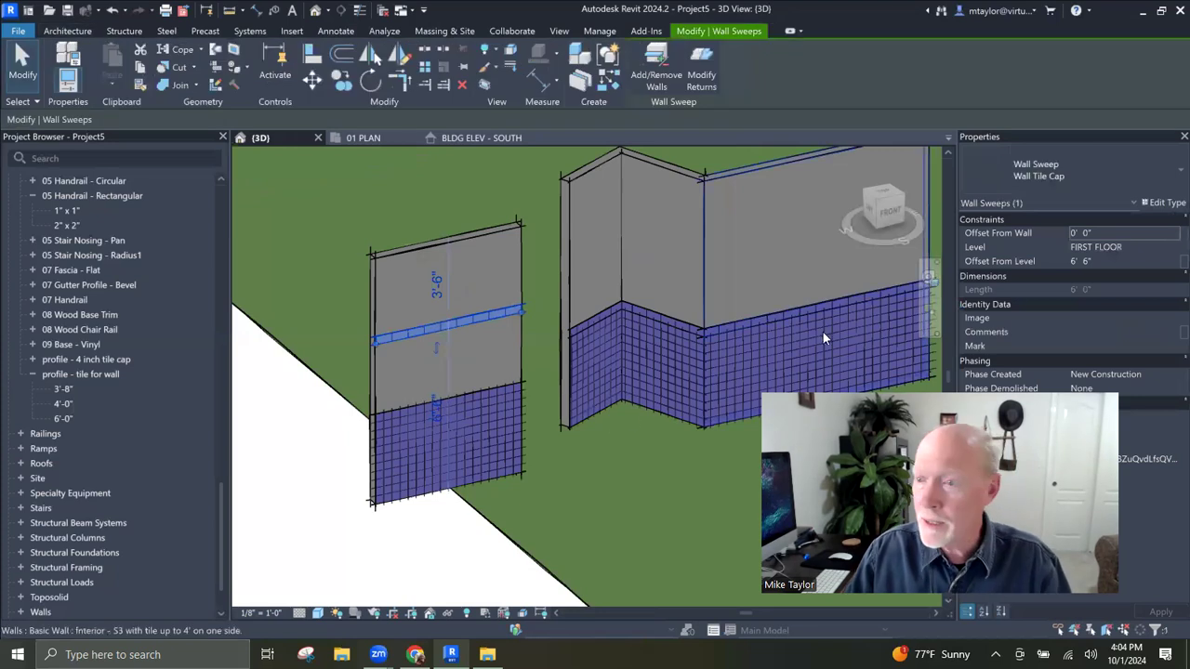
{"action": "left_click", "coordinate": [1097, 260]}
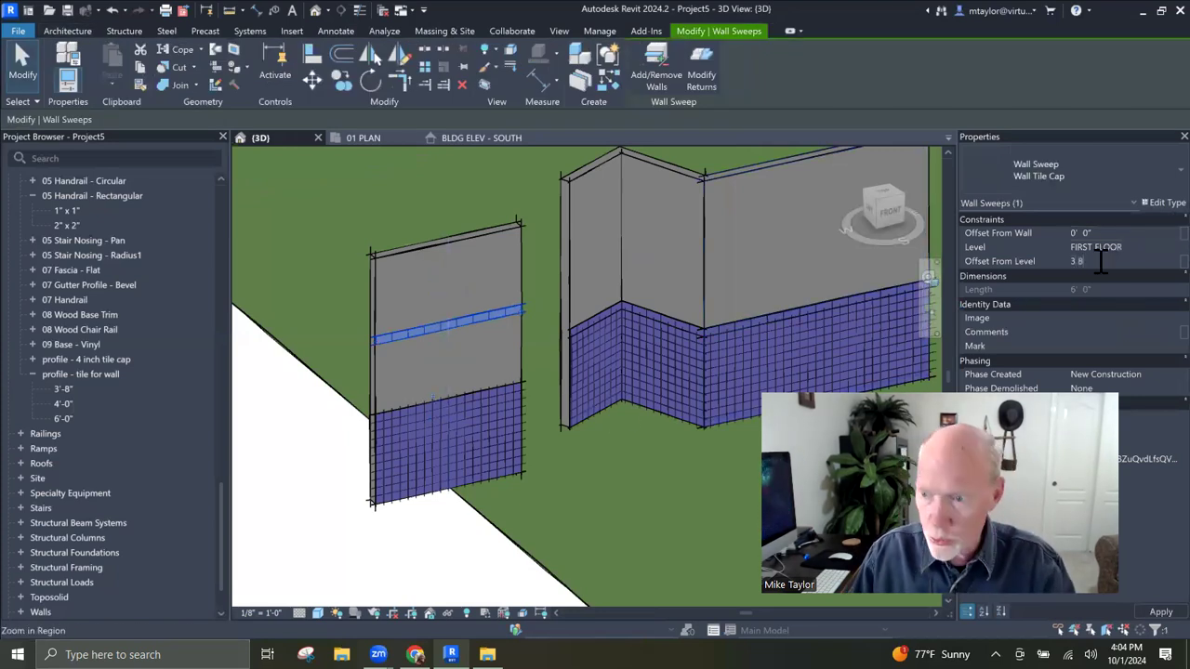
{"action": "type", "text": "3 8"}
{"action": "key", "text": "Return"}
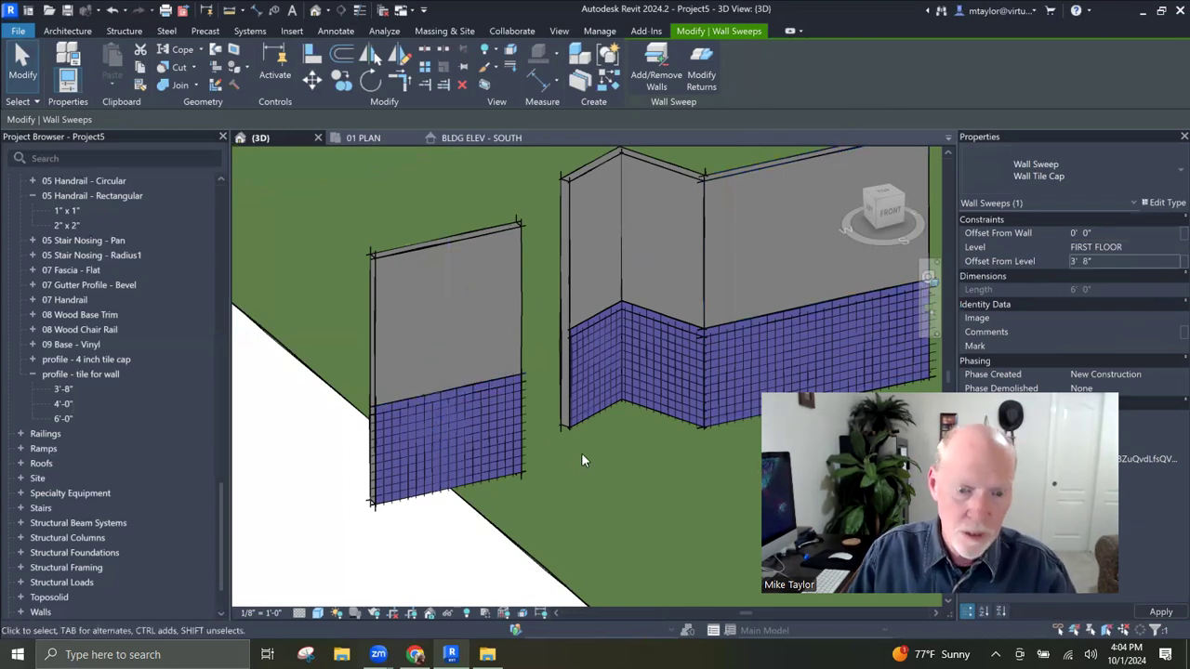
{"action": "left_click", "coordinate": [581, 453]}
{"action": "scroll", "coordinate": [551, 444], "scroll_direction": "down", "scroll_amount": 3}
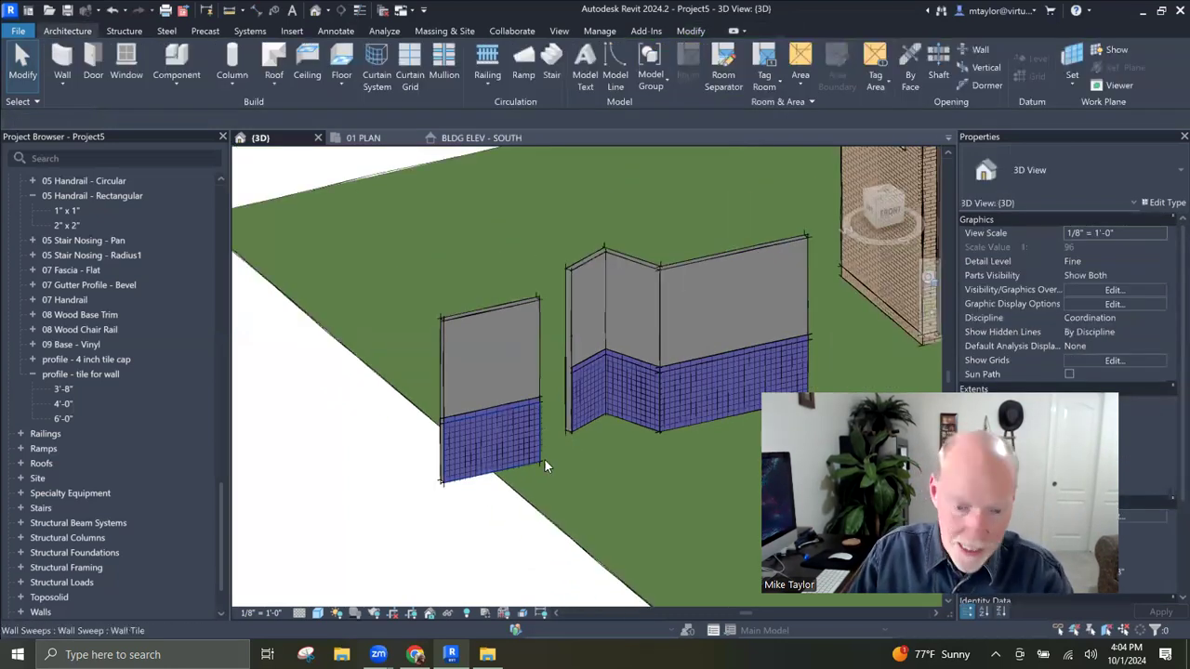
{"action": "scroll", "coordinate": [511, 424], "scroll_direction": "up", "scroll_amount": 3}
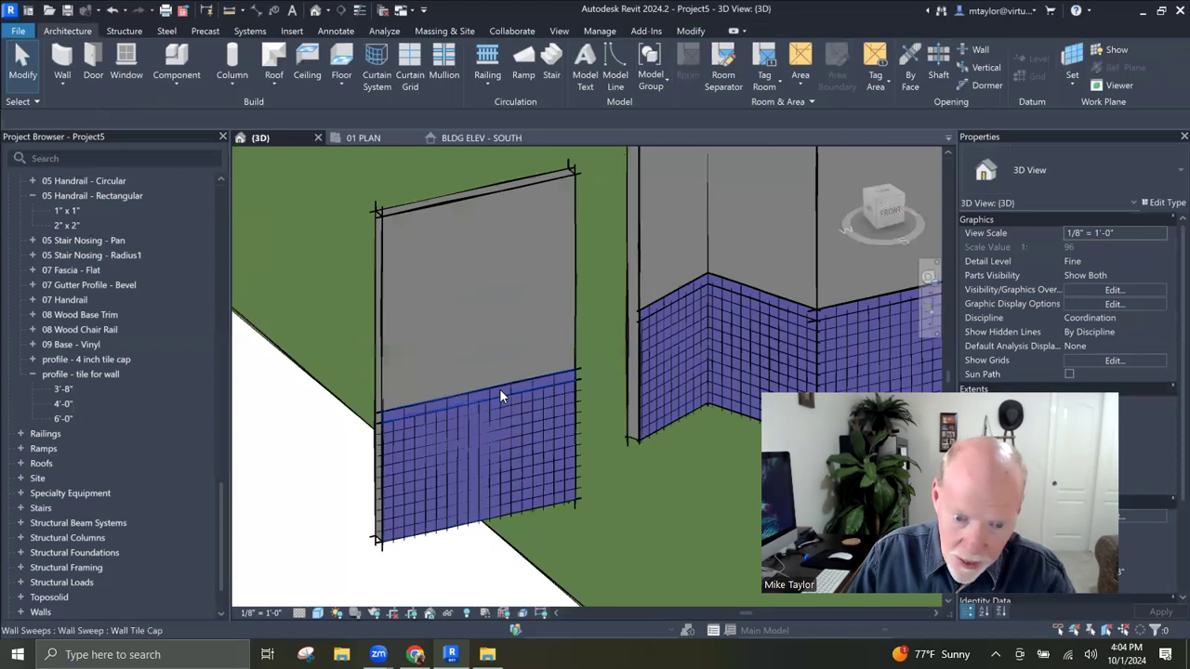
{"action": "middle_click_drag", "start_coordinate": [658, 480], "coordinate": [519, 465]}
{"action": "scroll", "coordinate": [520, 462], "scroll_direction": "down", "scroll_amount": 3}
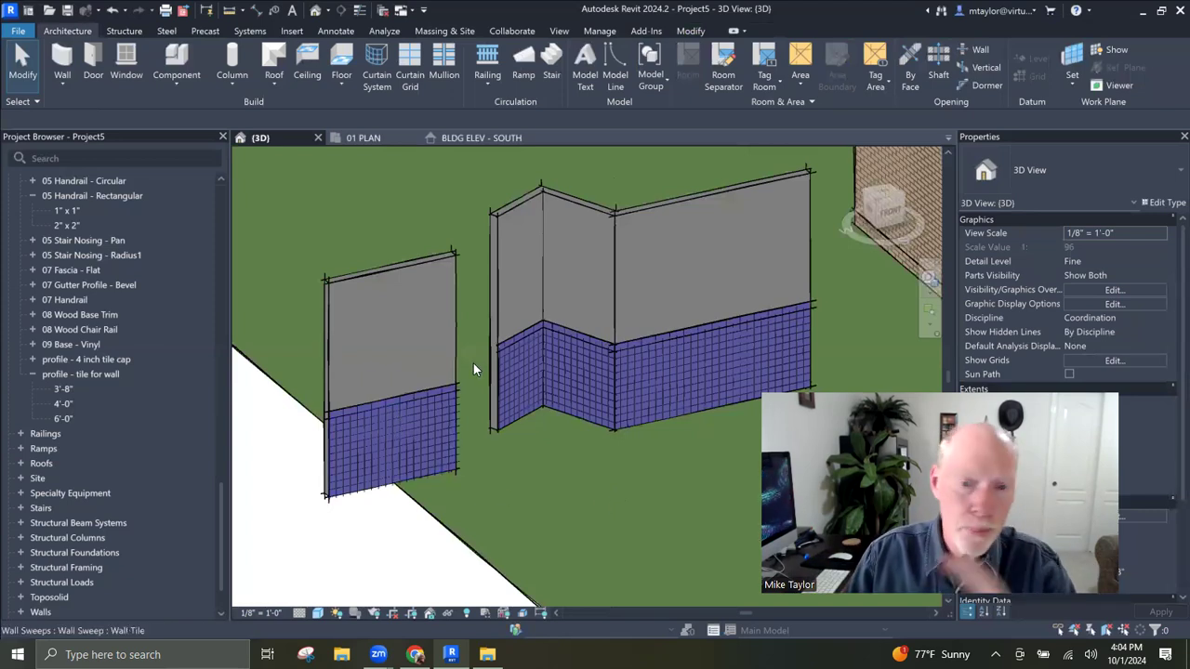
Step: In the BLDG ELEV - SOUTH elevation, place a material tag with a leader on the upper finish of the plain wall with the swept tile
{"action": "left_click", "coordinate": [361, 137]}
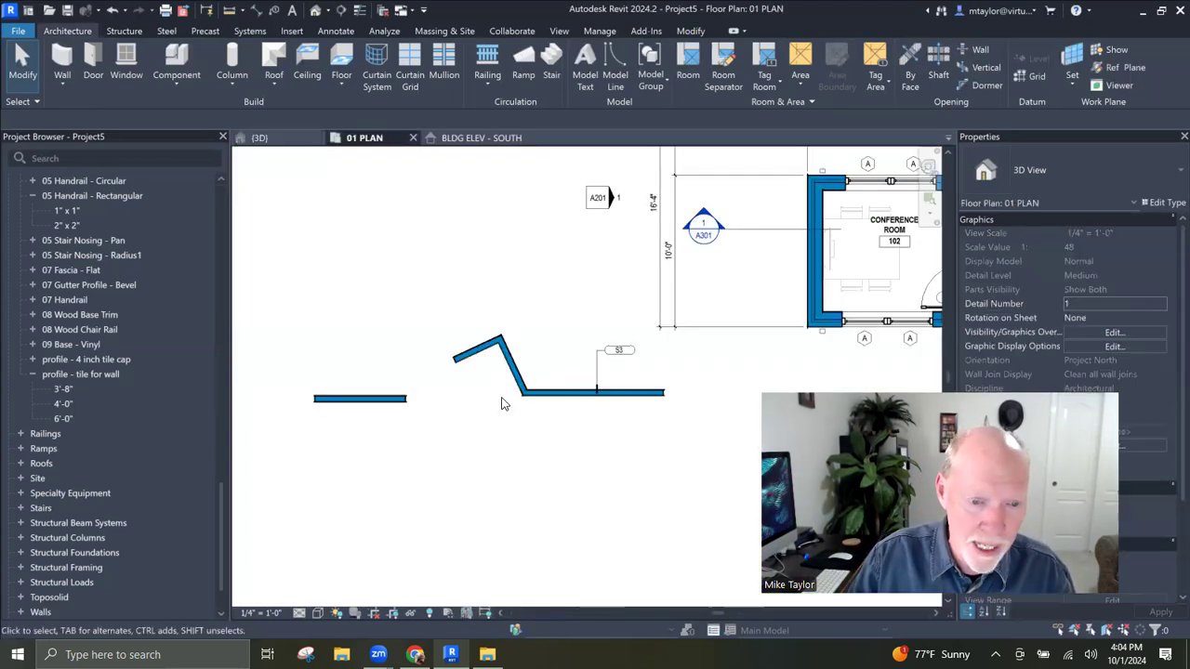
{"action": "left_click", "coordinate": [500, 139]}
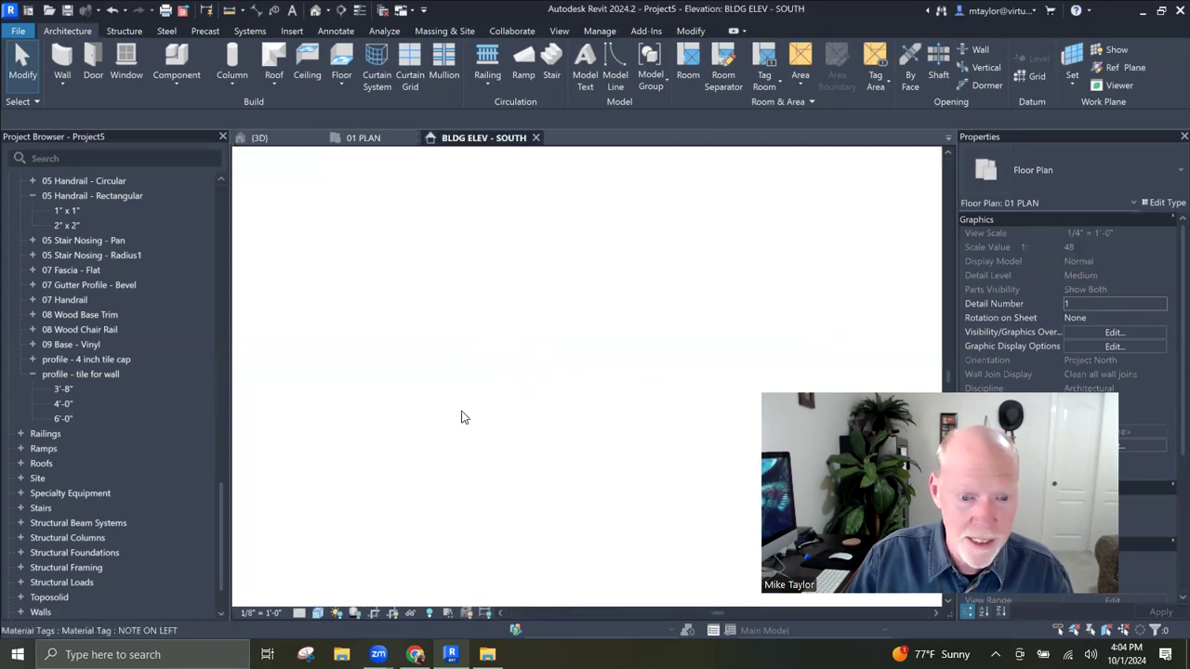
{"action": "scroll", "coordinate": [547, 272], "scroll_direction": "up", "scroll_amount": 3}
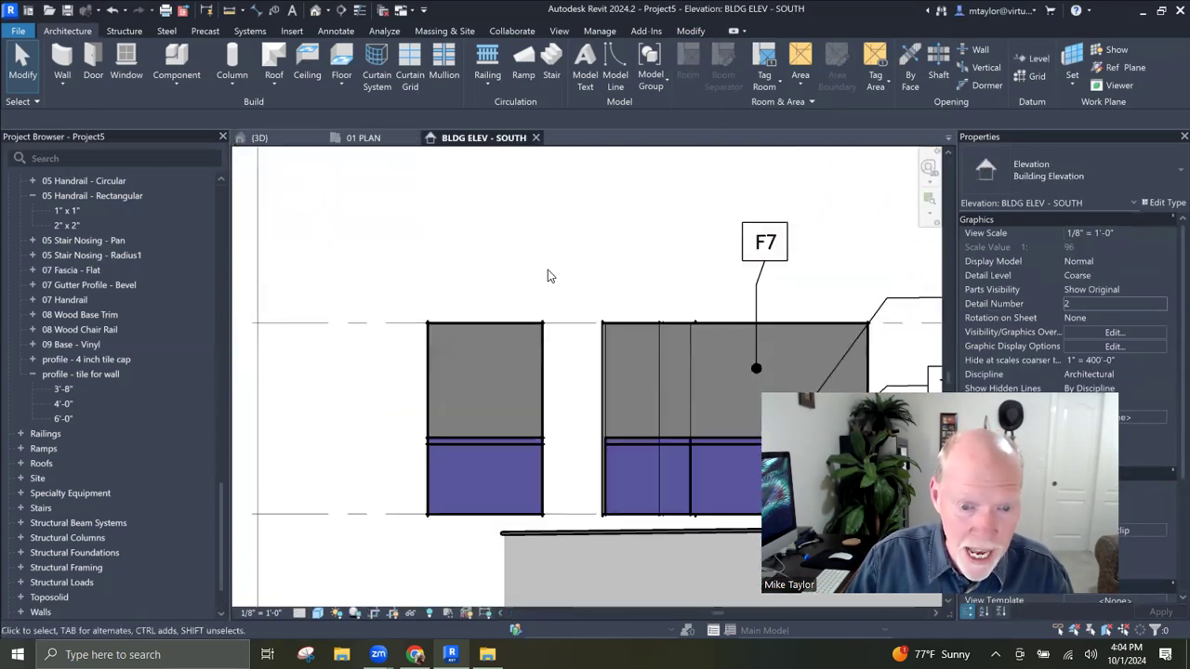
{"action": "middle_click_drag", "start_coordinate": [558, 282], "coordinate": [544, 210]}
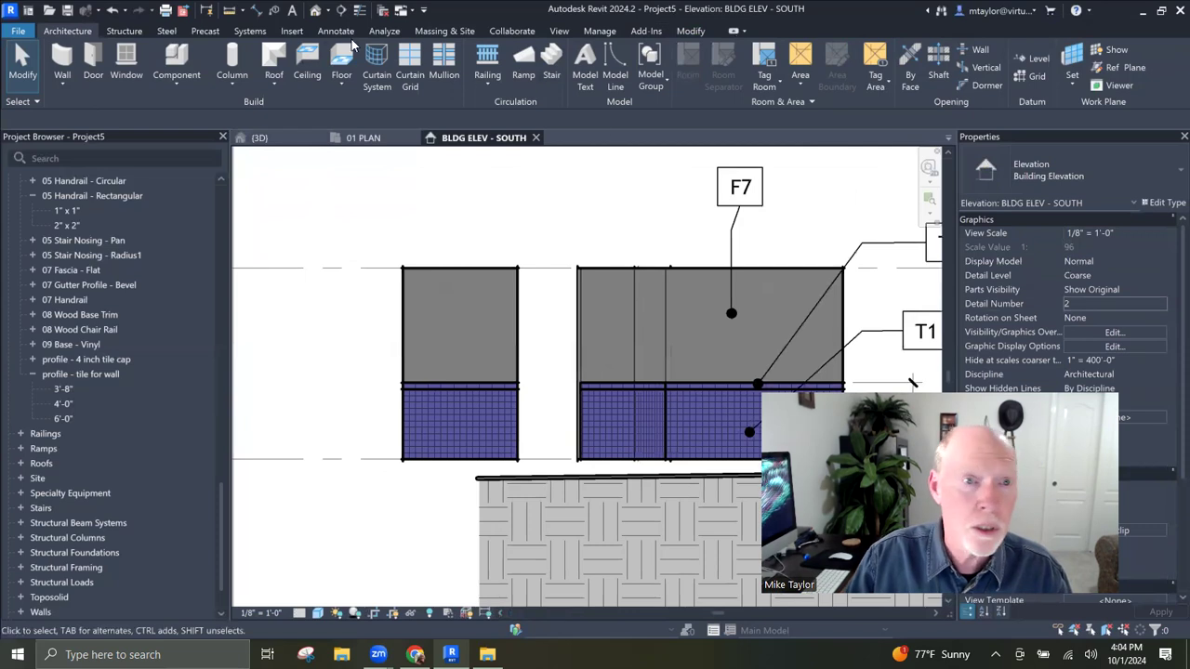
{"action": "left_click", "coordinate": [335, 31]}
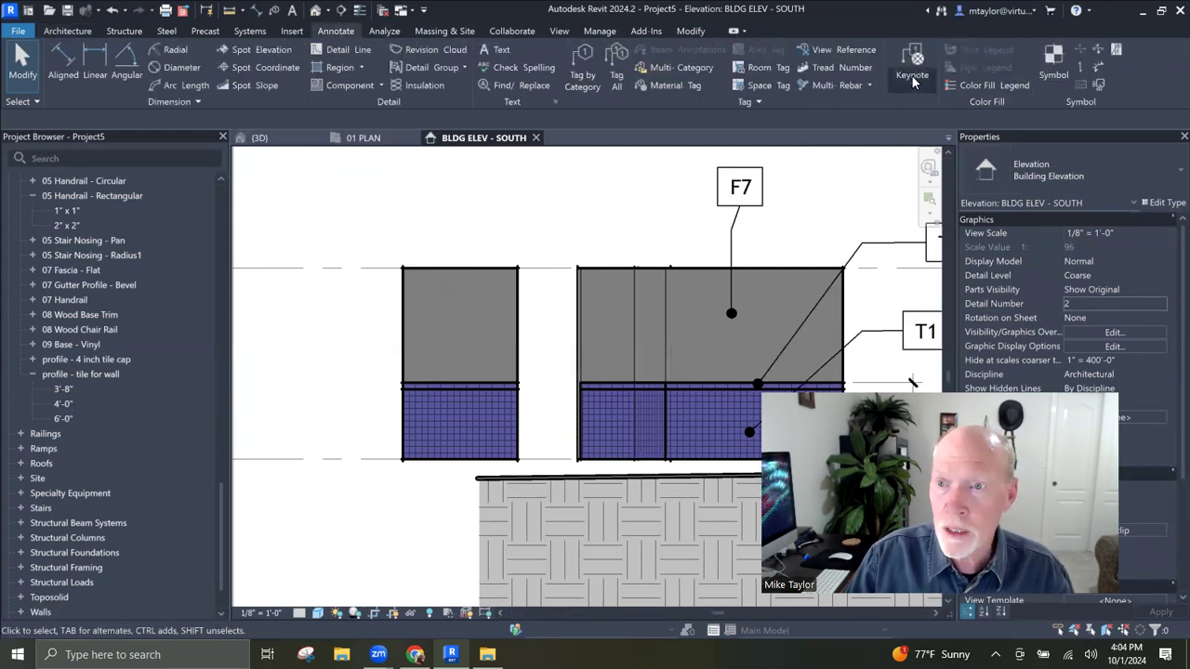
{"action": "left_click", "coordinate": [678, 82]}
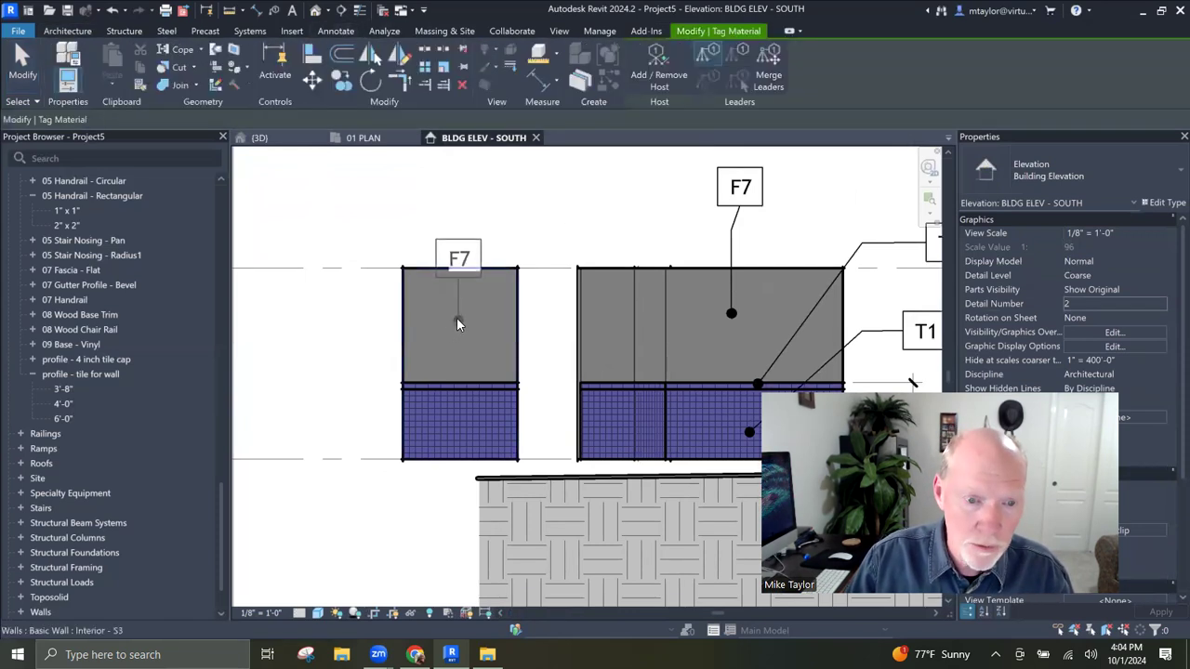
{"action": "left_click", "coordinate": [459, 303]}
{"action": "left_click", "coordinate": [483, 223]}
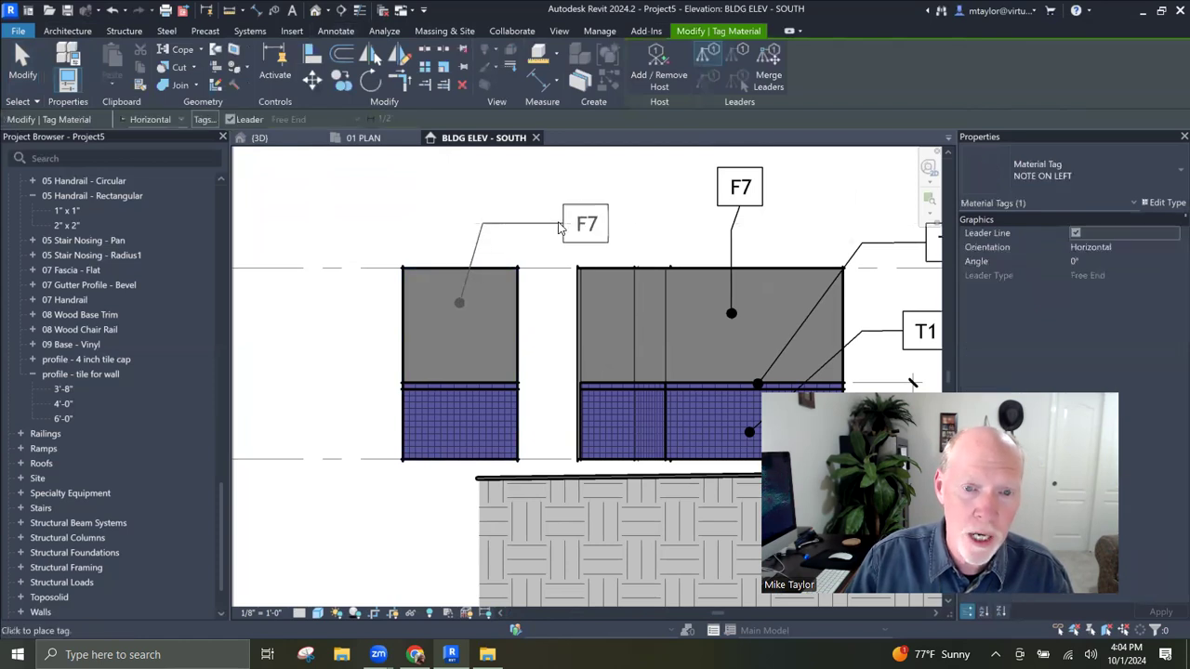
{"action": "left_click", "coordinate": [522, 227]}
Step: Add material tags with leaders to the swept tile and tile cap, placing both tags beside the wall's outer edge, and end the command
{"action": "left_click", "coordinate": [426, 420]}
{"action": "left_click", "coordinate": [340, 372]}
{"action": "left_click", "coordinate": [454, 384]}
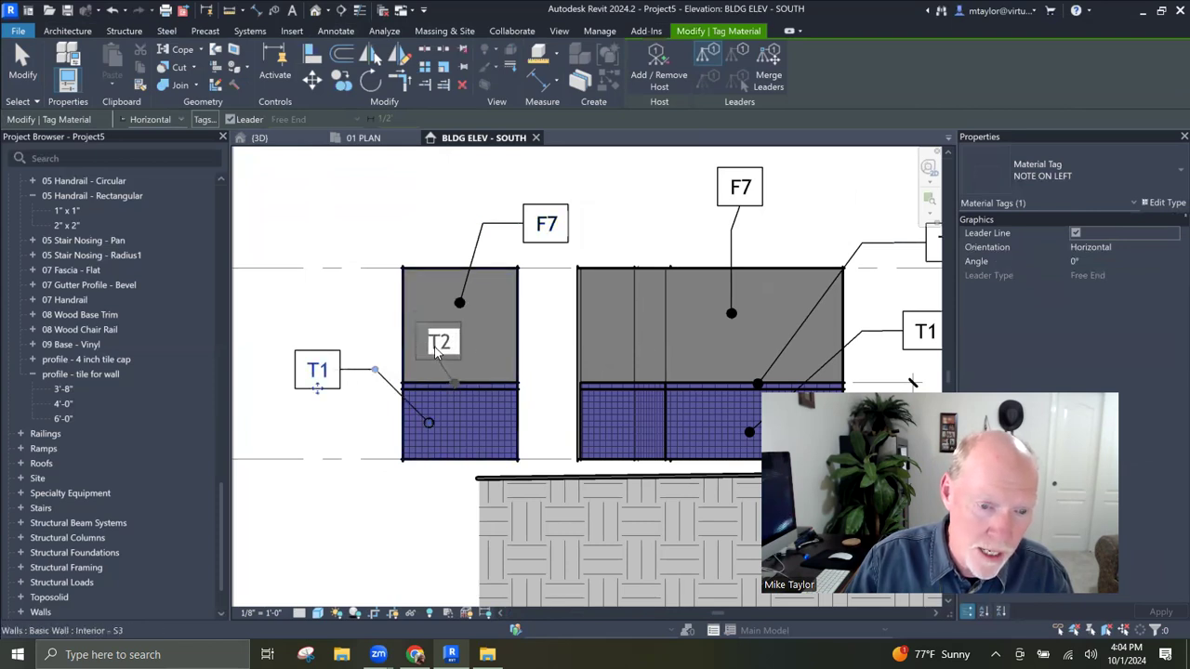
{"action": "left_click", "coordinate": [348, 316]}
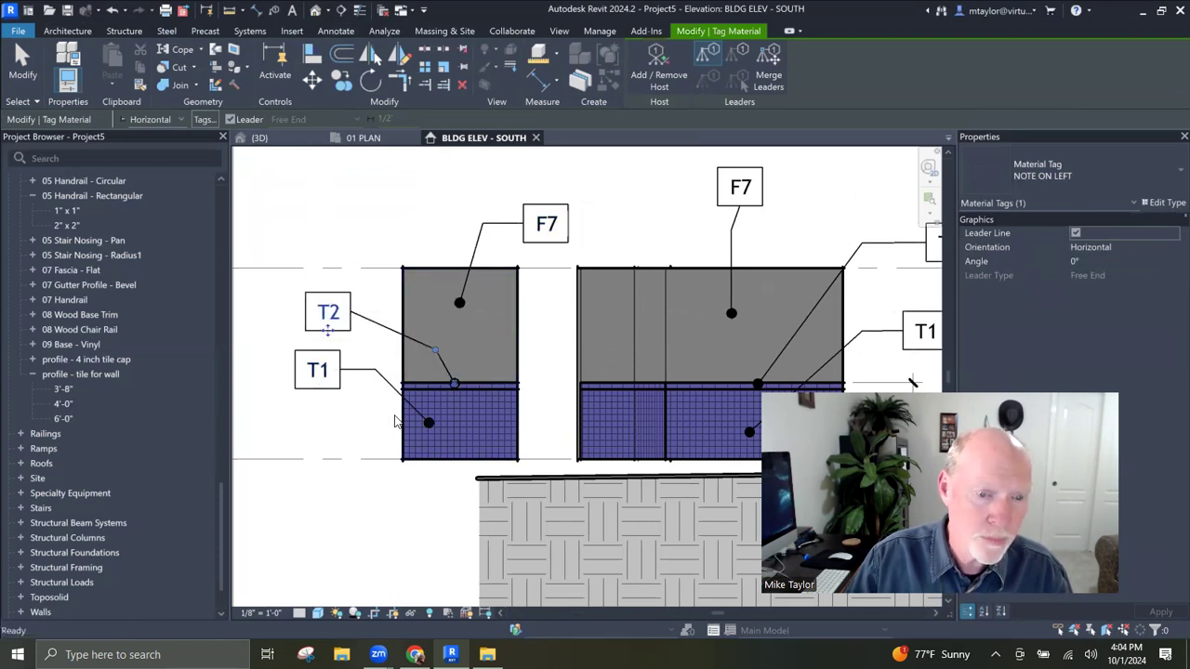
{"action": "key", "text": "Escape"}
{"action": "key", "text": "Escape"}
{"action": "scroll", "coordinate": [306, 434], "scroll_direction": "down", "scroll_amount": 2}
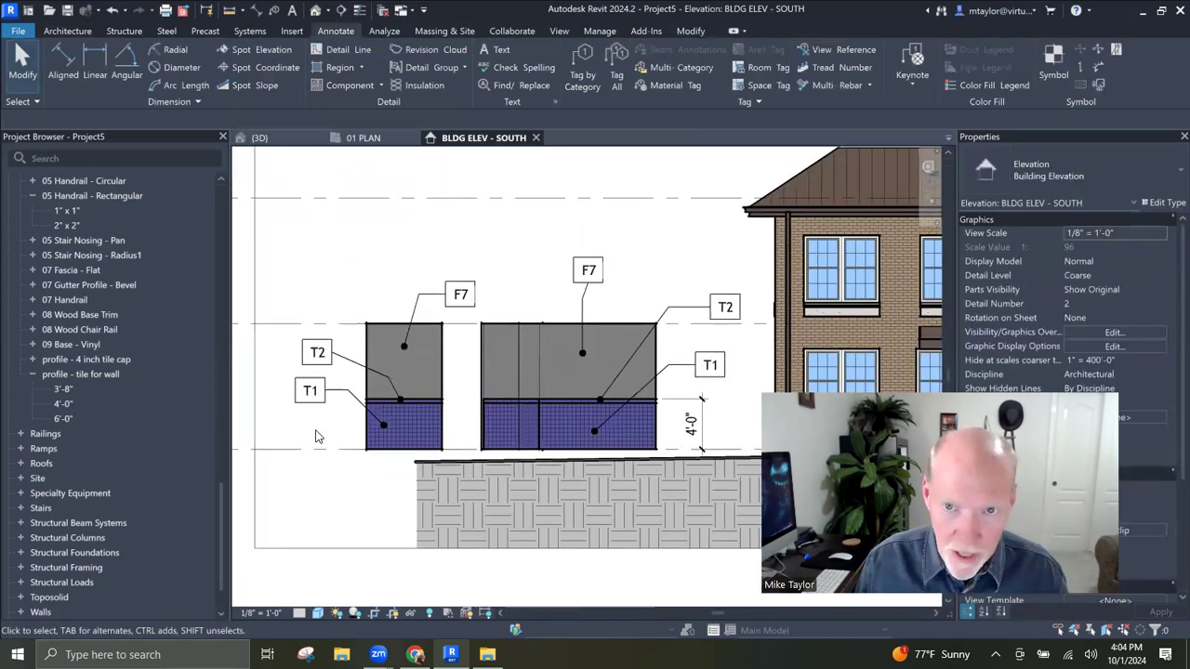